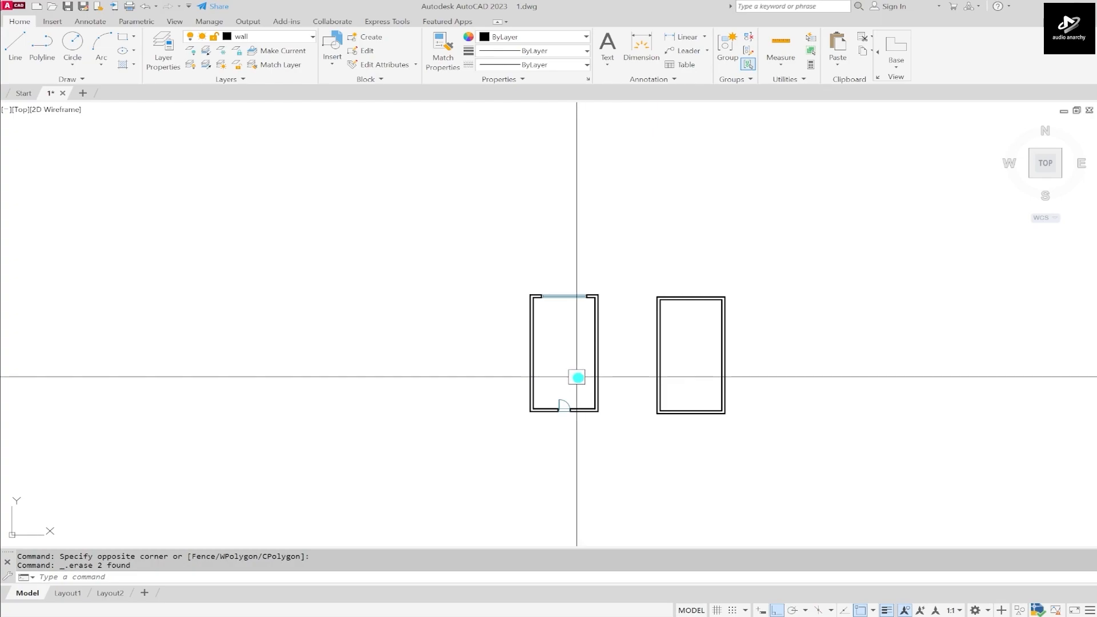
Step: Examine the wall lines of both room plans, highlighting the side walls and corners
scroll(433, 259, "down", 2)
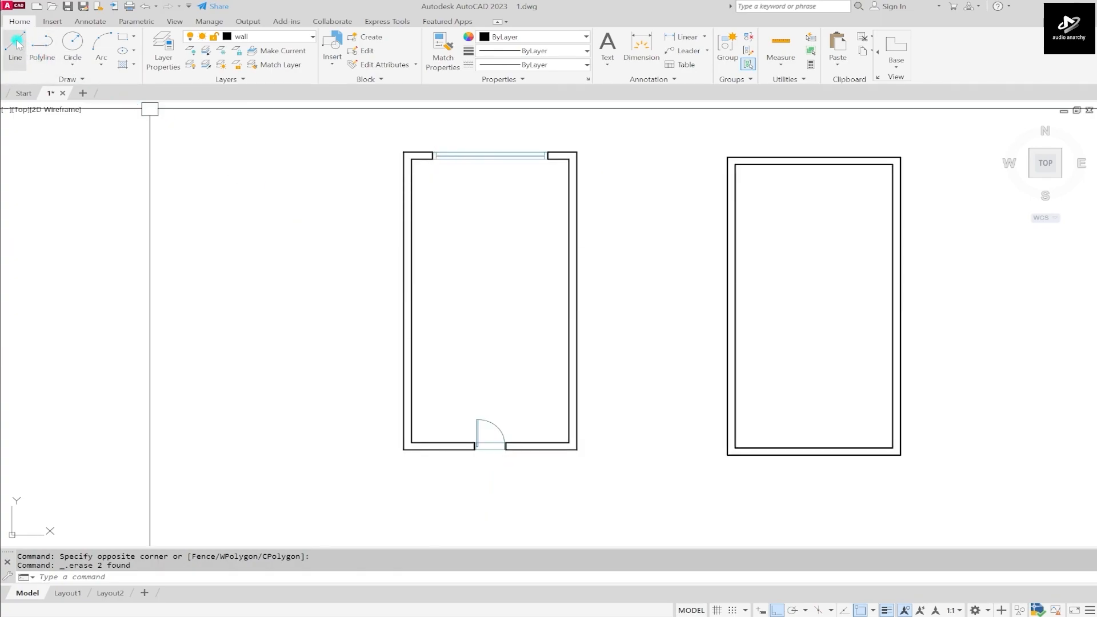
left_click(576, 184)
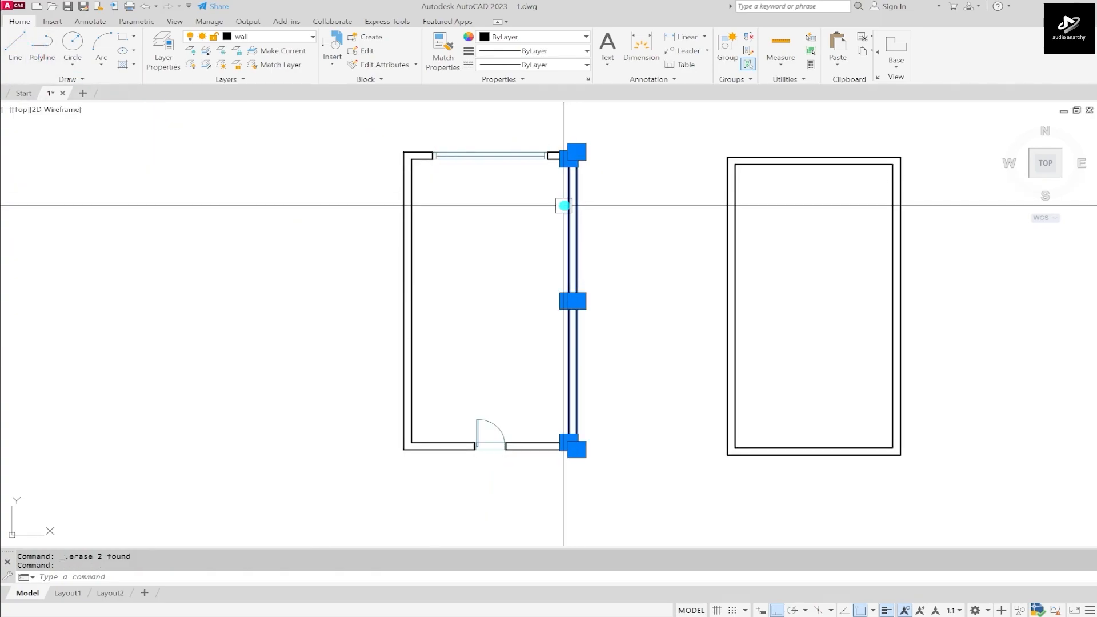
left_click(565, 206)
scroll(422, 154, "up", 2)
left_click(421, 153)
left_click(408, 168)
scroll(387, 182, "down", 5)
key("Escape")
scroll(700, 180, "up", 5)
left_click(670, 176)
left_click(611, 164)
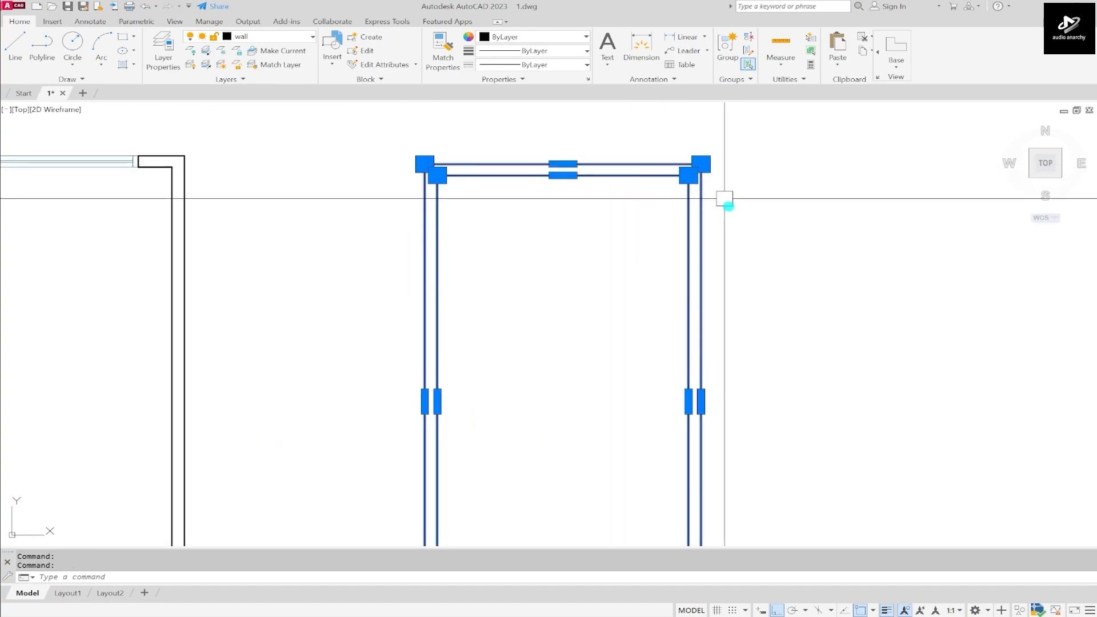
scroll(730, 209, "down", 4)
scroll(479, 386, "up", 3)
key("Escape")
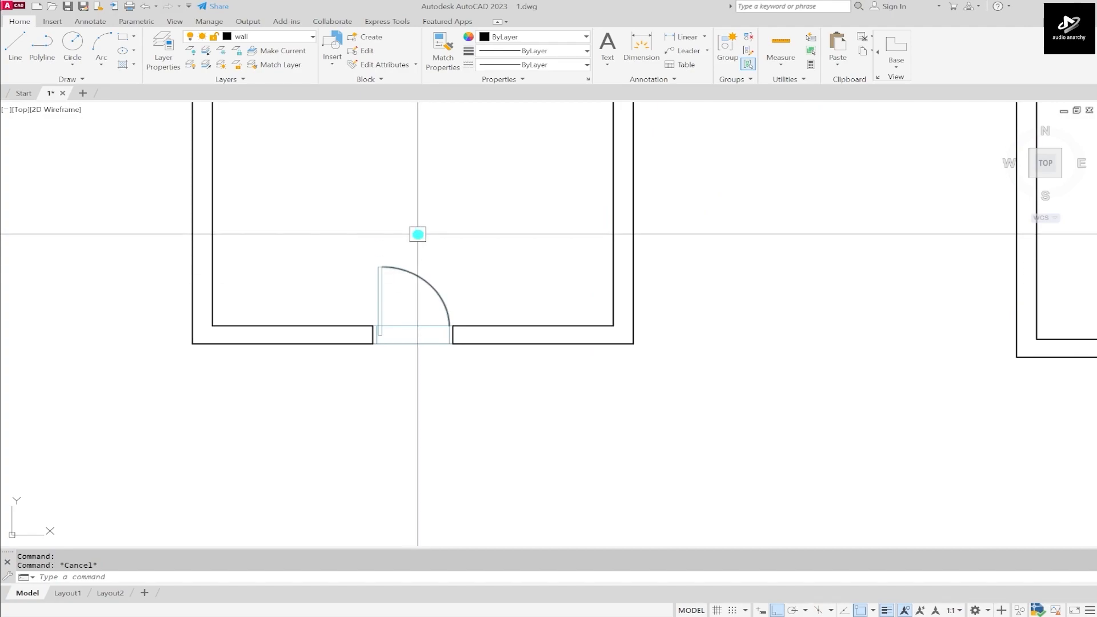
Step: Inspect the door symbol and its opening in the lower wall of the room plan
scroll(419, 187, "up", 2)
left_click(433, 240)
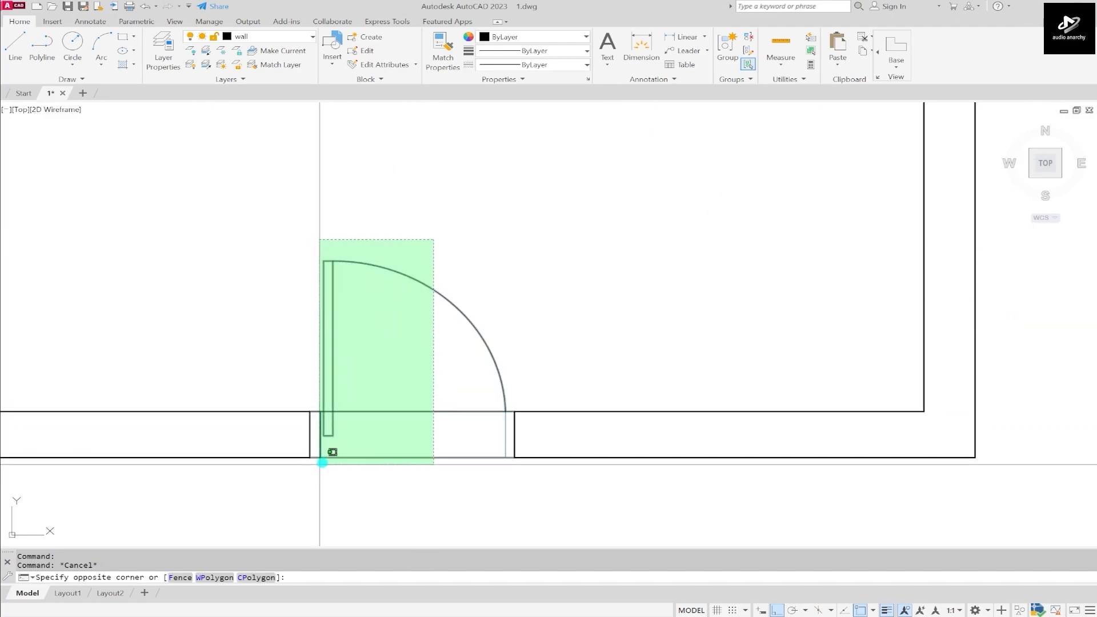
key("Escape")
left_click(498, 269)
left_click(313, 488)
key("Escape")
scroll(680, 474, "down", 5)
scroll(637, 434, "up", 6)
scroll(560, 315, "up", 2)
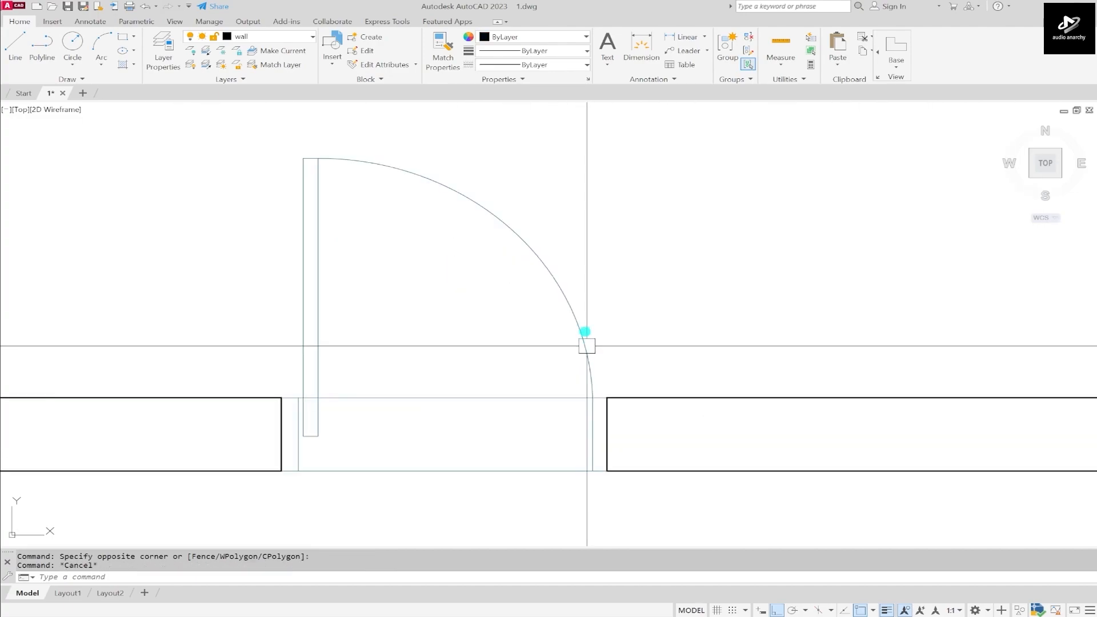
scroll(531, 131, "down", 5)
left_click(522, 148)
left_click(345, 206)
key("Escape")
scroll(547, 370, "down", 8)
scroll(546, 368, "up", 5)
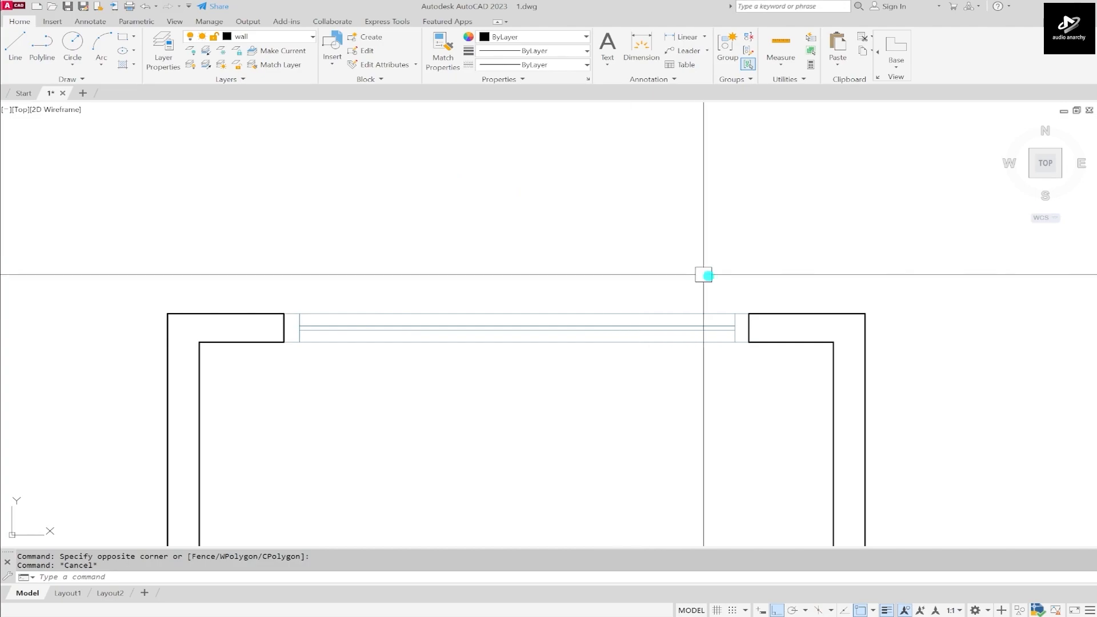
Step: Inspect the window in the upper wall and the two lines forming the plan's right wall
left_click(740, 292)
left_click(292, 372)
key("Escape")
scroll(843, 164, "down", 9)
middle_click_drag(711, 236, 497, 171)
scroll(497, 171, "up", 6)
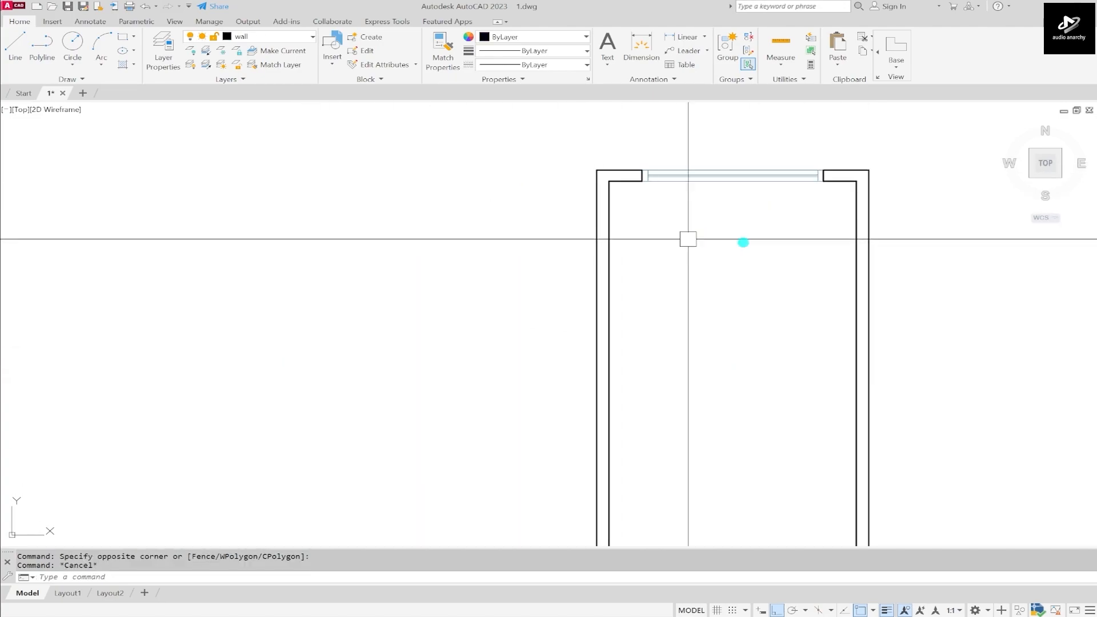
left_click(869, 269)
scroll(714, 194, "down", 4)
scroll(725, 191, "up", 6)
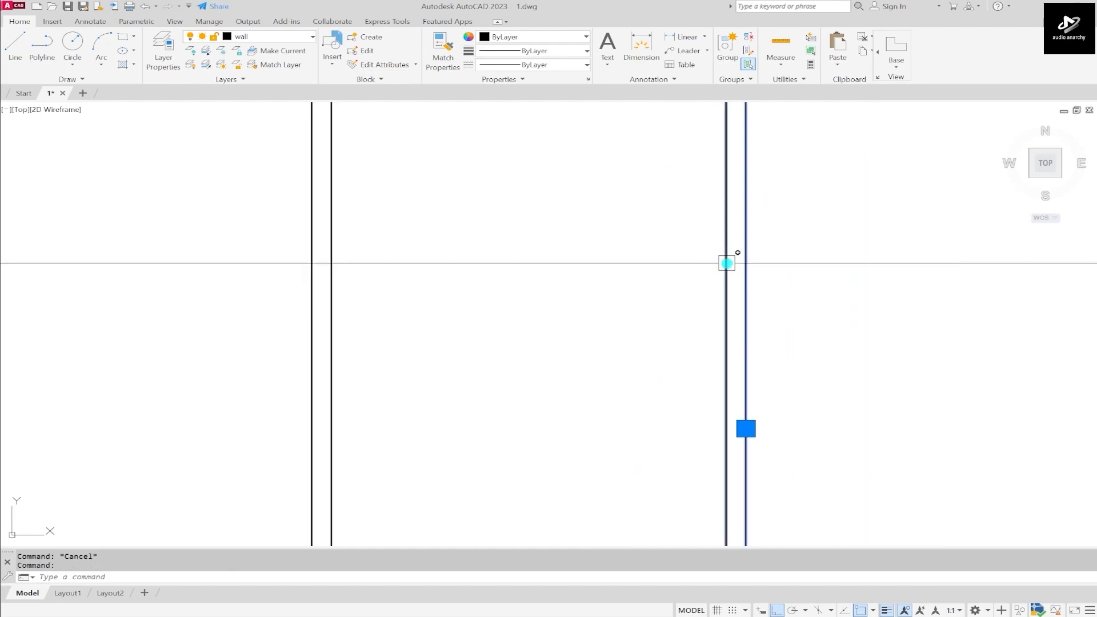
scroll(692, 273, "down", 4)
left_click(692, 195)
middle_click_drag(733, 210, 657, 196)
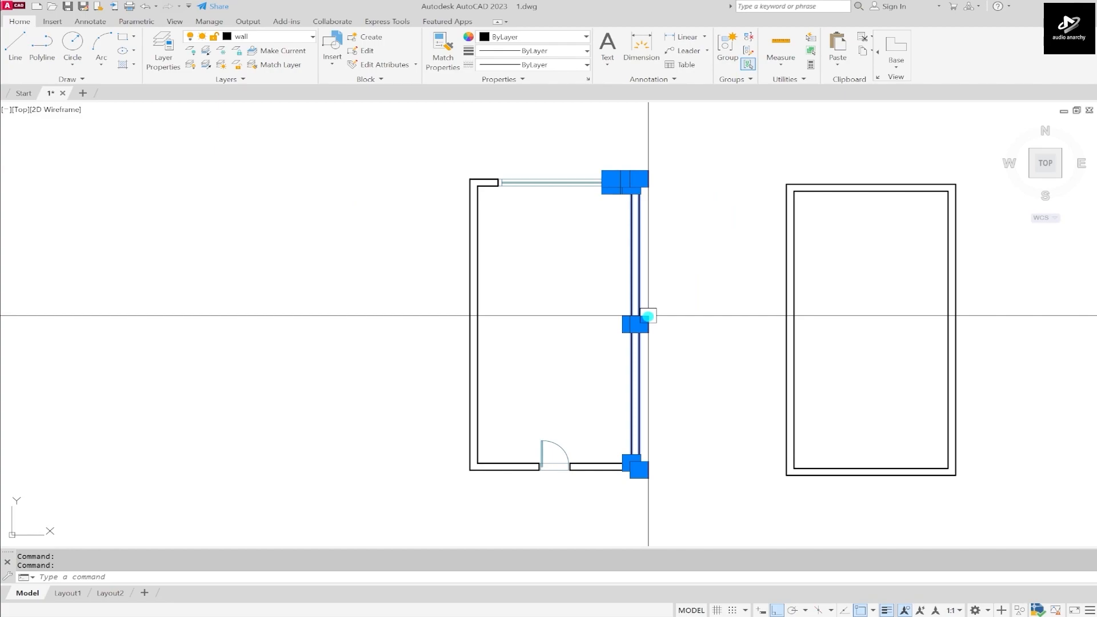
key("Escape")
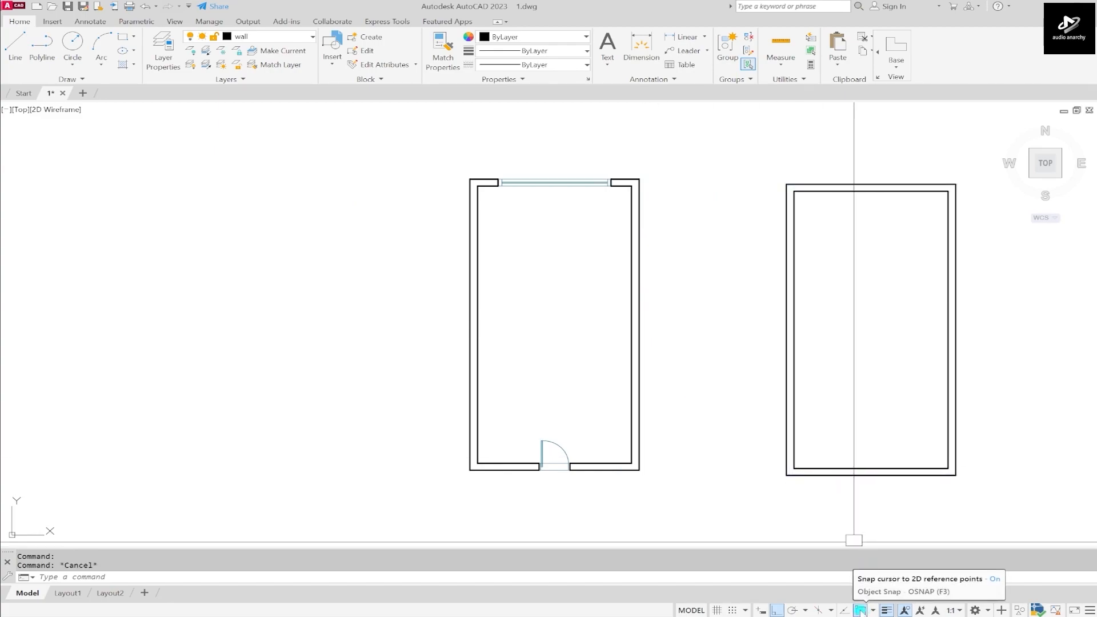
Step: Turn object snap off and place two copies of the outer right wall line to the left of the room plan
left_click(861, 611)
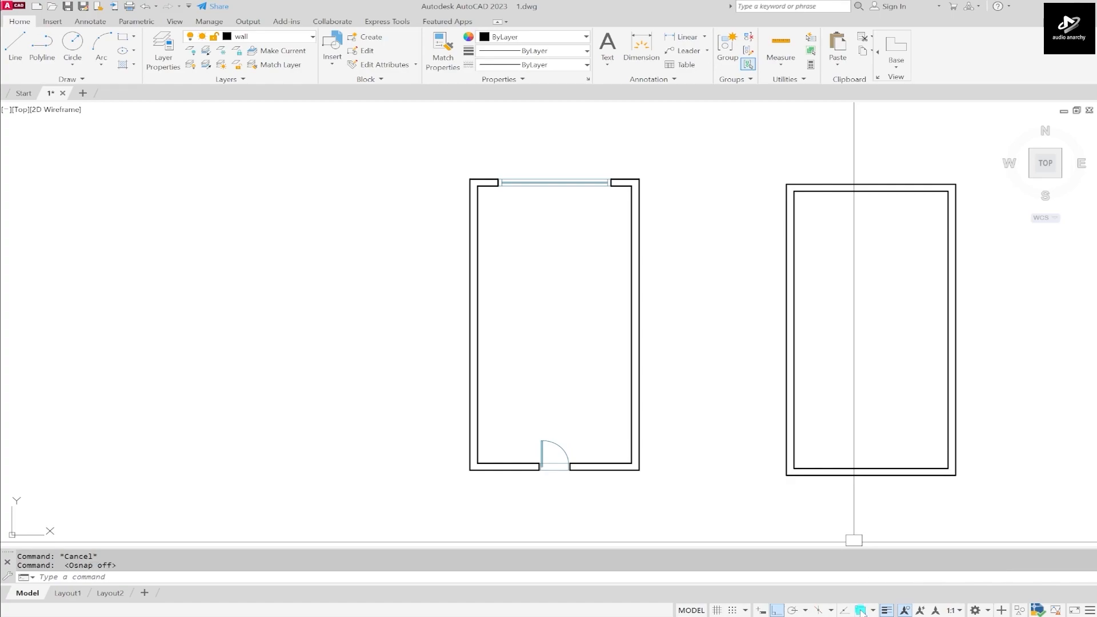
key("Escape")
left_click(639, 338)
type("co")
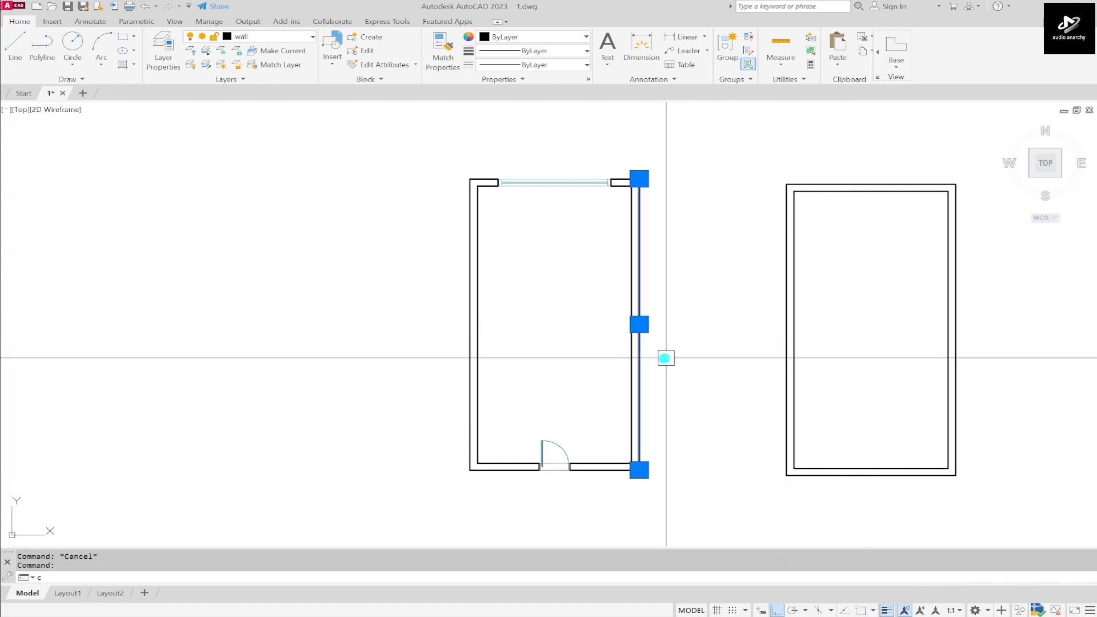
key("Return")
left_click(643, 369)
left_click(410, 362)
left_click(322, 354)
key("Escape")
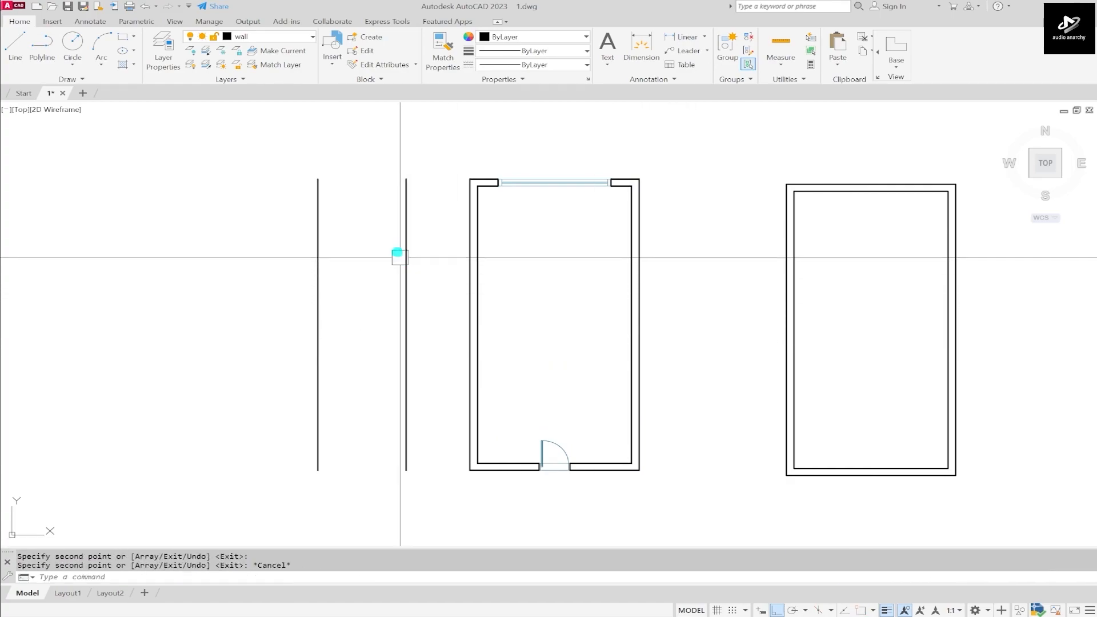
Step: Try to start a line at the upper end of a copied wall line, and delete both copies
type("l")
key("Return")
left_click(407, 178)
key("Escape")
scroll(354, 139, "up", 6)
key("Escape")
scroll(661, 146, "down", 6)
left_click_drag(661, 147, 474, 336)
key("Delete")
Step: Draw a long horizontal line in the empty area left of the room plan
type("l")
key("Return")
left_click(576, 292)
left_click(125, 291)
key("Escape")
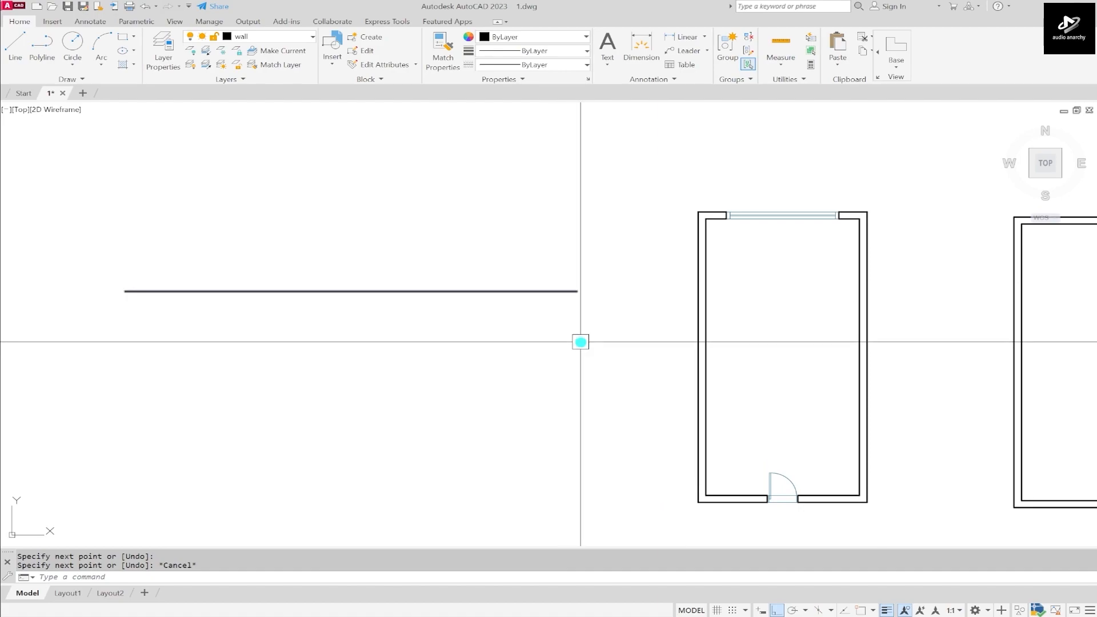
Step: Draw a short vertical line downward from the right end of the horizontal line without object snap
key("Return")
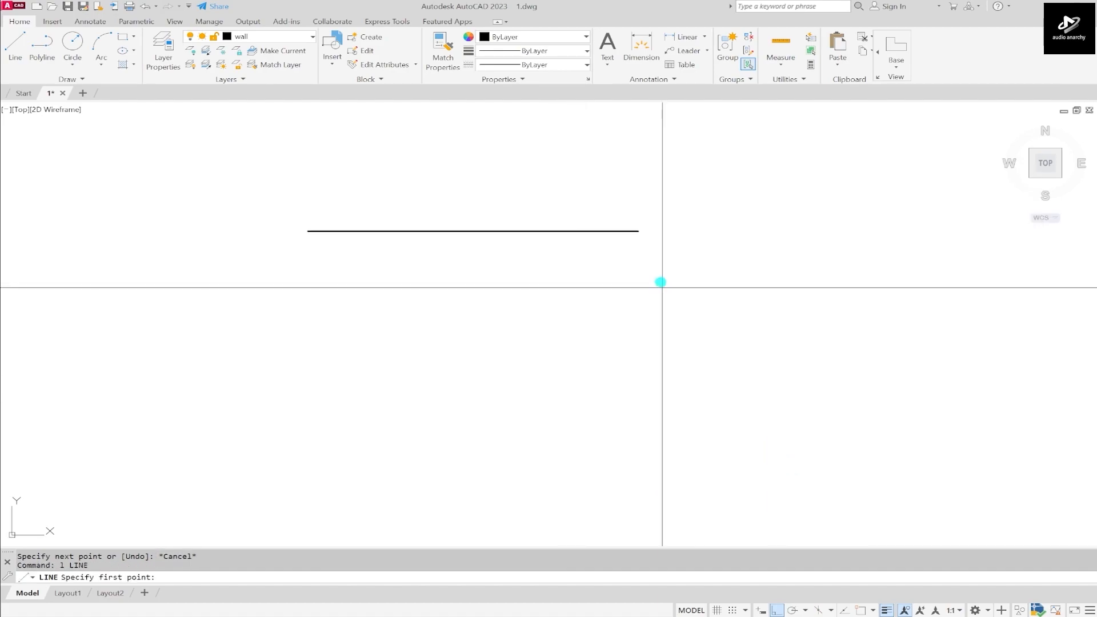
scroll(641, 234, "up", 5)
middle_click_drag(639, 234, 639, 322)
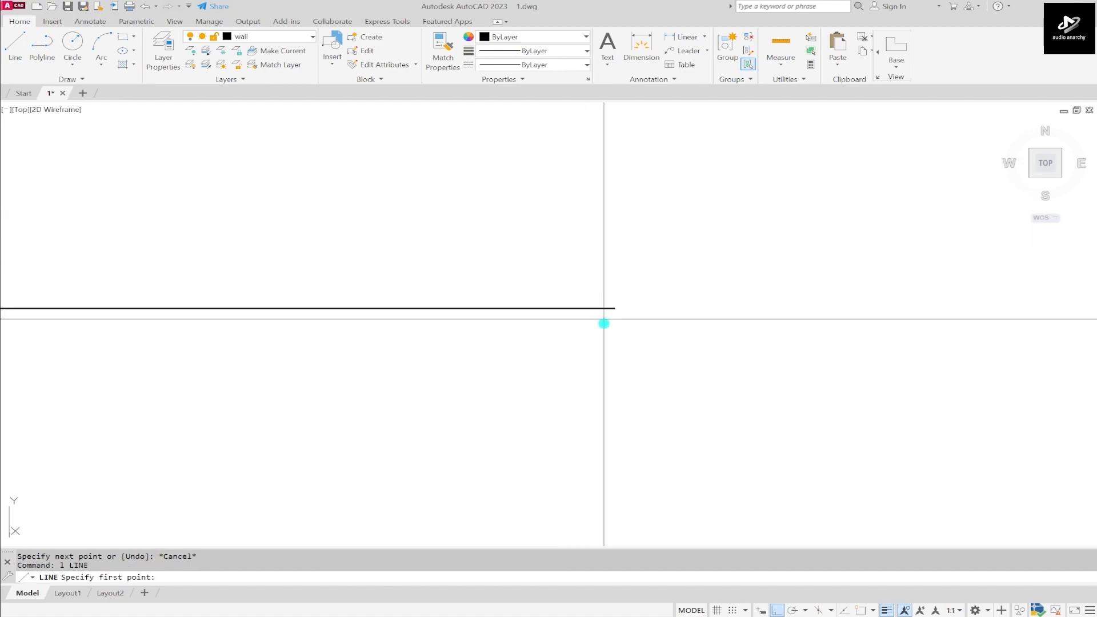
left_click(613, 310)
left_click(613, 379)
key("Escape")
left_click(527, 270)
key("Escape")
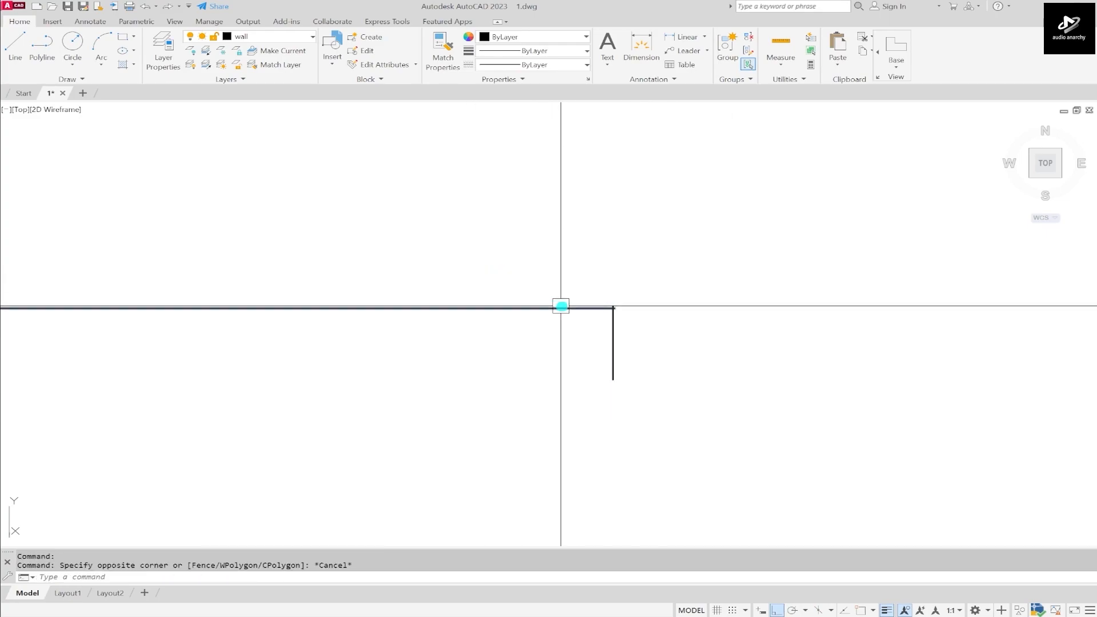
Step: Try once more to draw a line from the horizontal line's right end without object snap
scroll(588, 304, "up", 6)
type("l")
key("Return")
left_click(695, 326)
left_click(732, 470)
key("Escape")
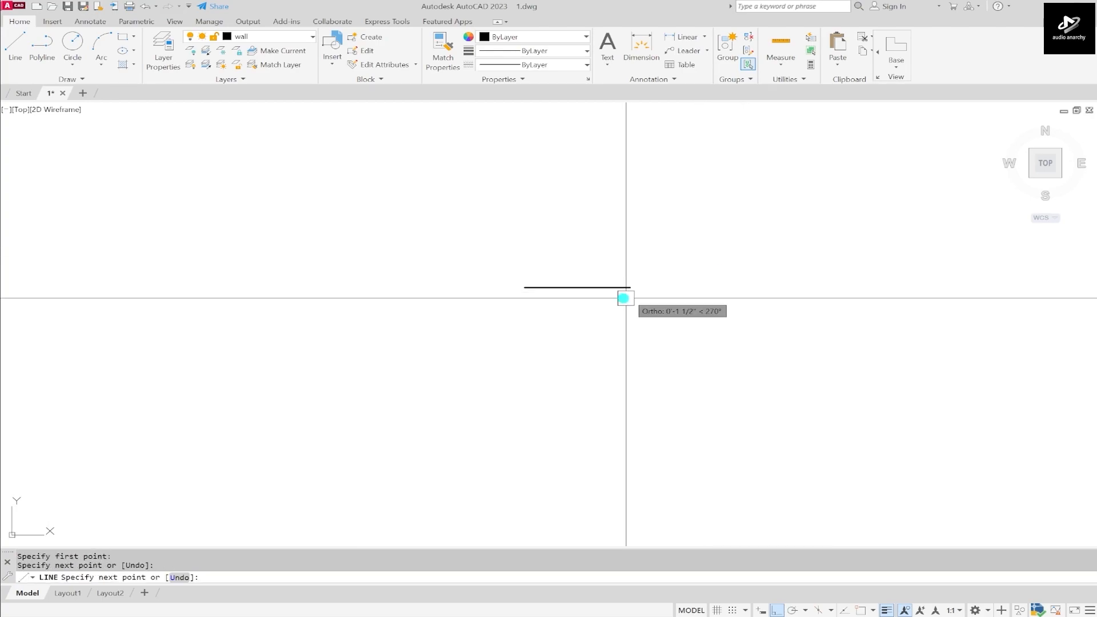
scroll(625, 297, "down", 5)
key("Escape")
Step: Turn object snap on and enable all object snap modes in the drafting settings
type("l")
key("Return")
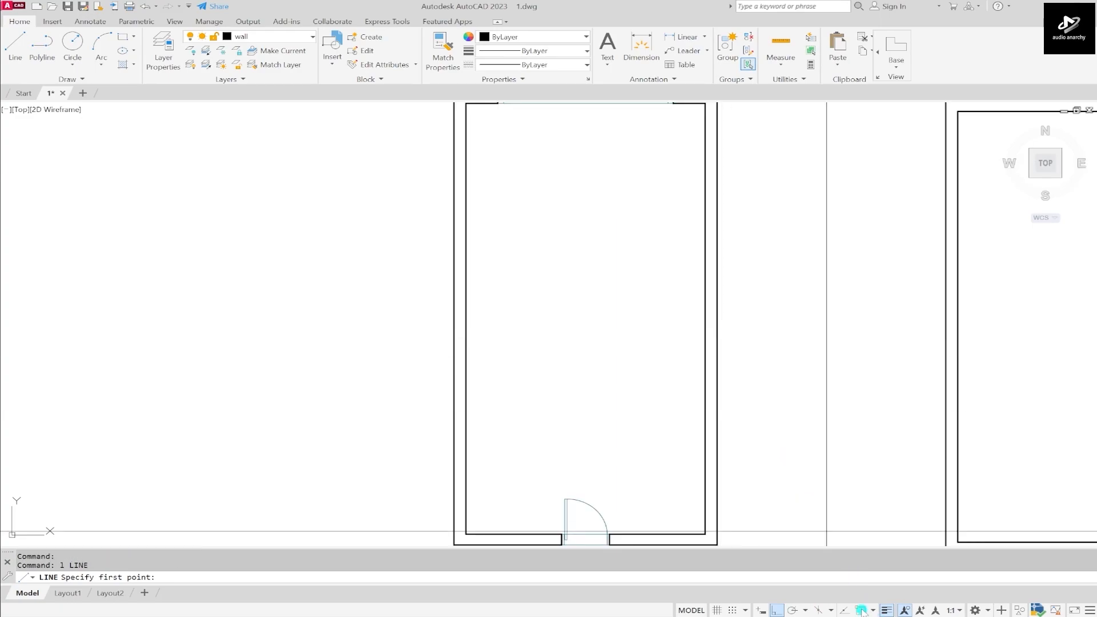
left_click(860, 610)
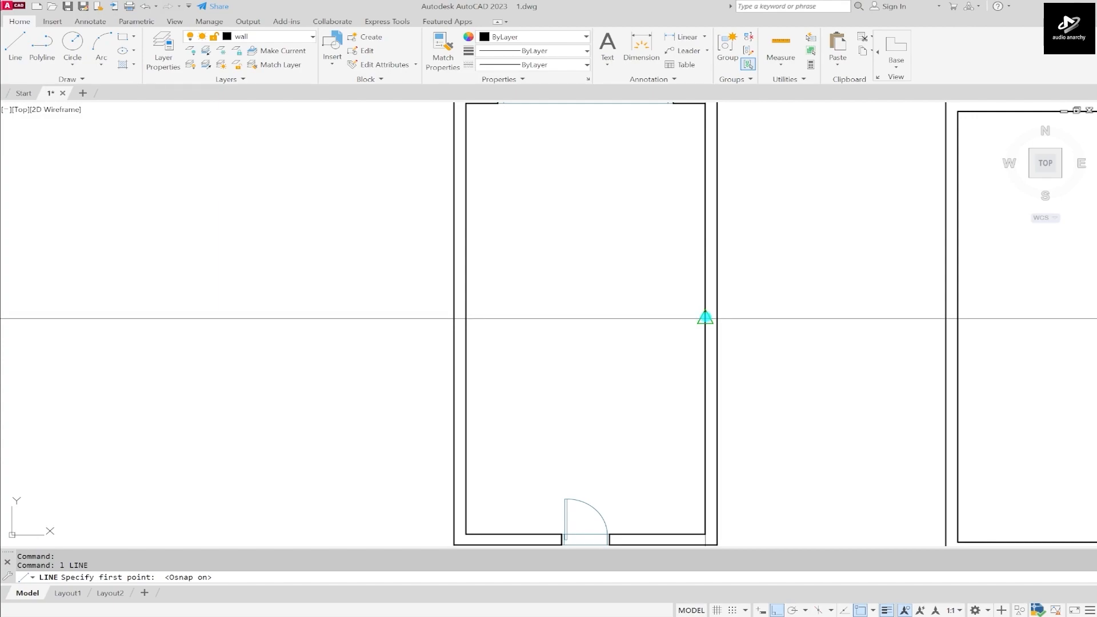
left_click(873, 610)
left_click(886, 595)
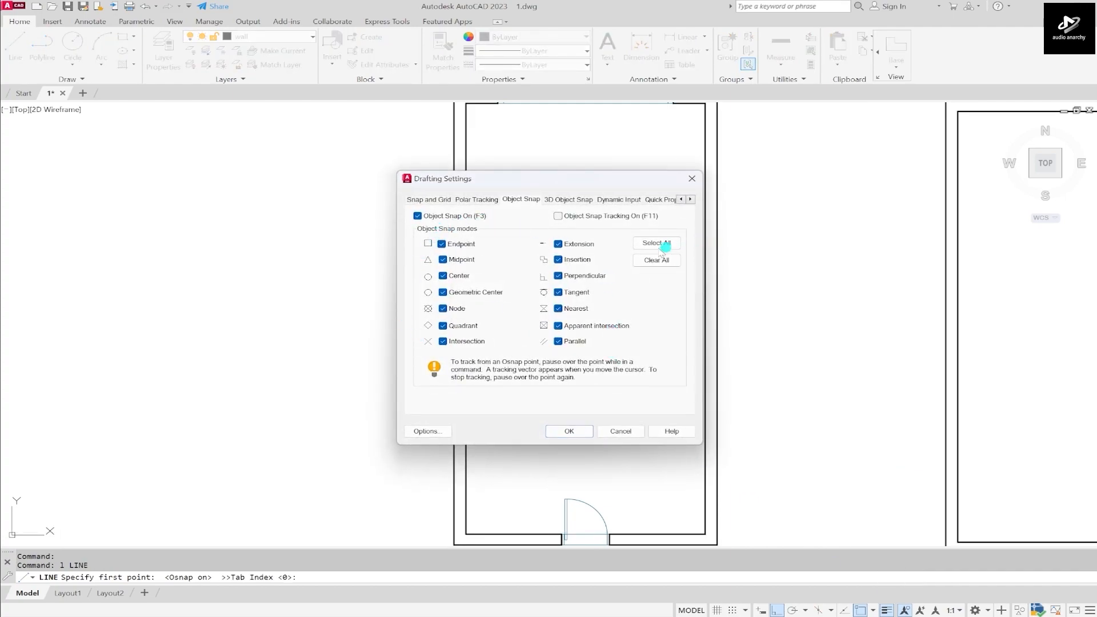
left_click(654, 261)
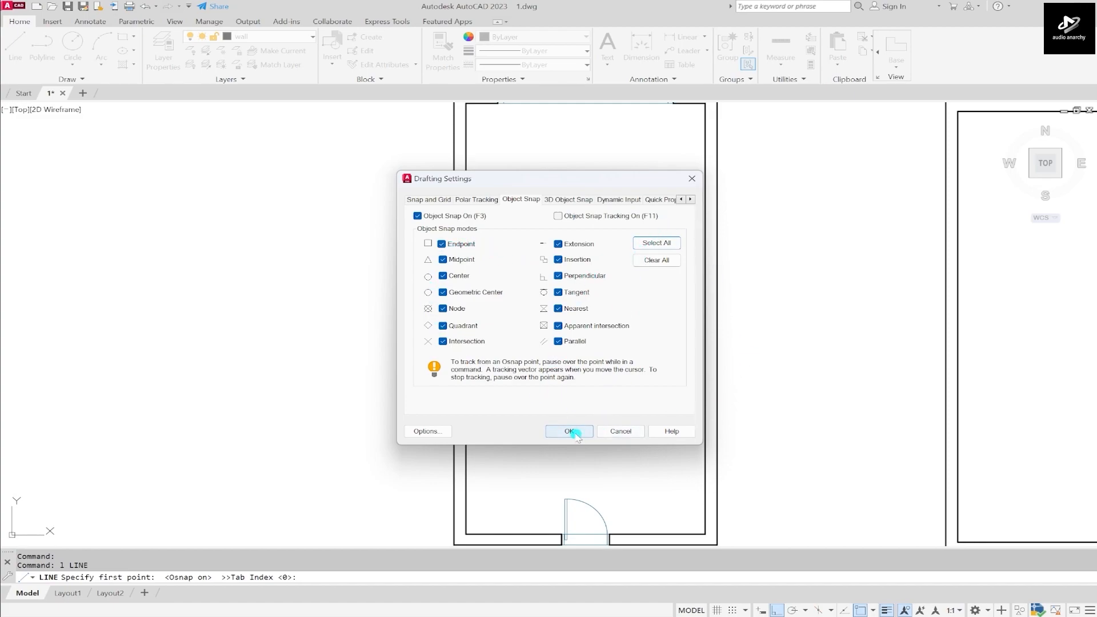
left_click(552, 432)
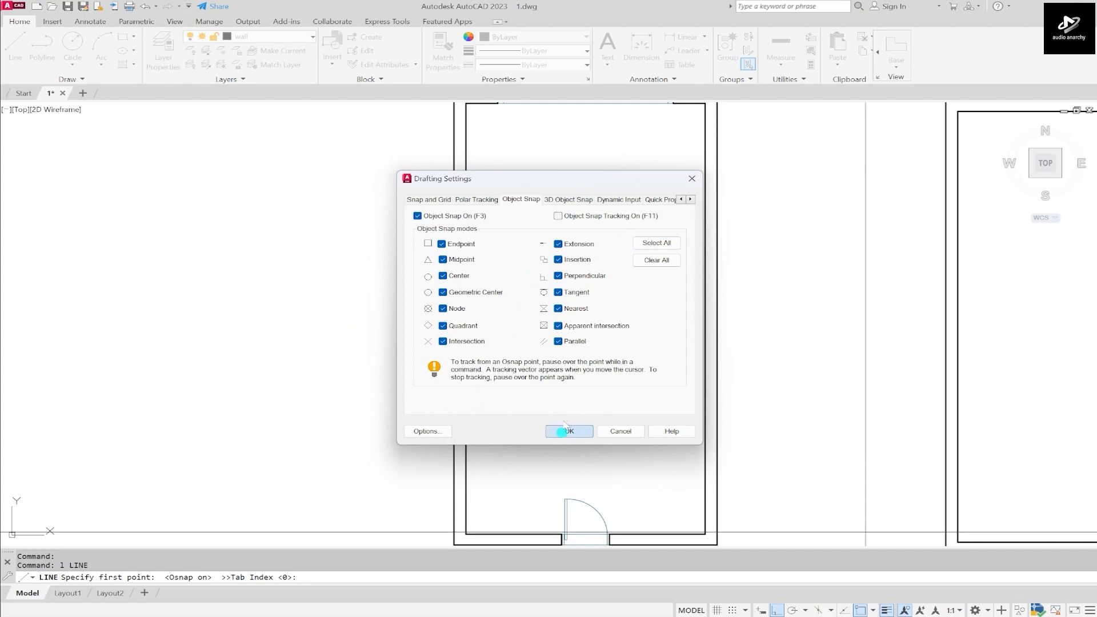
scroll(557, 336, "down", 2)
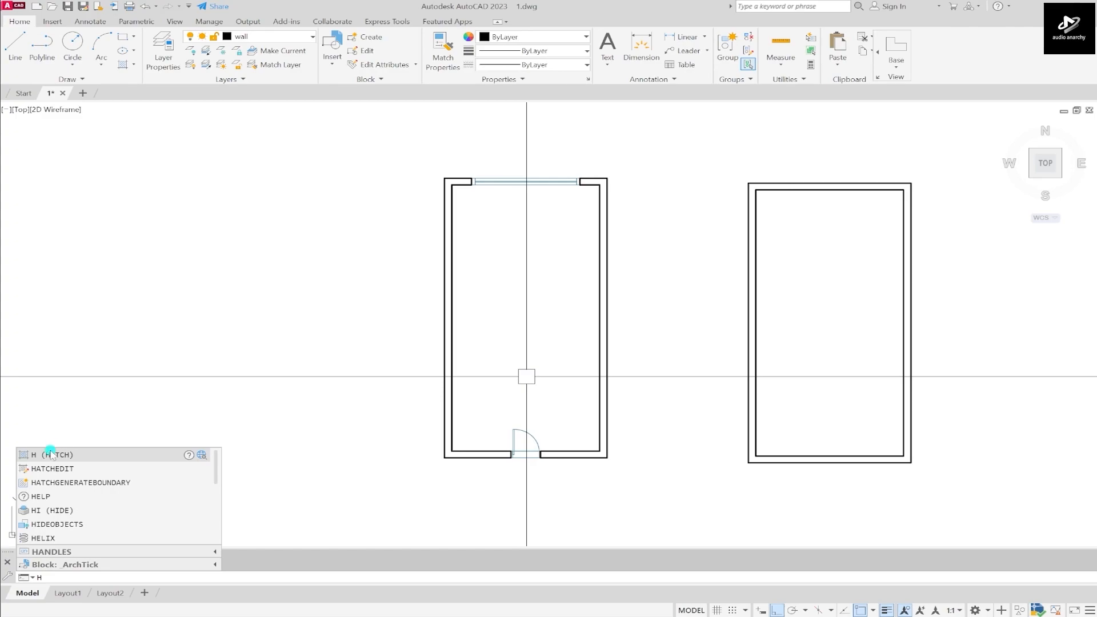
left_click(56, 454)
key("Return")
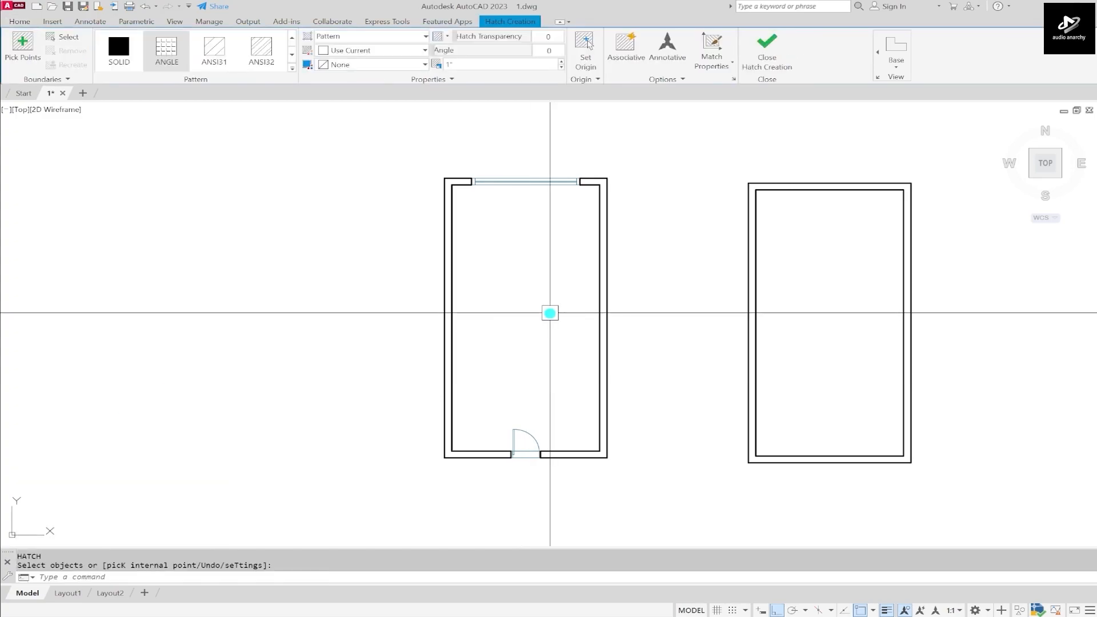
left_click(261, 38)
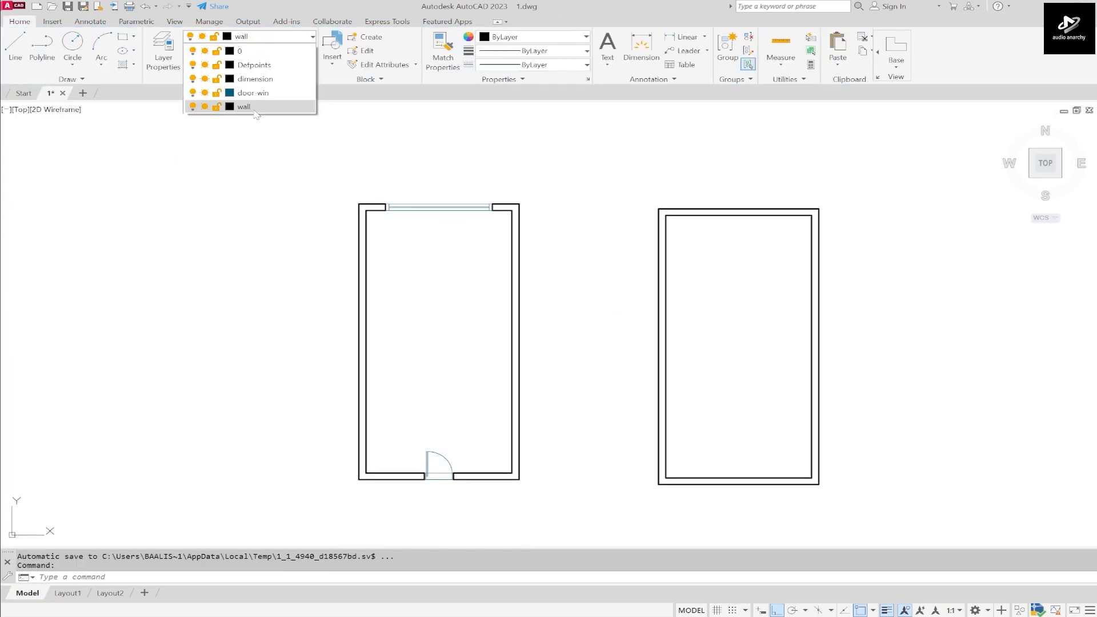
Step: Create a new layer named hatch in the Layer Properties Manager
left_click(163, 66)
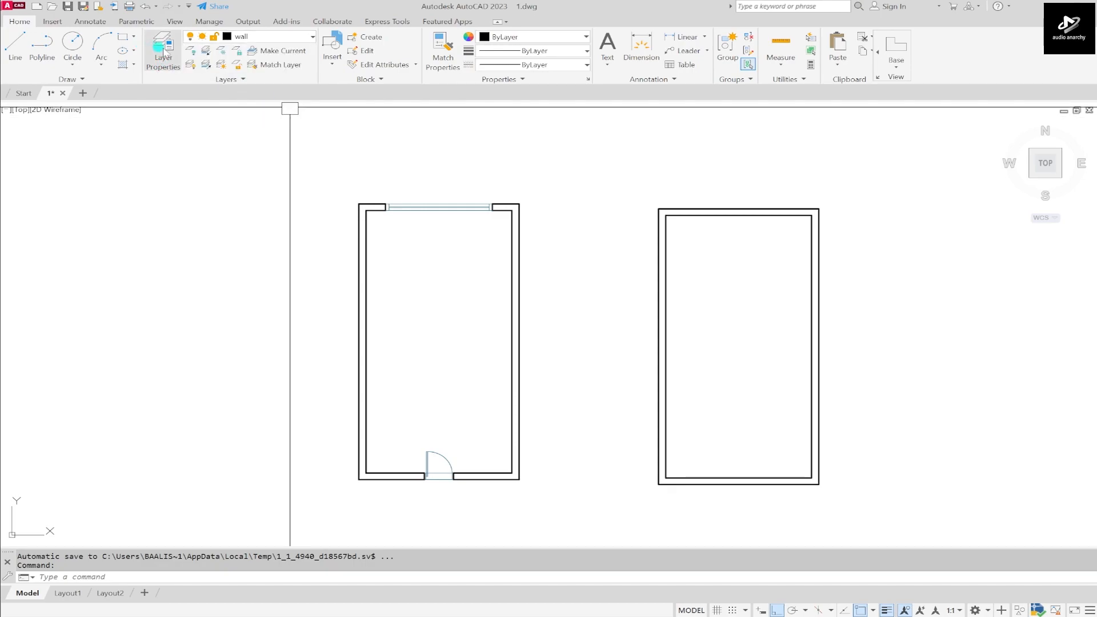
left_click(166, 58)
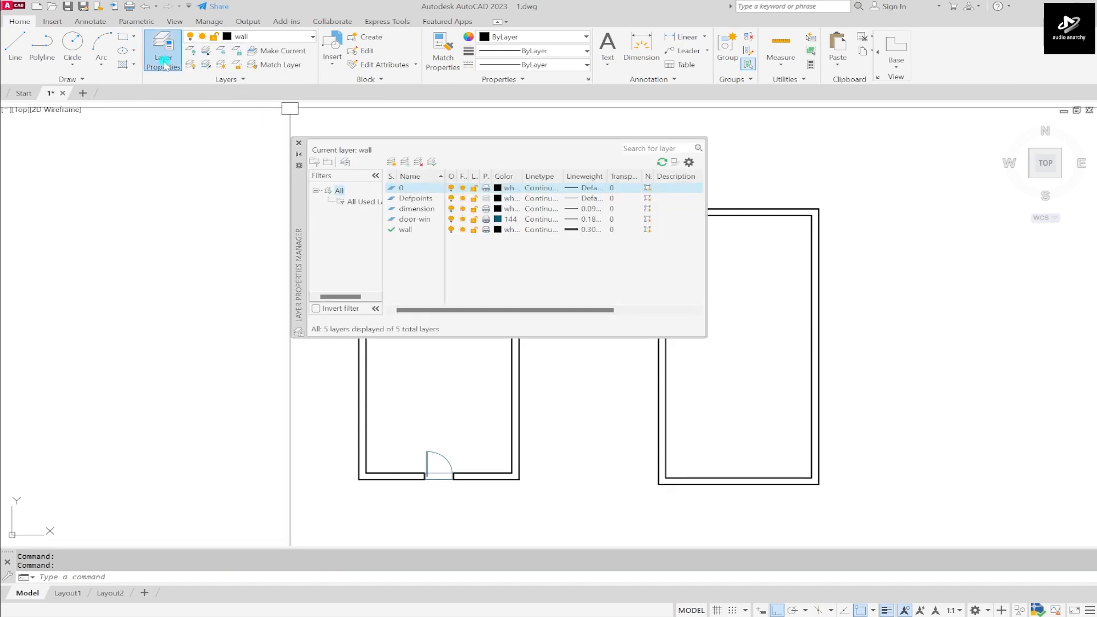
left_click(391, 162)
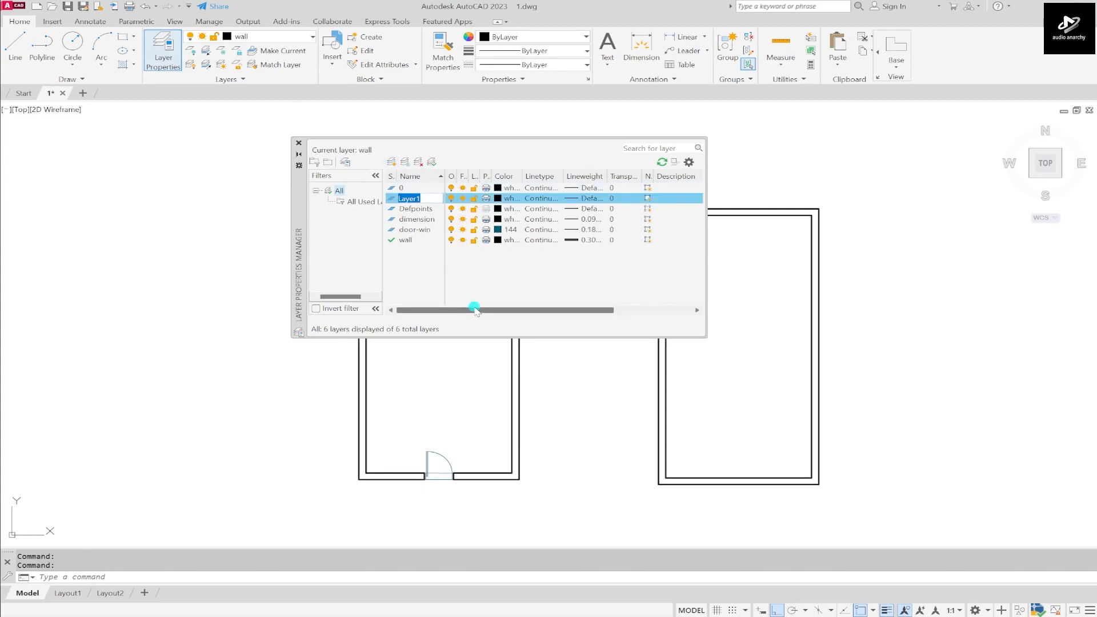
type("hatch")
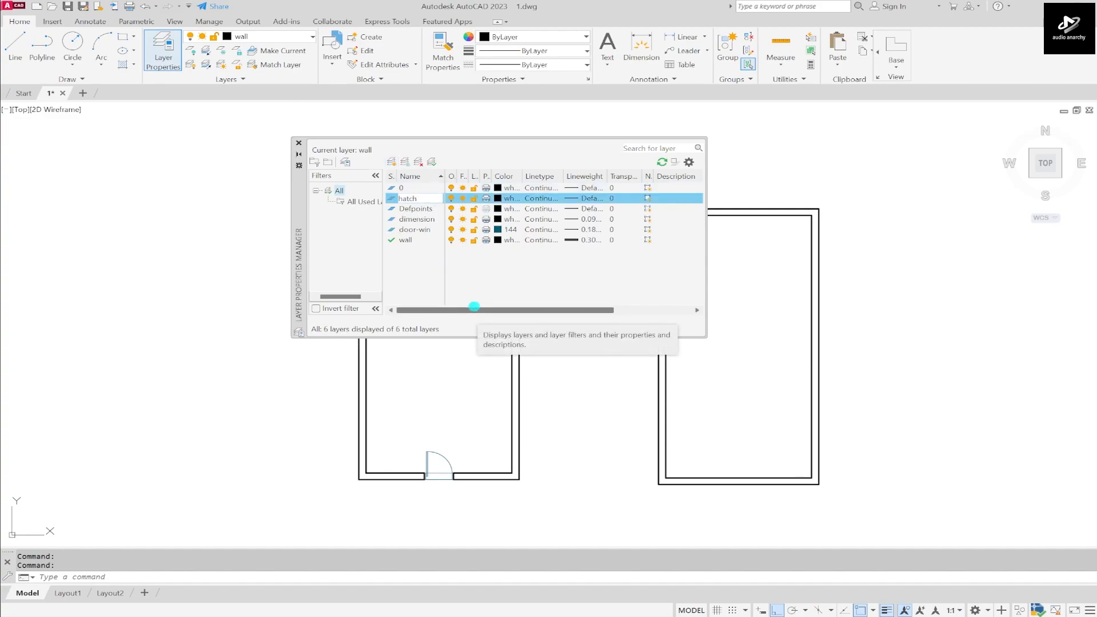
Step: Set the hatch layer's lineweight to 0.05 mm and its color to index 253
left_click(590, 198)
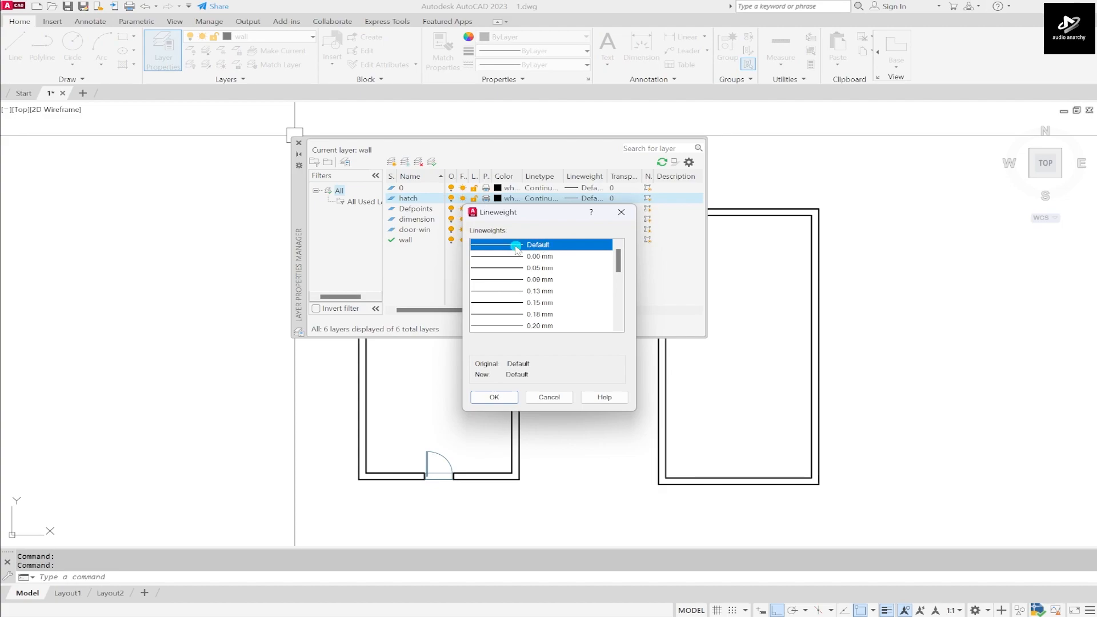
left_click(539, 268)
left_click(496, 398)
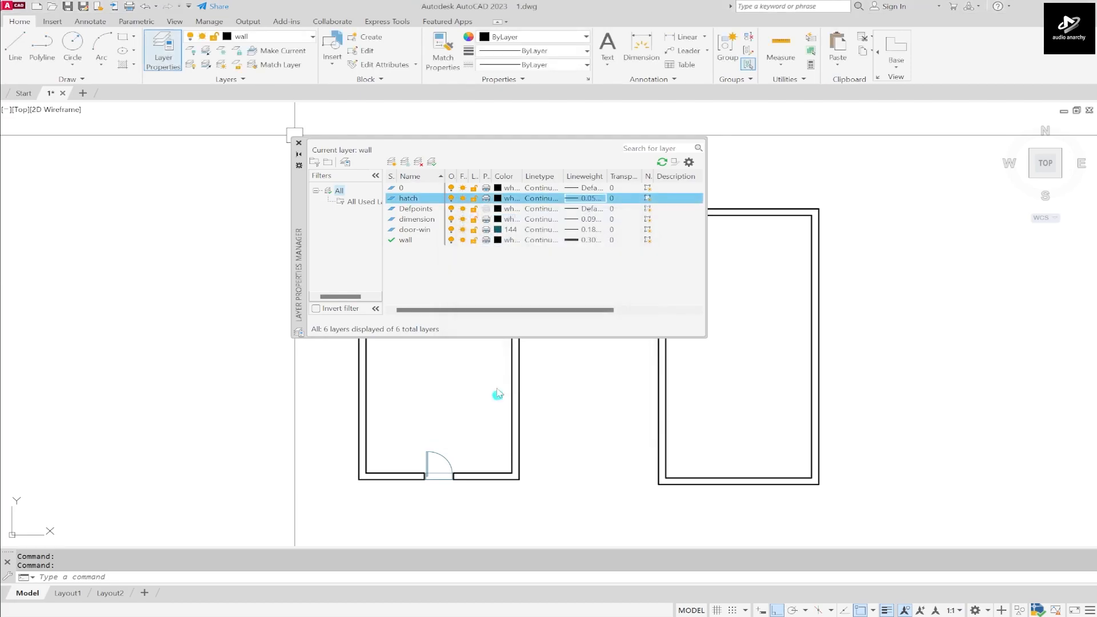
left_click(505, 199)
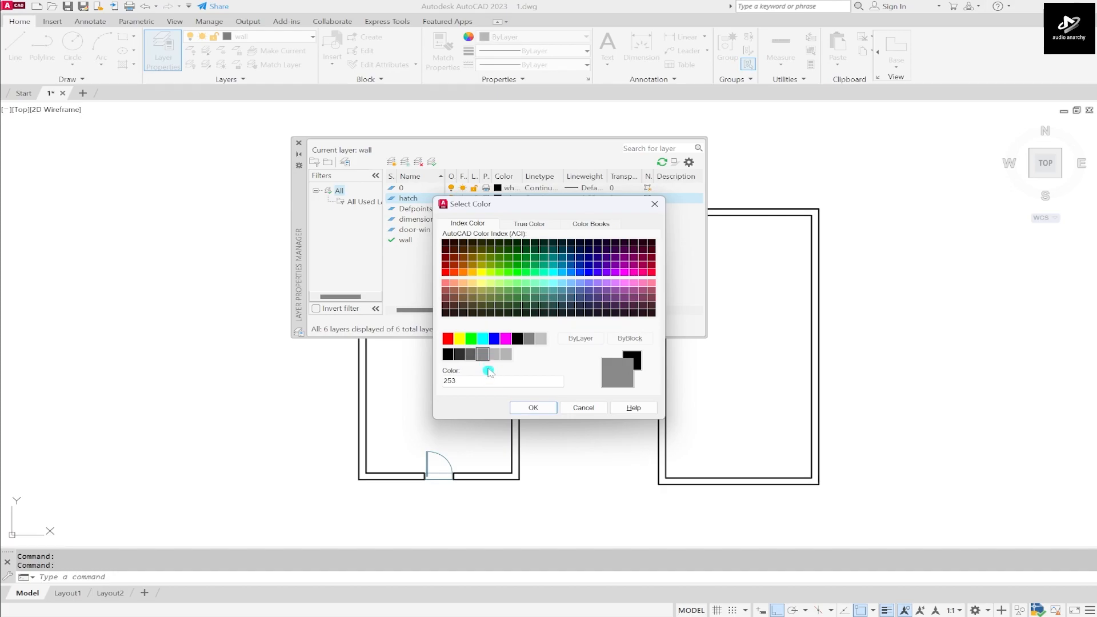
left_click(531, 408)
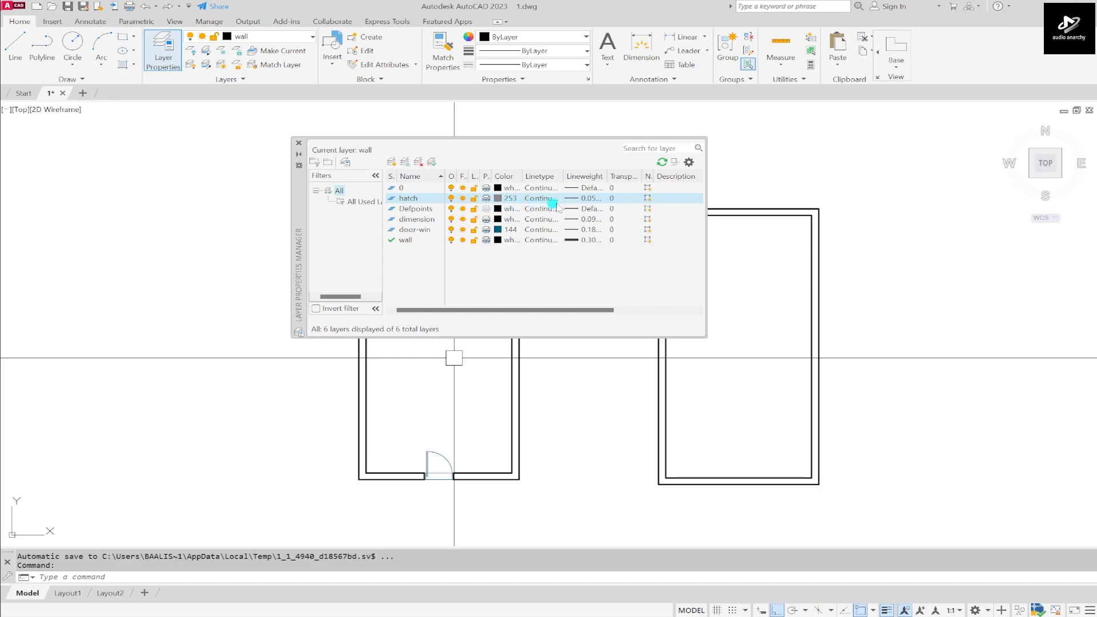
Step: Make the hatch layer current and close the Layer Properties Manager
left_click(432, 162)
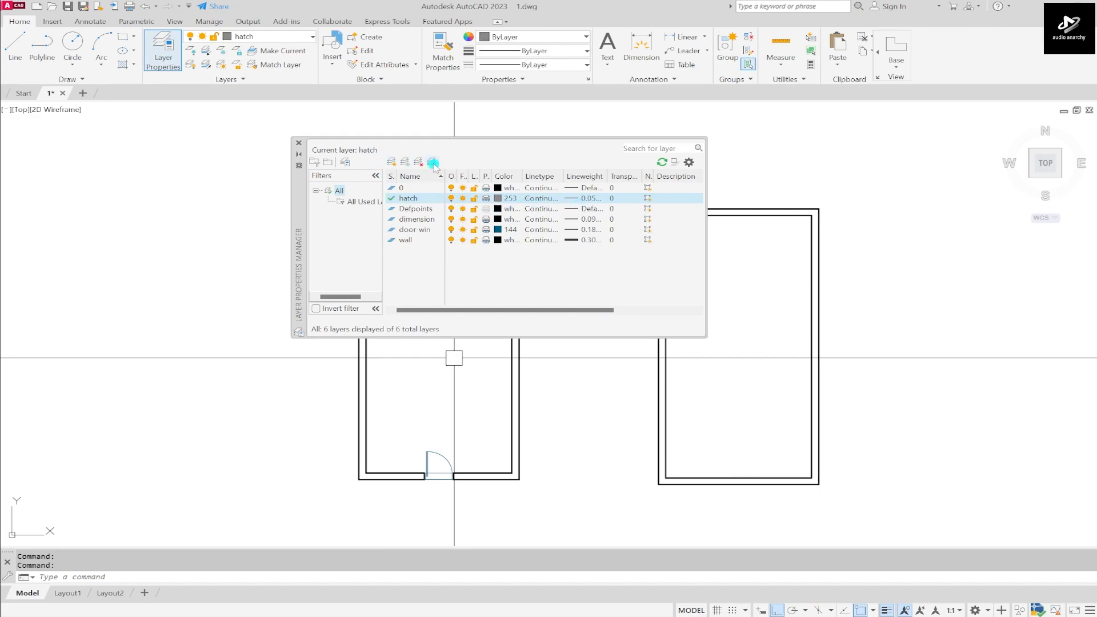
left_click(299, 142)
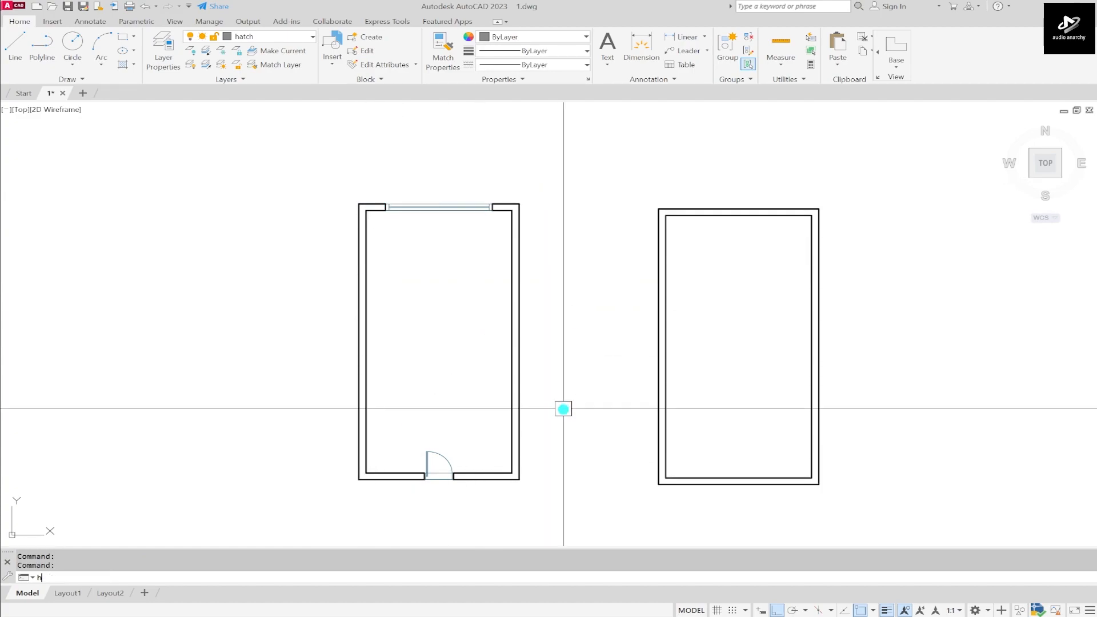
Step: Hatch both wall sections of the room plan with the door and window in ANSI32 by picking internal points
scroll(563, 409, "up", 2)
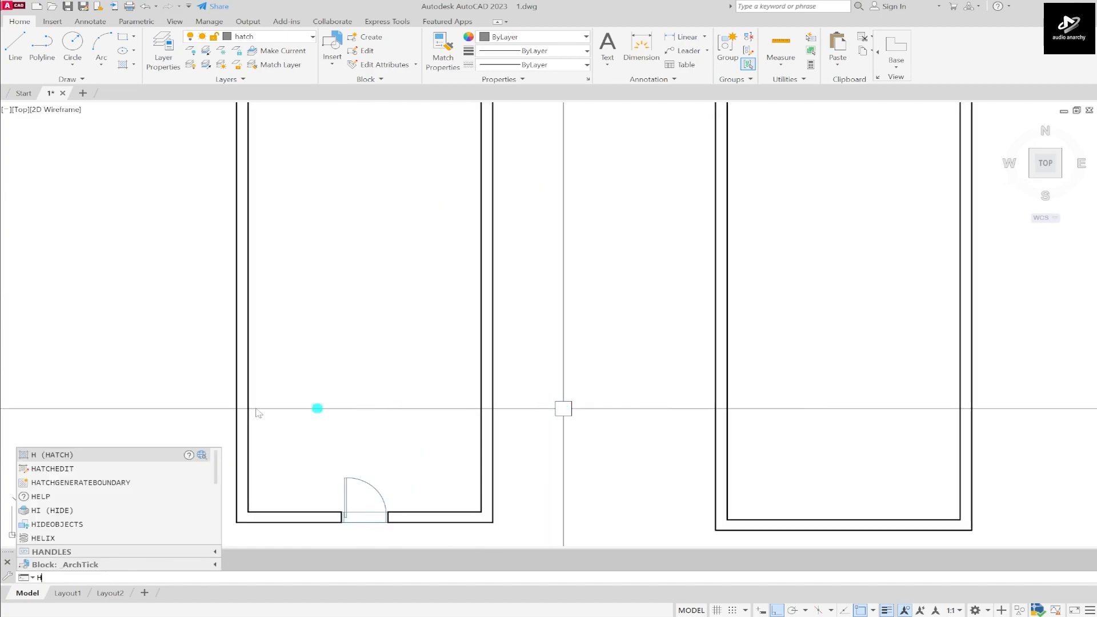
left_click(54, 455)
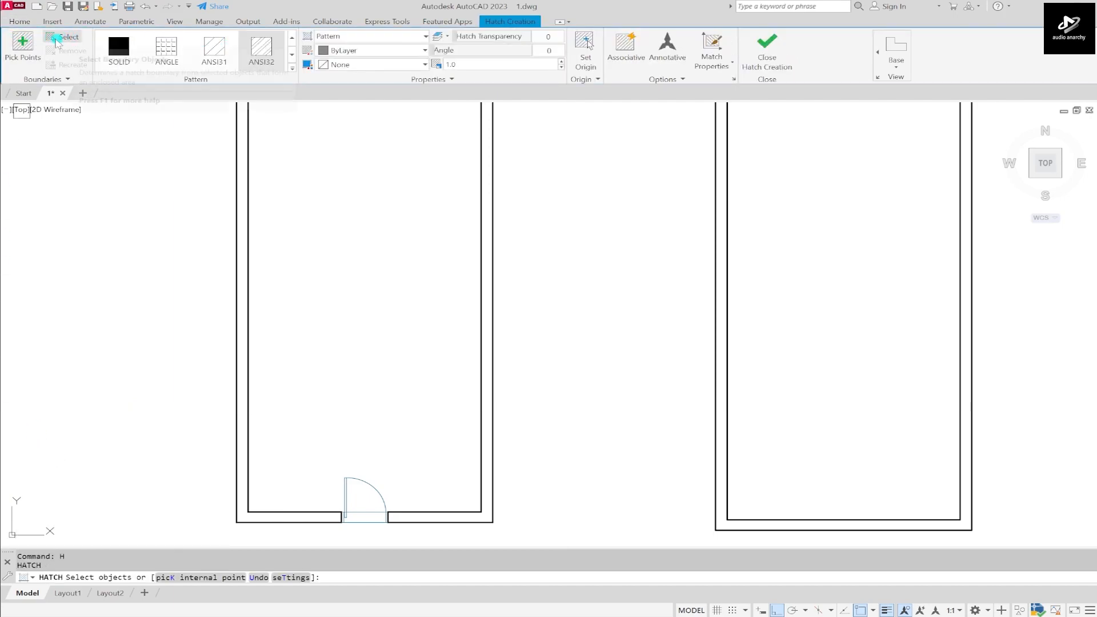
left_click(21, 47)
scroll(426, 193, "down", 4)
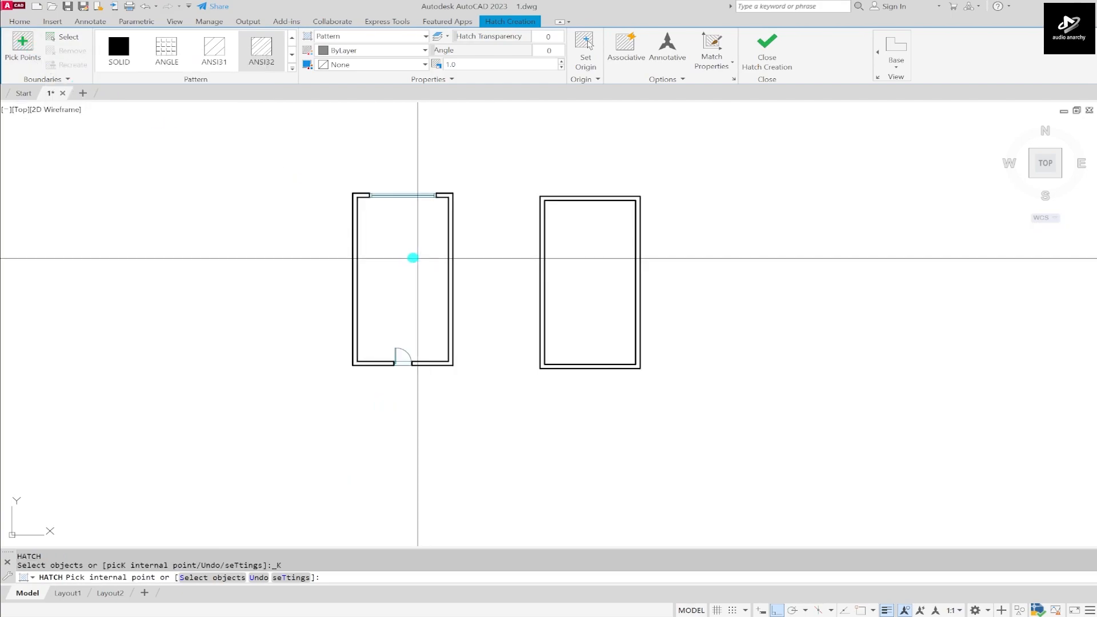
scroll(358, 253, "up", 2)
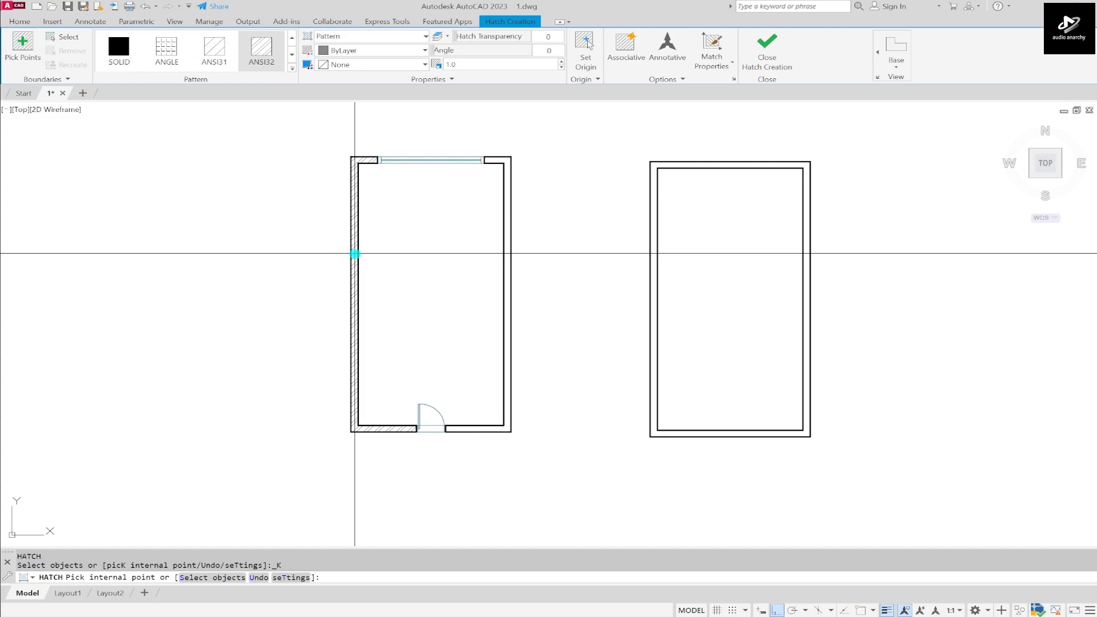
scroll(355, 168, "up", 2)
scroll(355, 167, "down", 2)
left_click(490, 200)
left_click(506, 197)
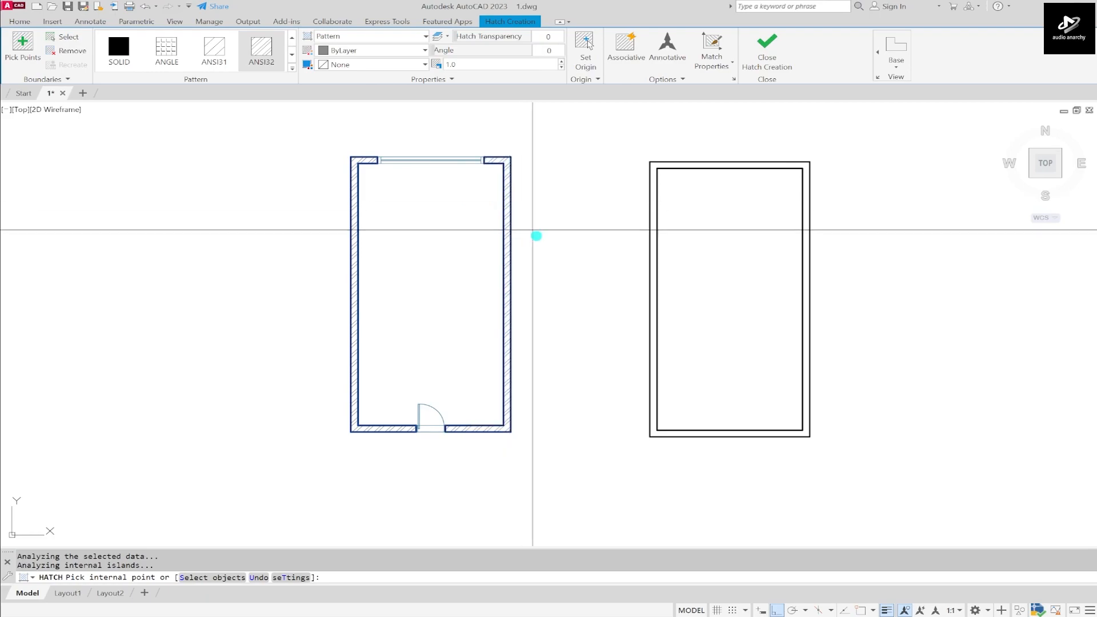
key("Return")
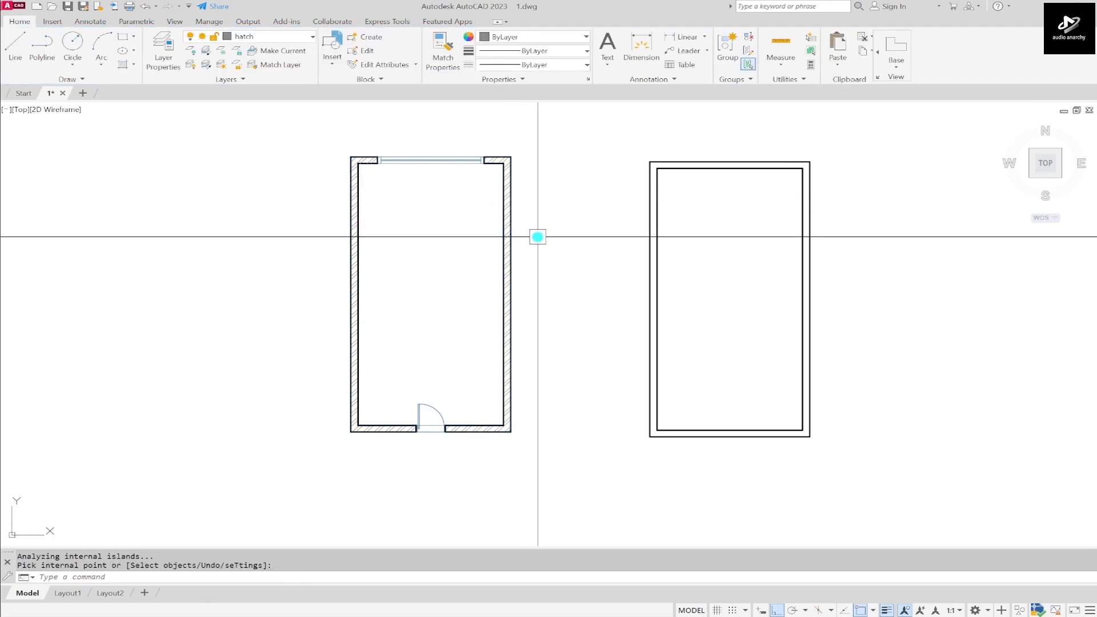
Step: Hatch the walls of the room plan without openings in ANSI32 by selecting its outer and inner outlines as boundaries
type("h")
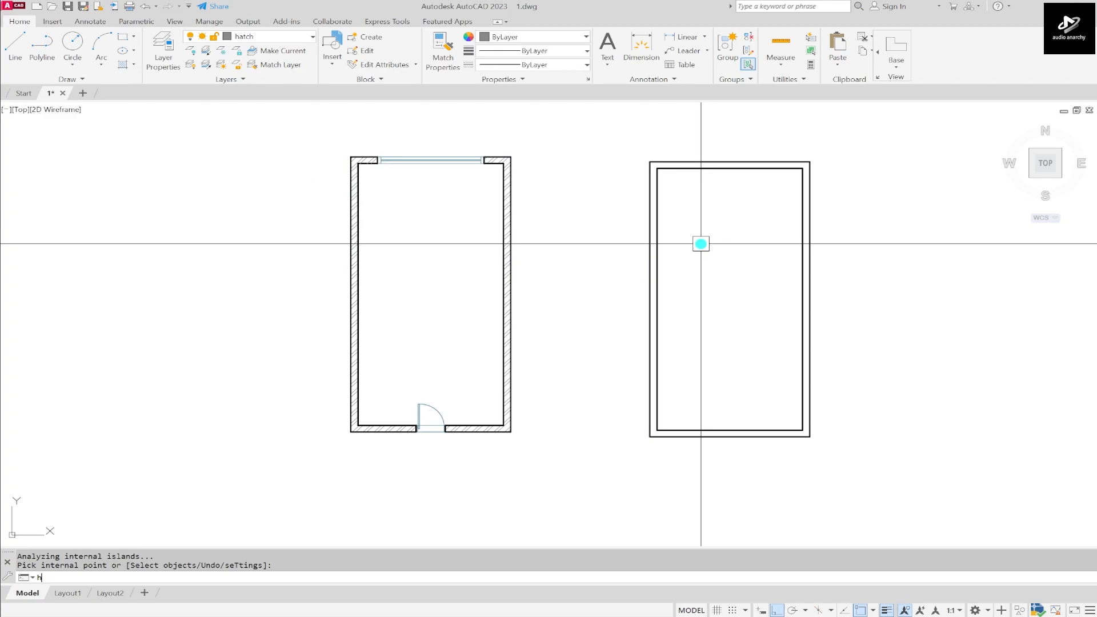
key("Return")
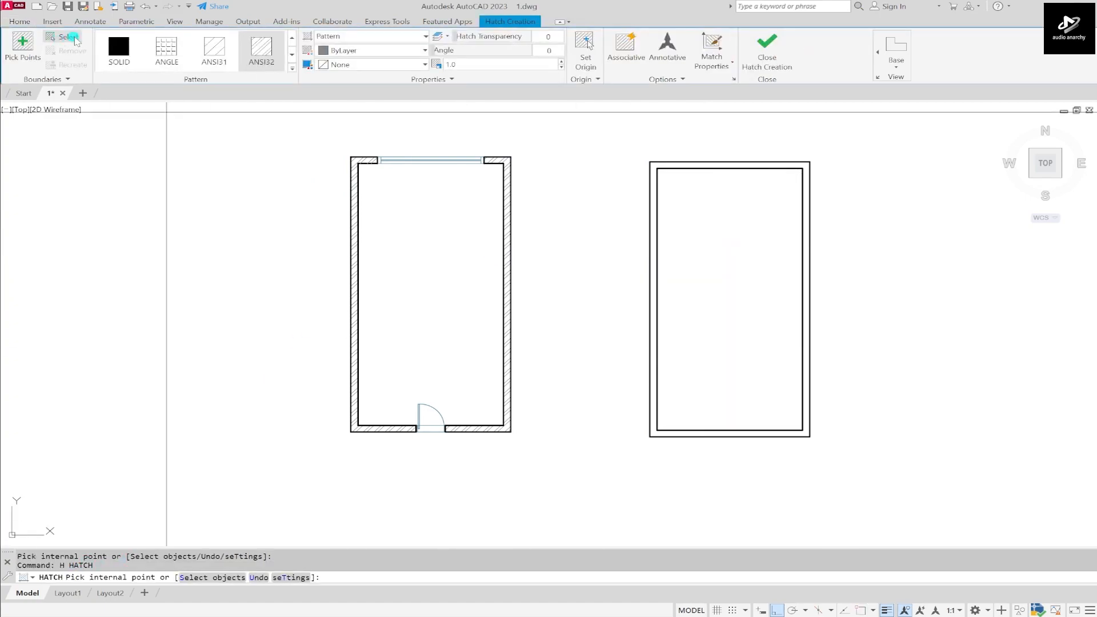
left_click(67, 39)
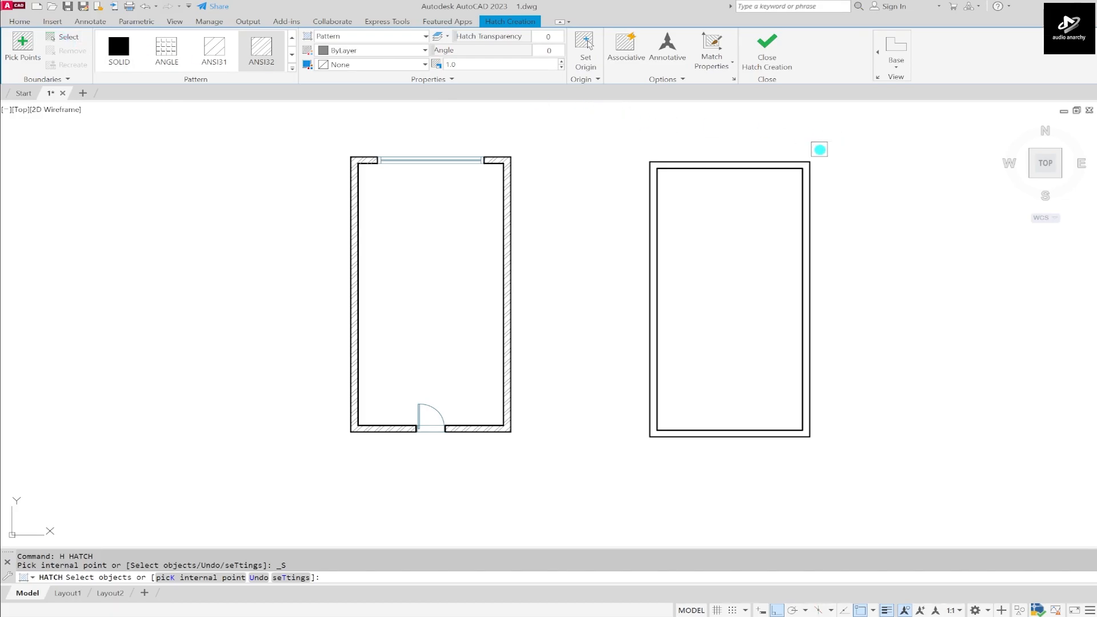
left_click(740, 161)
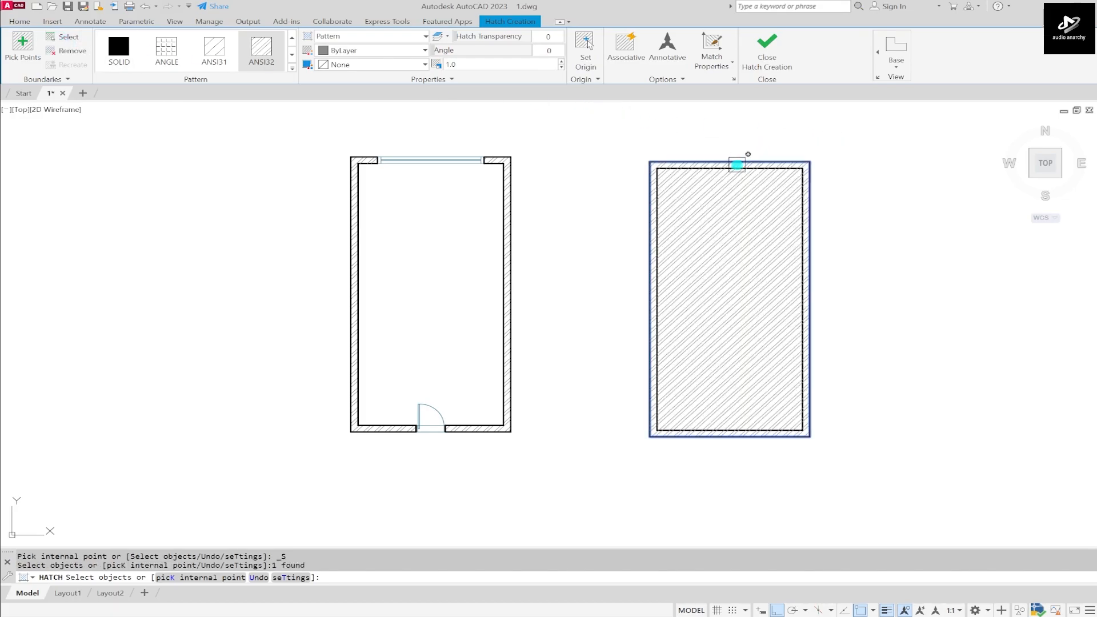
scroll(734, 175, "up", 8)
left_click(764, 150)
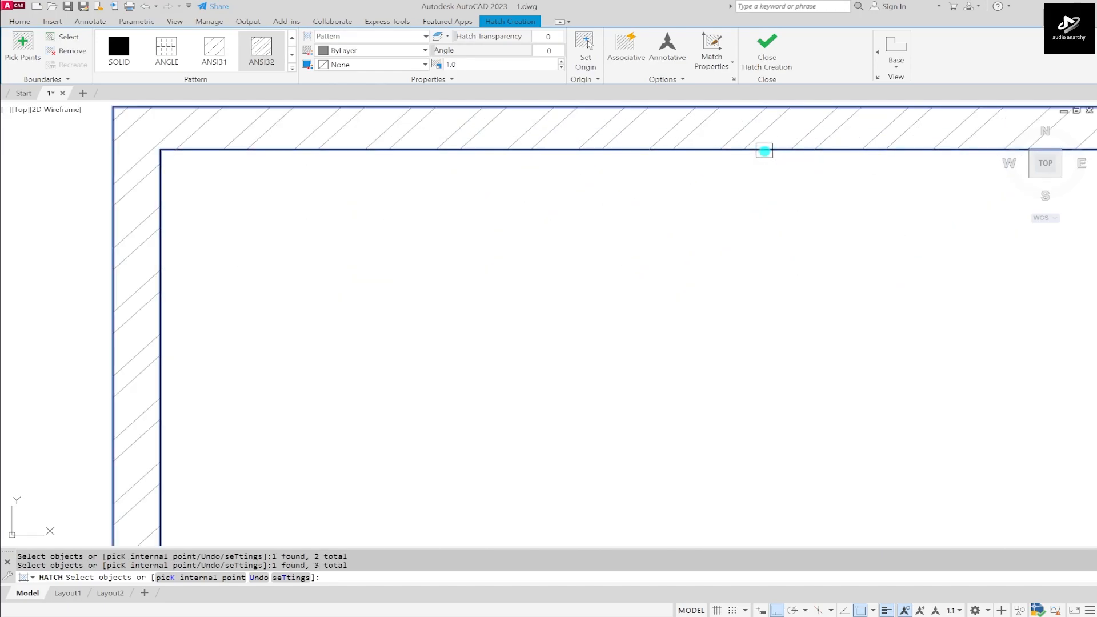
scroll(679, 153, "down", 8)
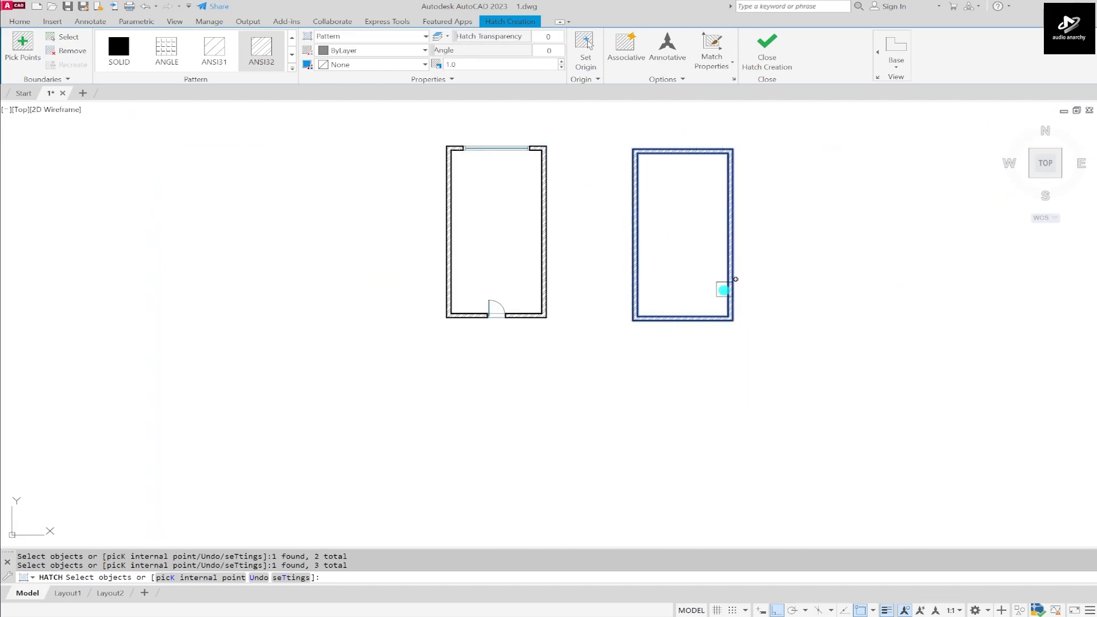
key("Return")
Step: Examine the hatching up close at the wall corners and beside the window
scroll(644, 166, "up", 8)
scroll(421, 91, "down", 8)
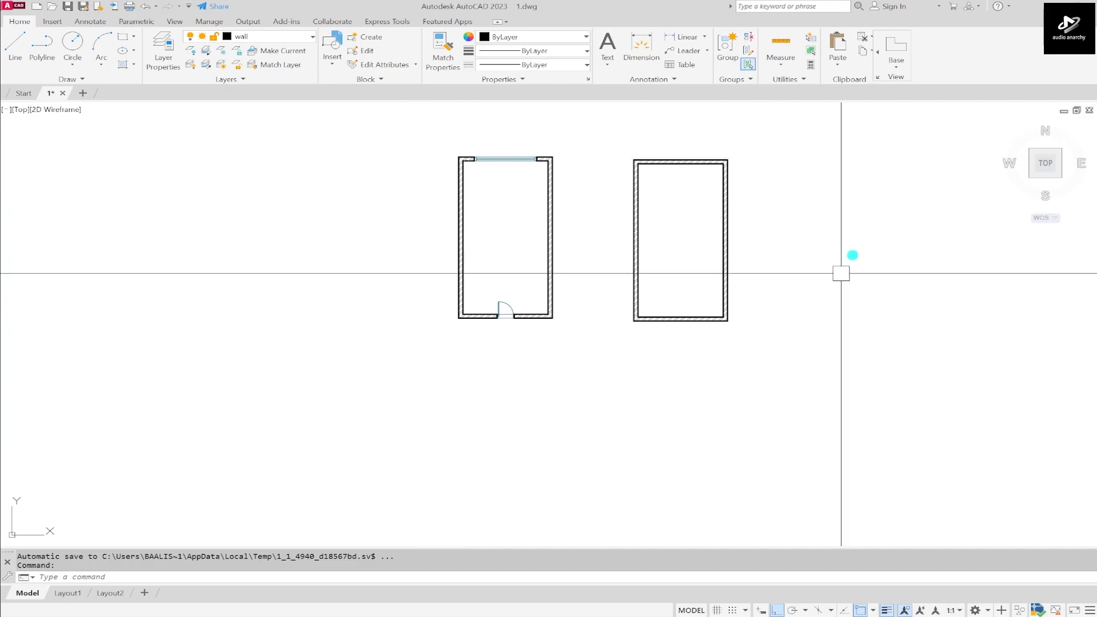
scroll(691, 173, "up", 10)
left_click(645, 171)
scroll(491, 209, "down", 3)
key("Escape")
scroll(580, 203, "down", 6)
scroll(496, 193, "up", 6)
scroll(421, 261, "up", 6)
left_click(630, 379)
left_click(617, 409)
left_click(617, 408)
left_click(591, 473)
key("Escape")
scroll(639, 261, "down", 4)
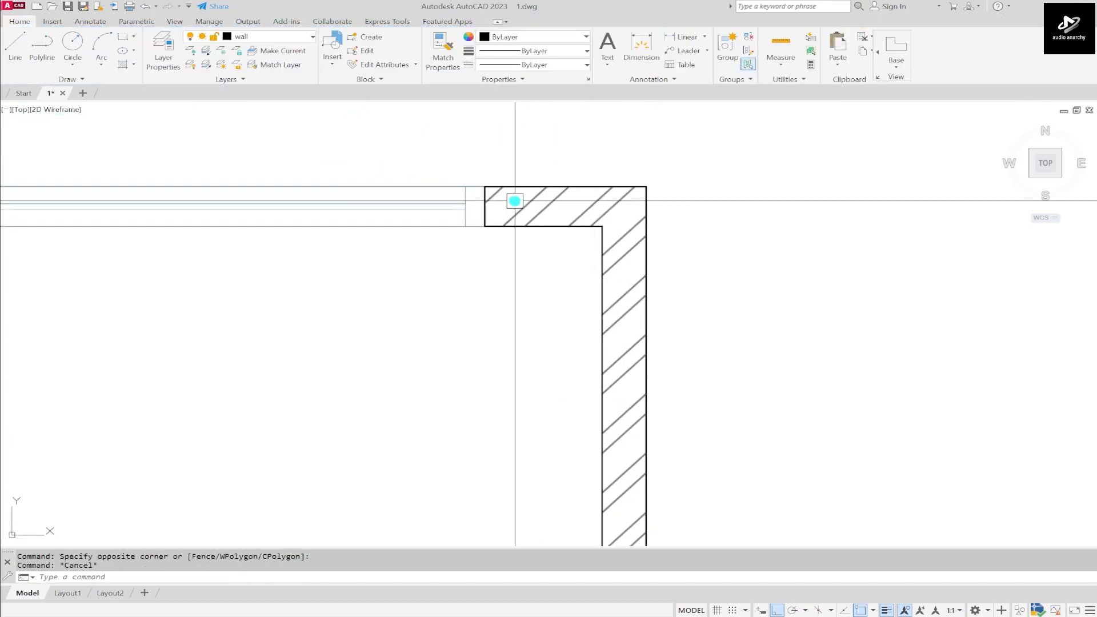
scroll(537, 203, "up", 3)
scroll(571, 197, "down", 3)
scroll(621, 202, "up", 4)
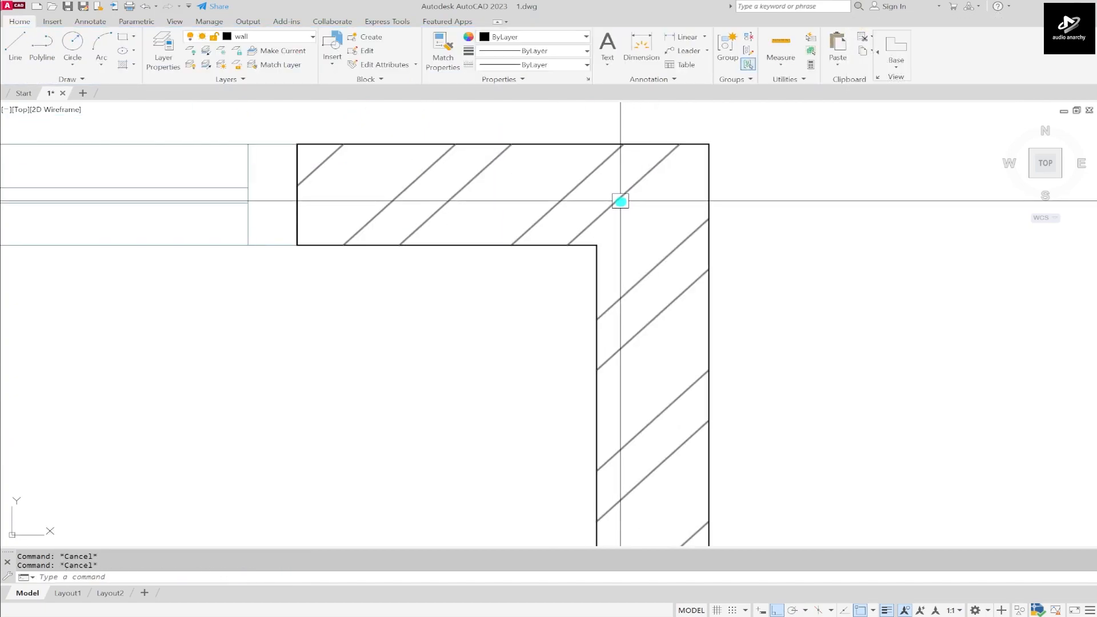
Step: Open the Hatch Edit dialog for the wall hatch beside the window and move the dialog over the drawing
left_click(620, 202)
right_click(620, 202)
left_click(614, 197)
key("Escape")
left_click(627, 190)
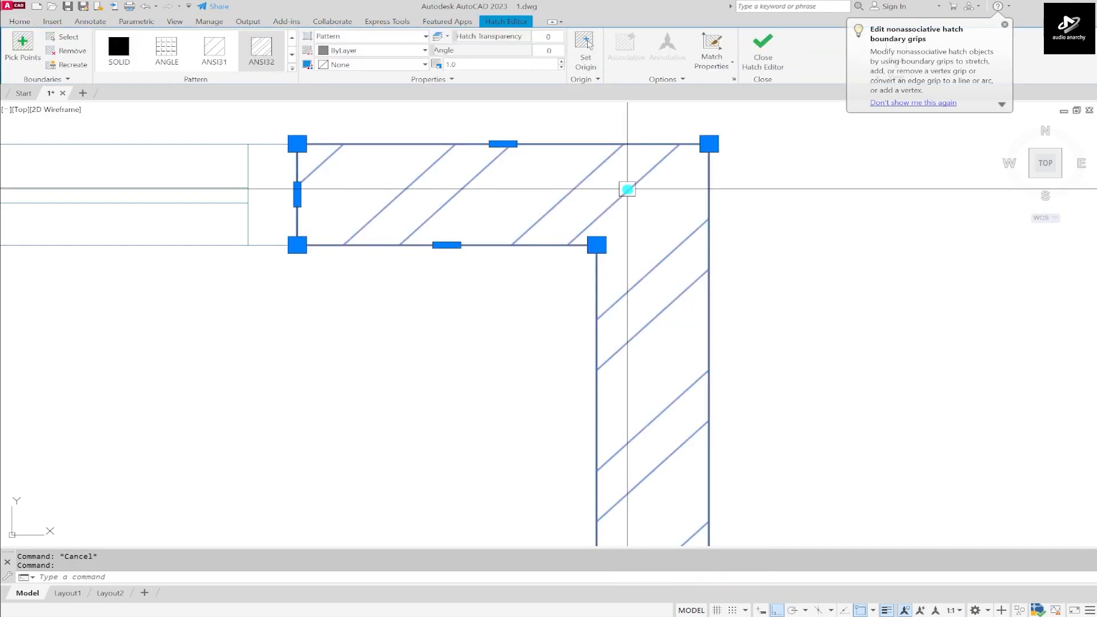
right_click(627, 190)
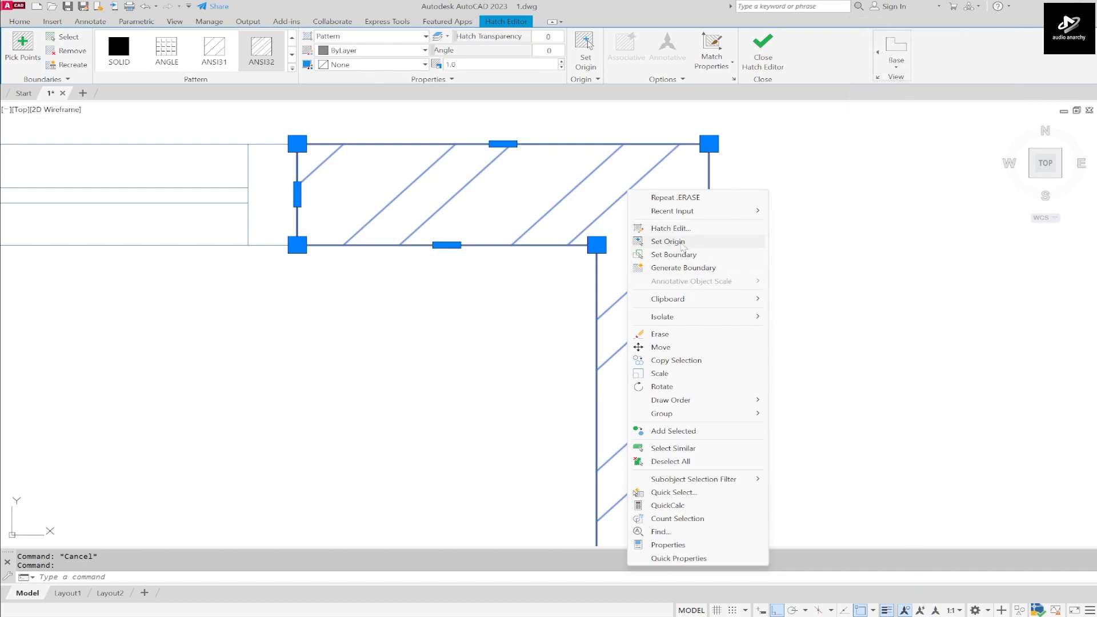
left_click(671, 229)
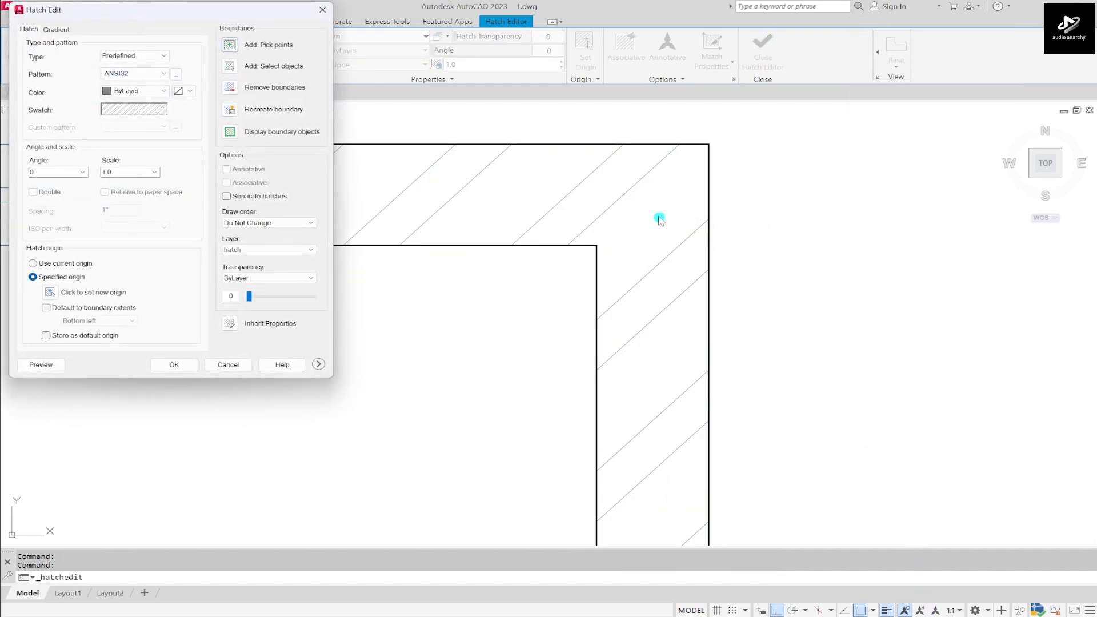
mouse_move(174, 10)
left_mouse_down()
mouse_move(424, 69)
mouse_move(385, 83)
left_mouse_up()
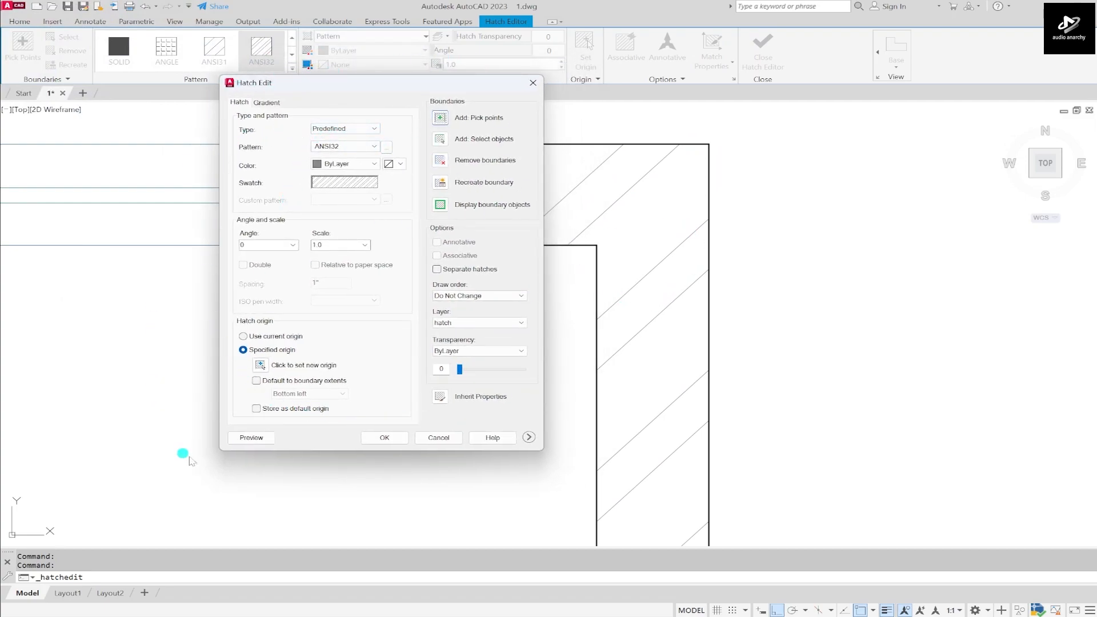
left_click_drag(403, 89, 469, 123)
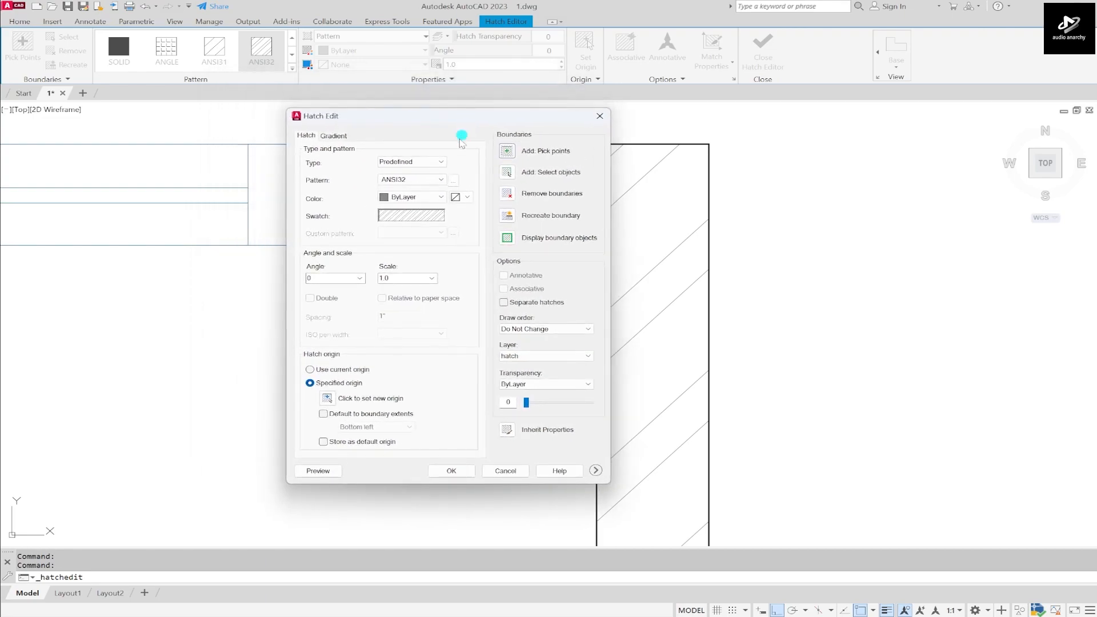
Step: Try the User defined and Custom hatch types, and return the type to Predefined
left_click(440, 163)
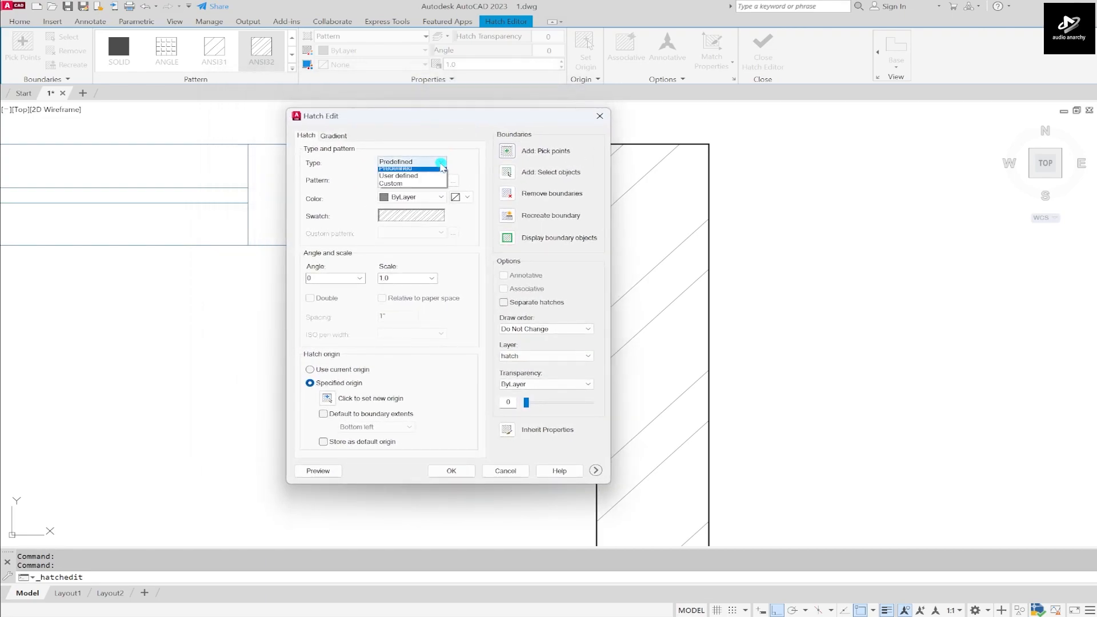
left_click(403, 172)
left_click(428, 162)
left_click(398, 179)
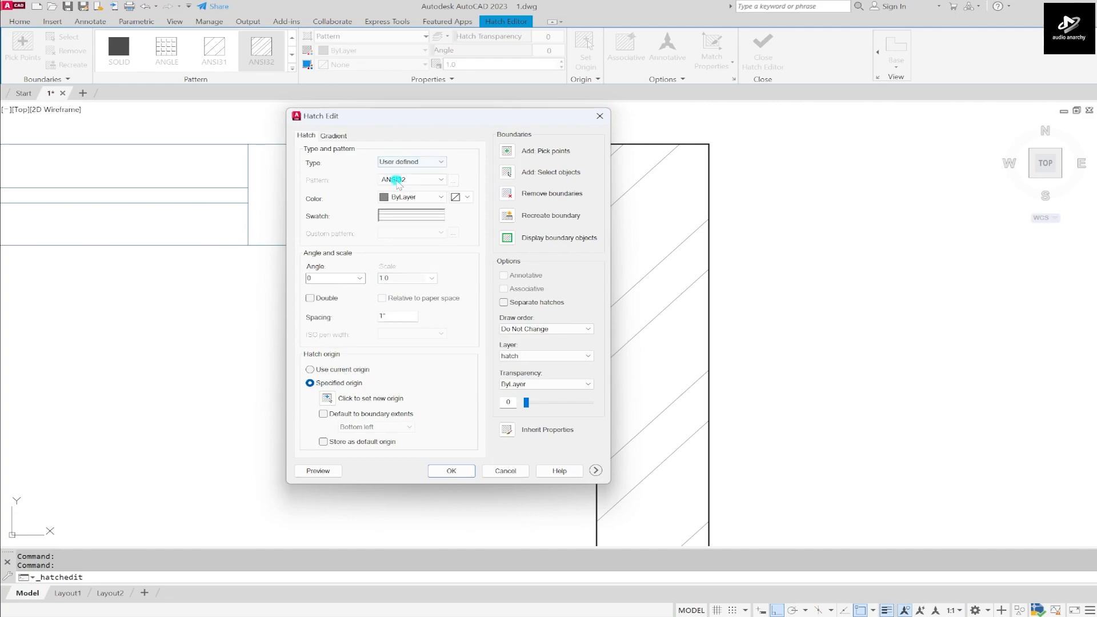
left_click(437, 162)
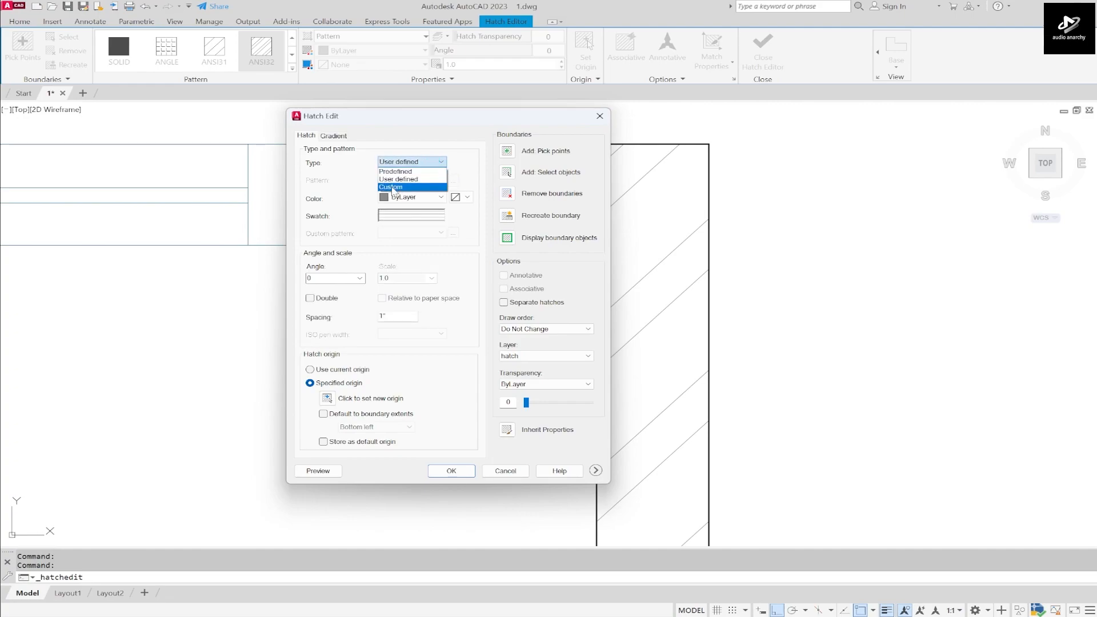
left_click(393, 187)
left_click(437, 162)
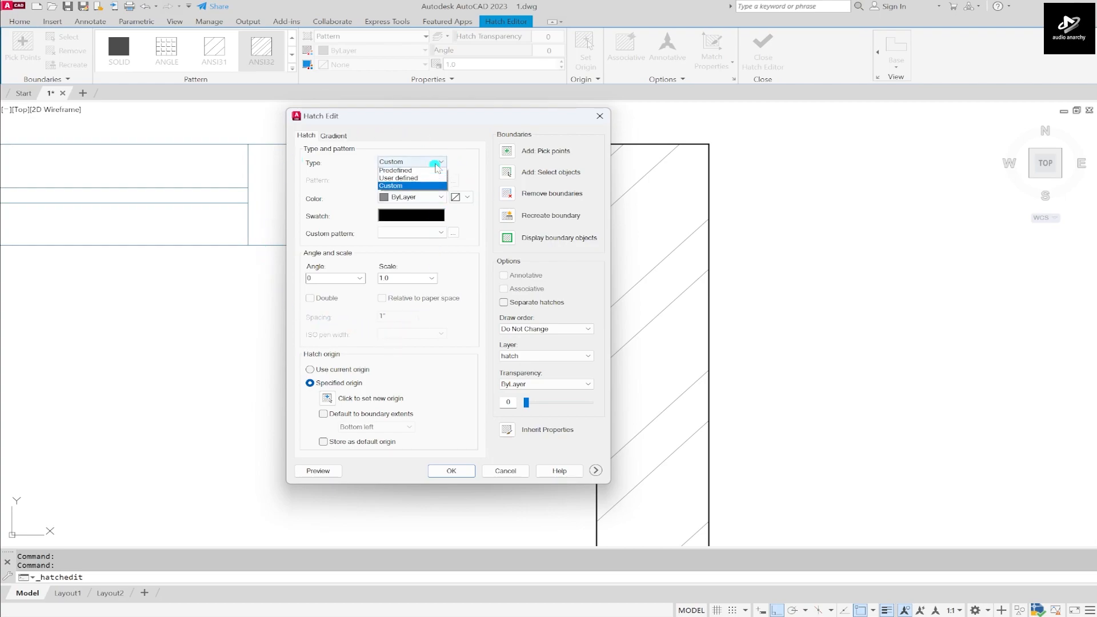
left_click(400, 168)
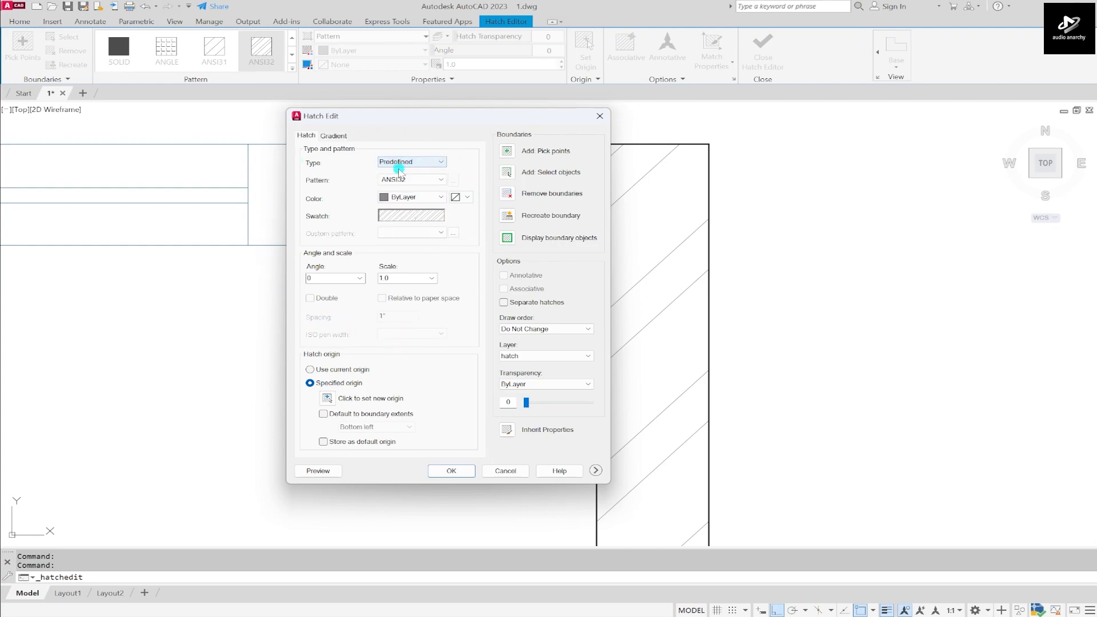
Step: Open the hatch pattern palette, move it beside the Hatch Edit dialog, and look over the ANSI and ISO patterns
left_click(453, 181)
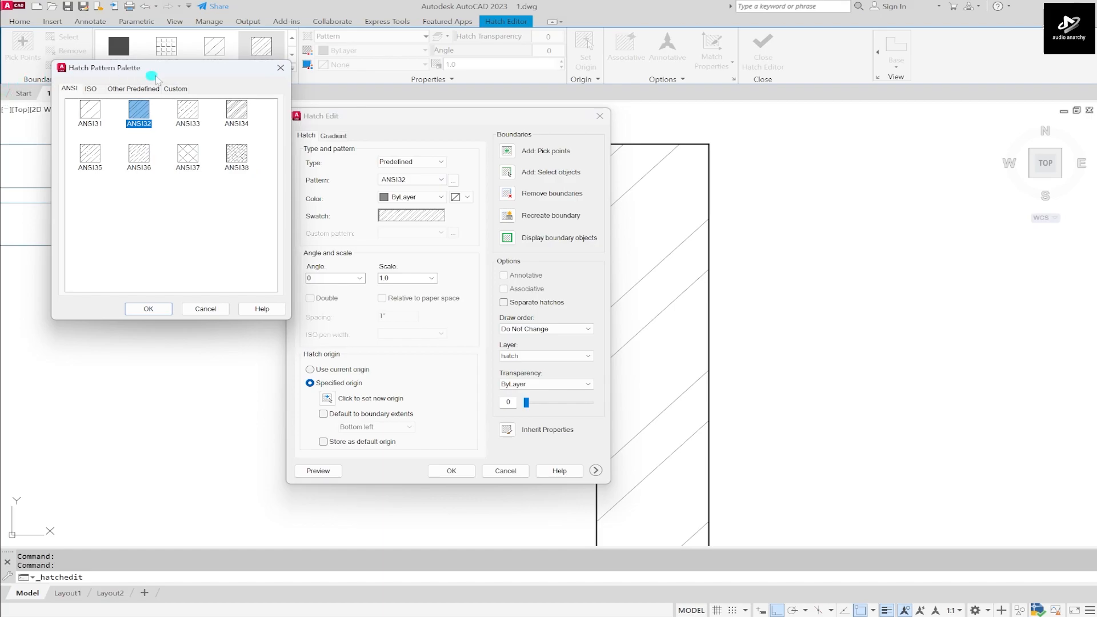
mouse_move(220, 69)
left_mouse_down()
mouse_move(244, 85)
mouse_move(725, 146)
mouse_move(786, 121)
left_mouse_up()
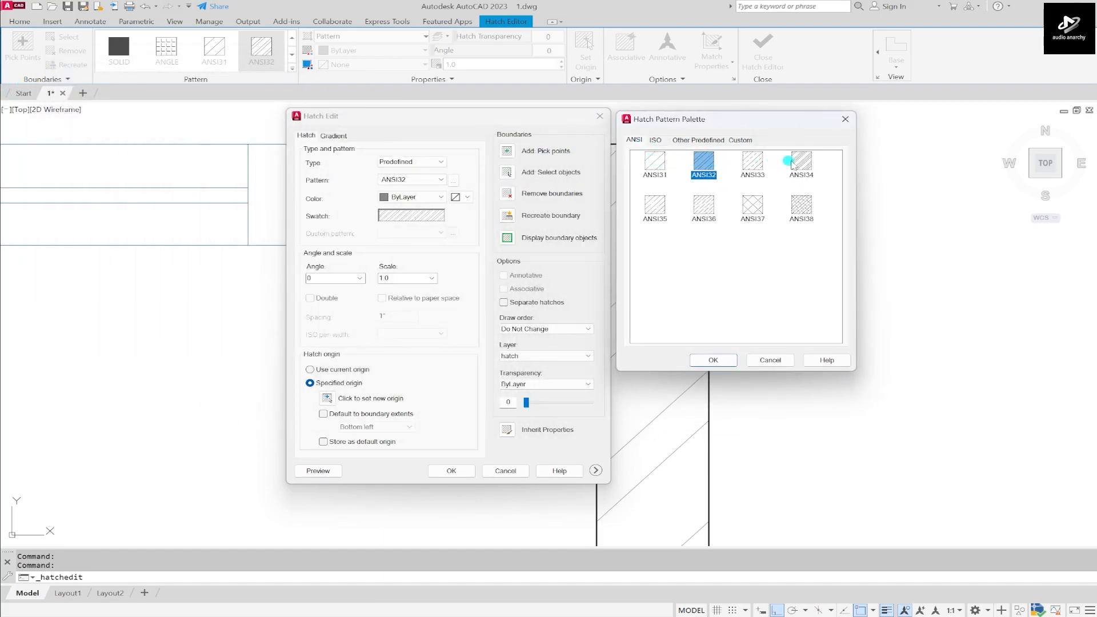
left_click(655, 140)
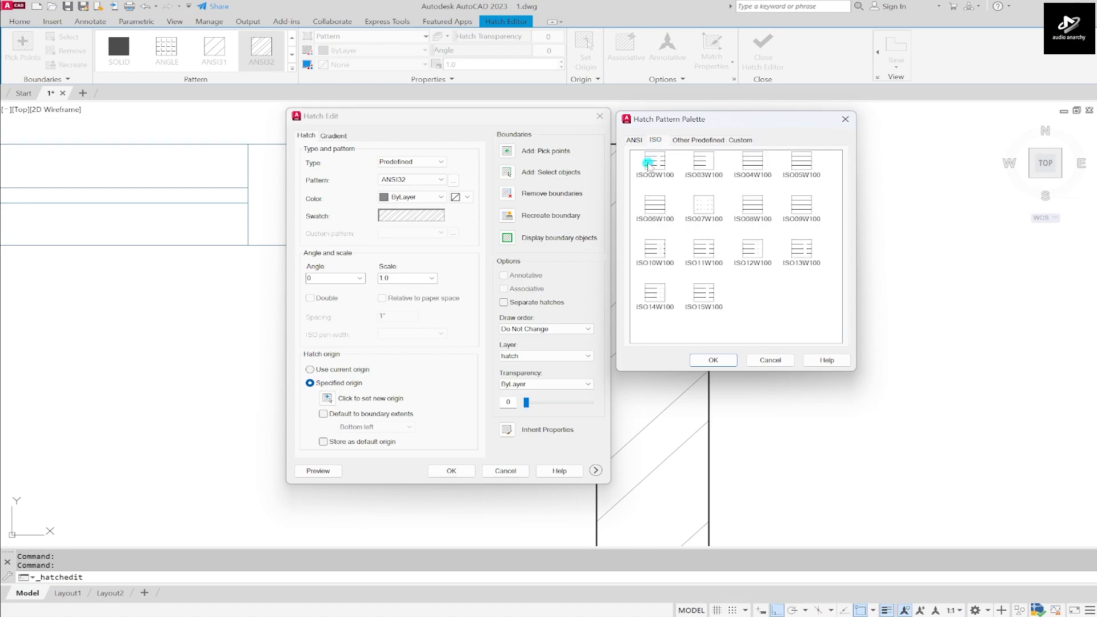
Step: Browse the Other Predefined hatch patterns through to the end of the list and check the Custom category
left_click(698, 140)
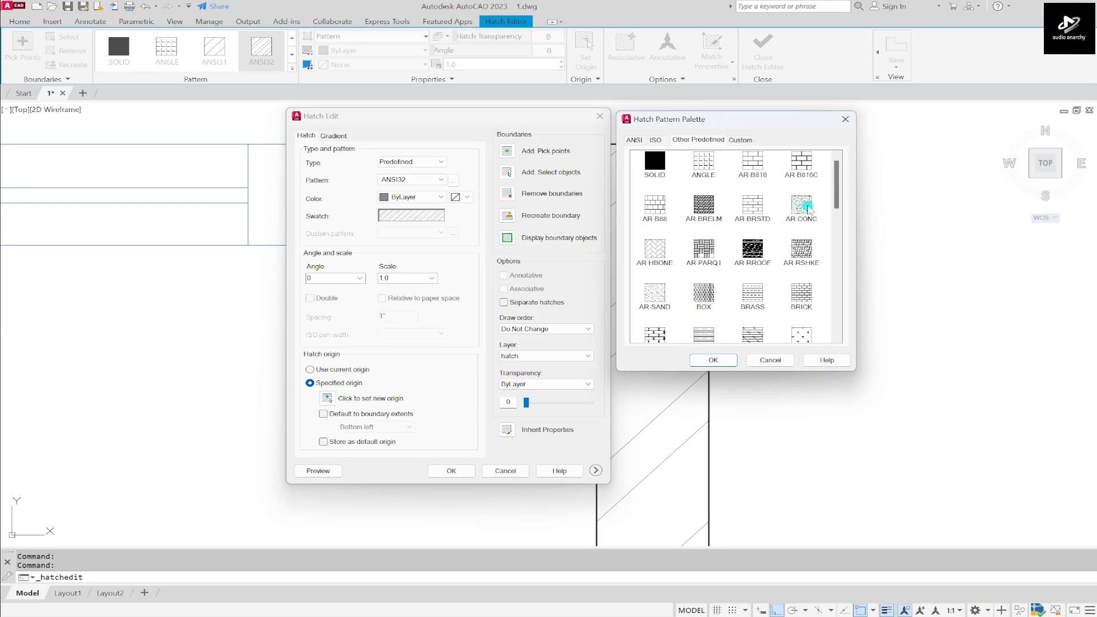
scroll(837, 194, "down", 1)
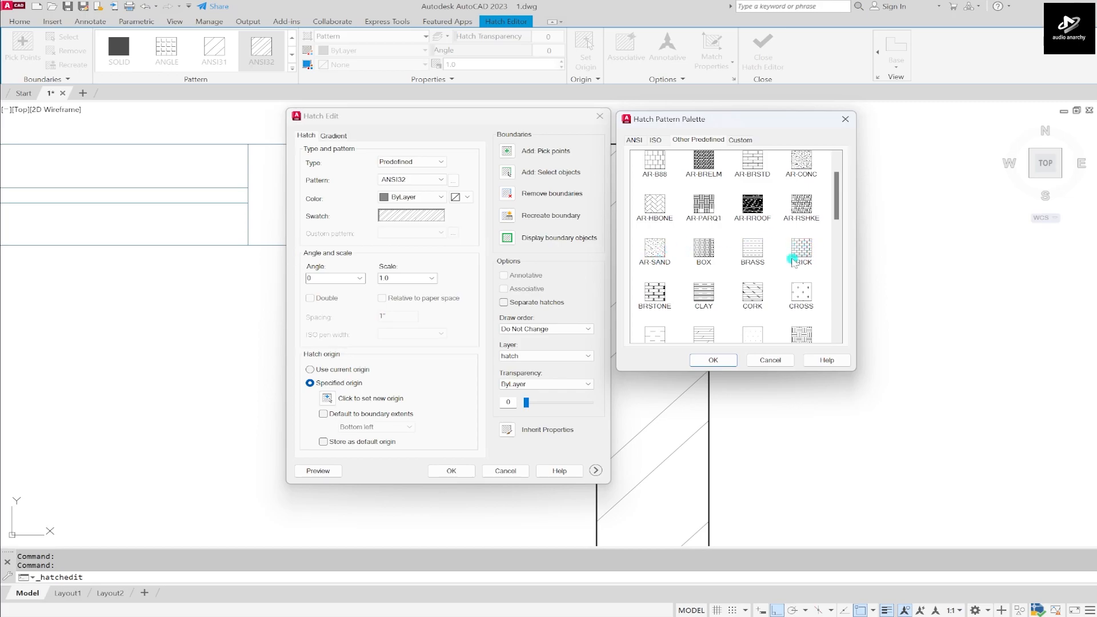
scroll(793, 262, "up", 1)
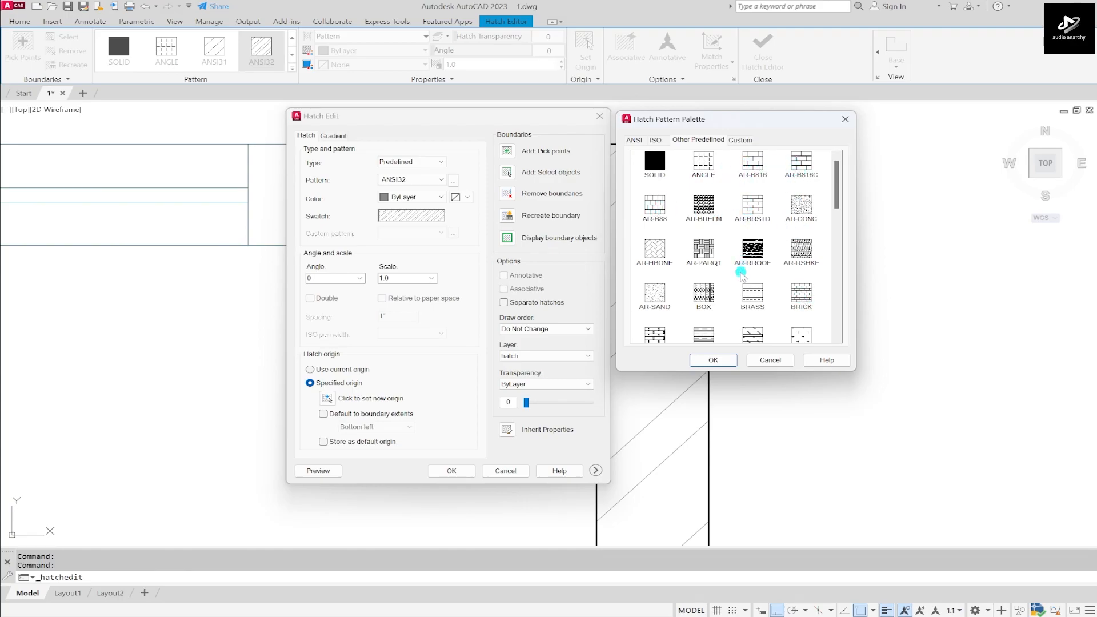
scroll(755, 260, "down", 3)
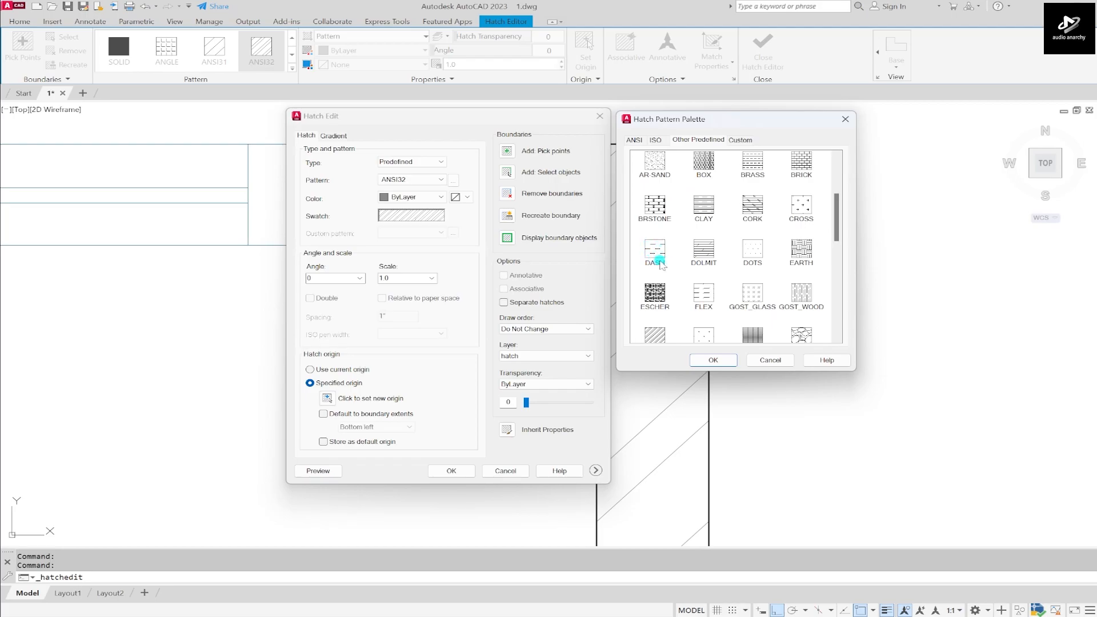
scroll(664, 261, "down", 3)
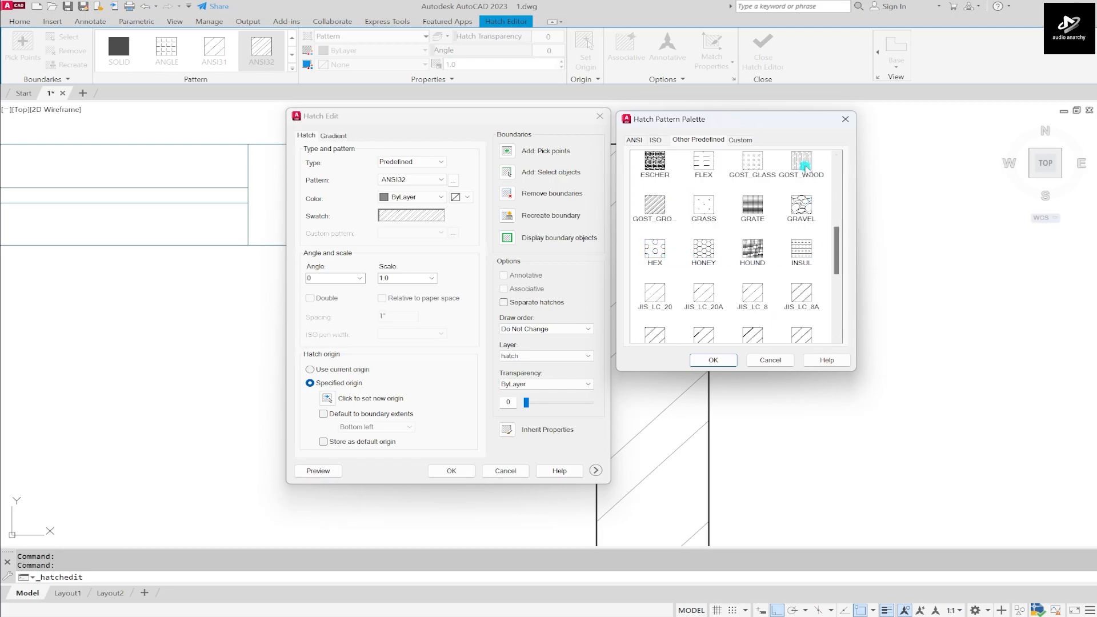
scroll(795, 166, "up", 6)
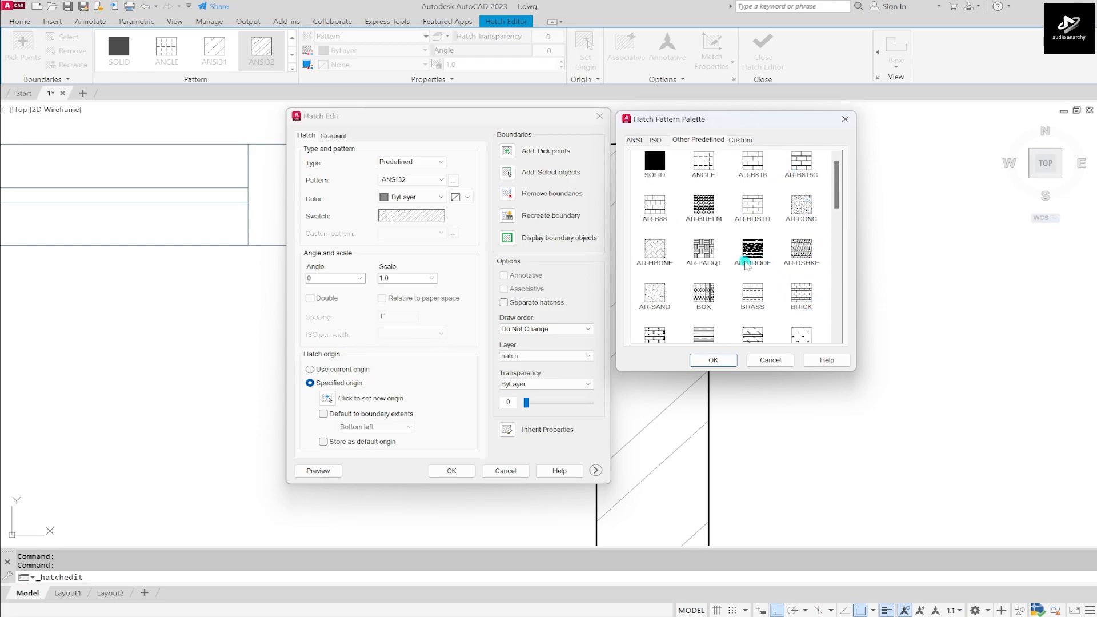
scroll(753, 260, "down", 3)
scroll(765, 264, "up", 3)
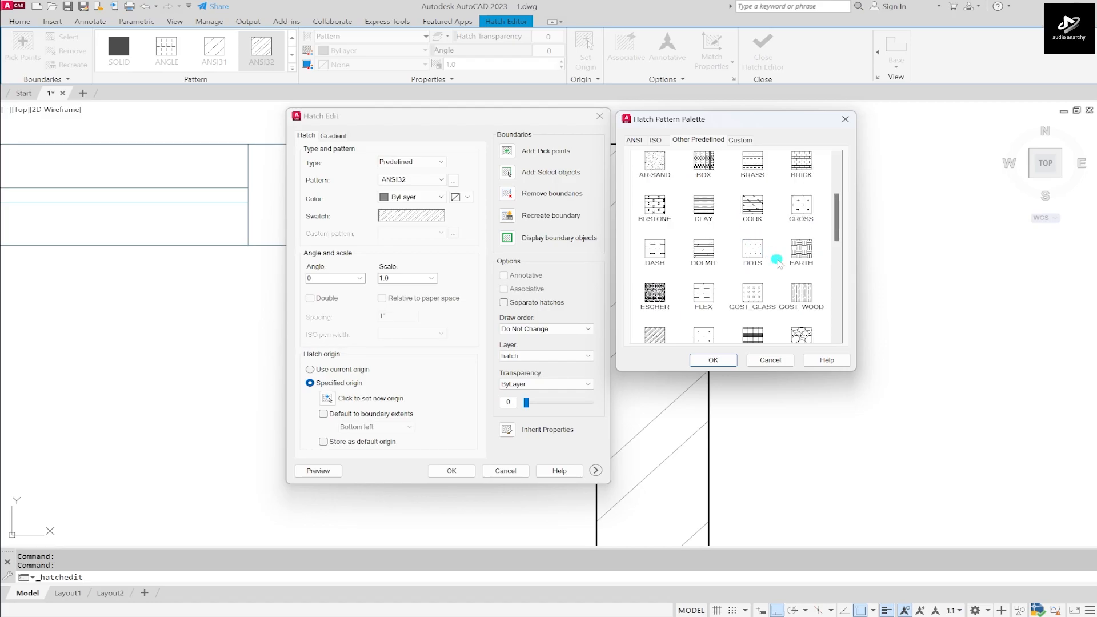
scroll(838, 234, "down", 3)
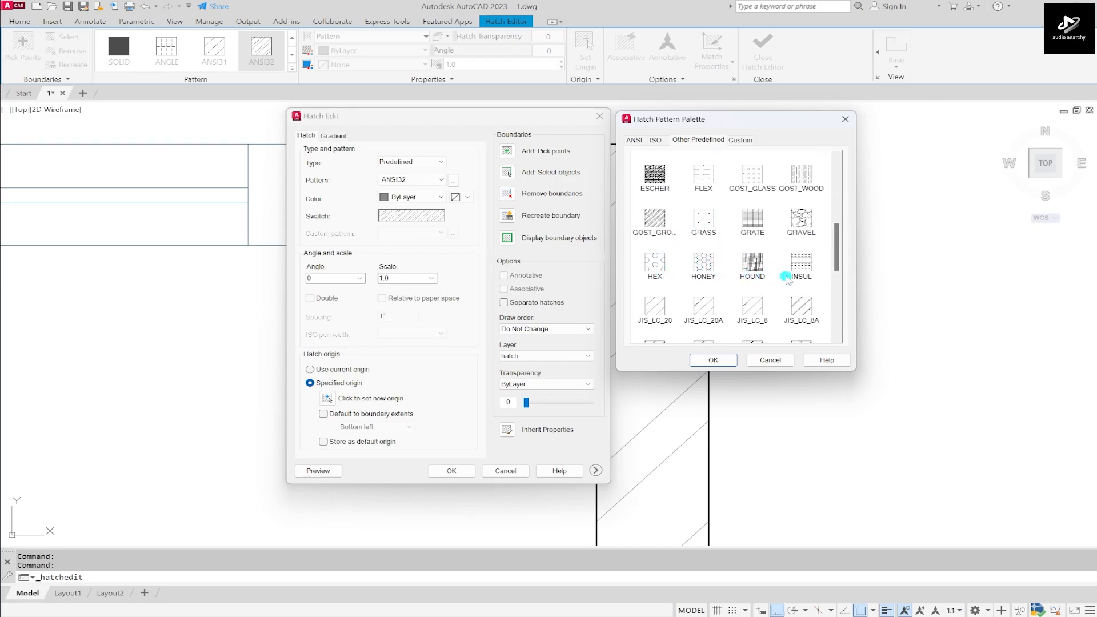
left_click_drag(836, 261, 836, 279)
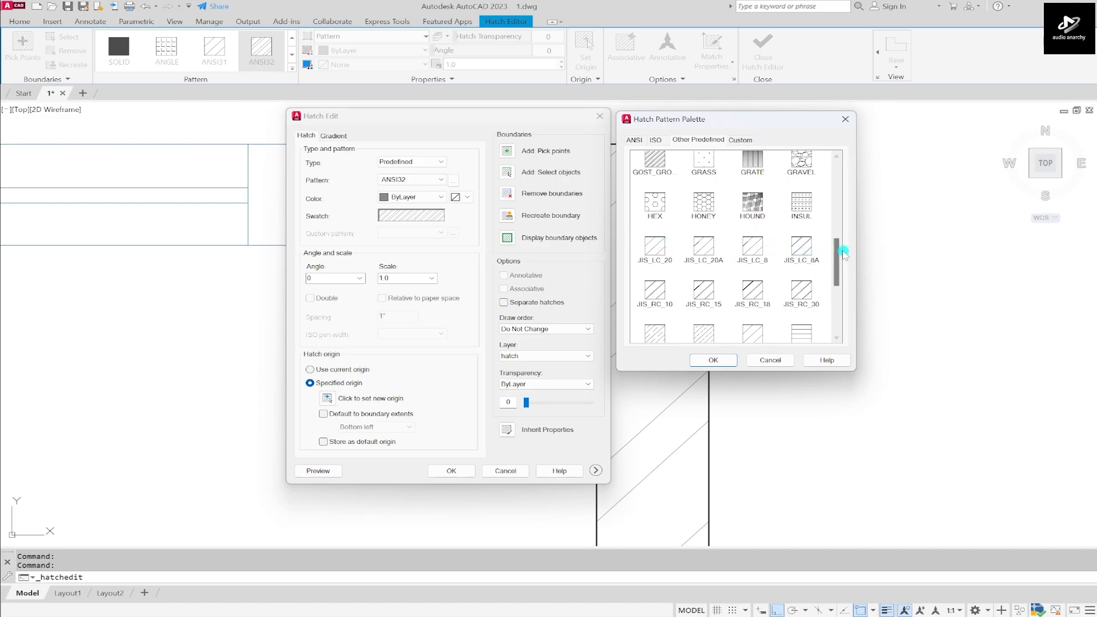
left_click_drag(836, 259, 837, 286)
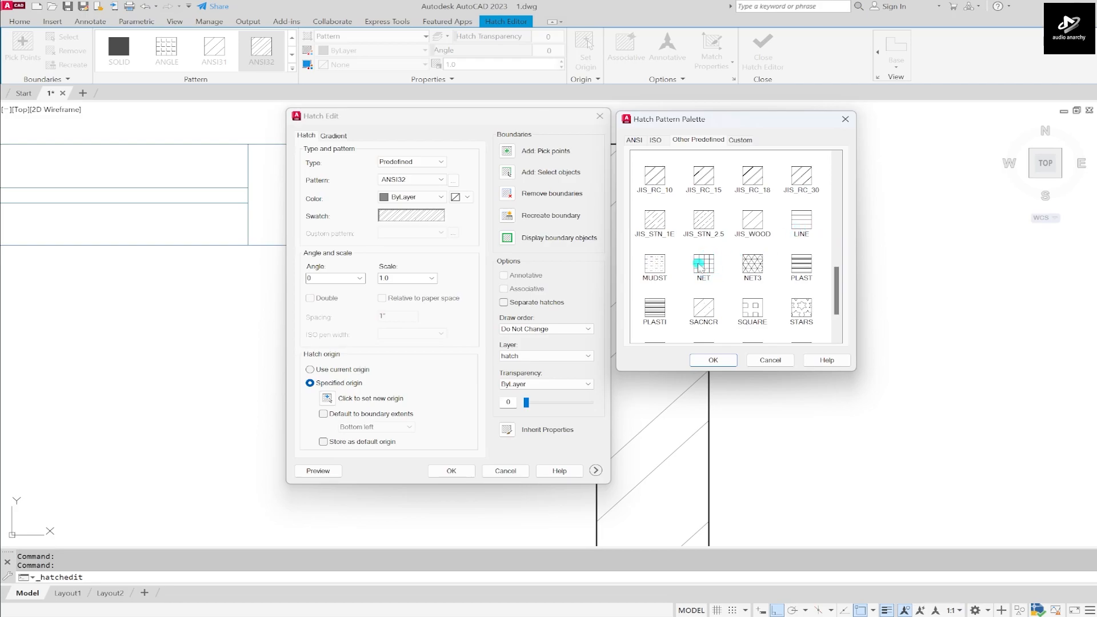
left_click_drag(836, 295, 835, 314)
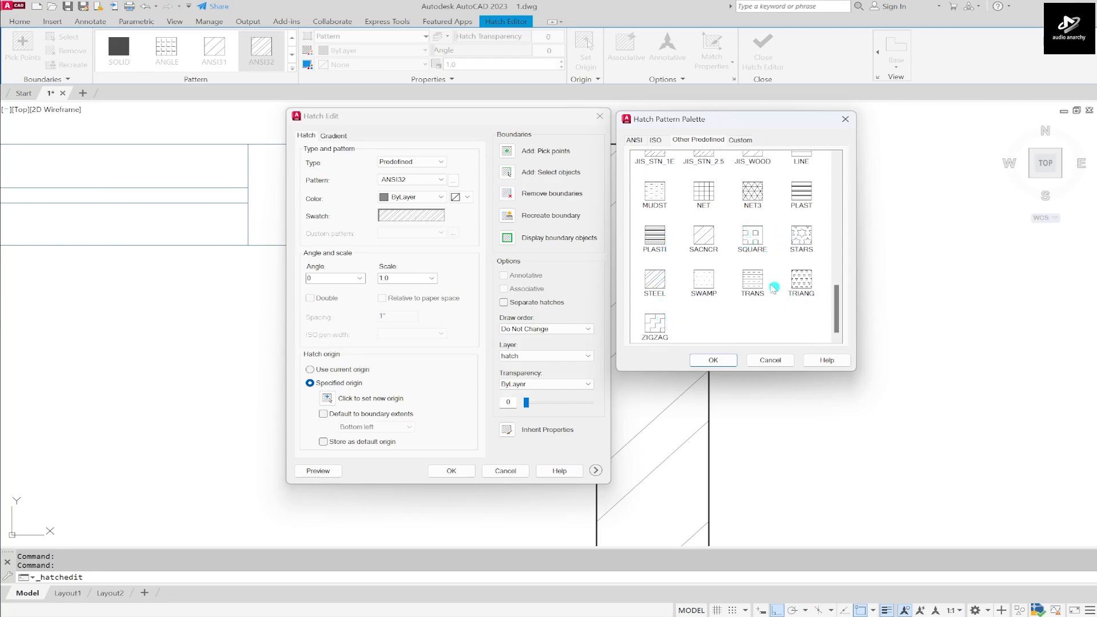
left_click(735, 142)
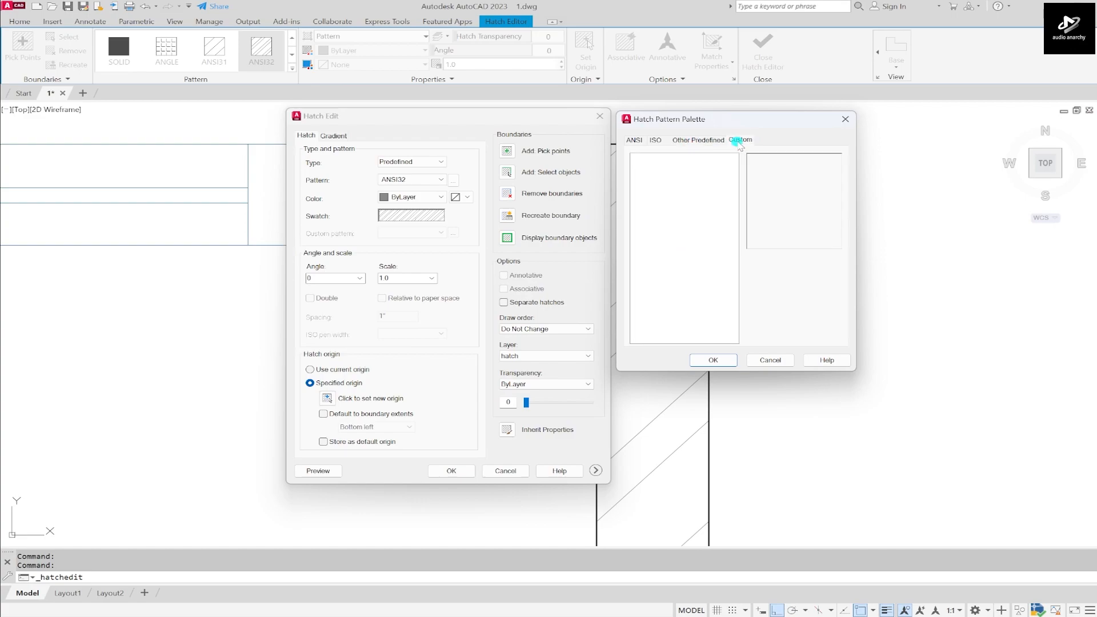
left_click(700, 143)
scroll(735, 211, "up", 10)
Step: Choose ANSI32 from the ANSI patterns for the wall hatch and close the pattern palette
left_click(634, 140)
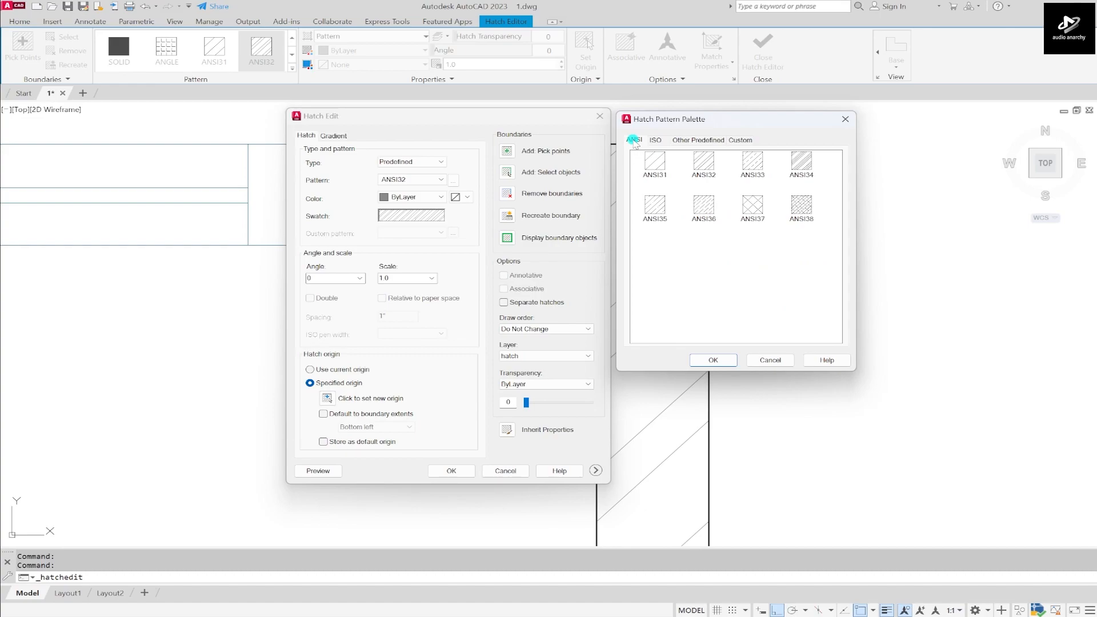
left_click(707, 188)
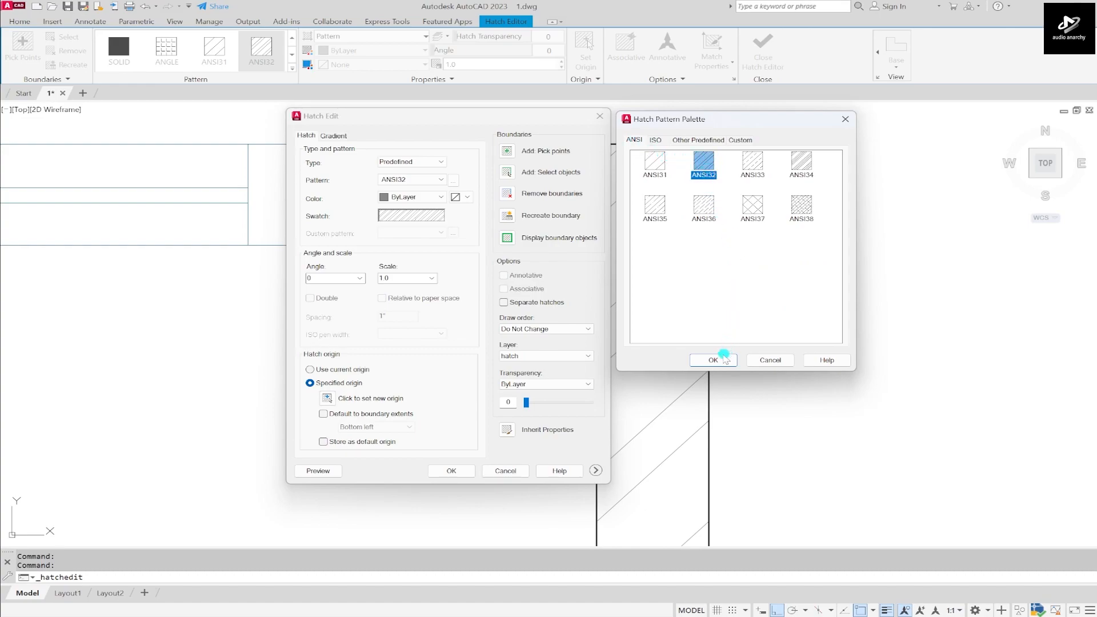
left_click(752, 162)
left_click(711, 360)
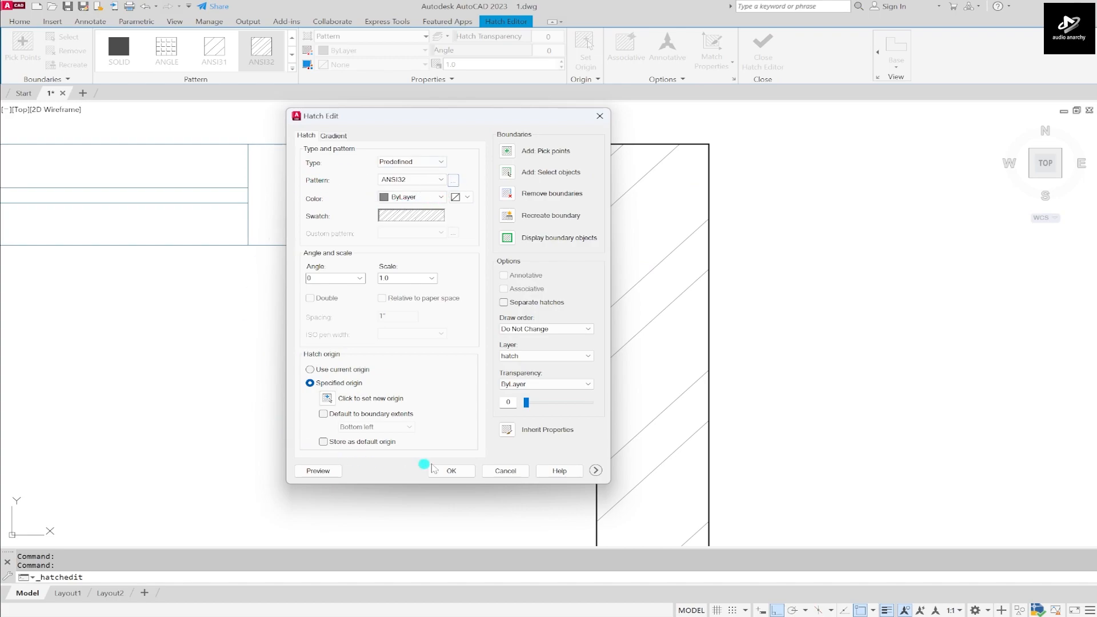
left_click(453, 181)
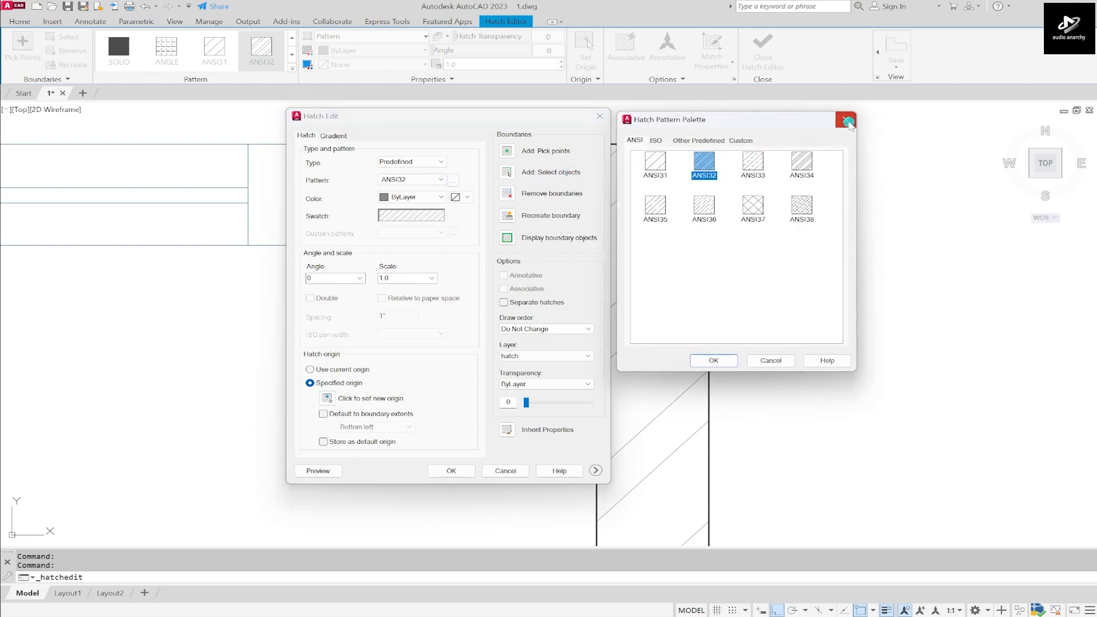
left_click(847, 121)
Step: Try Cyan, Magenta and Use Current as the hatch color, and return it to ByLayer
left_click(441, 198)
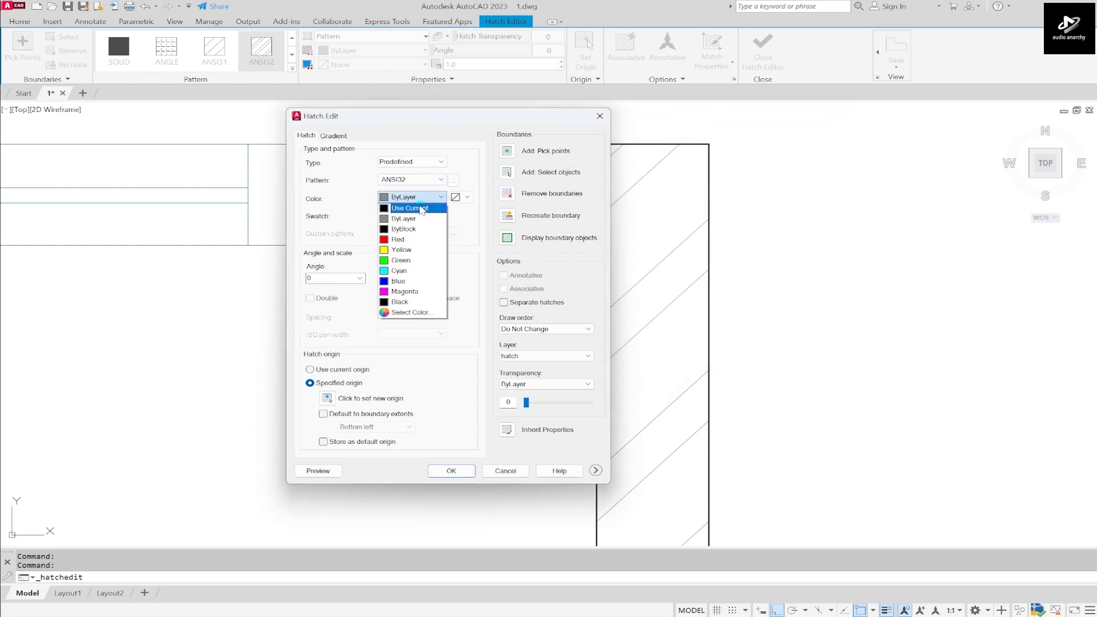
left_click(400, 270)
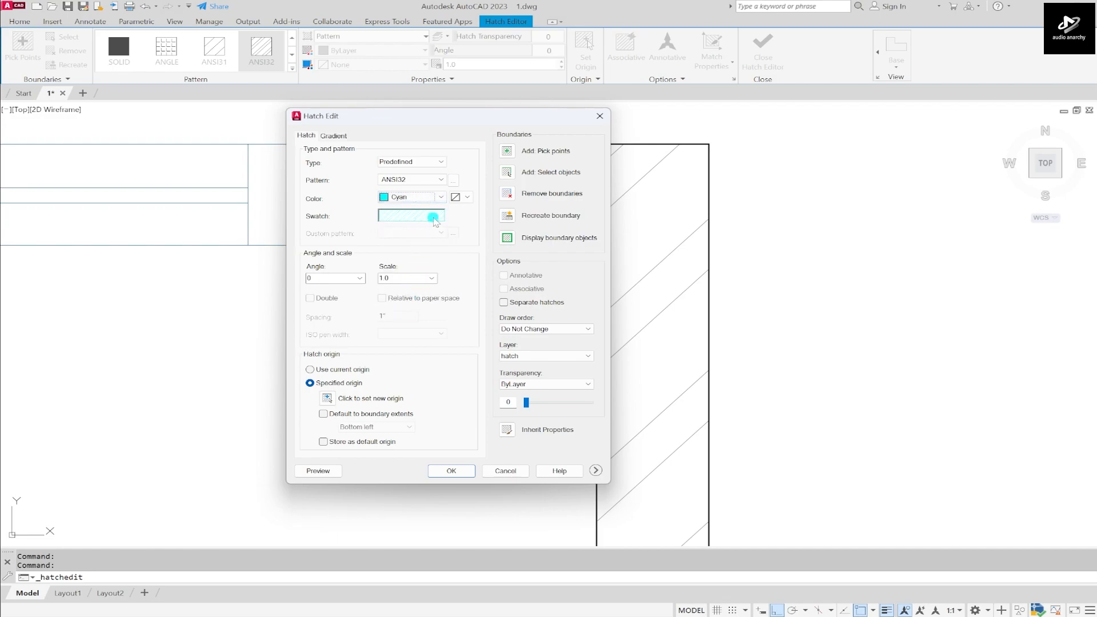
left_click(421, 198)
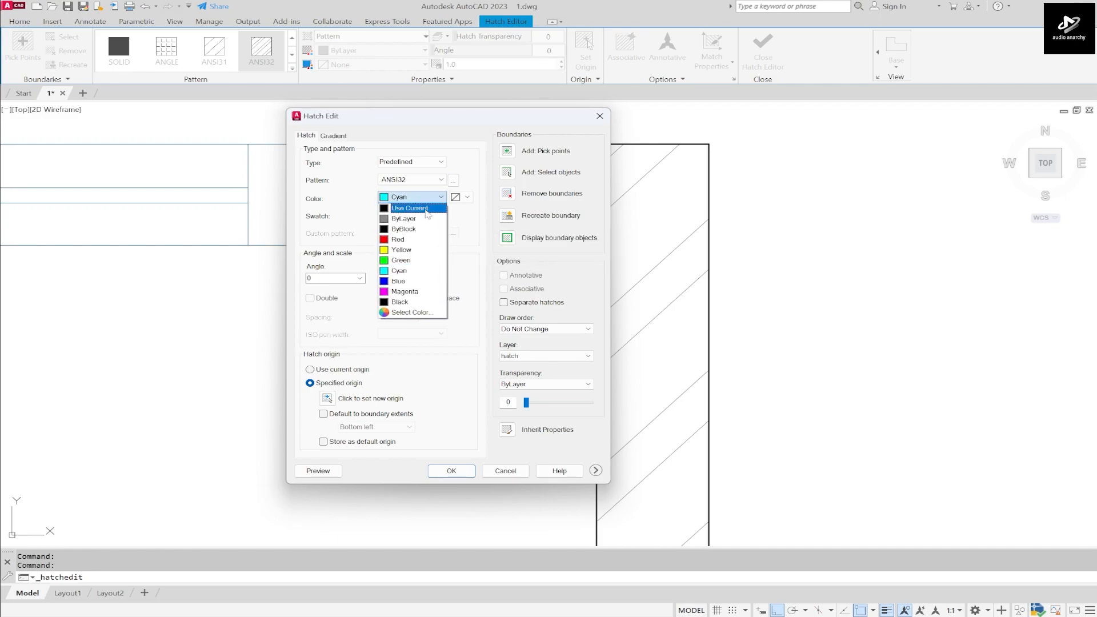
left_click(406, 291)
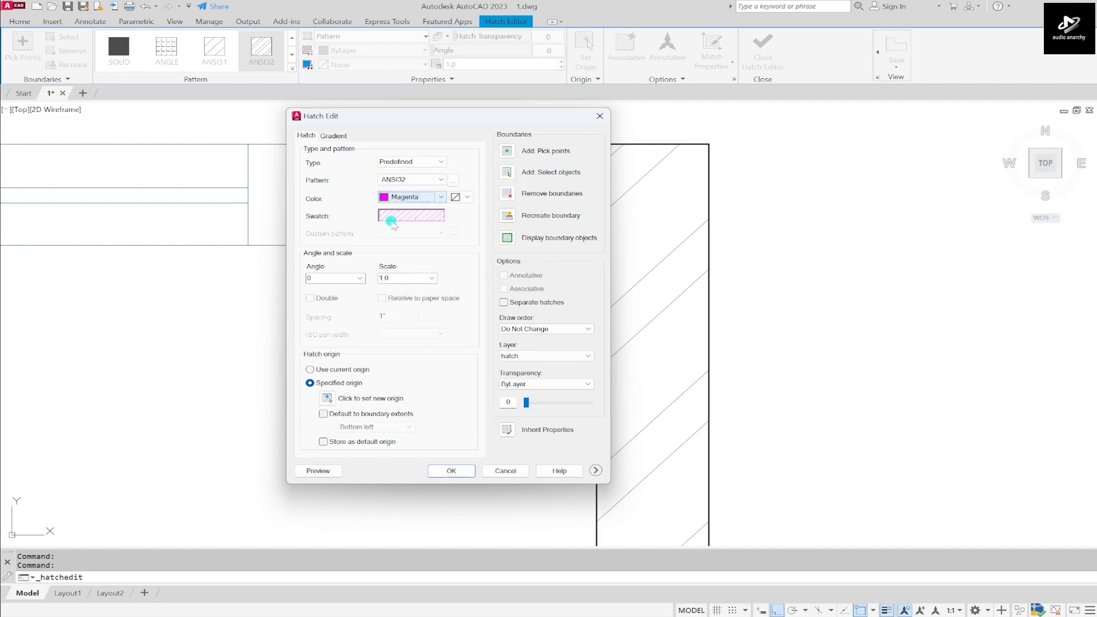
left_click(443, 199)
left_click(414, 209)
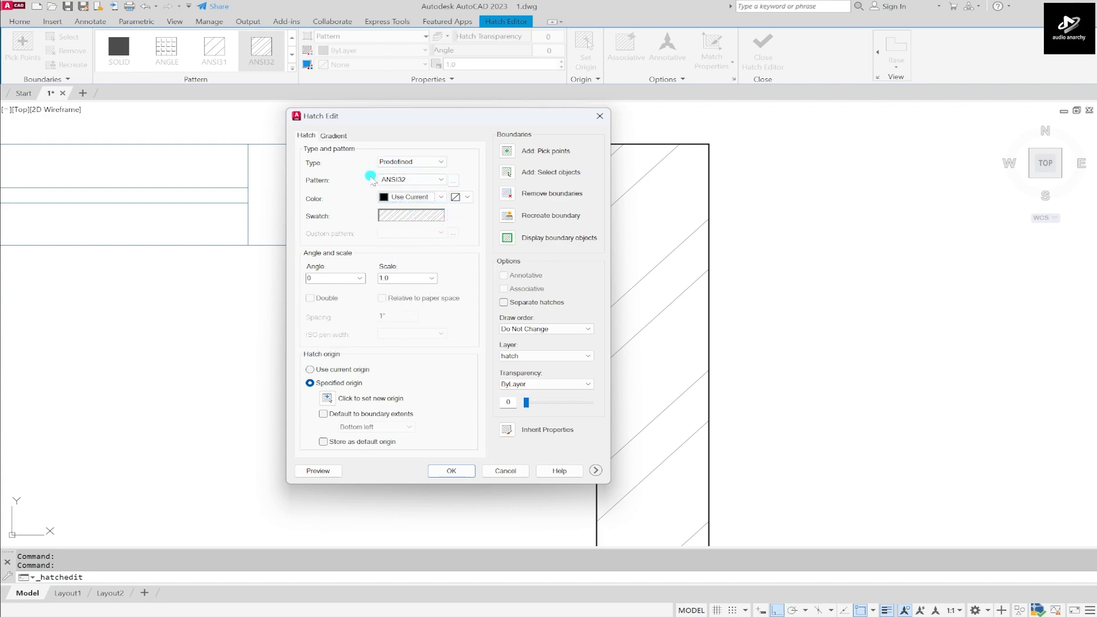
left_click(440, 197)
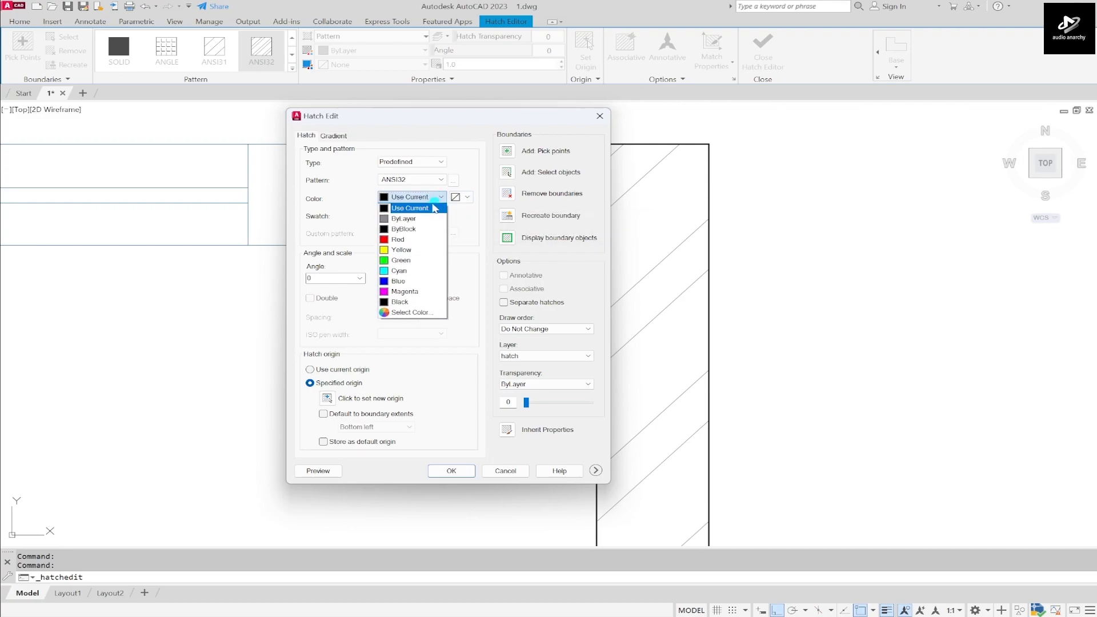
left_click(406, 221)
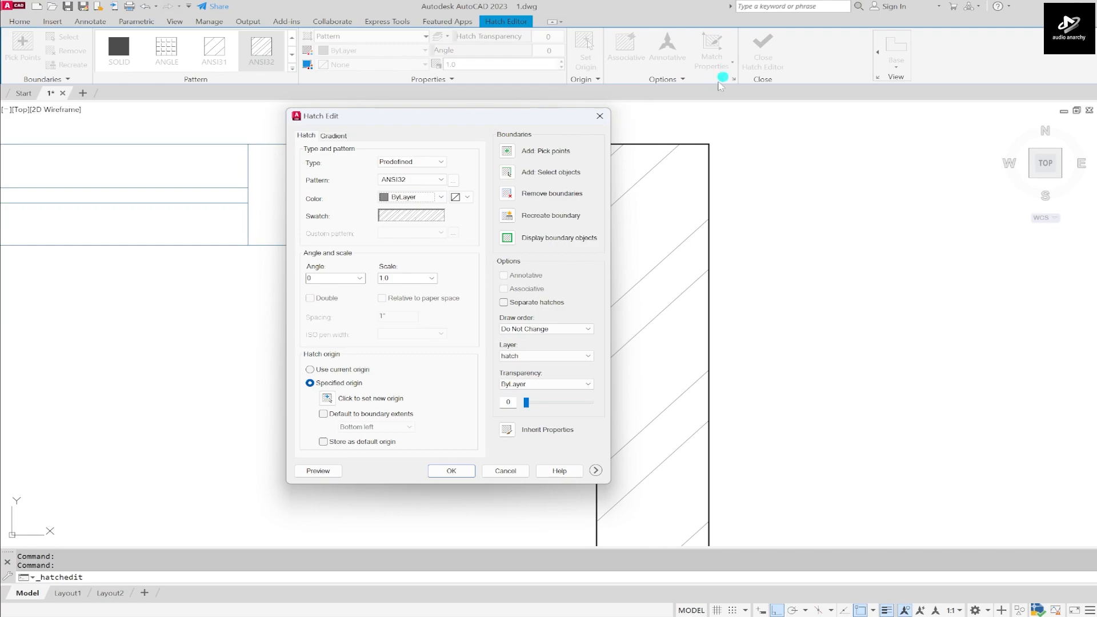
Step: Try several true colors for the hatch lines and apply the gray 125,130,125
left_click(438, 197)
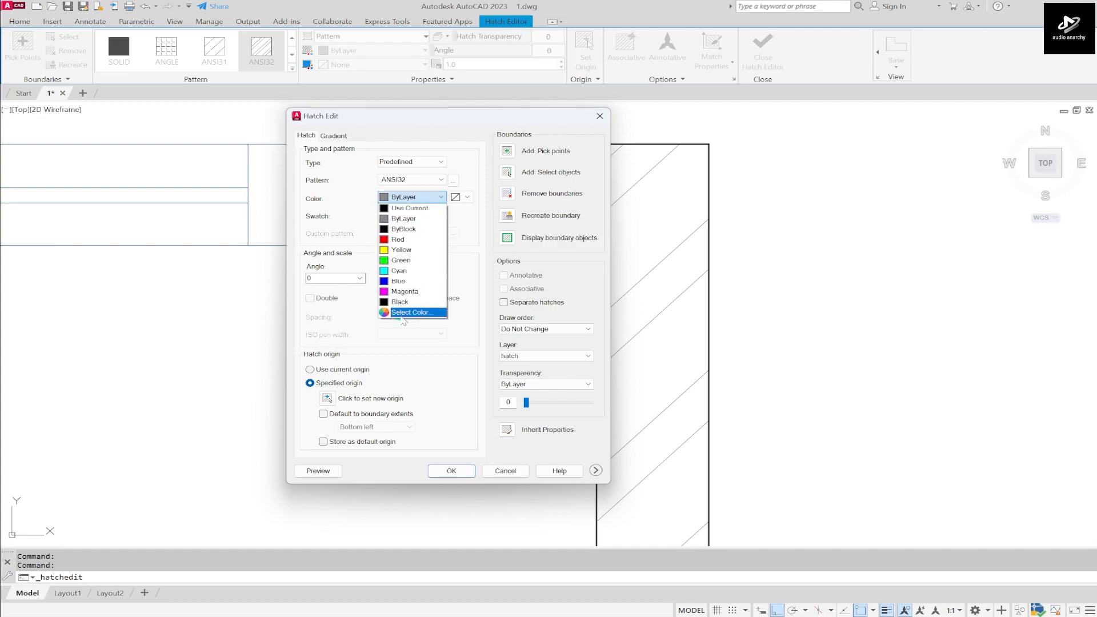
left_click(408, 313)
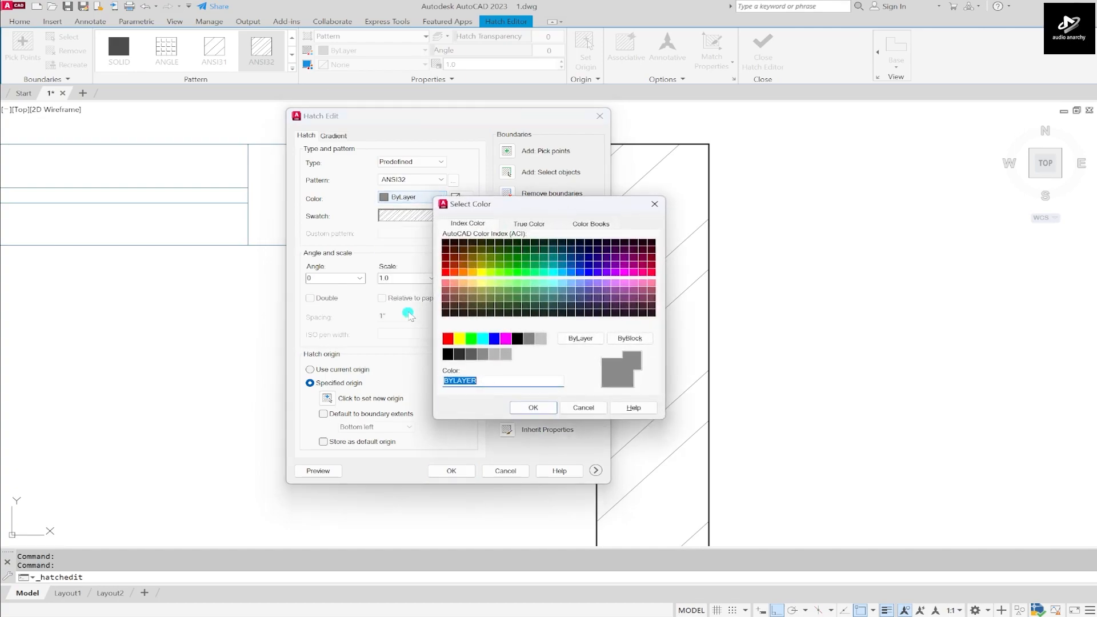
left_click(527, 223)
left_click(545, 302)
left_click_drag(545, 304, 539, 272)
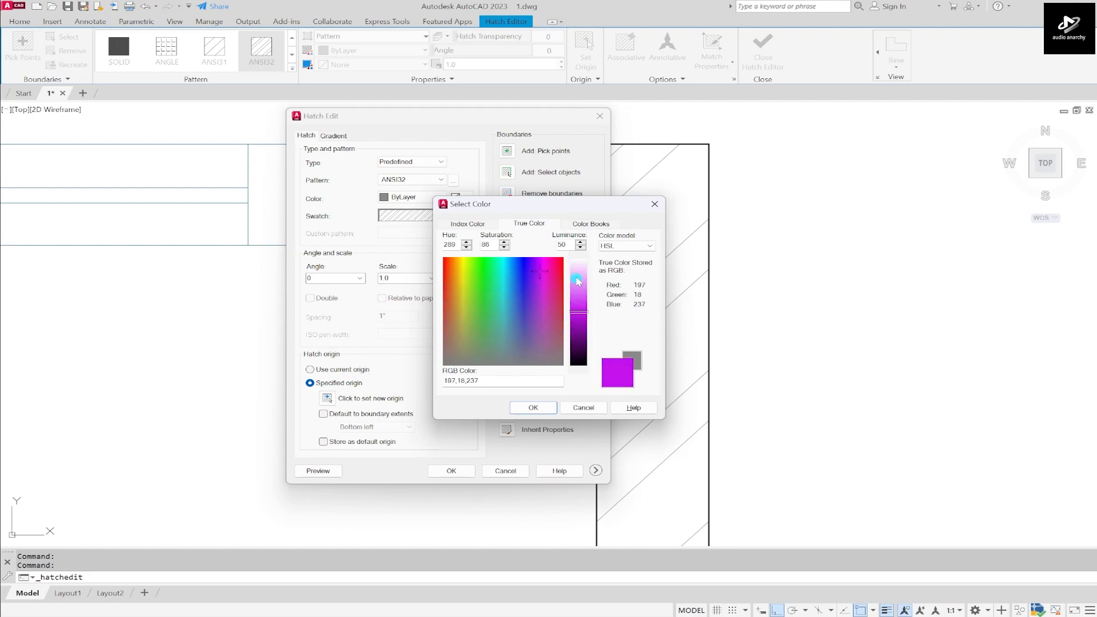
left_click(454, 360)
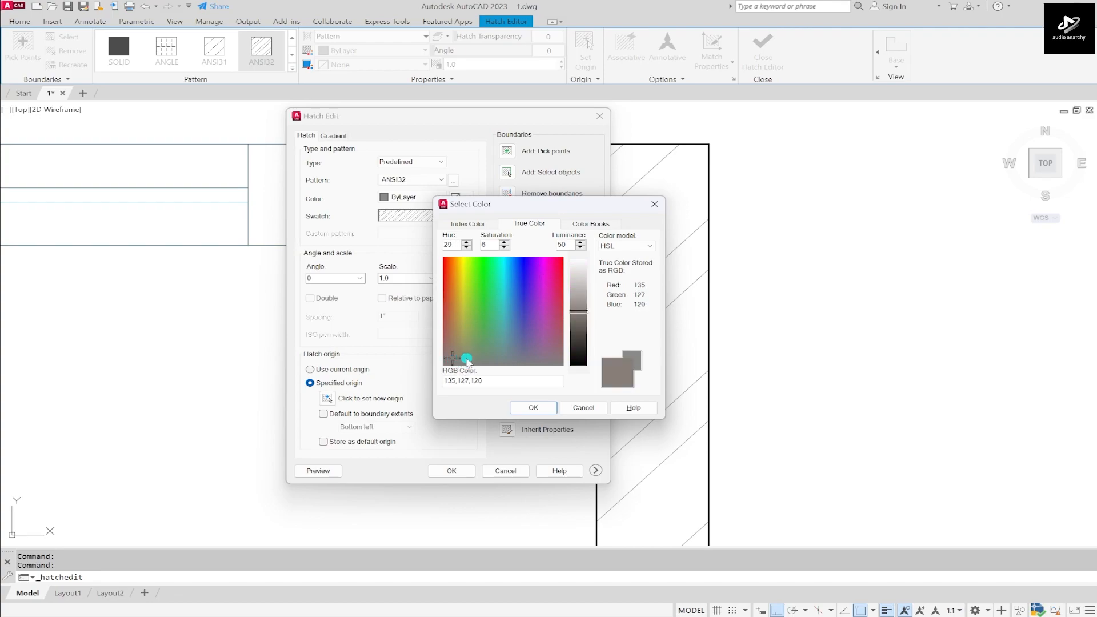
left_click_drag(463, 361, 499, 363)
left_click(492, 362)
left_click(533, 407)
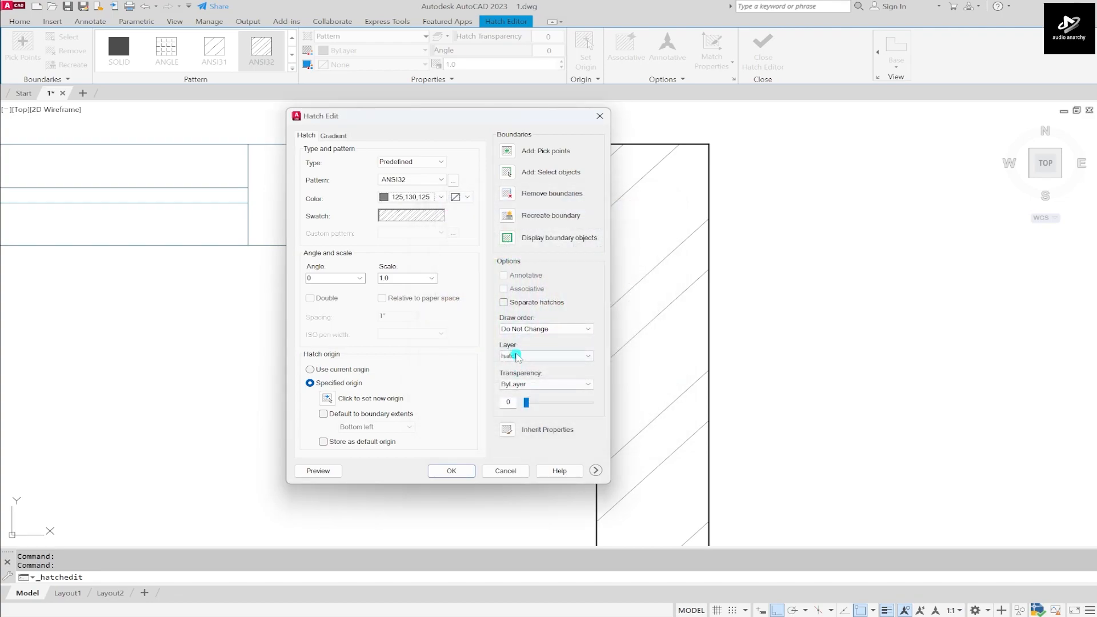
Step: Set the hatch color to the true color 85,147,170 and the hatch background color to Red
left_click(441, 196)
left_click(407, 324)
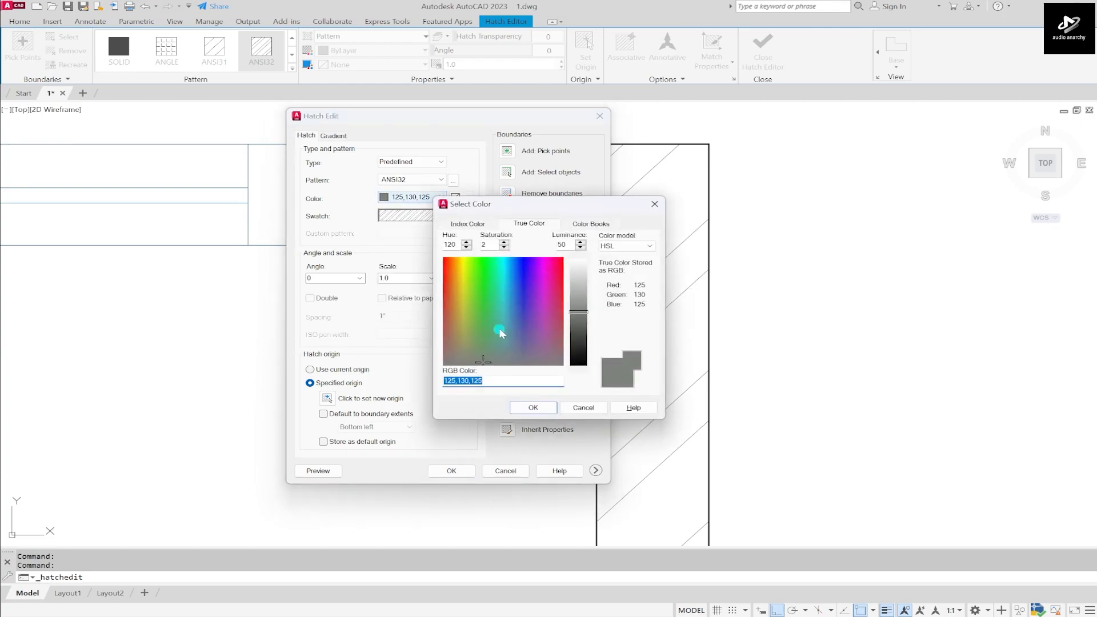
left_click(507, 338)
left_click(483, 323)
left_click(508, 329)
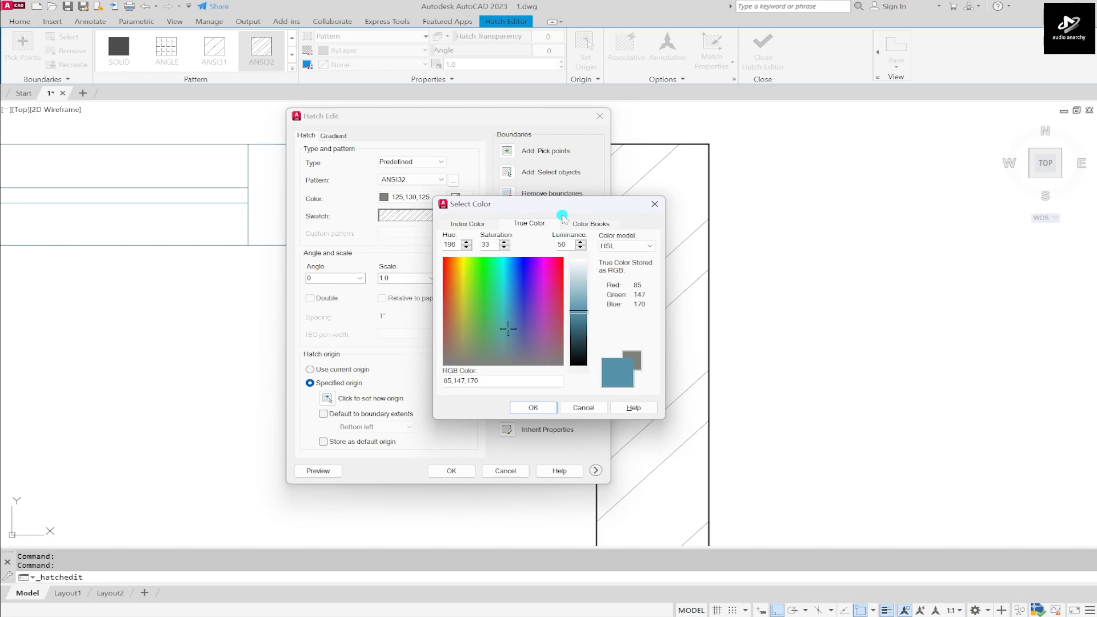
left_click(521, 407)
left_click(466, 197)
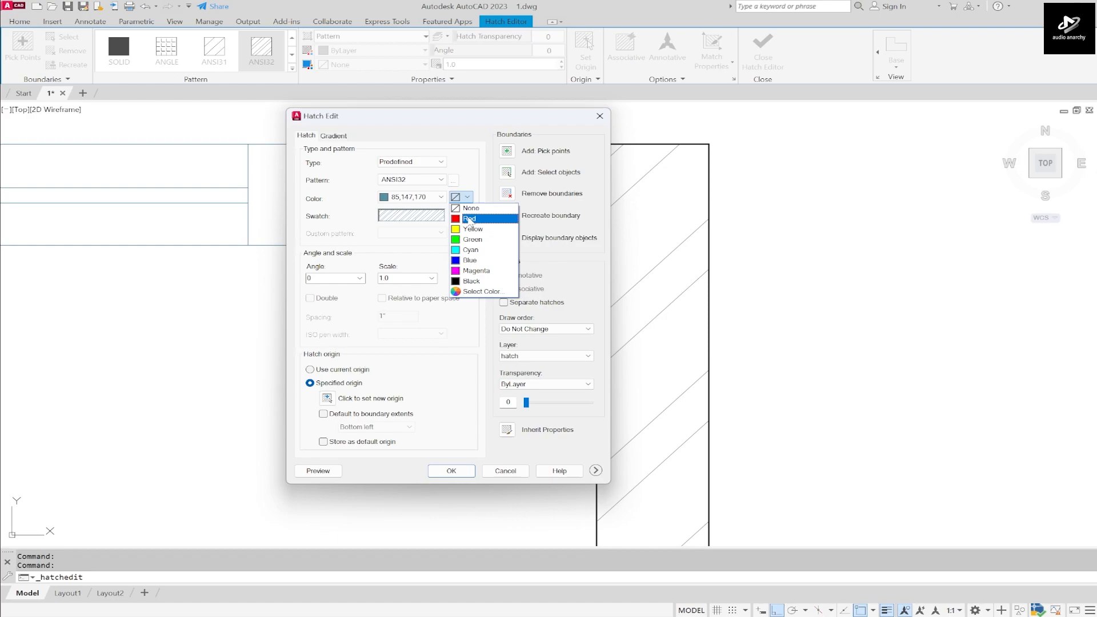
left_click(469, 219)
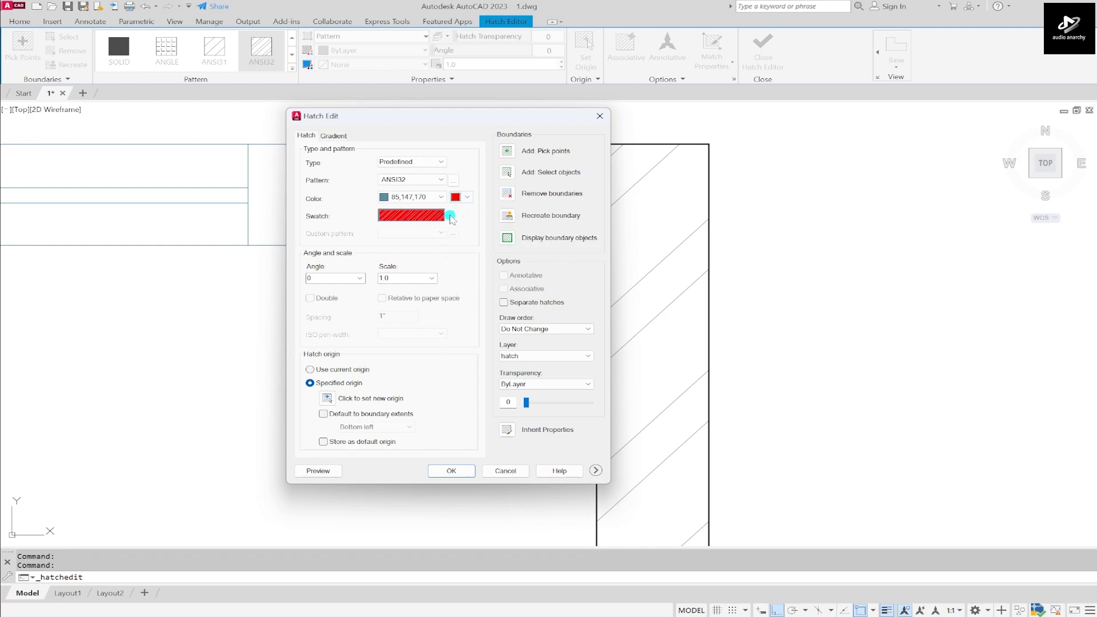
Step: Try Green and Yellow as the hatch background color, and set the background to None
left_click(467, 197)
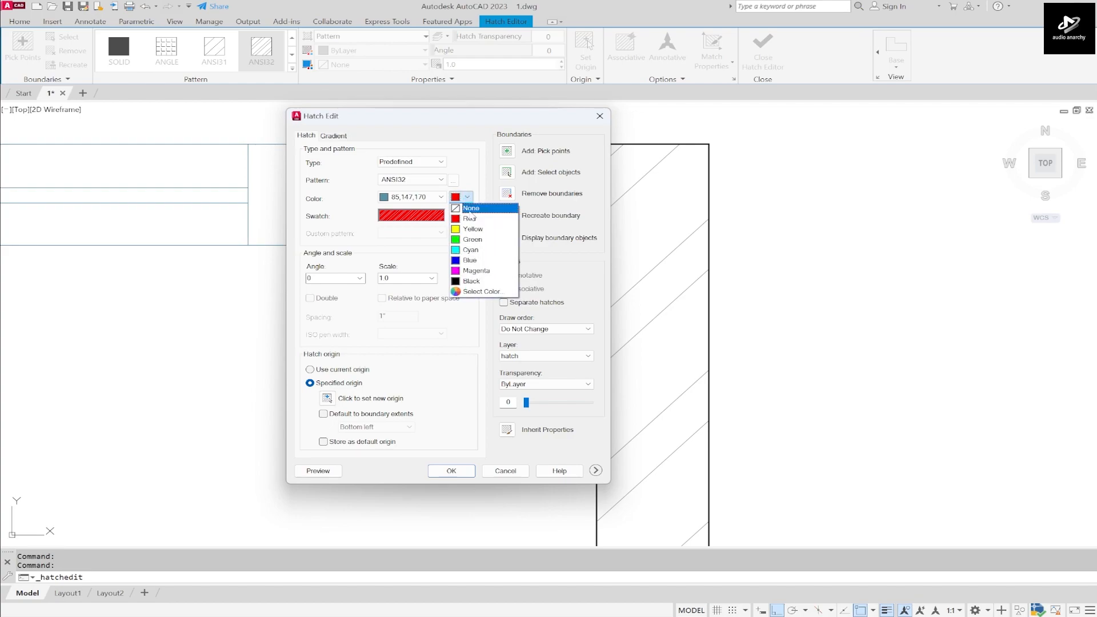
left_click(468, 240)
left_click(467, 197)
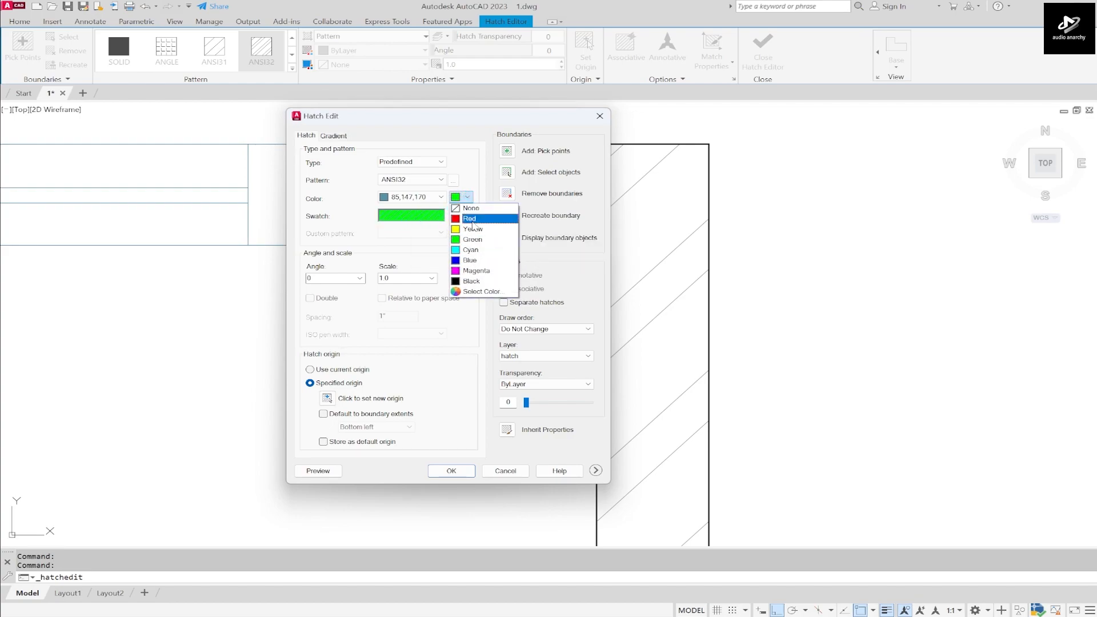
left_click(472, 228)
left_click(467, 197)
left_click(474, 206)
Step: Set the wall hatch angle to 45, move the dialog off the wall corner, and preview and accept the change
left_click(342, 278)
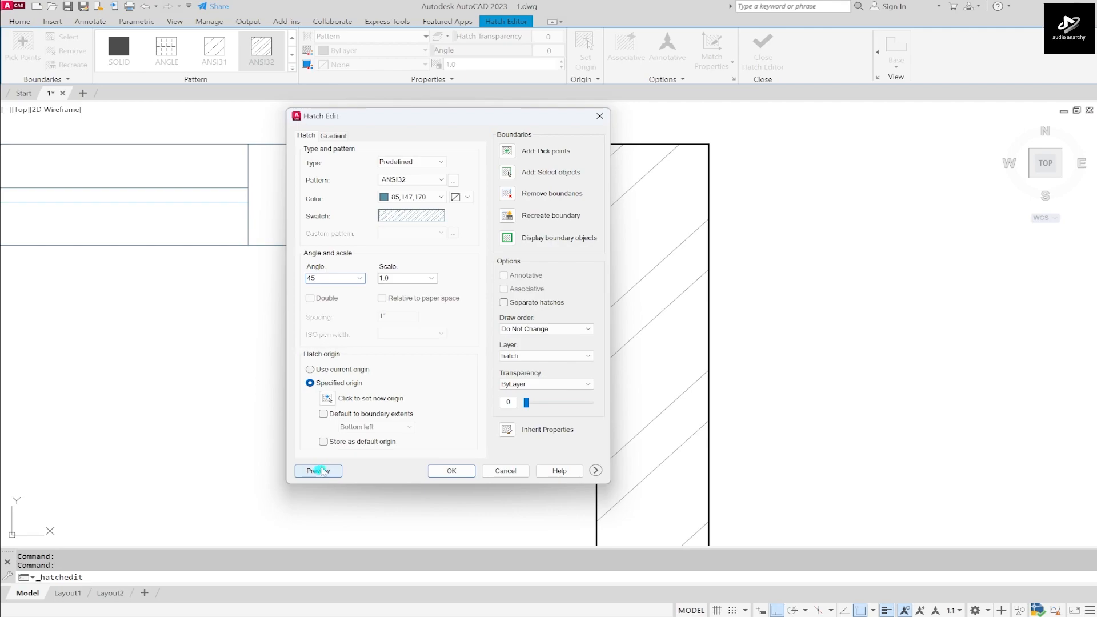
left_click_drag(463, 116, 298, 118)
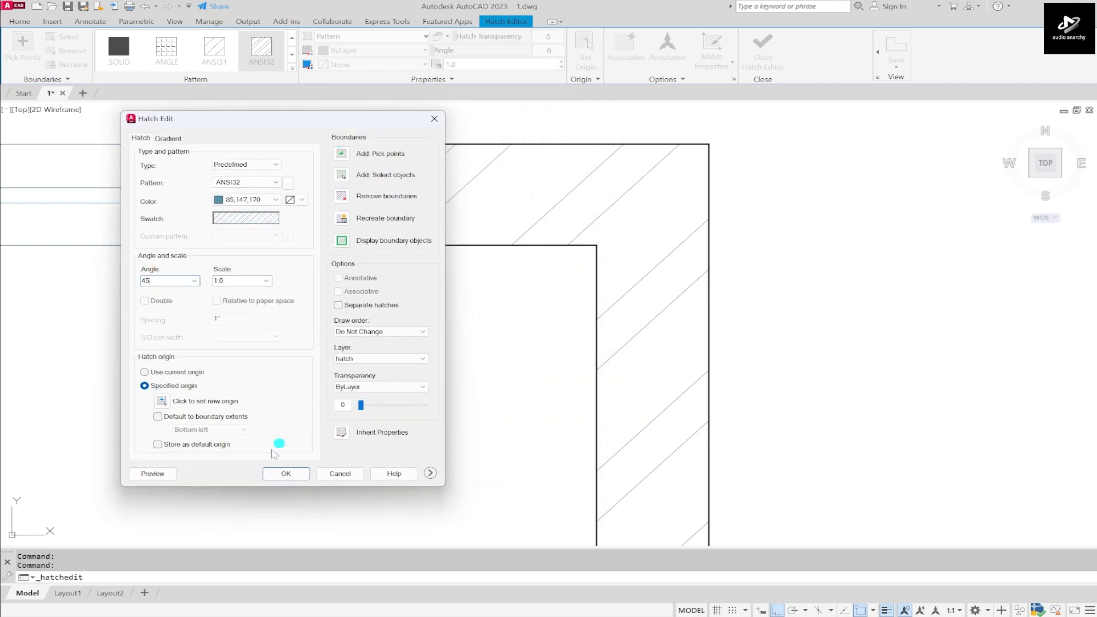
left_click(165, 474)
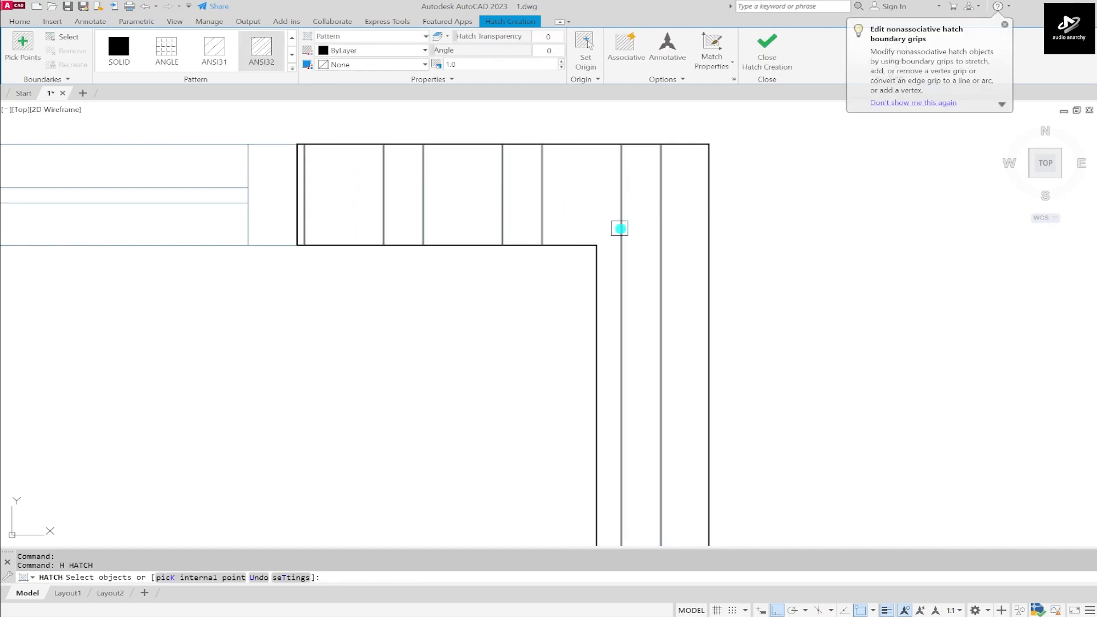
key("Return")
Step: Reopen the wall hatch for editing, set its angle to 0, and preview it
left_click(619, 228)
right_click(620, 228)
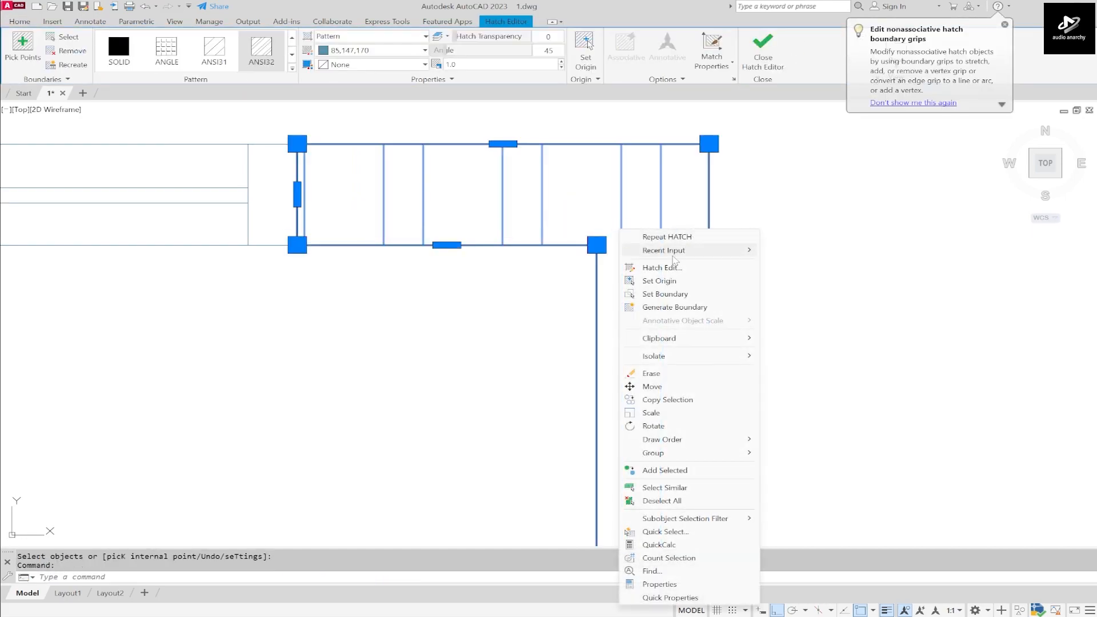
left_click(662, 268)
double_click(149, 280)
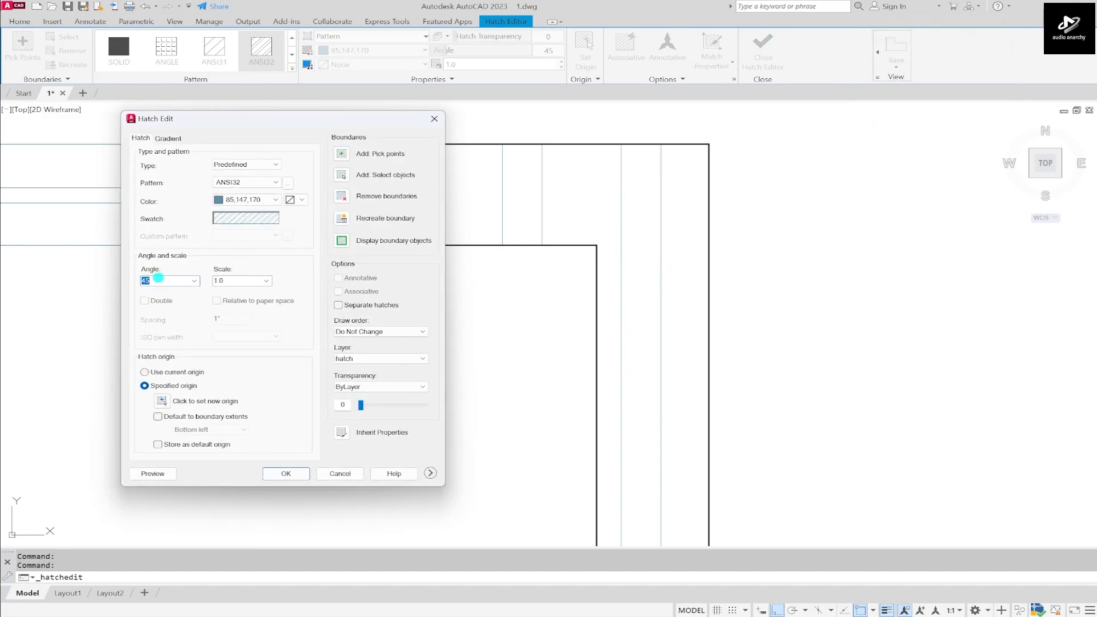
left_click(143, 473)
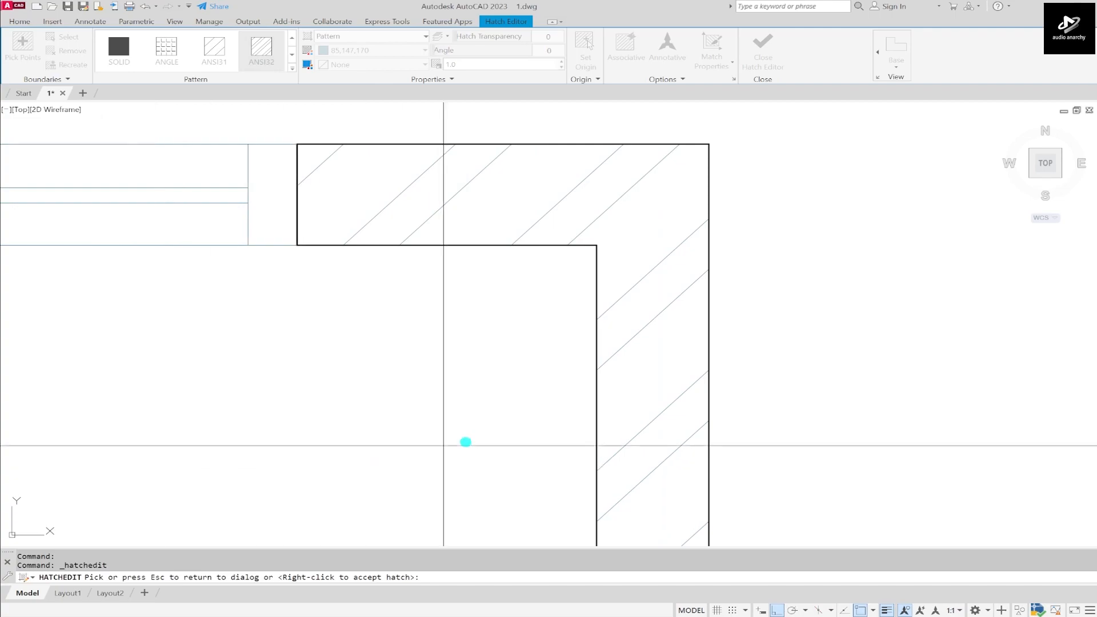
left_click(579, 353)
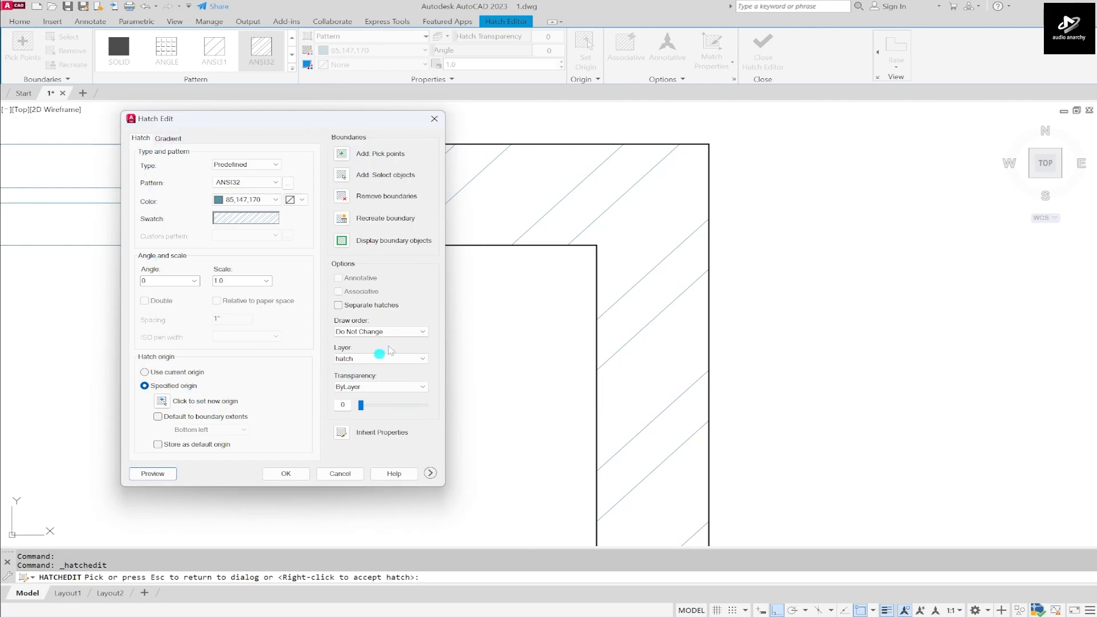
Step: Preview the wall hatch at a scale of 0.5 and at 0.2
double_click(230, 282)
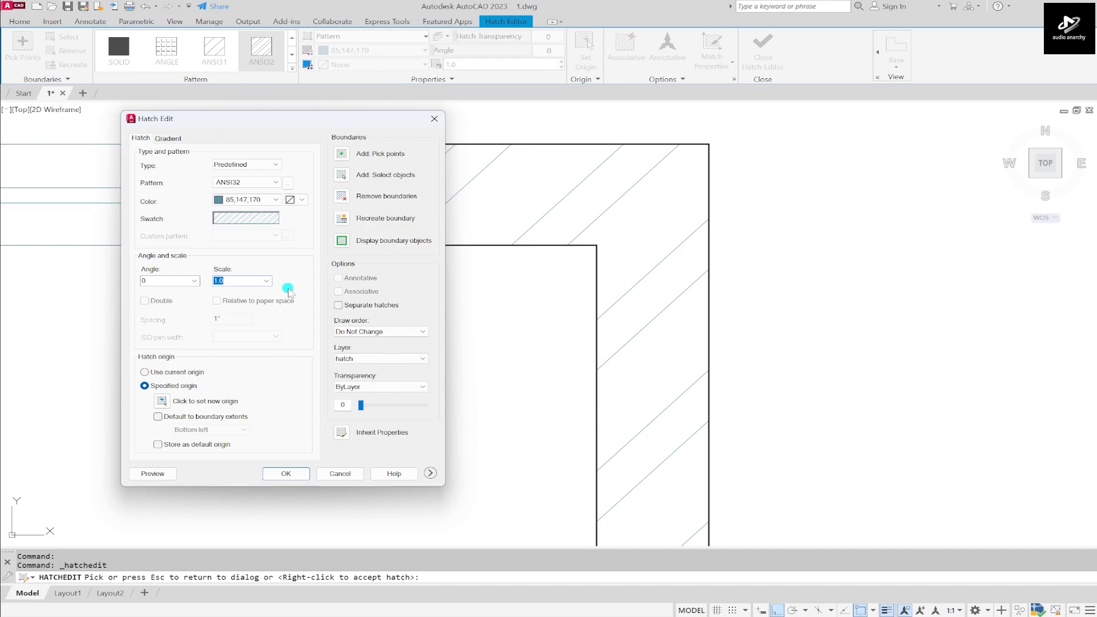
key("BackSpace")
left_click(151, 474)
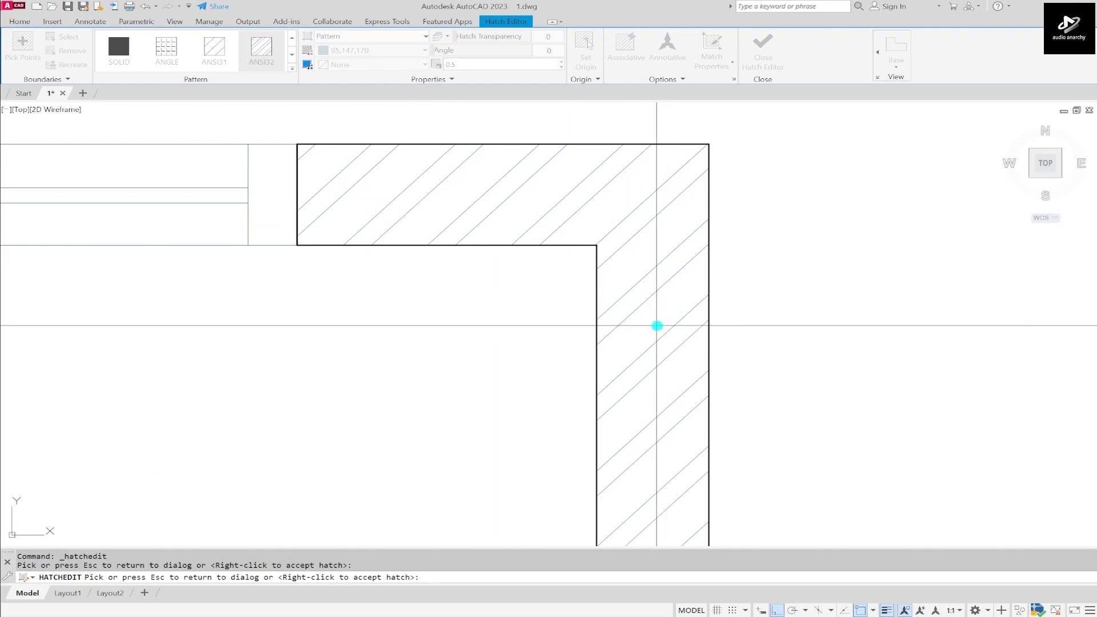
key("Escape")
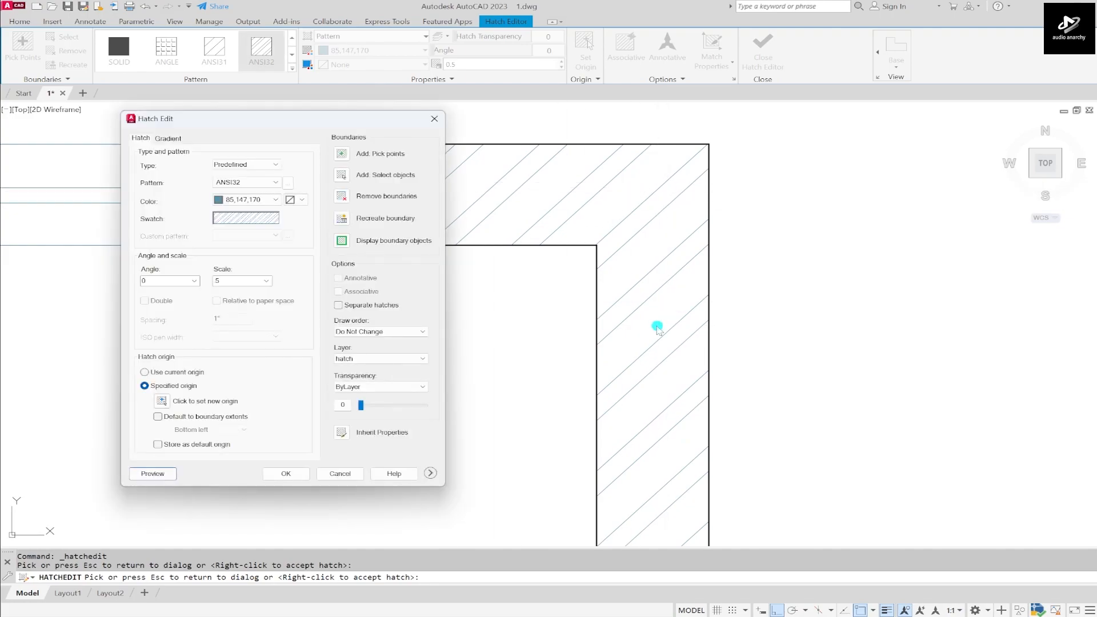
double_click(250, 284)
type("2")
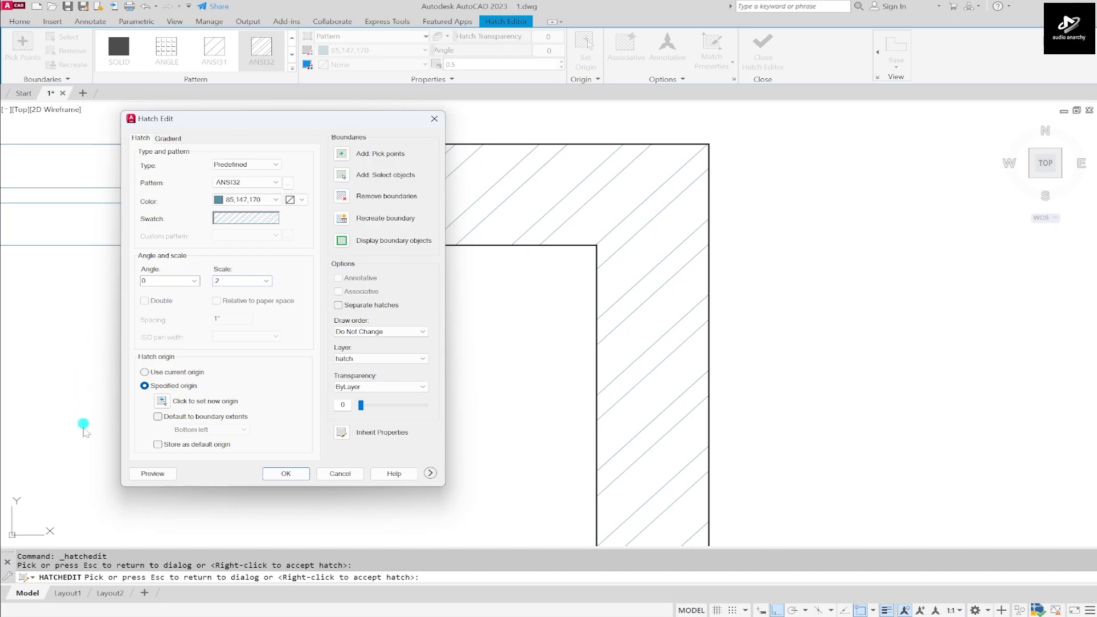
left_click(152, 473)
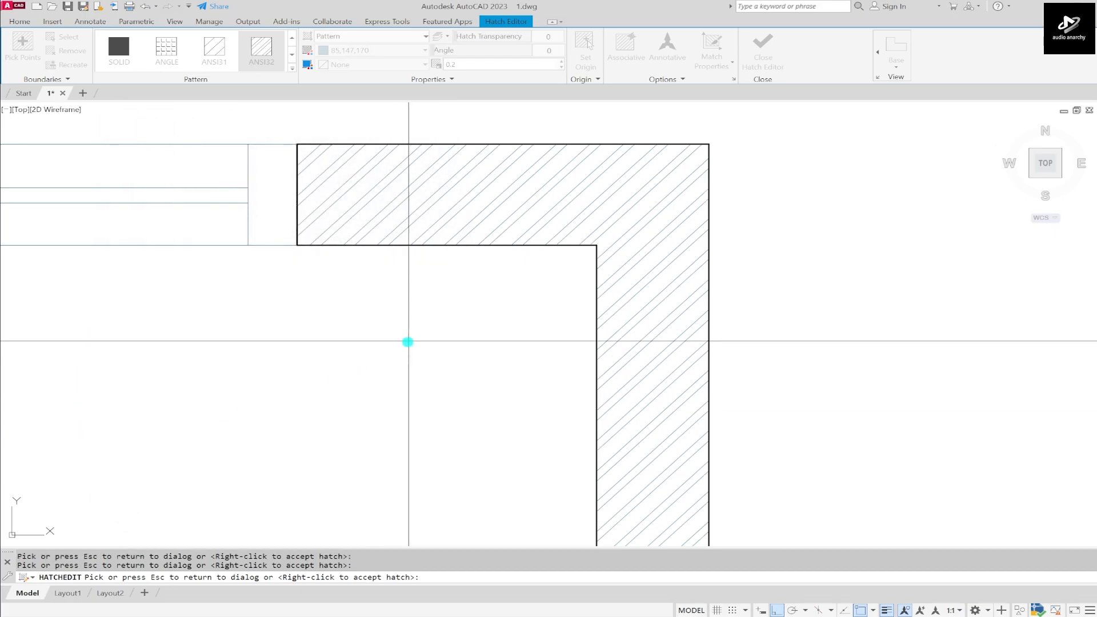
key("Escape")
Step: Preview the wall hatch at a scale of 4 and again at 0.5
double_click(253, 284)
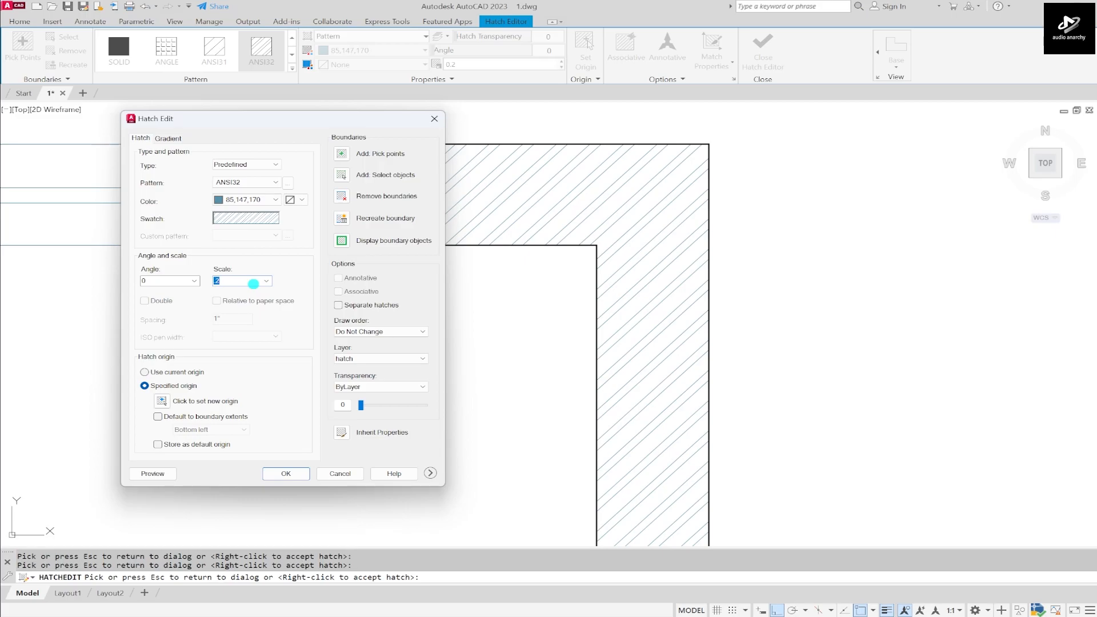
type("4")
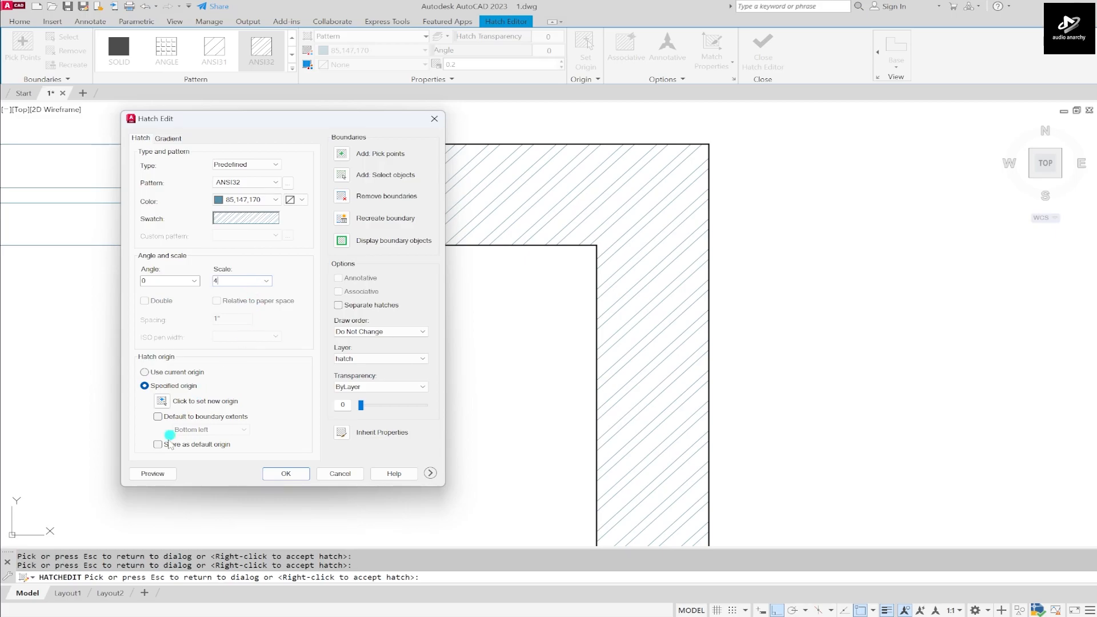
left_click(153, 474)
scroll(455, 207, "down", 6)
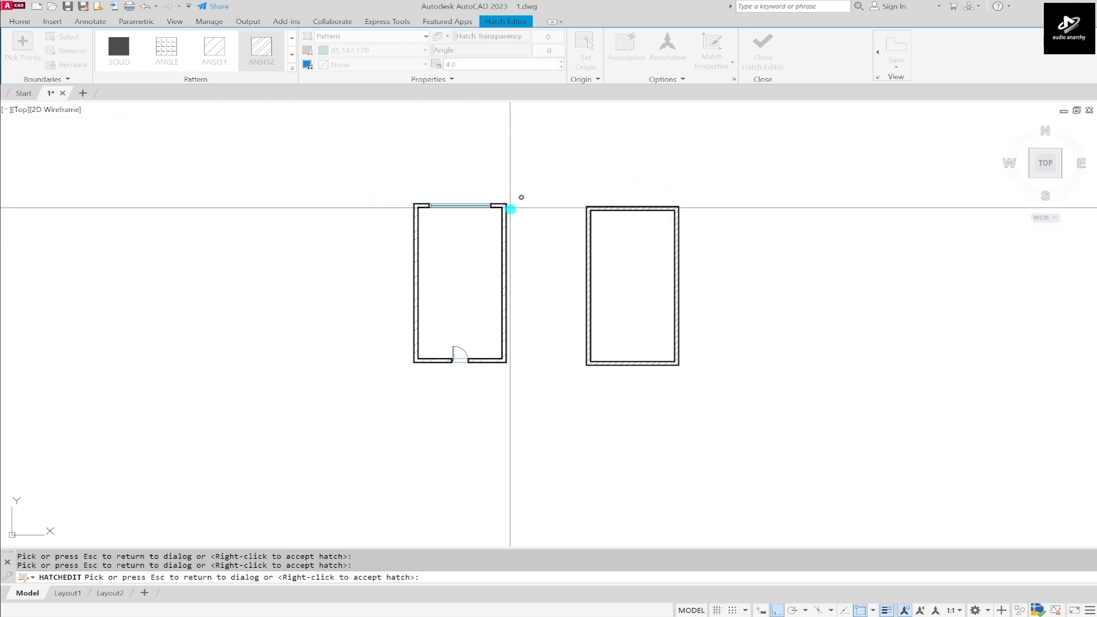
scroll(507, 209, "up", 5)
scroll(422, 181, "up", 4)
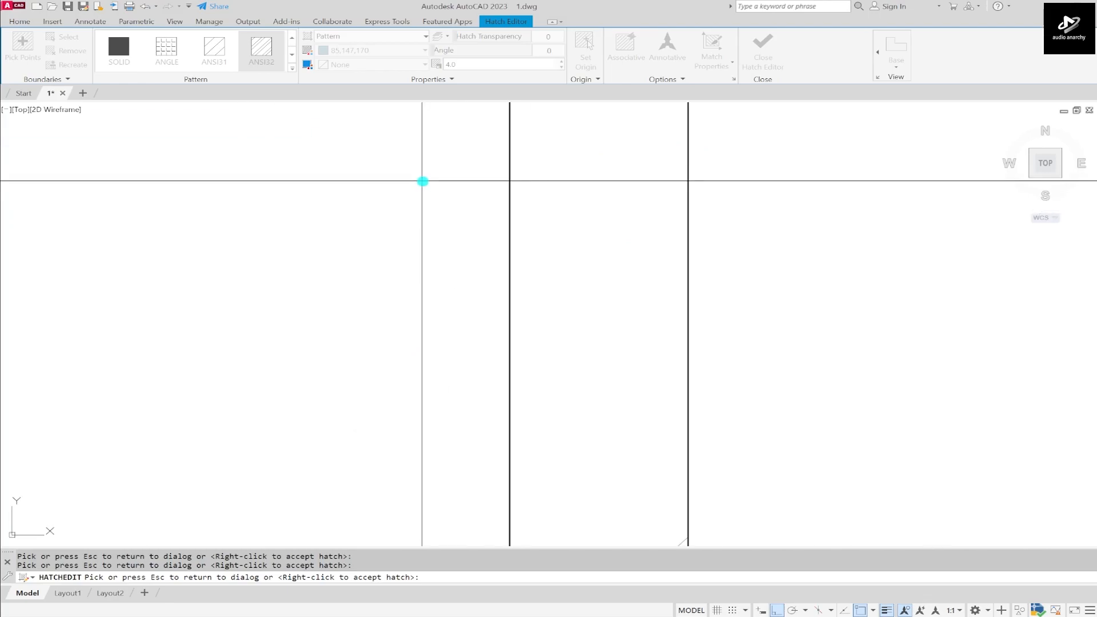
key("Escape")
double_click(222, 281)
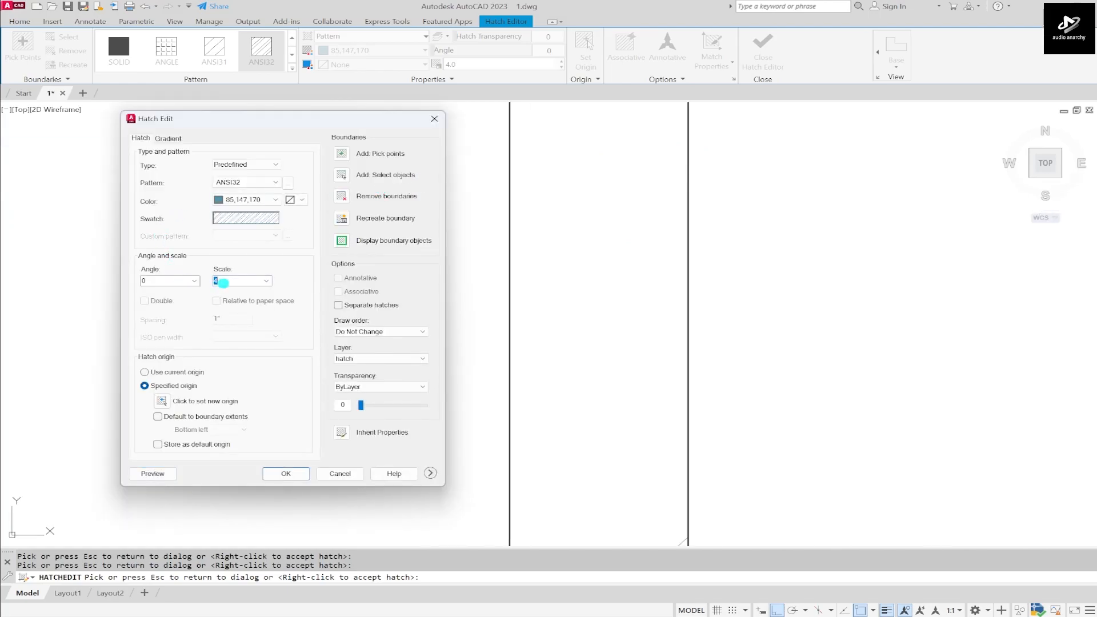
type(".5")
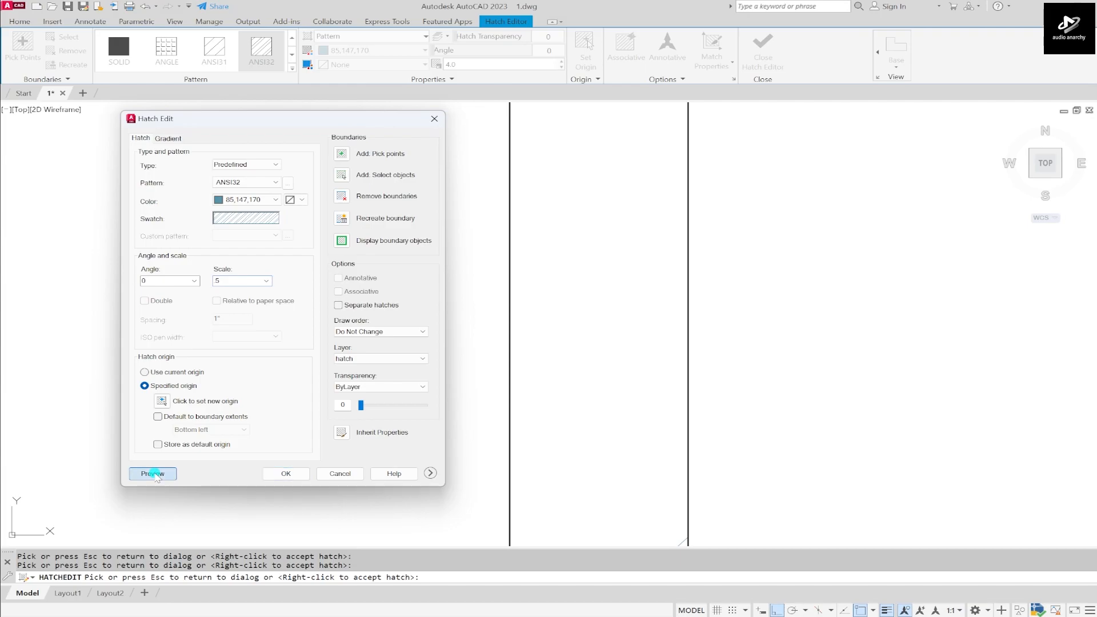
left_click(152, 473)
key("Escape")
Step: Set the wall hatch scale to 0.3 and apply the edit
double_click(235, 282)
type("3")
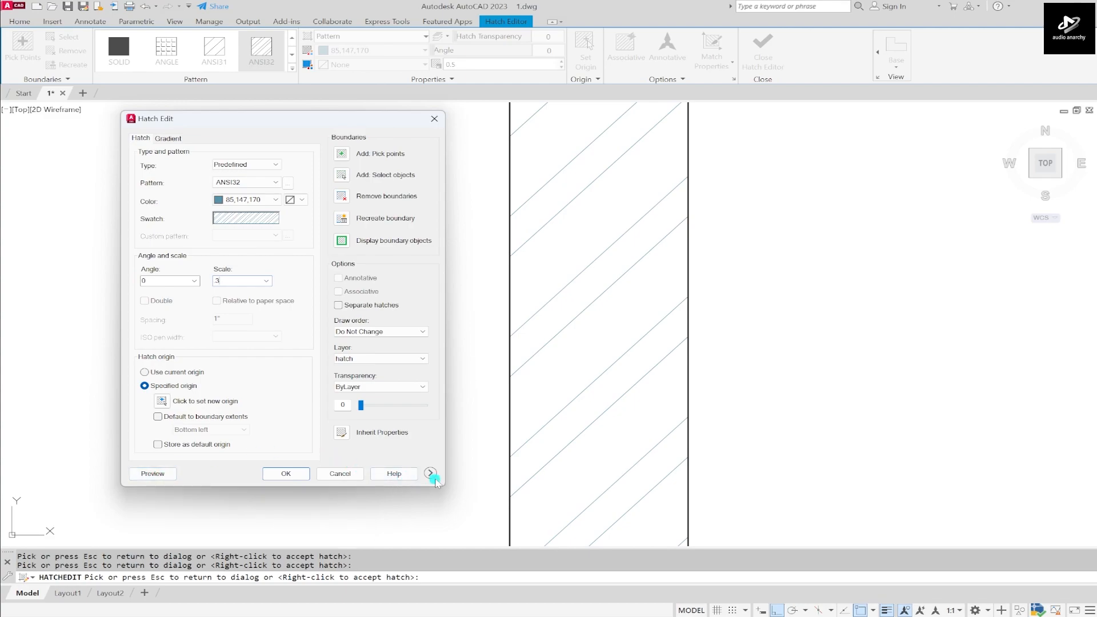
left_click(285, 474)
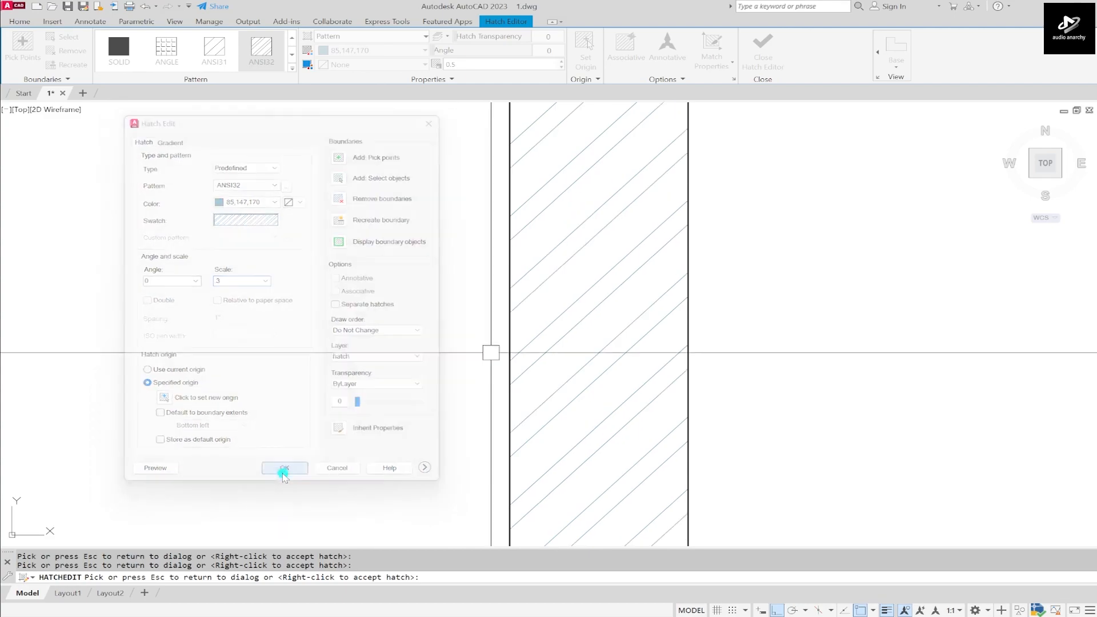
Step: Reopen the wall hatch for editing, show the advanced options, and try the Normal island display style before returning to Outer
scroll(662, 192, "down", 3)
left_click(591, 220)
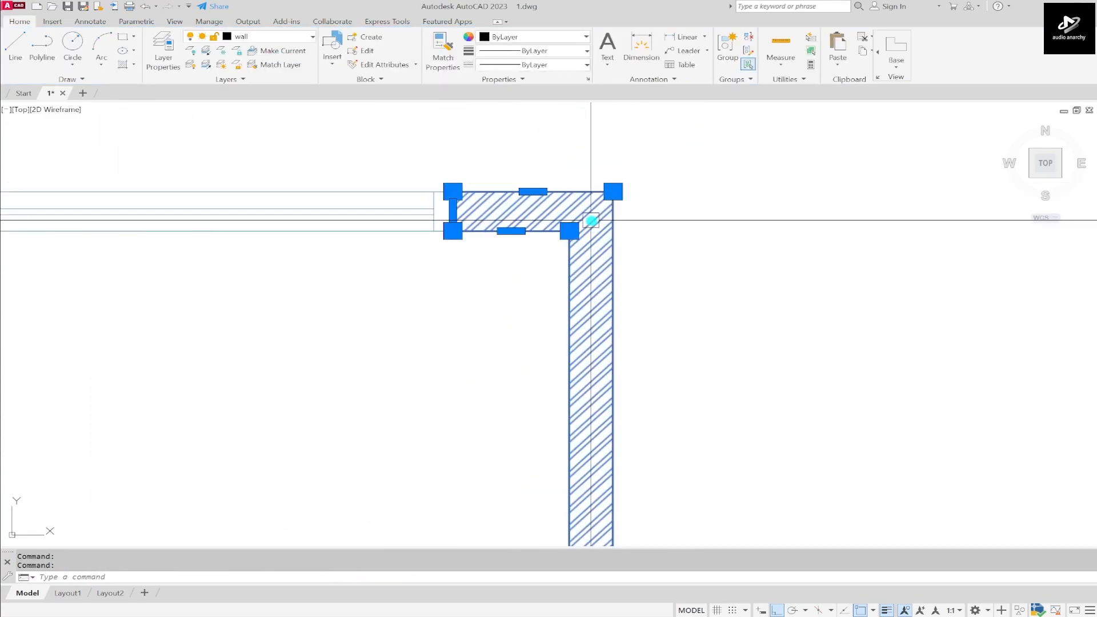
right_click(590, 220)
left_click(633, 261)
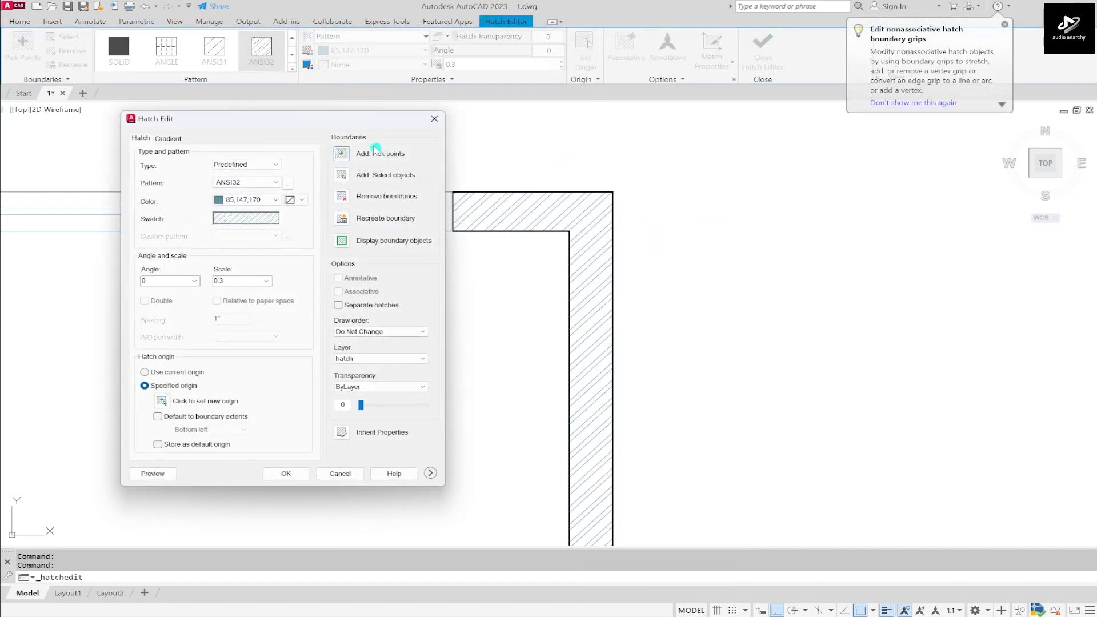
left_click(430, 474)
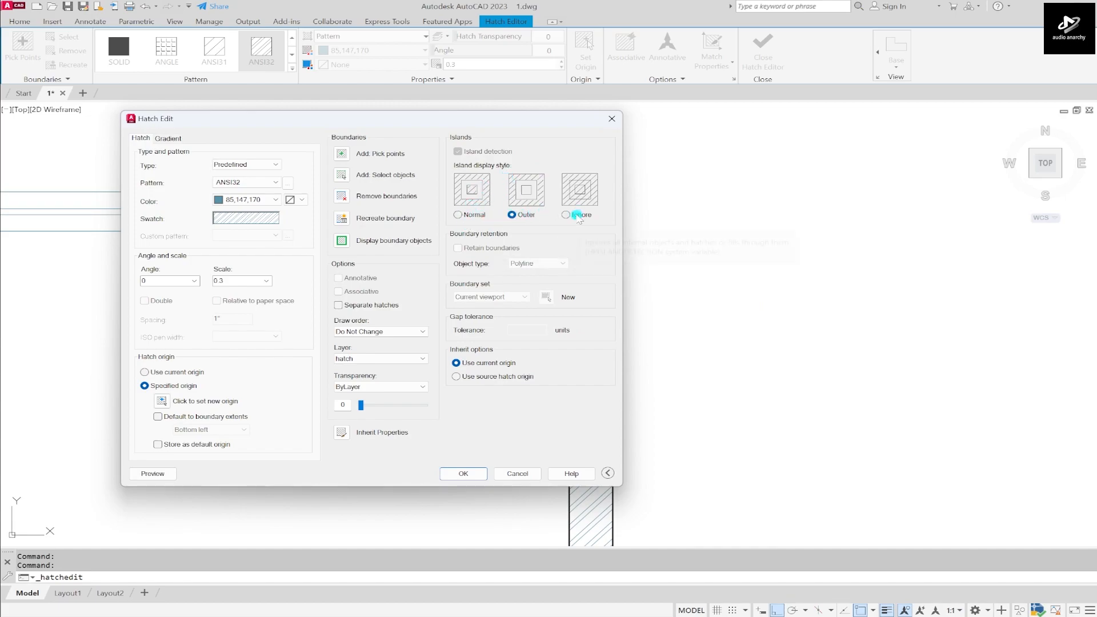
left_click(458, 215)
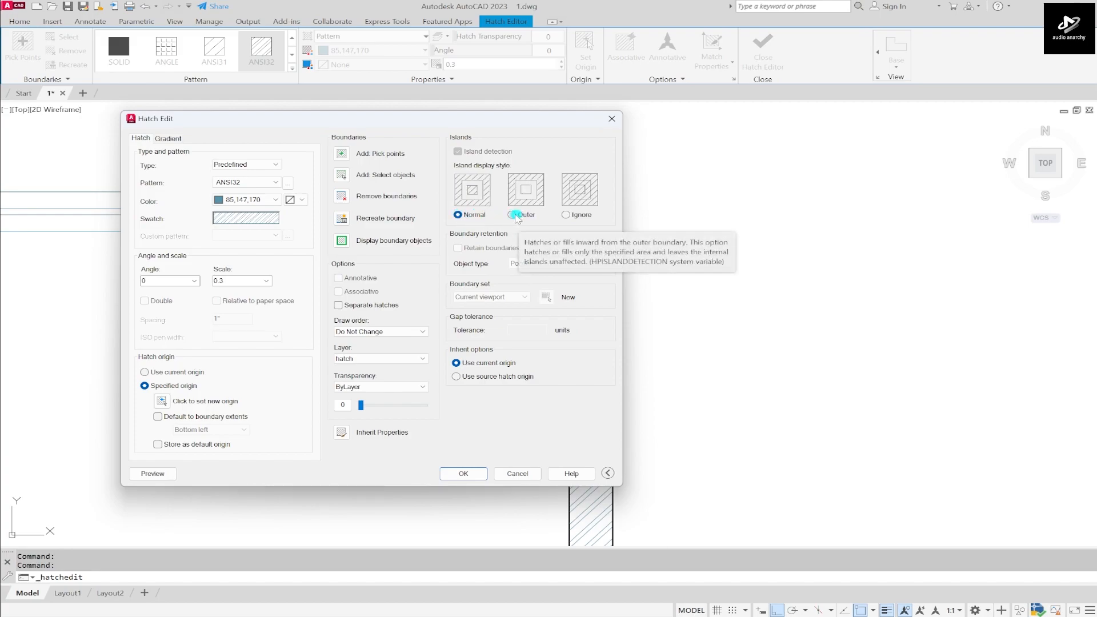
left_click(513, 216)
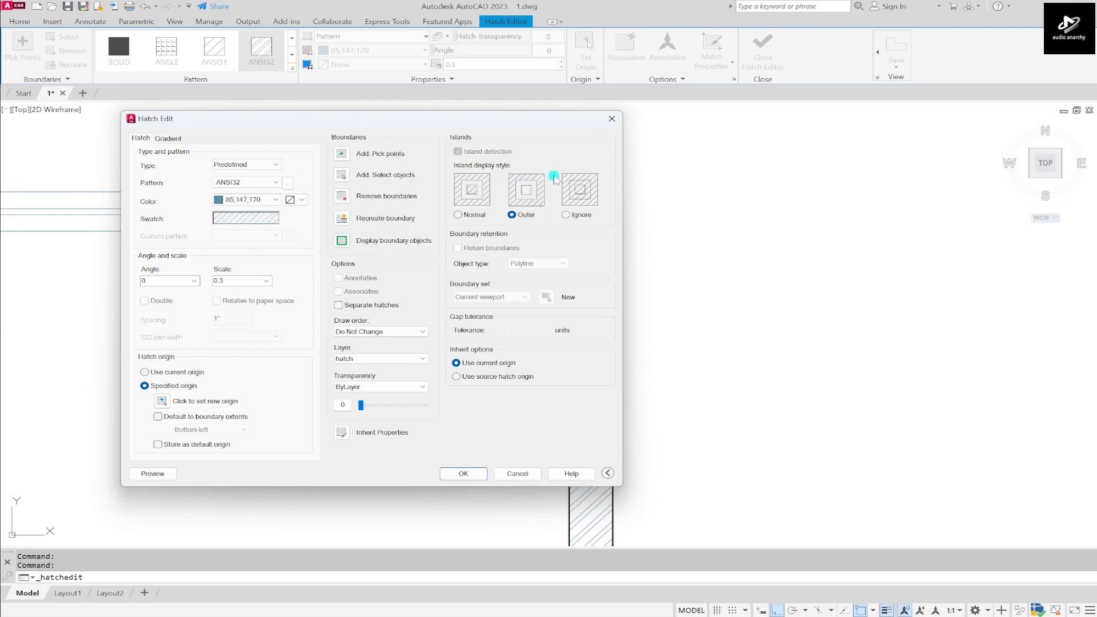
Step: Try Use Current as the hatch layer instead of hatch, and close the hatch edit without applying it
left_click(400, 358)
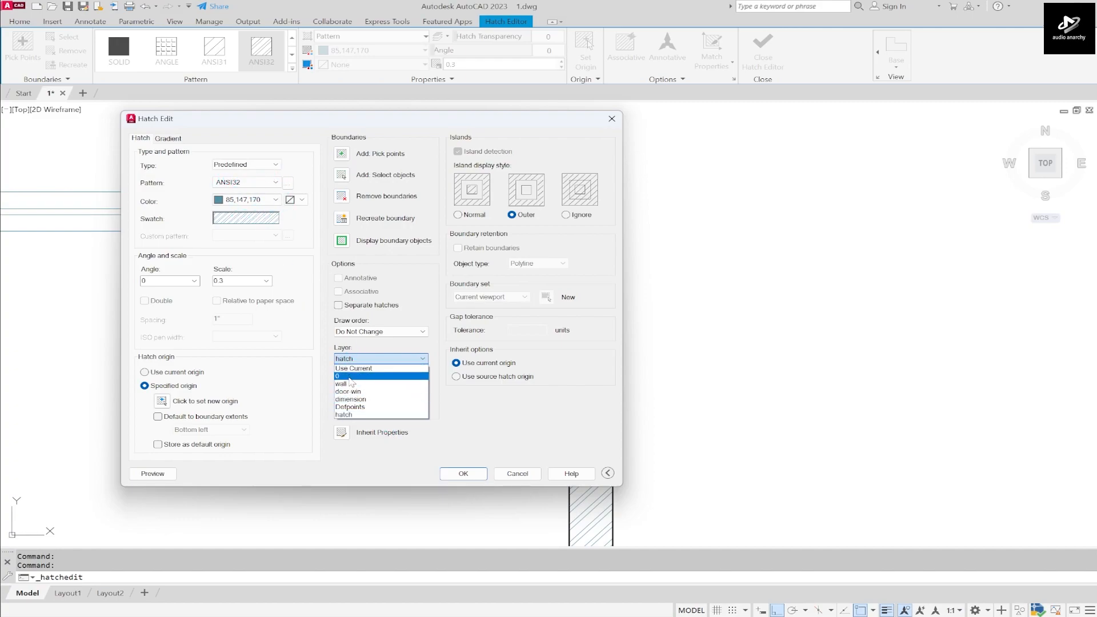
left_click(344, 416)
left_click(374, 360)
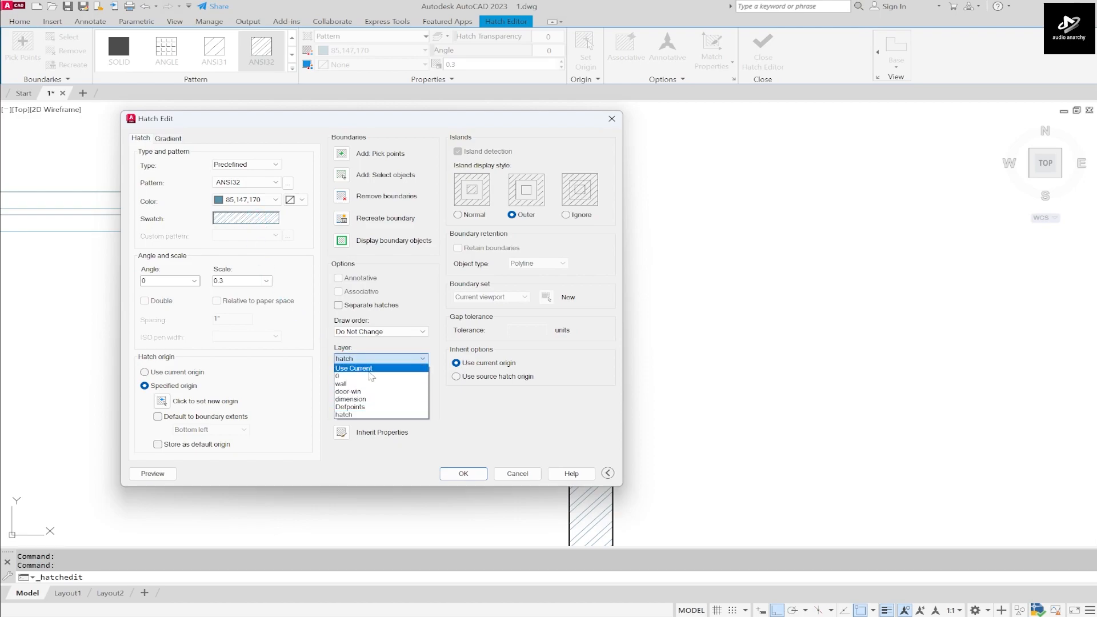
left_click(374, 368)
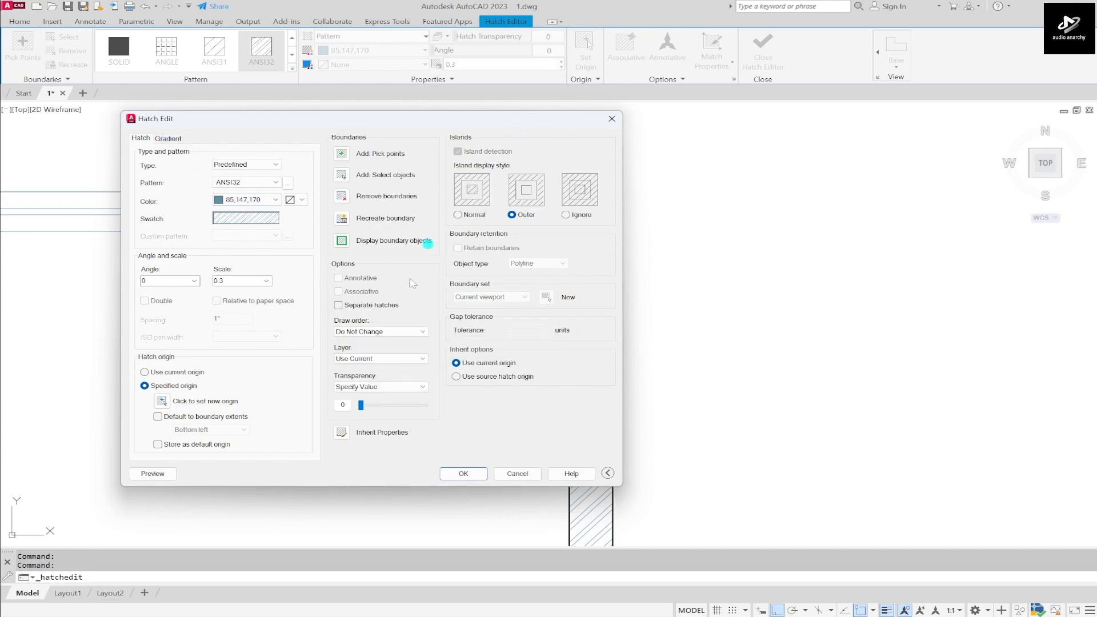
left_click(610, 119)
Step: Draw two tall, separate rectangles side by side in the empty area beside the room plans
scroll(384, 297, "down", 3)
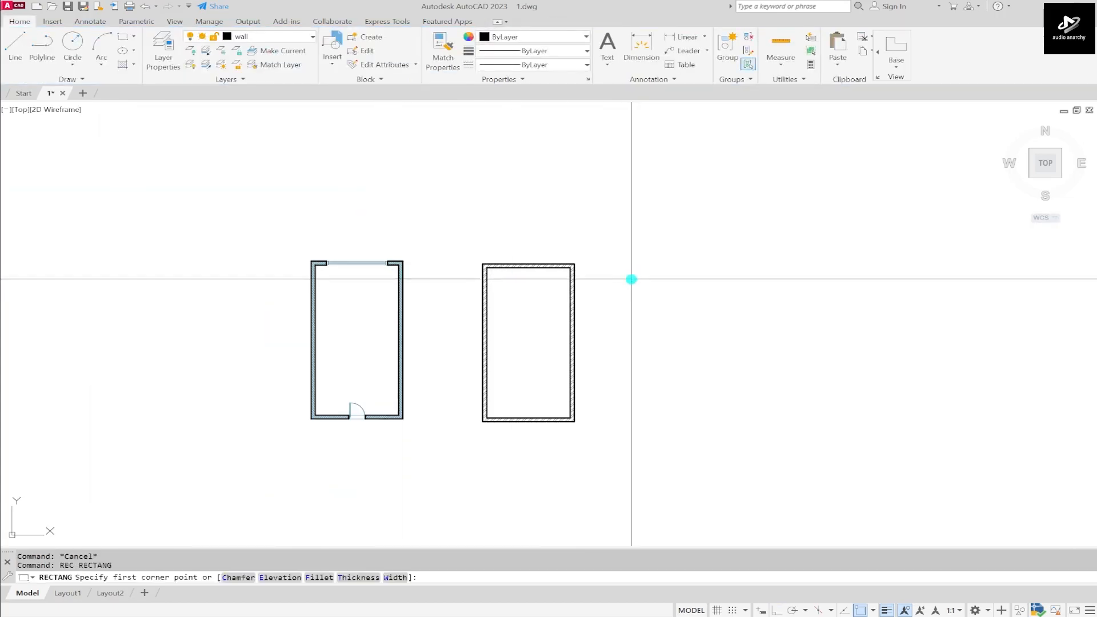
type("rec")
key("Return")
left_click(441, 275)
left_click(490, 379)
key("Escape")
key("space")
left_click(511, 270)
left_click(550, 370)
key("Escape")
Step: Hatch both new rectangles in one operation with ANSI32 at scale 1.0 by selecting their outlines as boundary objects
scroll(517, 352, "up", 4)
type("h")
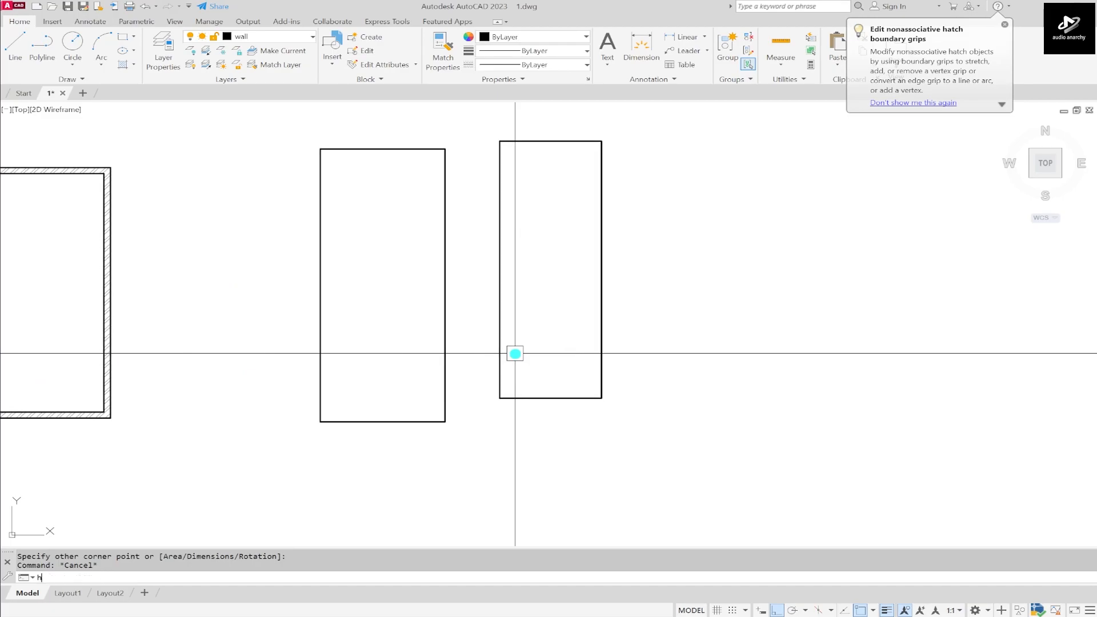
left_click(65, 37)
left_click(411, 149)
left_click(555, 139)
left_click(541, 166)
key("Return")
left_click(537, 209)
key("Escape")
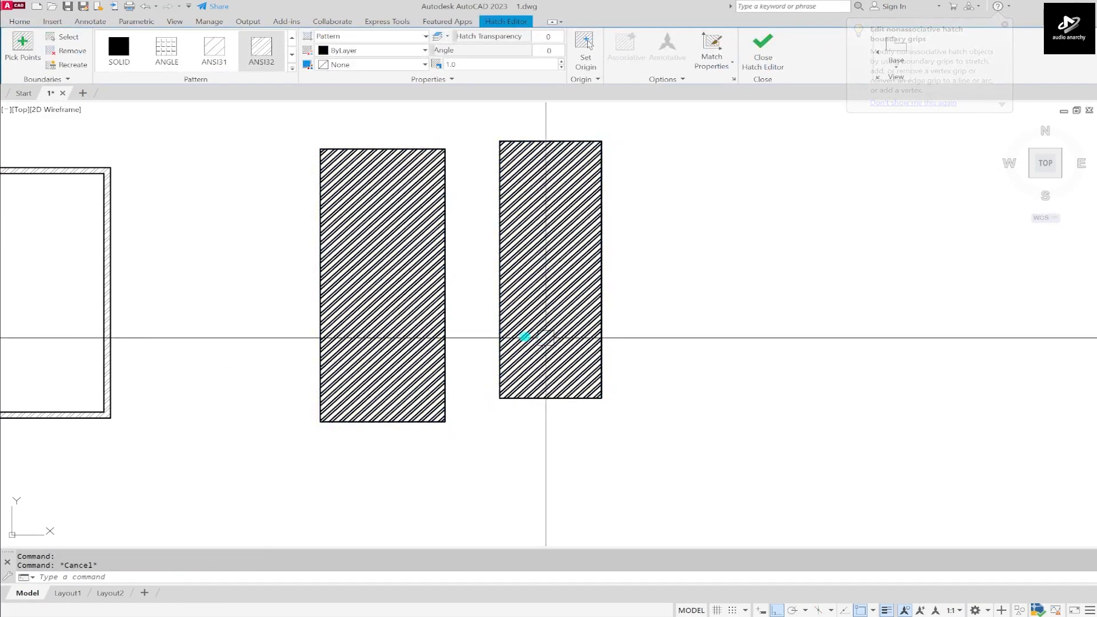
Step: Select the hatch of the two rectangles and look through the linetype and lineweight choices without changing them
scroll(318, 137, "up", 2)
left_click(701, 224)
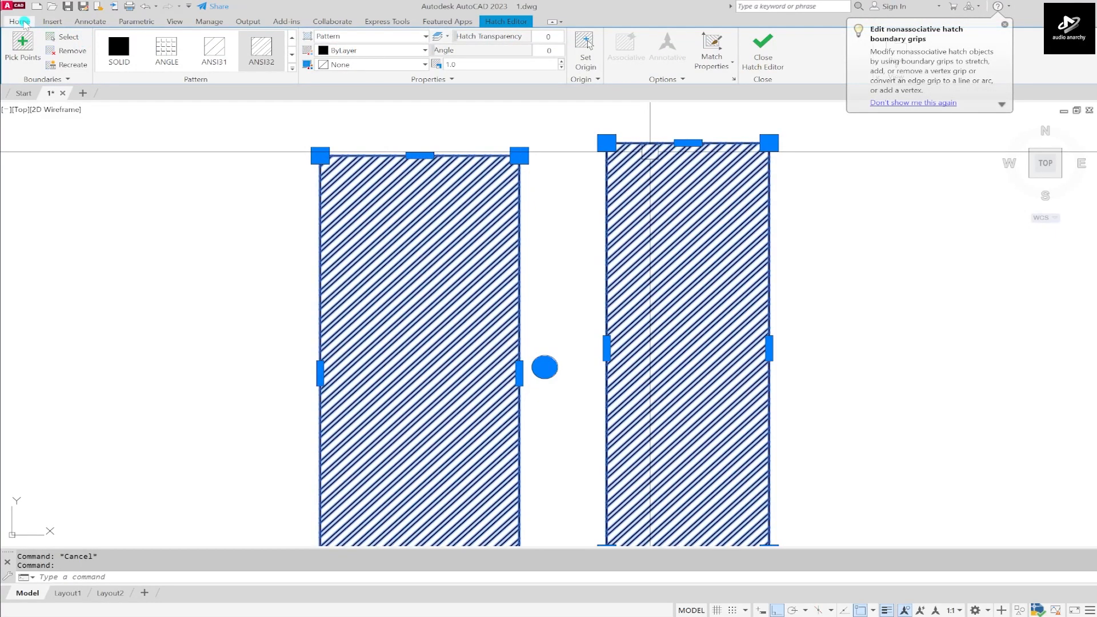
left_click(542, 64)
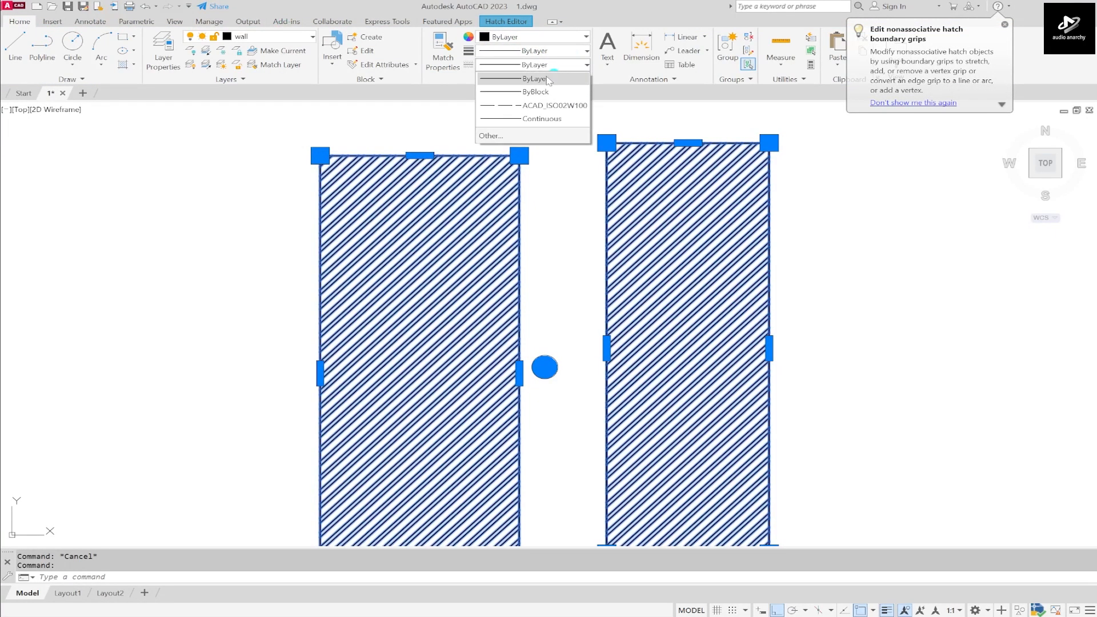
left_click(543, 55)
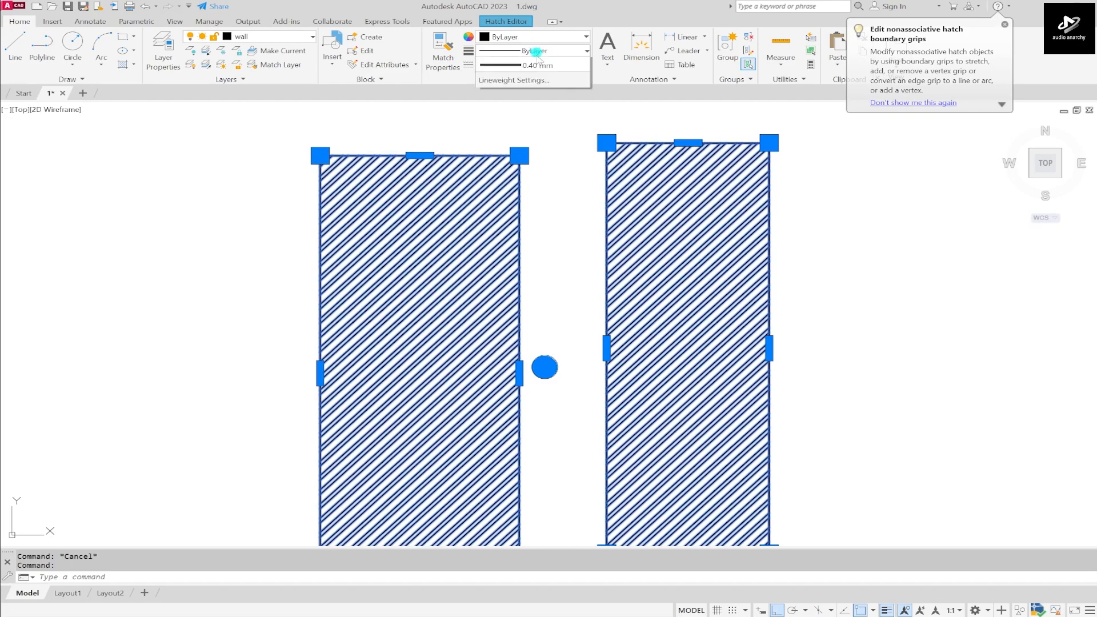
left_click(537, 51)
key("Escape")
scroll(619, 262, "down", 4)
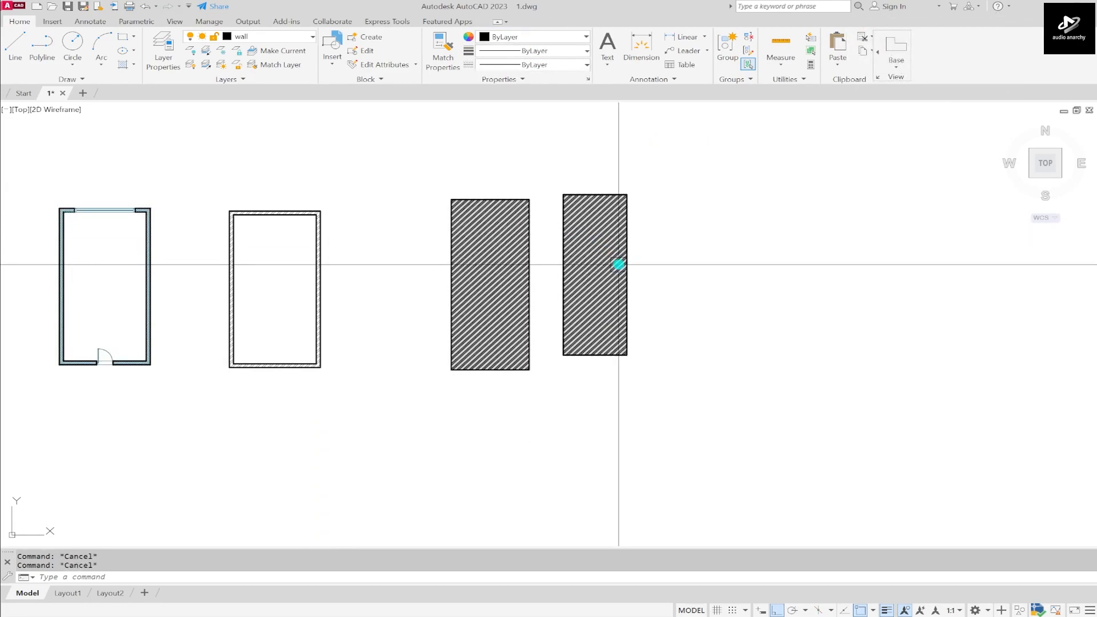
Step: Try erasing the shared hatch of the two rectangles, and undo the deletion
scroll(609, 281, "up", 4)
left_click(605, 293)
scroll(502, 313, "down", 2)
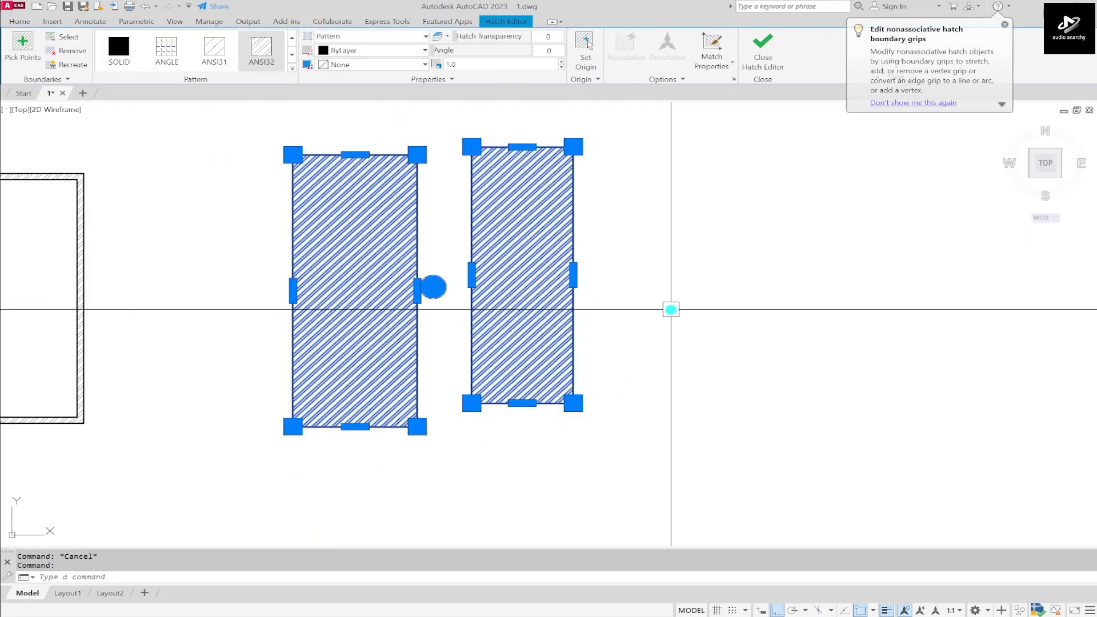
key("Delete")
key("ctrl+z")
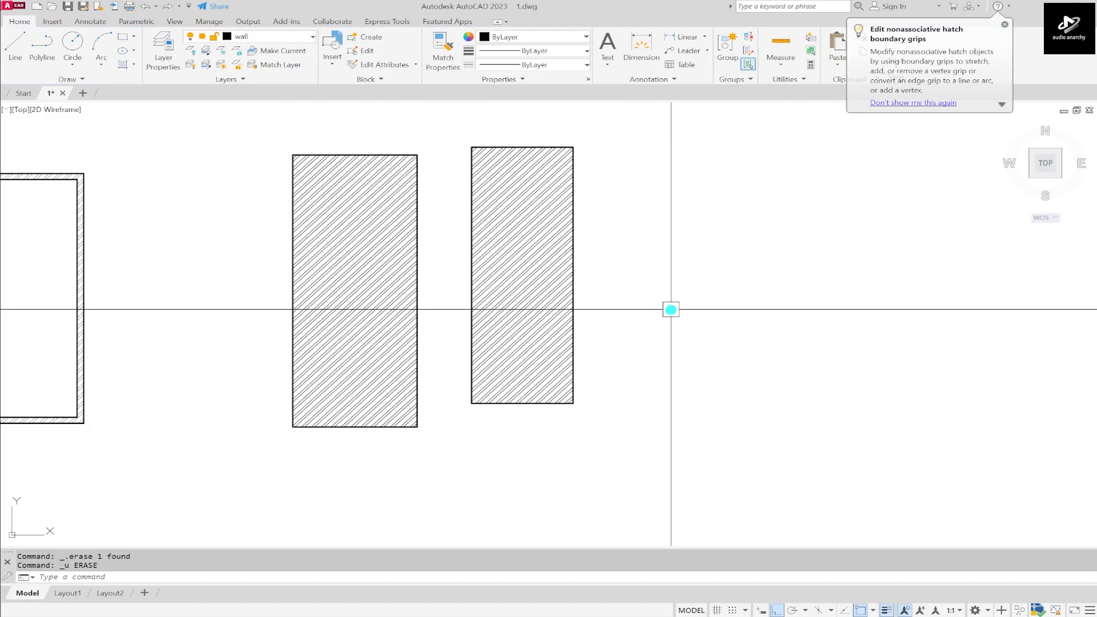
Step: Open the shared hatch of the two rectangles for editing and preview it at scale 6
left_click(487, 258)
left_click(418, 285)
right_click(518, 242)
left_click(591, 282)
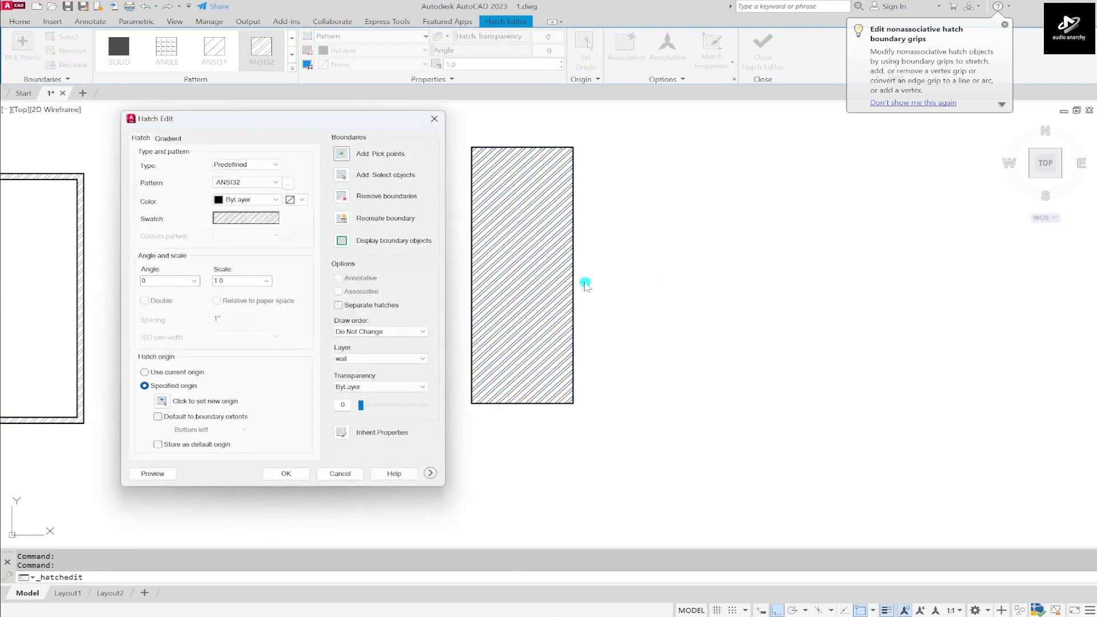
double_click(240, 281)
type("6")
left_click(153, 473)
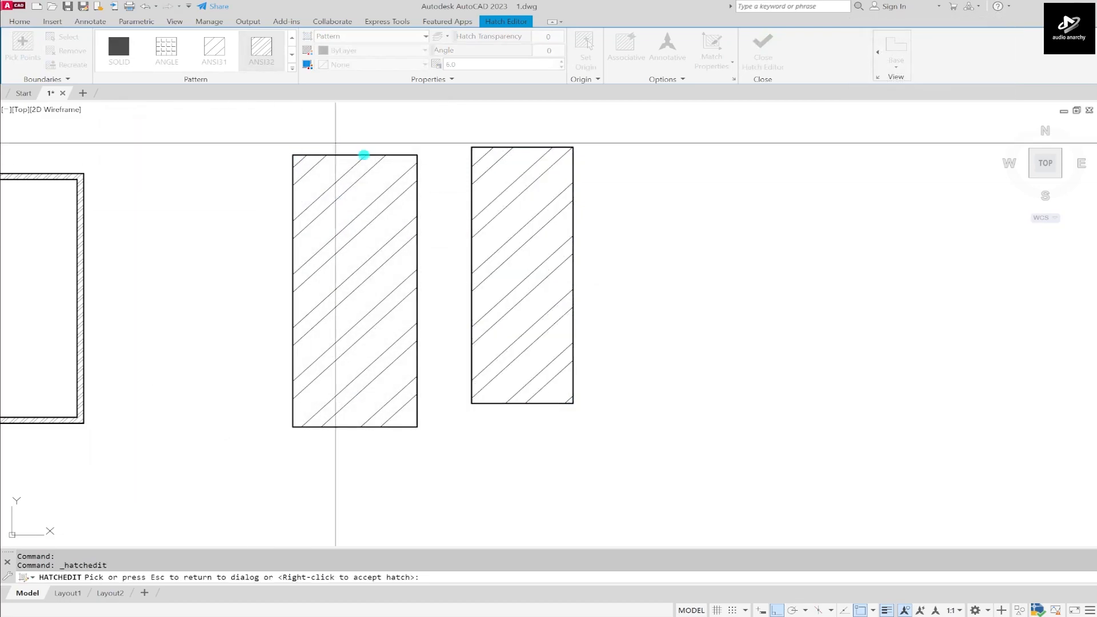
Step: Examine the previewed hatch spacing on both rectangles against the room wall hatches, and cancel the hatch edit
scroll(509, 274, "down", 4)
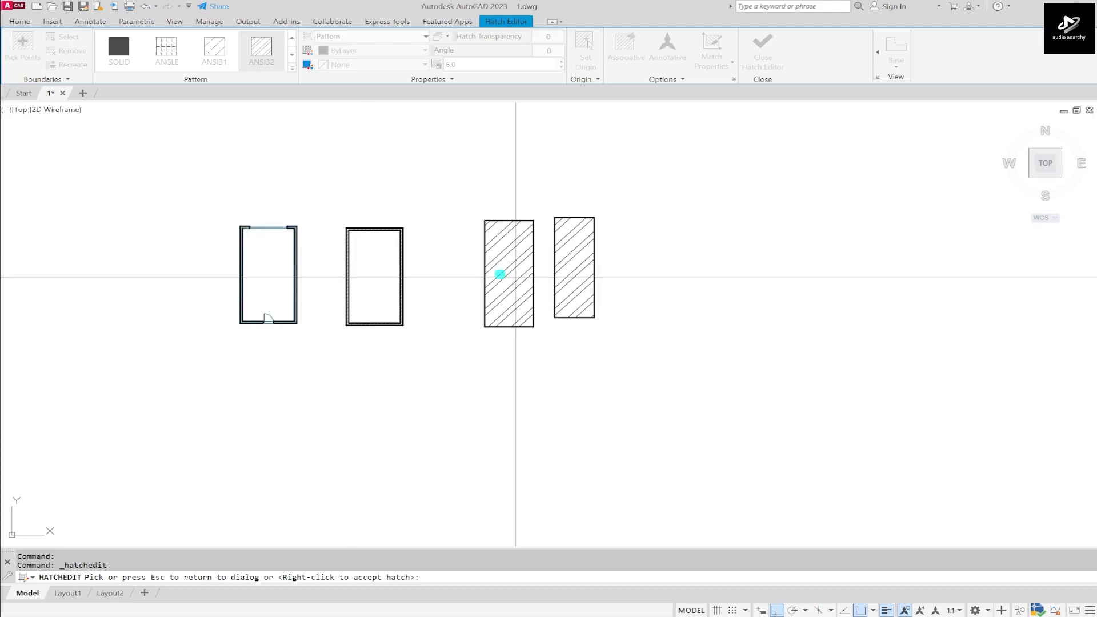
scroll(532, 172, "up", 4)
scroll(323, 156, "down", 4)
scroll(385, 147, "up", 8)
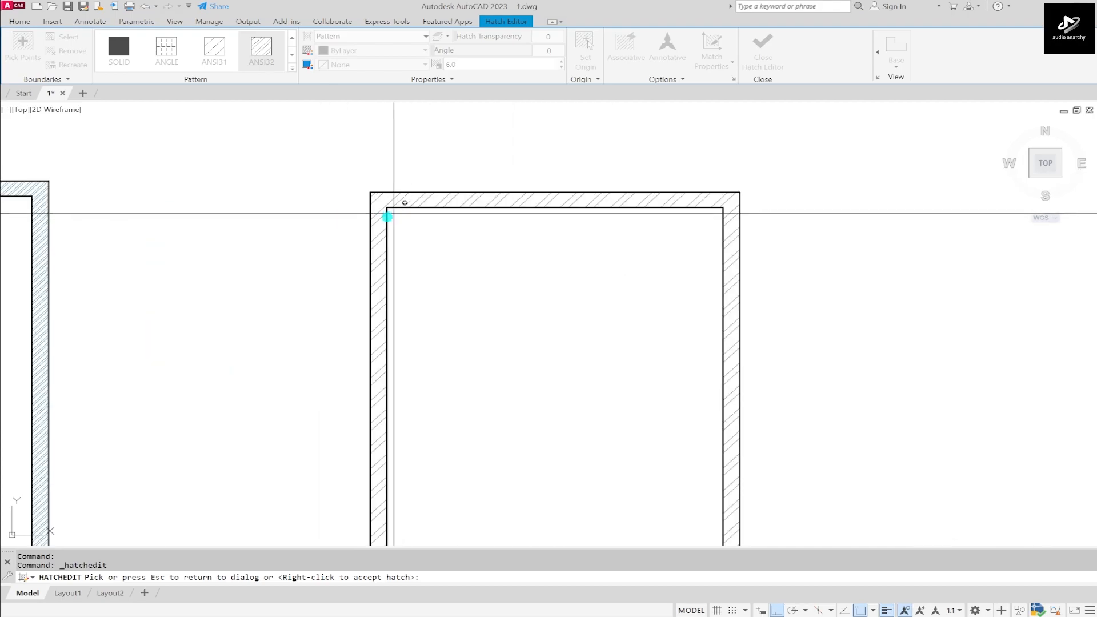
scroll(326, 281, "down", 4)
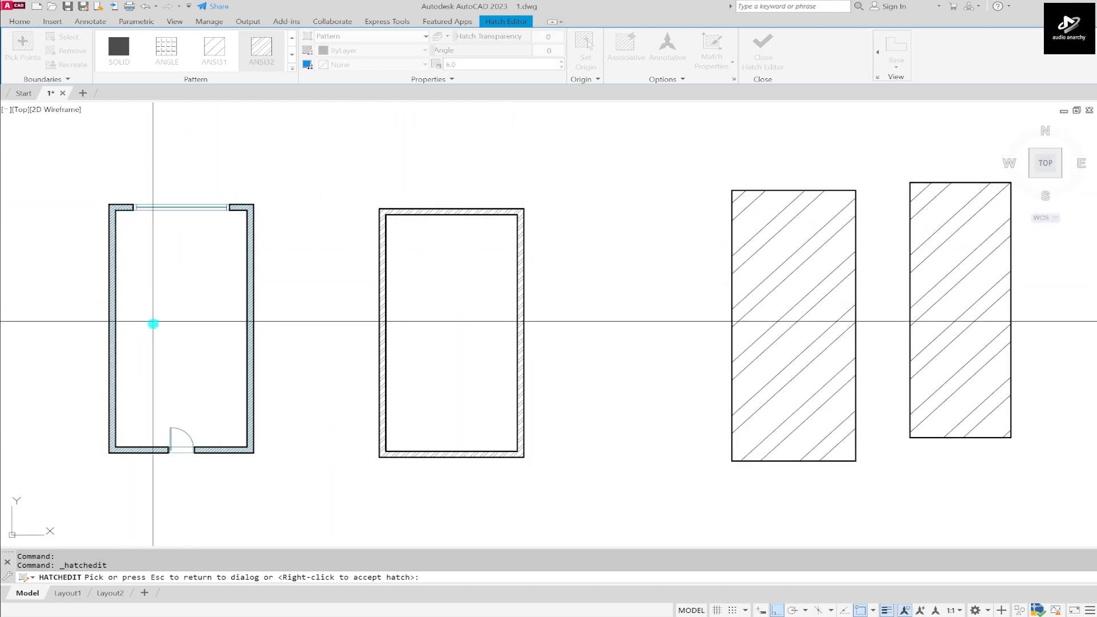
scroll(411, 329, "down", 2)
scroll(644, 314, "up", 4)
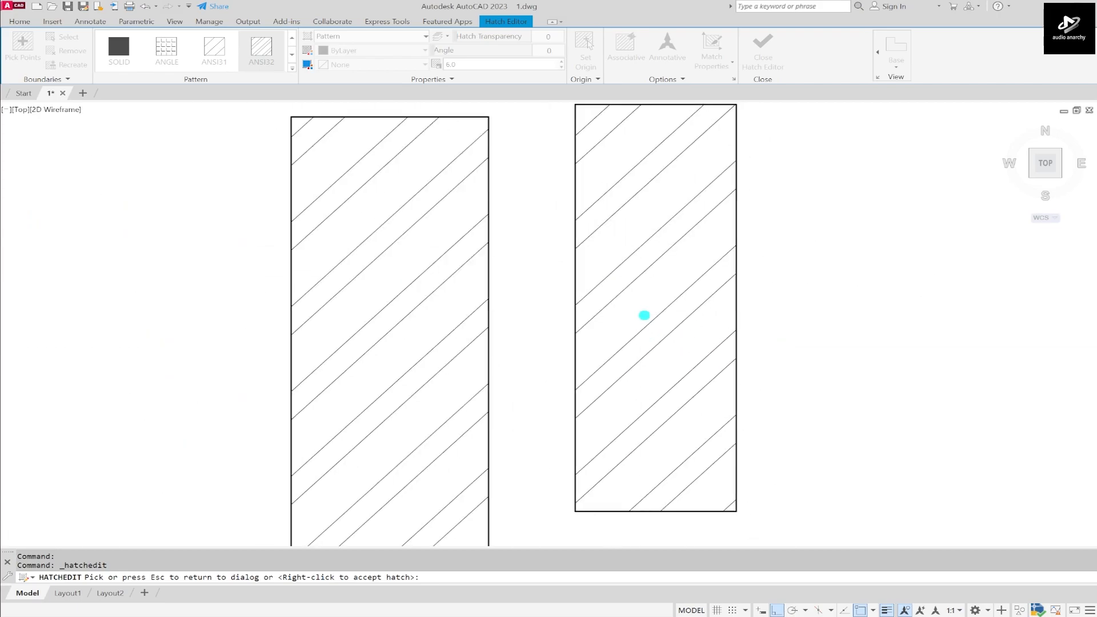
scroll(588, 306, "down", 4)
key("Escape")
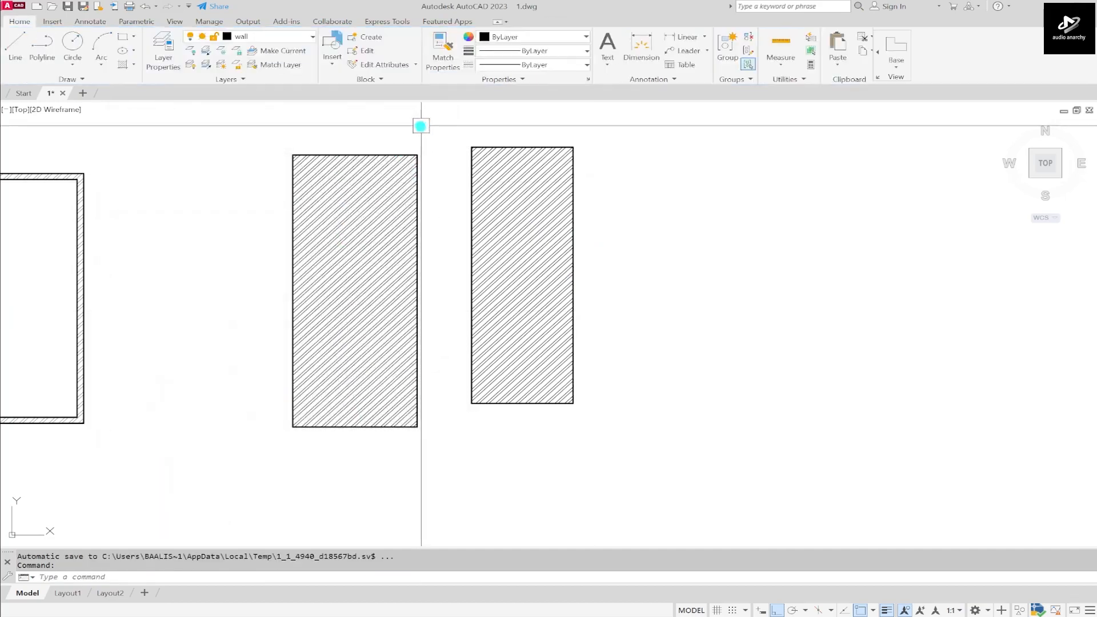
Step: Edit the shared hatch of the two rectangles and split it into independent hatches with the Separate hatches option
left_click(508, 210)
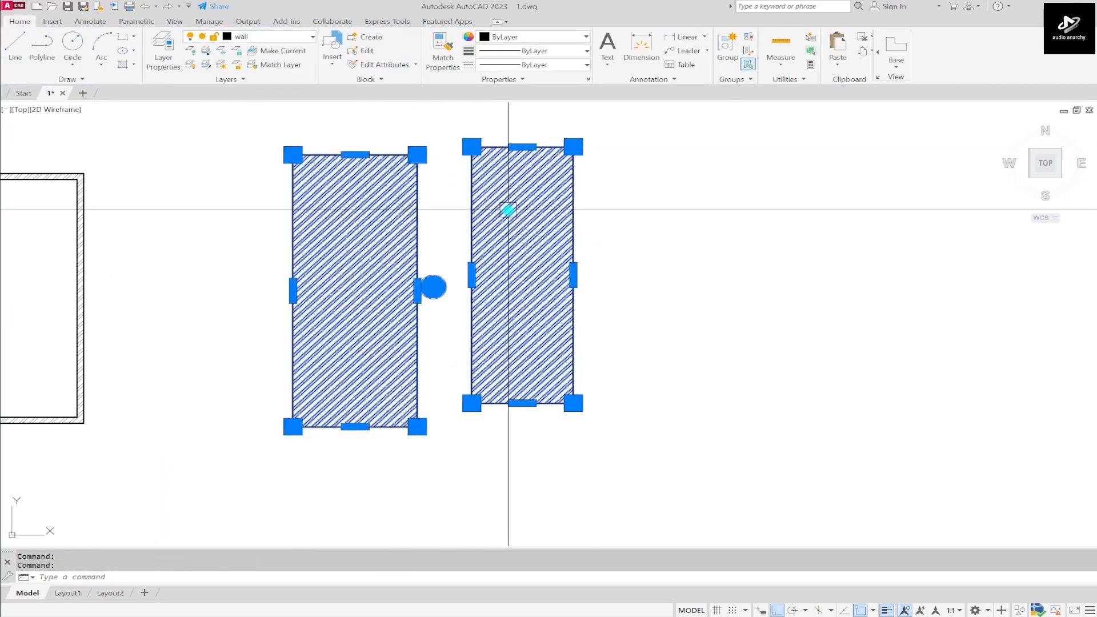
right_click(507, 210)
left_click(558, 257)
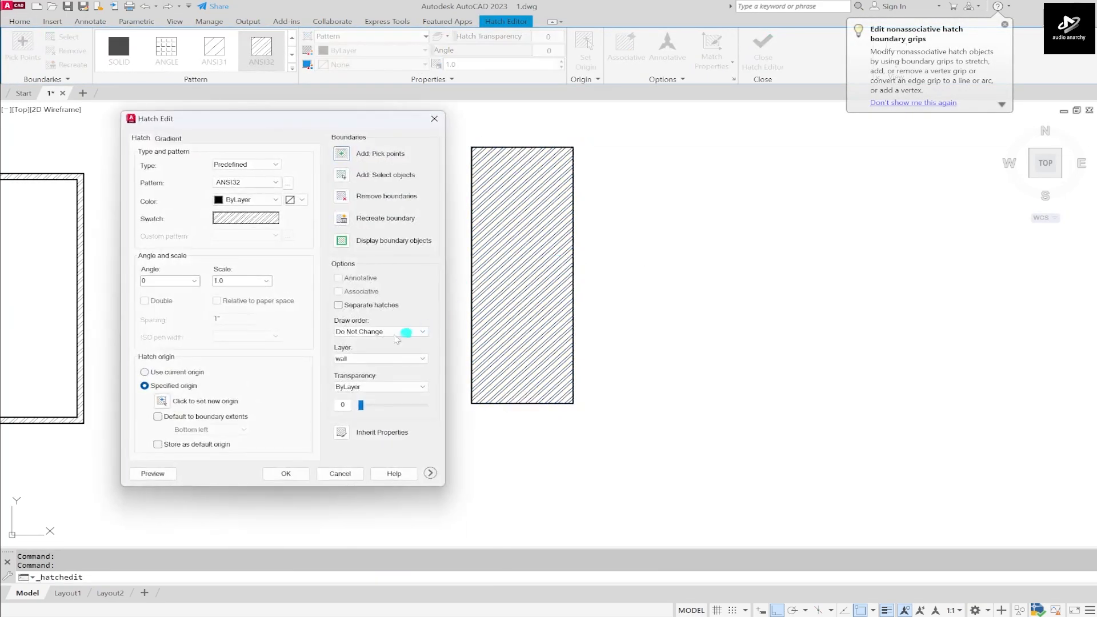
left_click(338, 305)
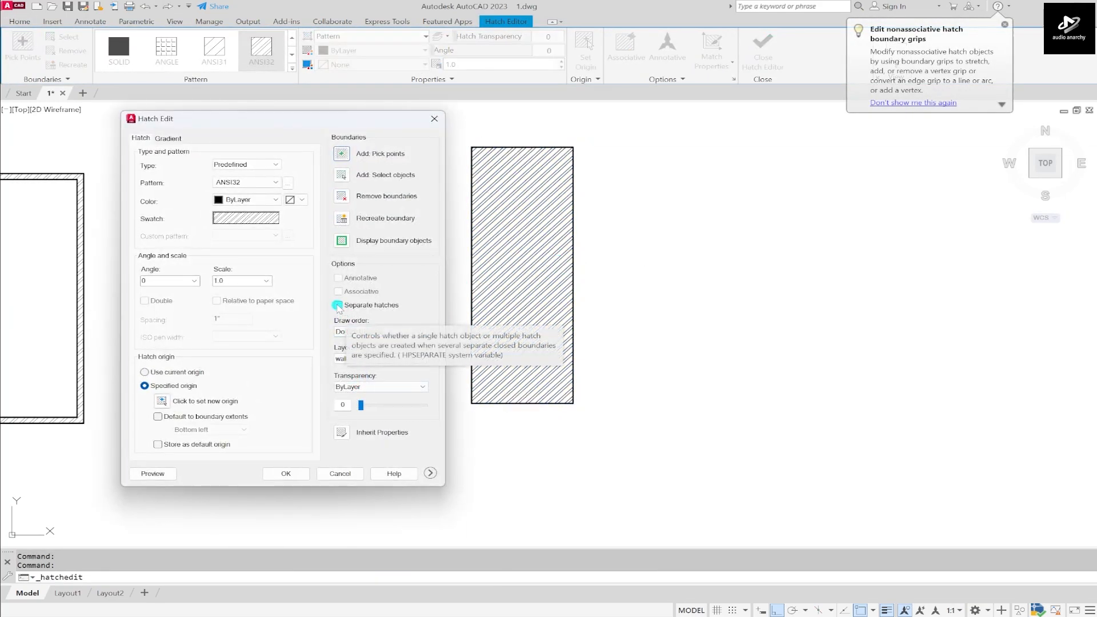
left_click(276, 475)
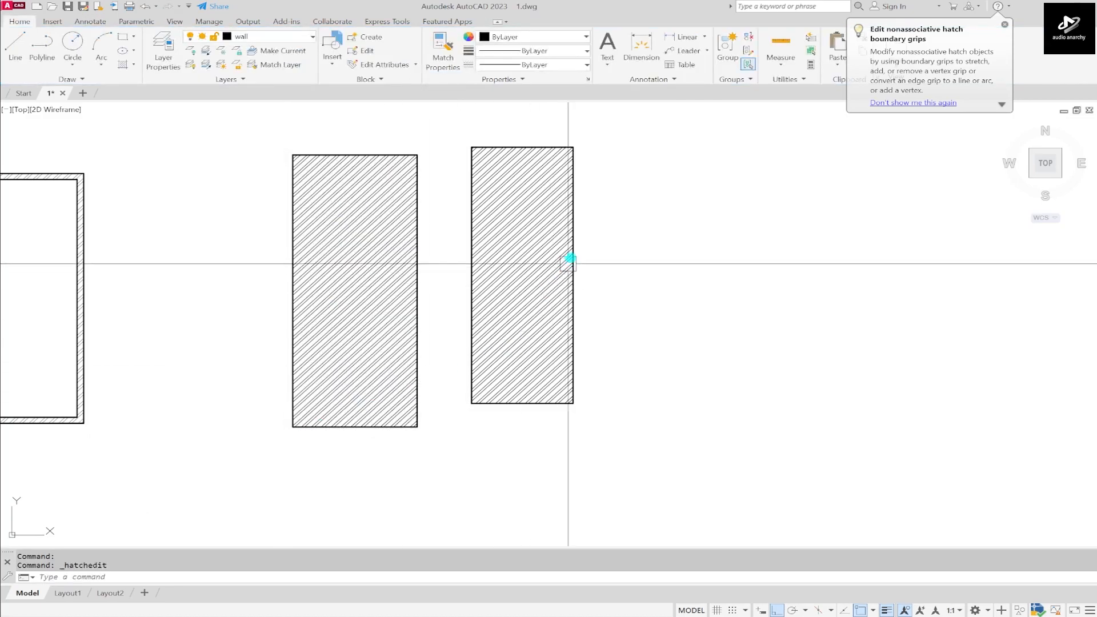
Step: Select the hatches of the two rectangles one by one to check whether they are independent objects
left_click(526, 249)
left_click(399, 276)
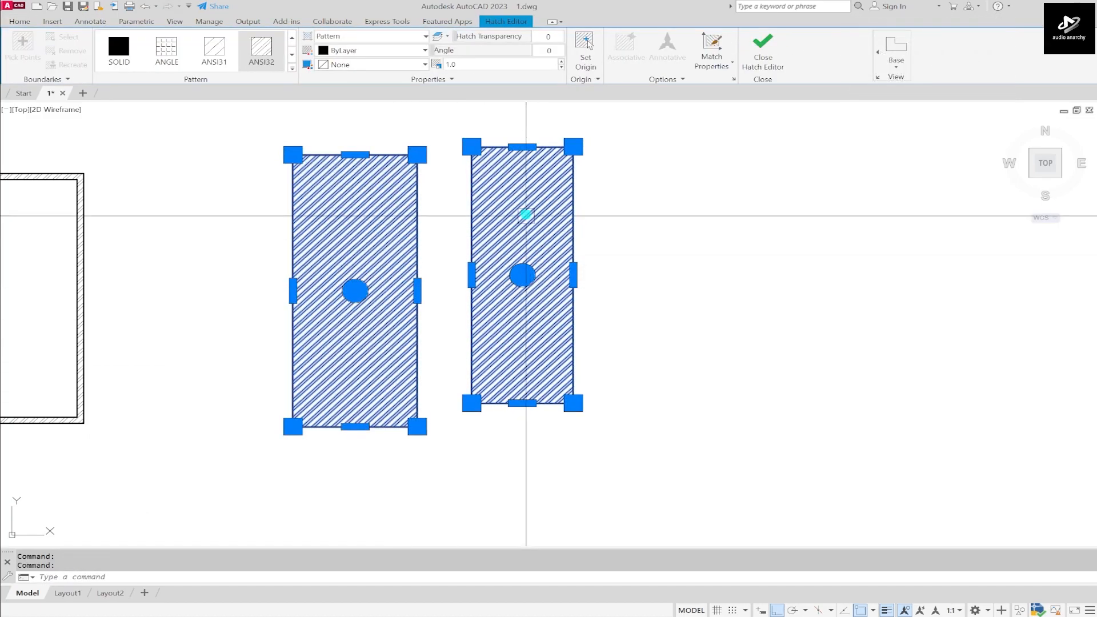
key("Escape")
left_click(333, 216)
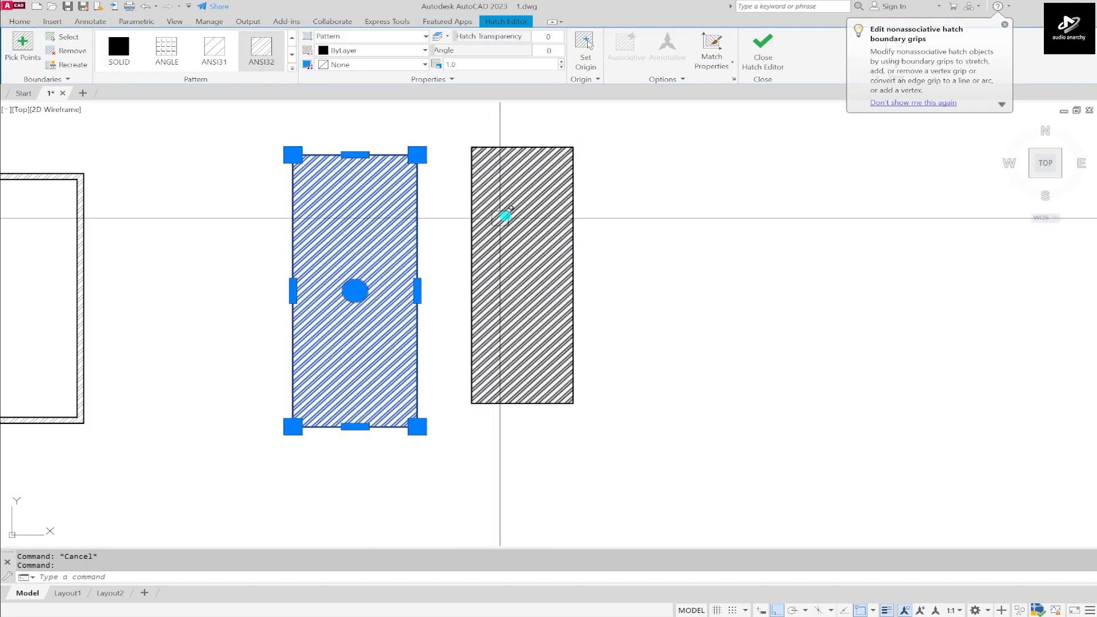
left_click(502, 215)
Step: Erase both test rectangles together with their hatches
scroll(532, 188, "down", 4)
left_click(399, 341)
key("Delete")
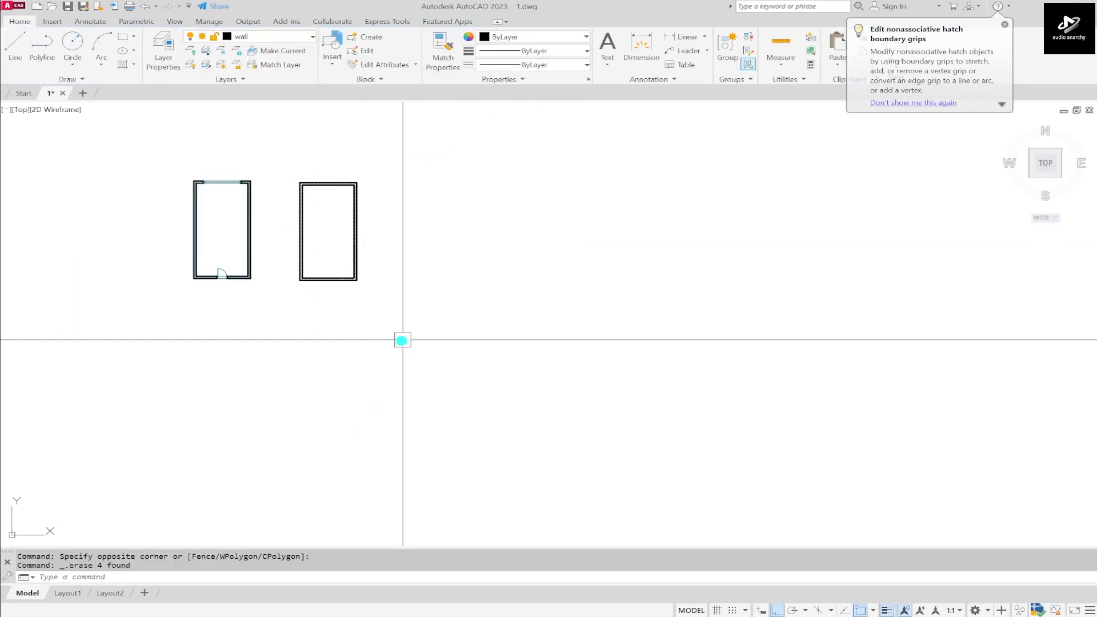
key("Return")
key("Escape")
key("Escape")
Step: Open the wall hatch of the second room for editing, review its advanced island options, and close it without applying changes
scroll(338, 184, "up", 15)
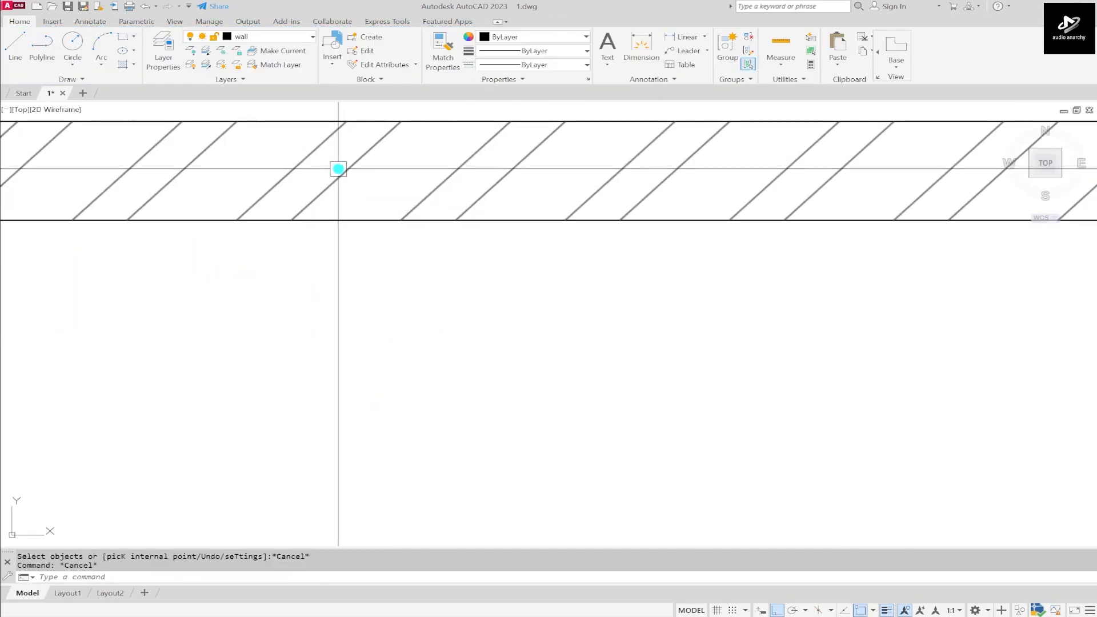
left_click(339, 176)
right_click(341, 178)
left_click(383, 217)
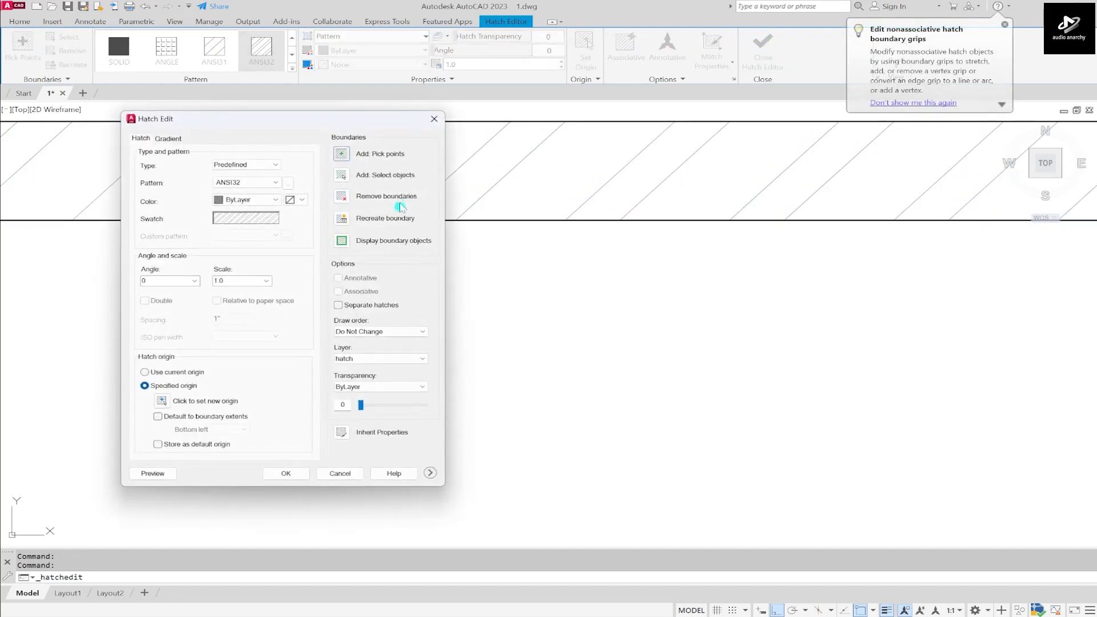
mouse_move(293, 118)
left_mouse_down()
mouse_move(651, 123)
mouse_move(579, 171)
left_mouse_up()
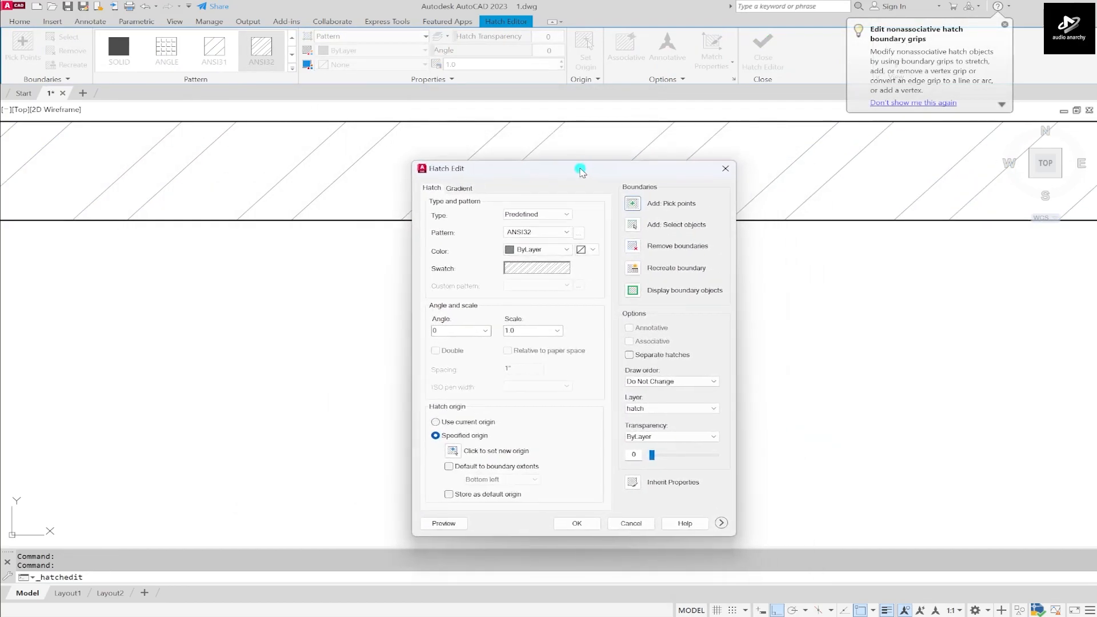
left_click(720, 522)
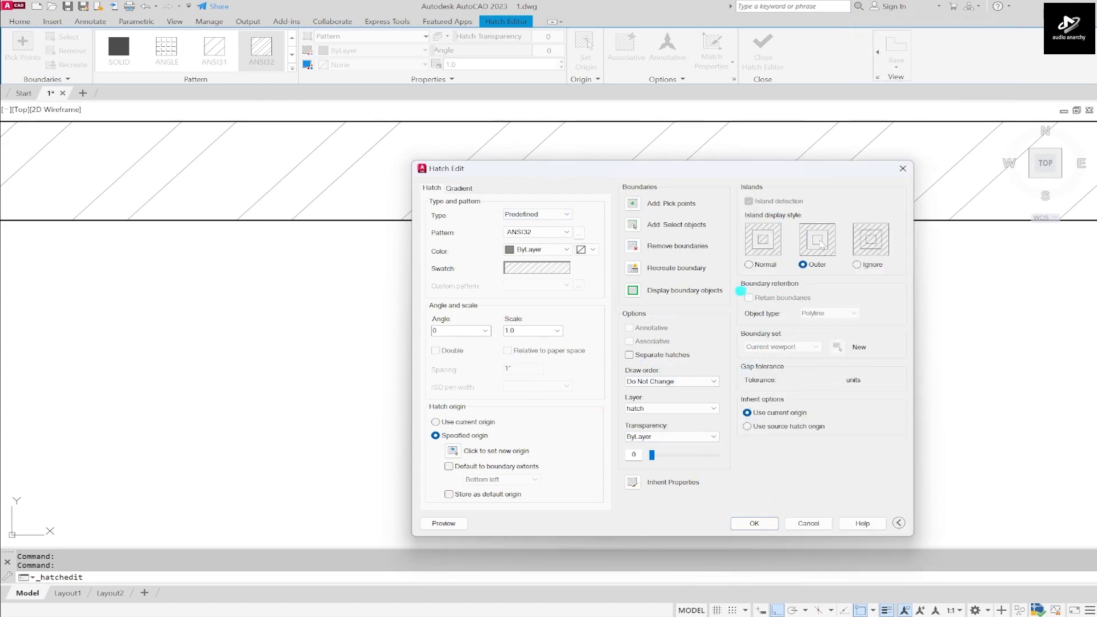
left_click(904, 169)
key("Escape")
key("Escape")
Step: Draw three overlapping rectangles, stepped diagonally downward, in the empty area beside the second room
scroll(260, 267, "down", 12)
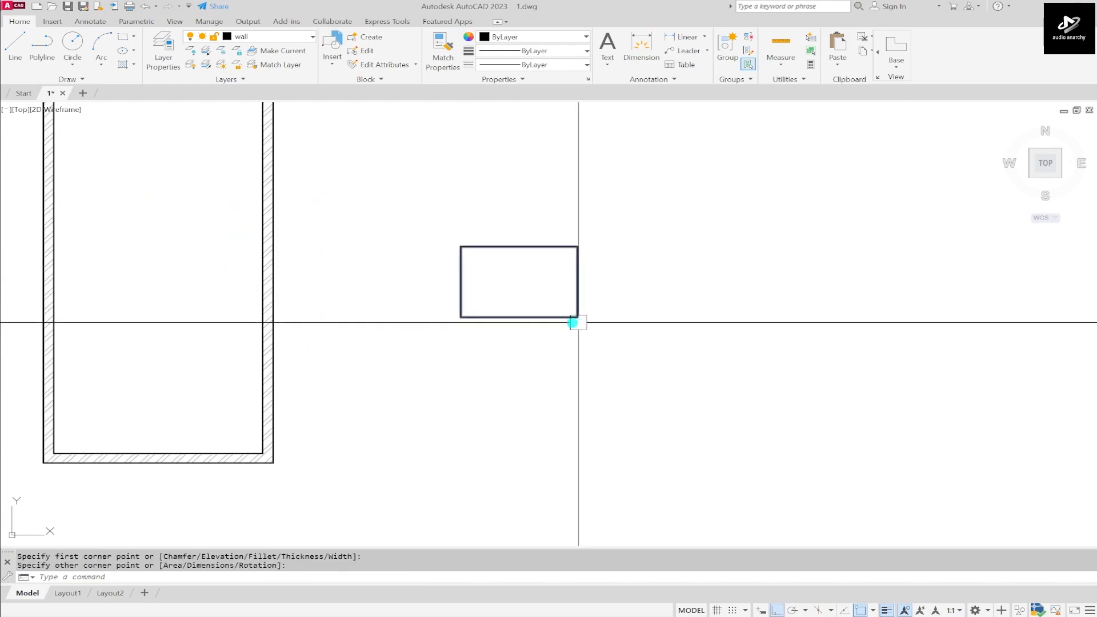
middle_click_drag(575, 247, 575, 314)
left_click(595, 355)
key("Escape")
key("space")
left_click(523, 292)
left_click(642, 394)
key("Escape")
Step: Draw a larger rectangle enclosing the three overlapping rectangles
key("space")
key("Escape")
key("space")
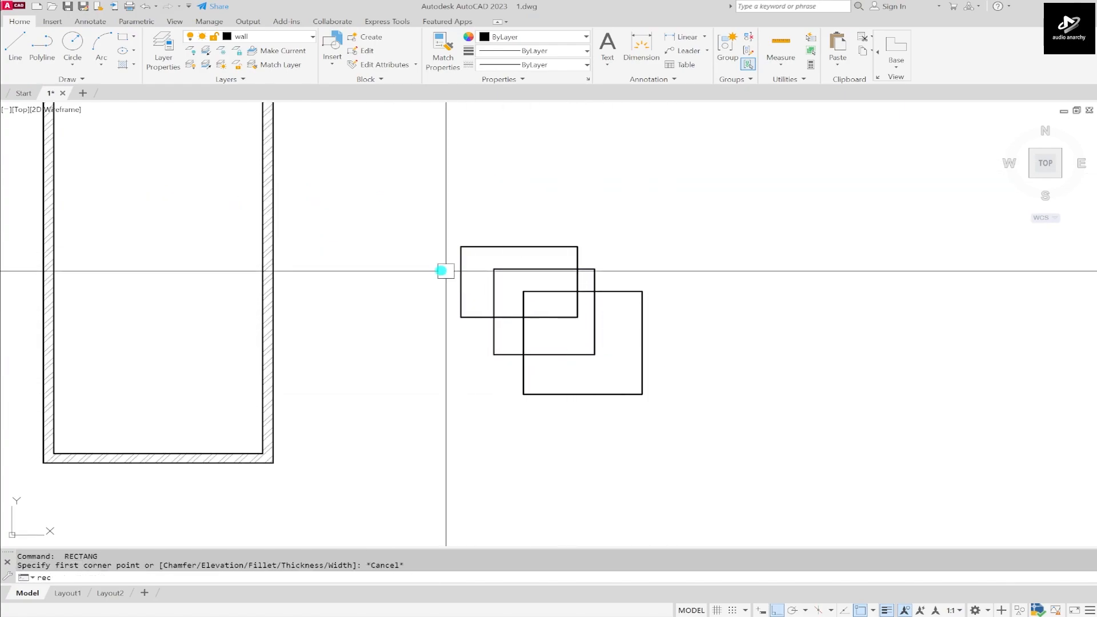
left_click(394, 202)
left_click(764, 444)
key("Escape")
Step: Hatch the large enclosing rectangle with the SOLID pattern by selecting its outline as the boundary object
type("h")
key("space")
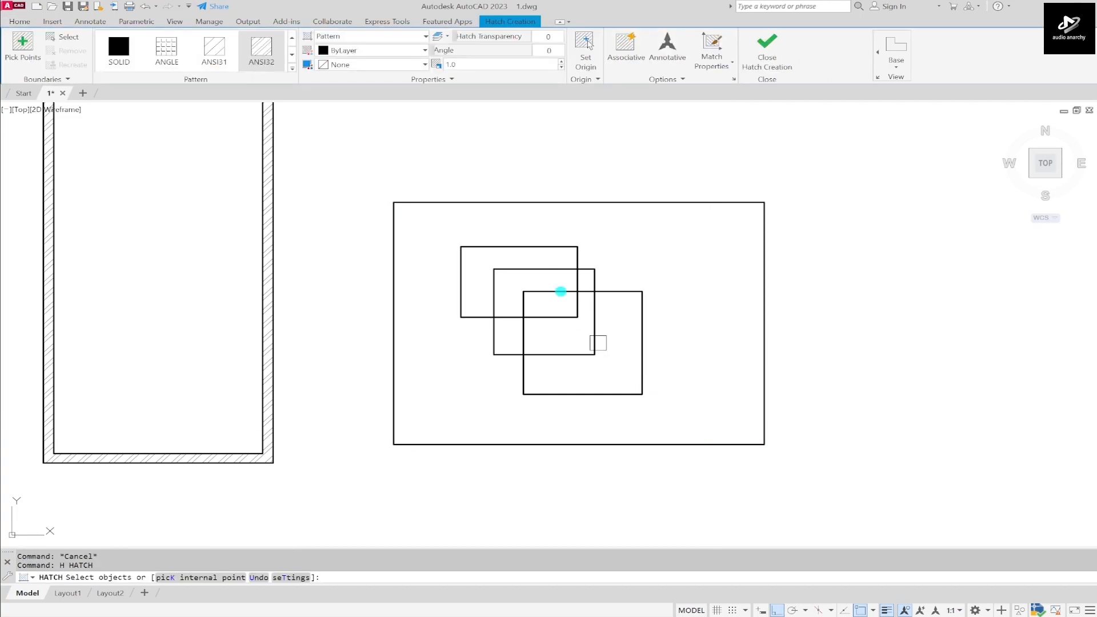
left_click(73, 40)
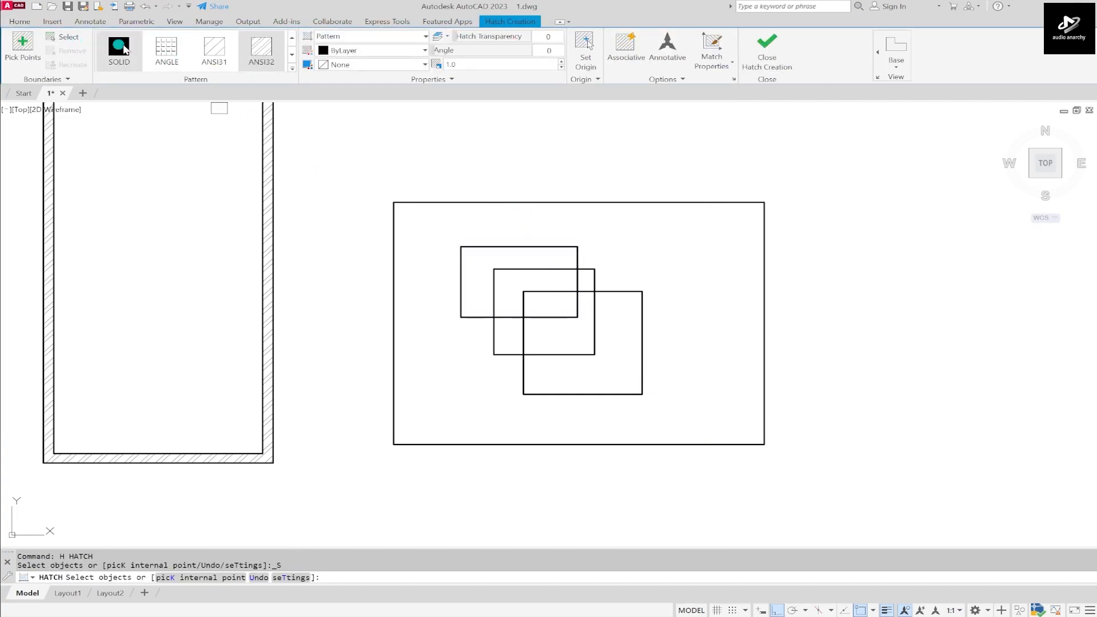
left_click(119, 49)
left_click(522, 201)
key("space")
key("Escape")
Step: Set the solid hatch's color to purple 169,83,160
left_click(726, 256)
left_click(360, 51)
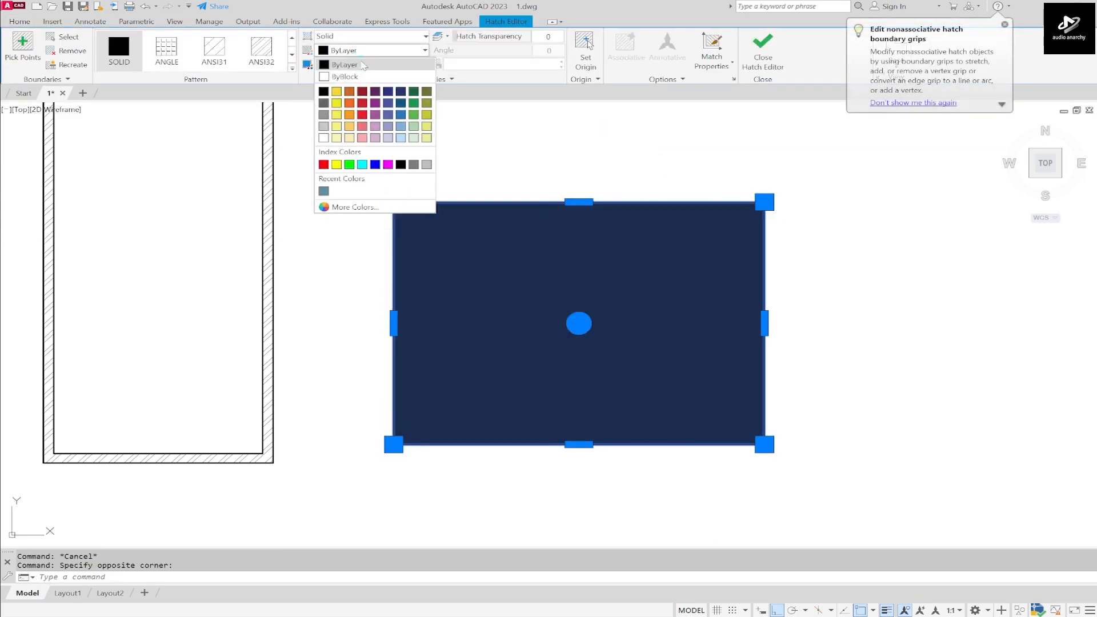
left_click(374, 114)
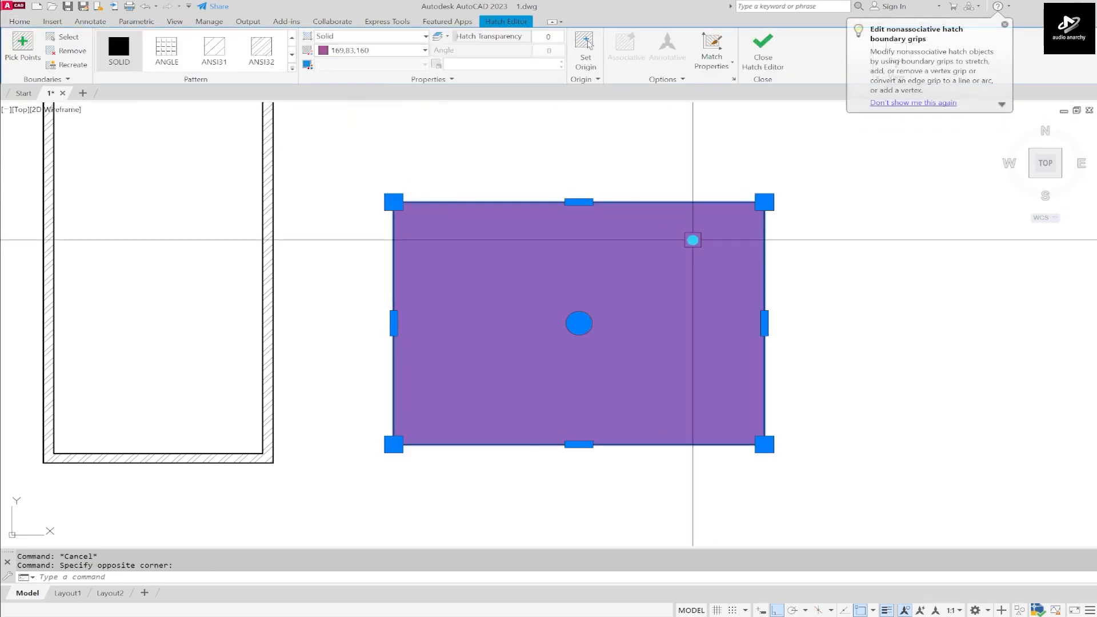
key("Escape")
Step: Inspect the purple hatch and the smaller rectangles beneath it by selecting and highlighting them, and clear the selection
scroll(595, 246, "down", 2)
scroll(601, 260, "up", 2)
key("Escape")
left_click(737, 325)
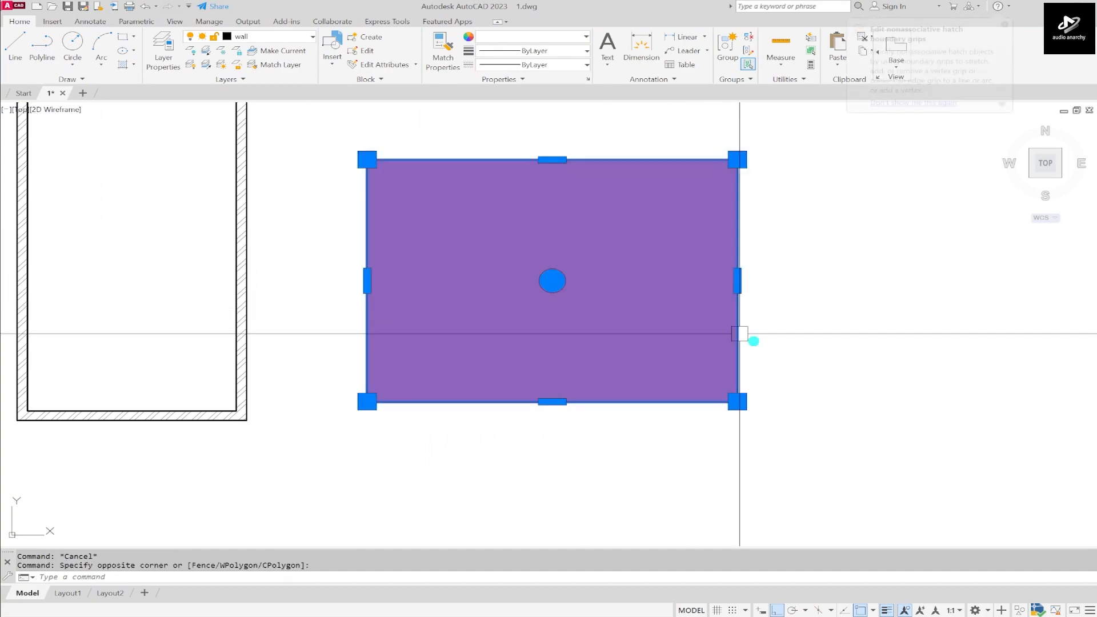
scroll(487, 259, "down", 2)
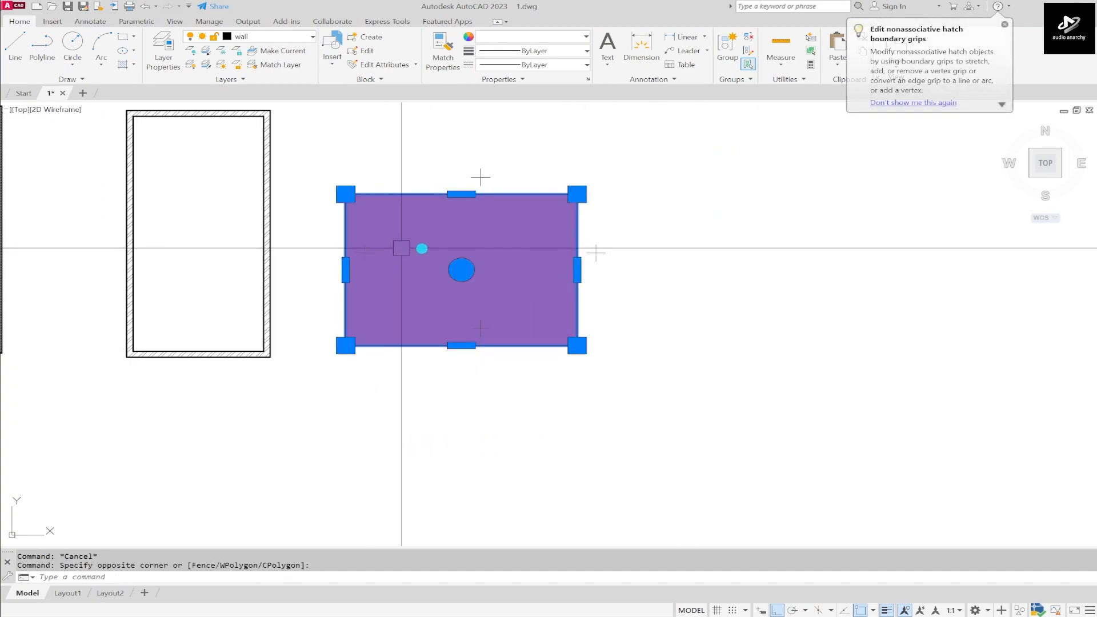
key("Escape")
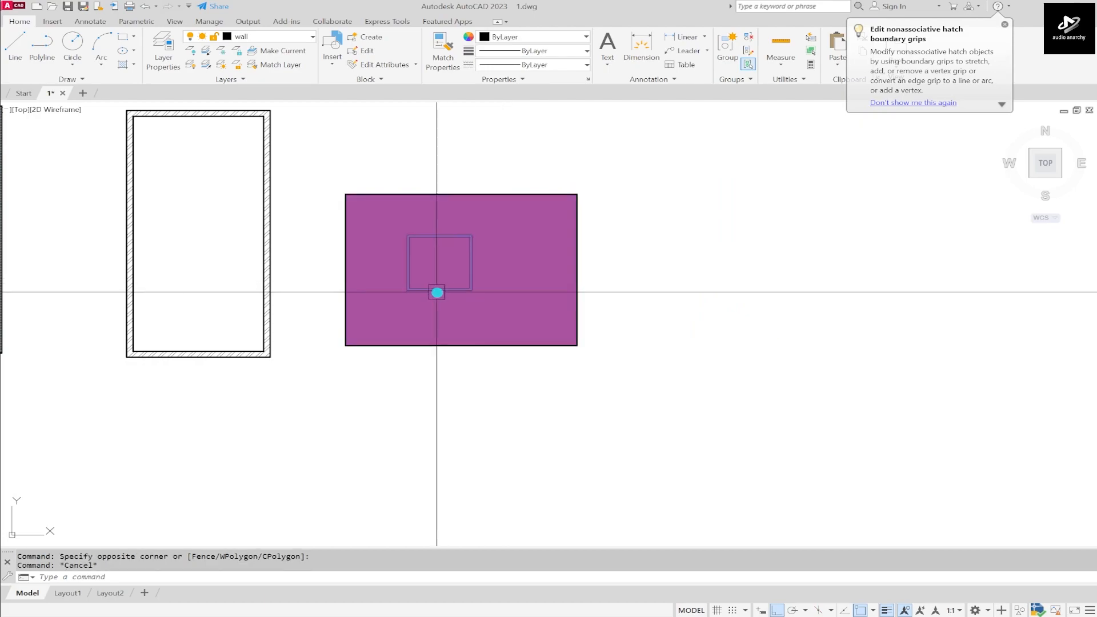
key("Escape")
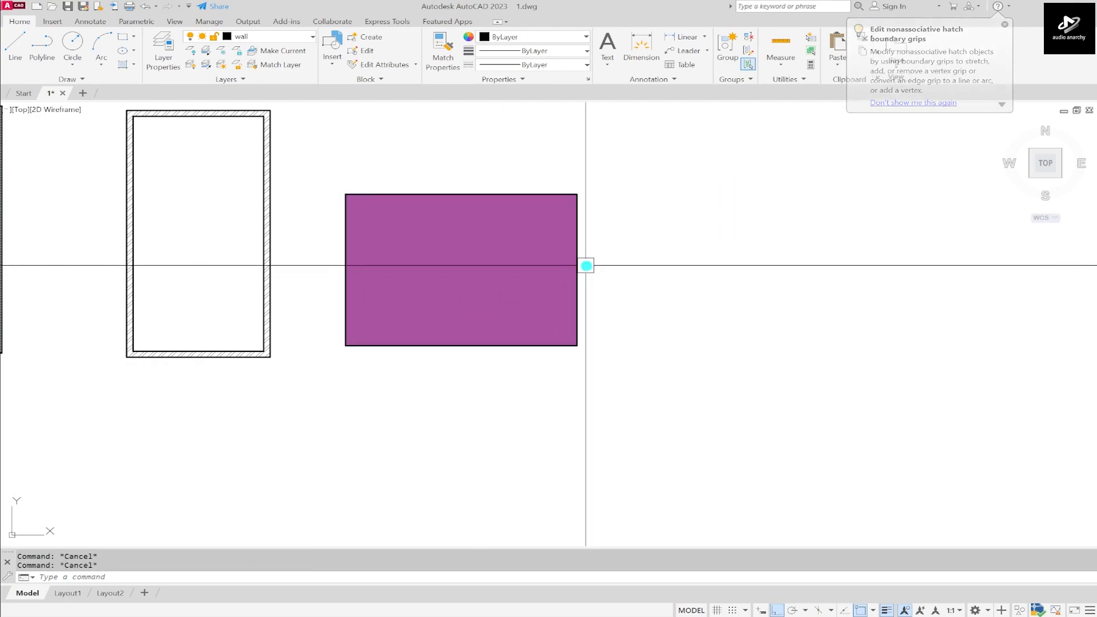
Step: Edit the purple solid hatch to a transparency of 50, preview the rectangles beneath it, and apply the change
left_click_drag(562, 265, 542, 277)
right_click(542, 277)
left_click(601, 281)
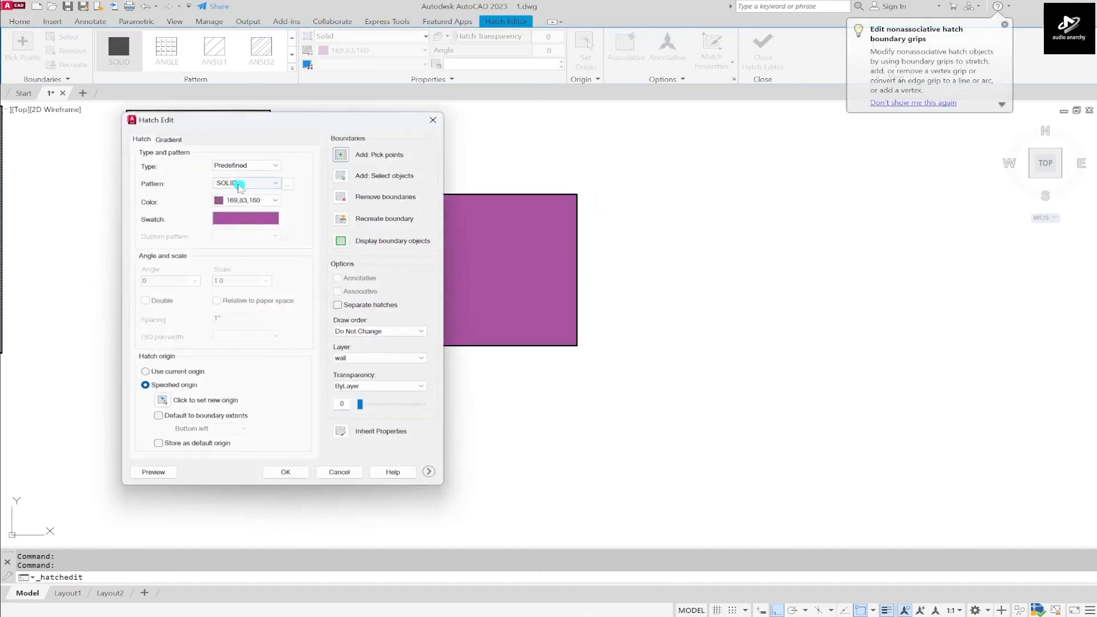
left_click_drag(360, 404, 394, 410)
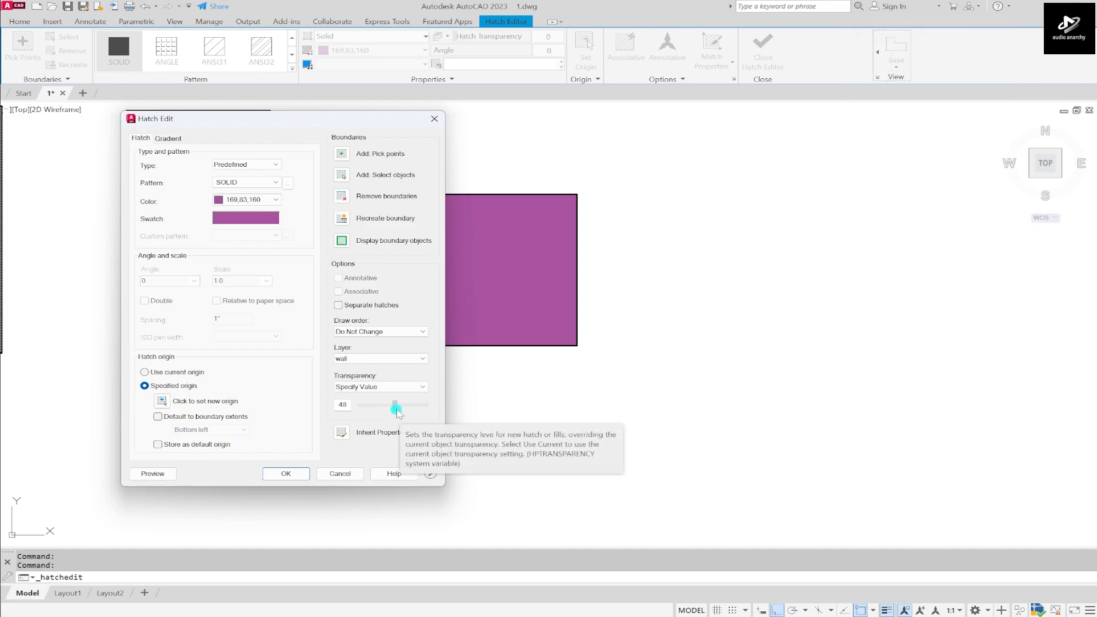
left_click(146, 474)
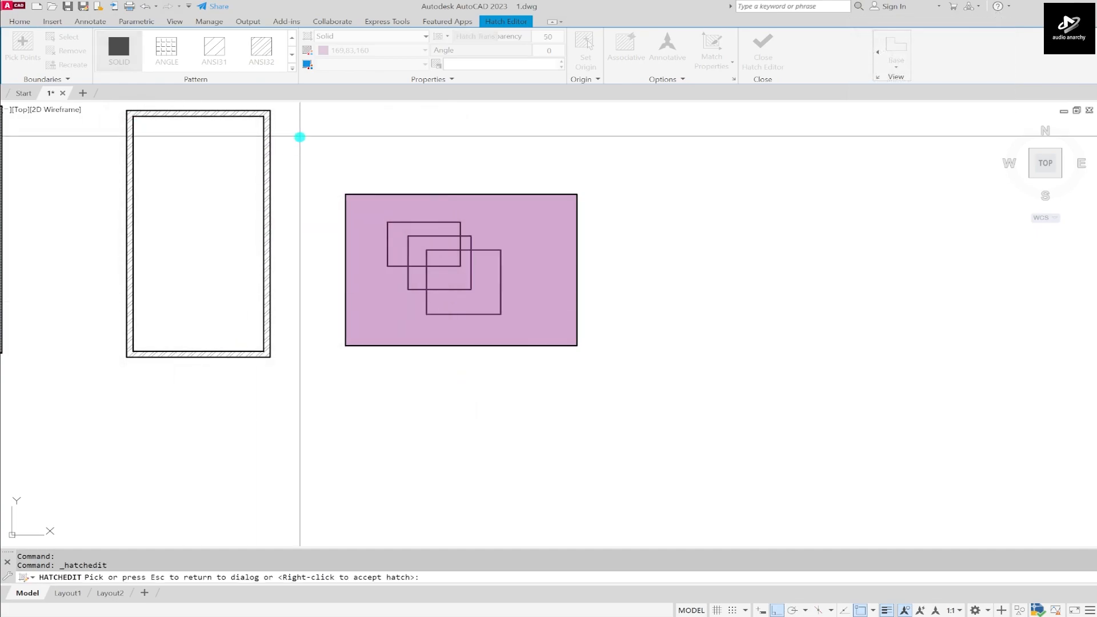
scroll(354, 311, "up", 5)
scroll(575, 184, "down", 4)
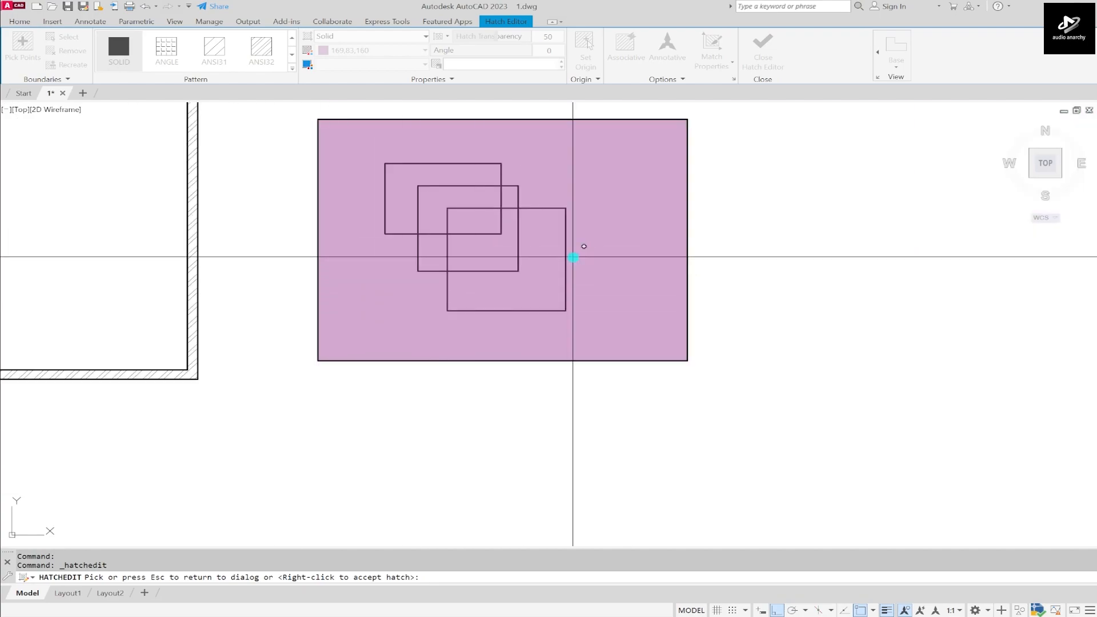
key("Escape")
left_click(289, 474)
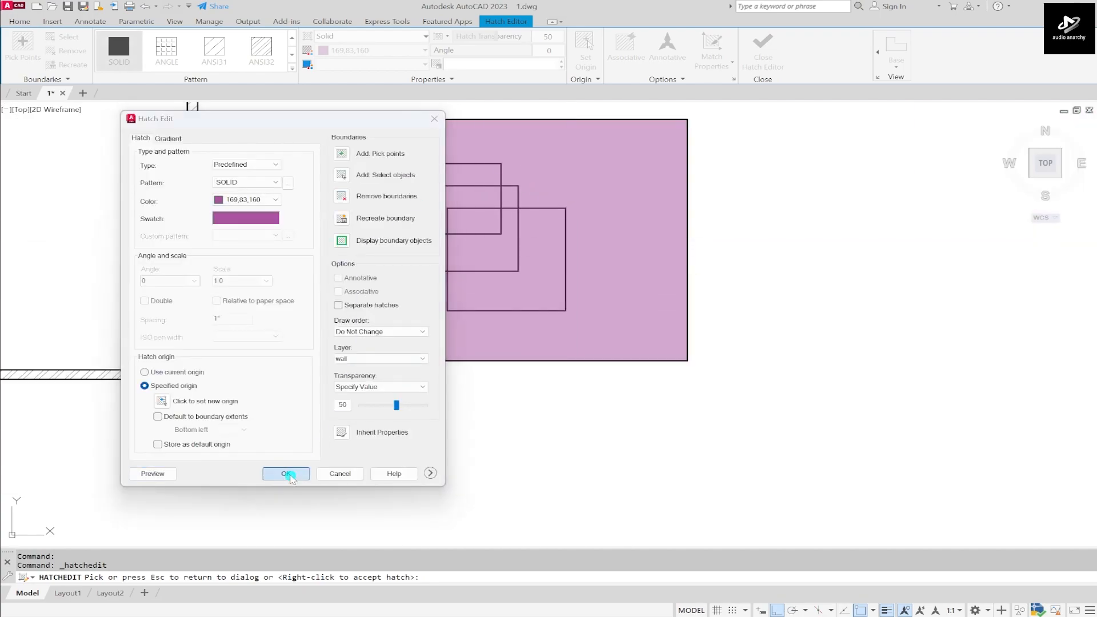
key("Escape")
key("space")
left_click(642, 238)
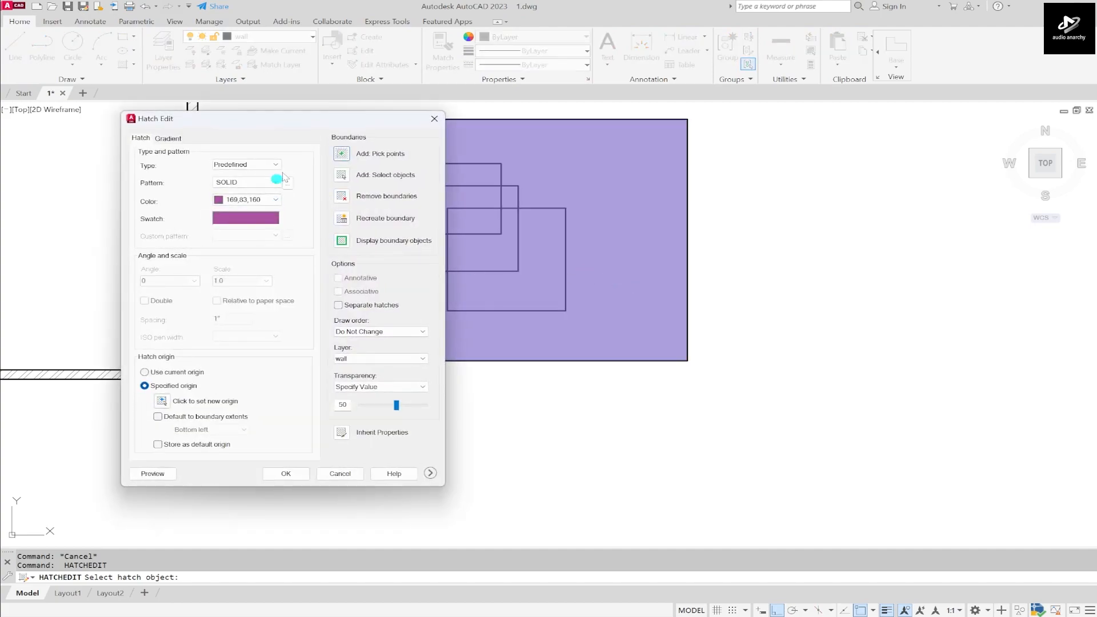
key("Escape")
key("Escape")
key("space")
left_click(615, 179)
key("Escape")
key("Escape")
Step: Erase the purple transparent hatch from the large rectangle, and undo the erasure
scroll(599, 146, "down", 4)
scroll(631, 148, "up", 4)
left_click(645, 269)
left_click(553, 364)
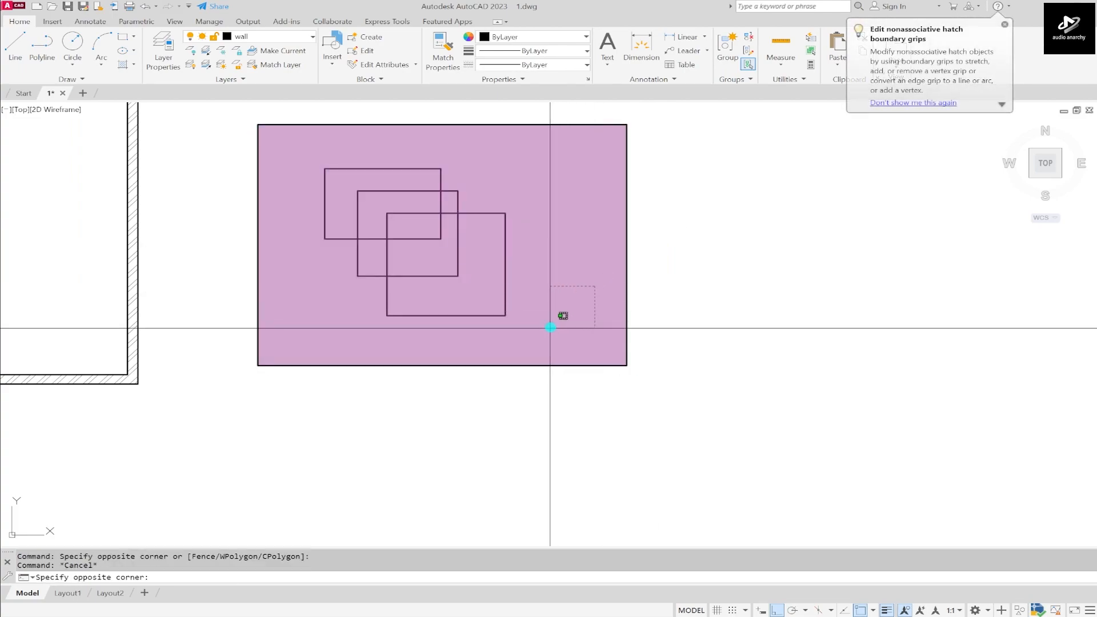
key("Delete")
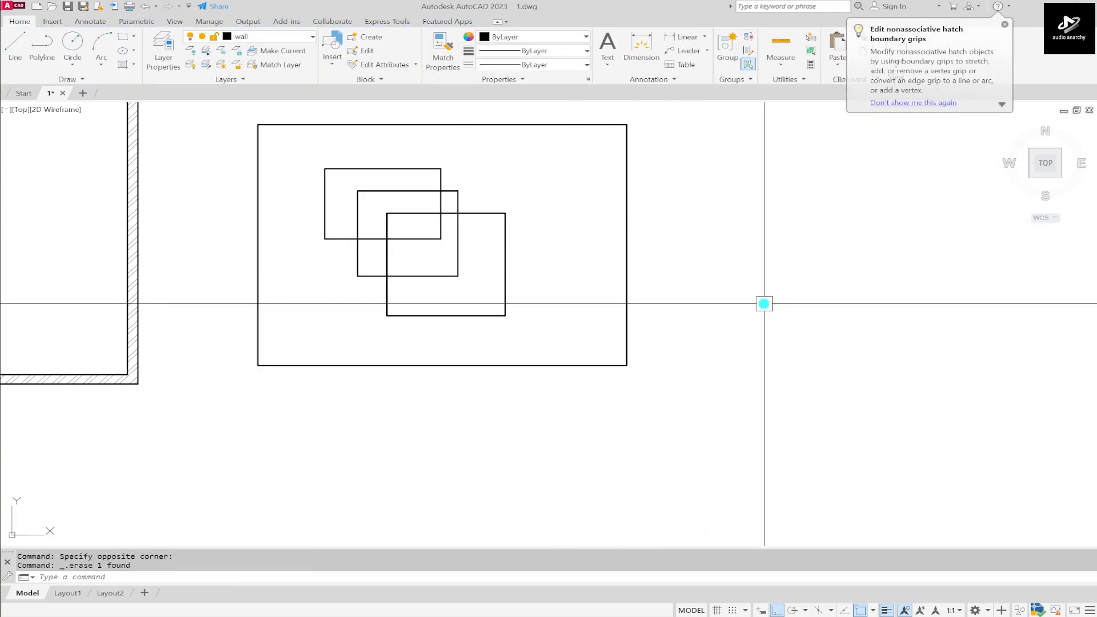
key("ctrl+z")
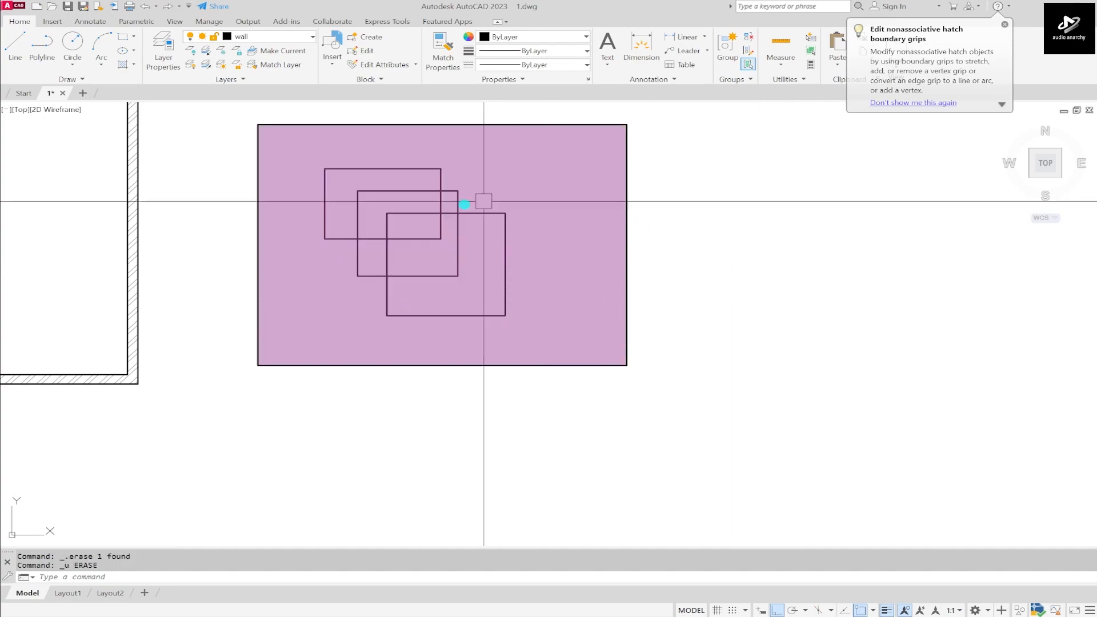
Step: Reopen the purple hatch for editing and preview it with a transparency of 32
scroll(324, 261, "down", 2)
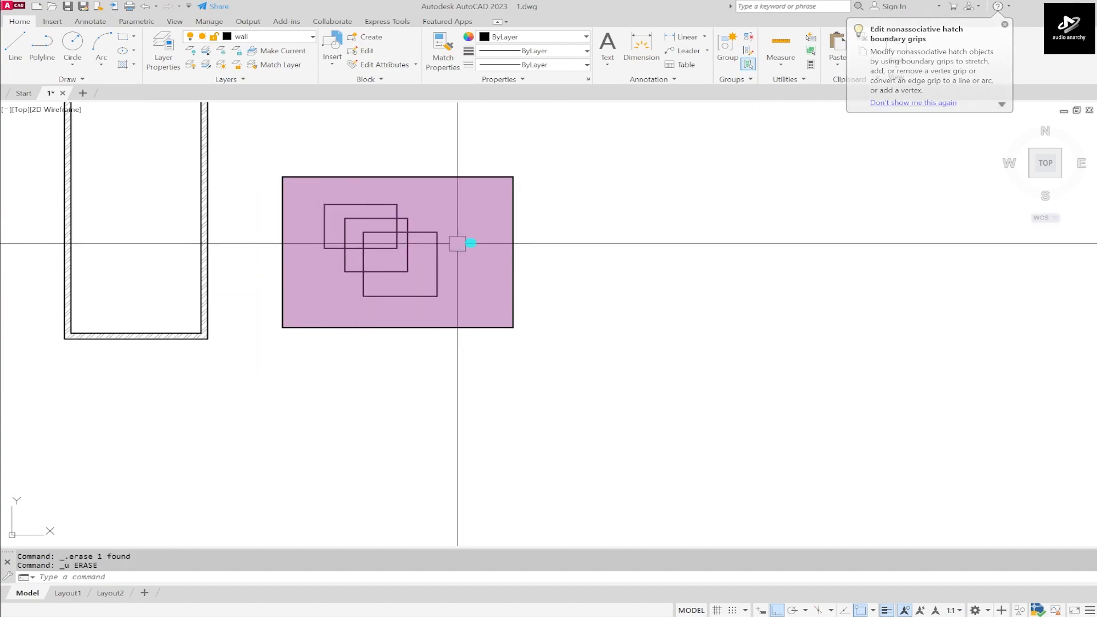
scroll(475, 241, "up", 2)
key("Escape")
left_click(495, 265)
left_click(489, 270)
right_click(488, 273)
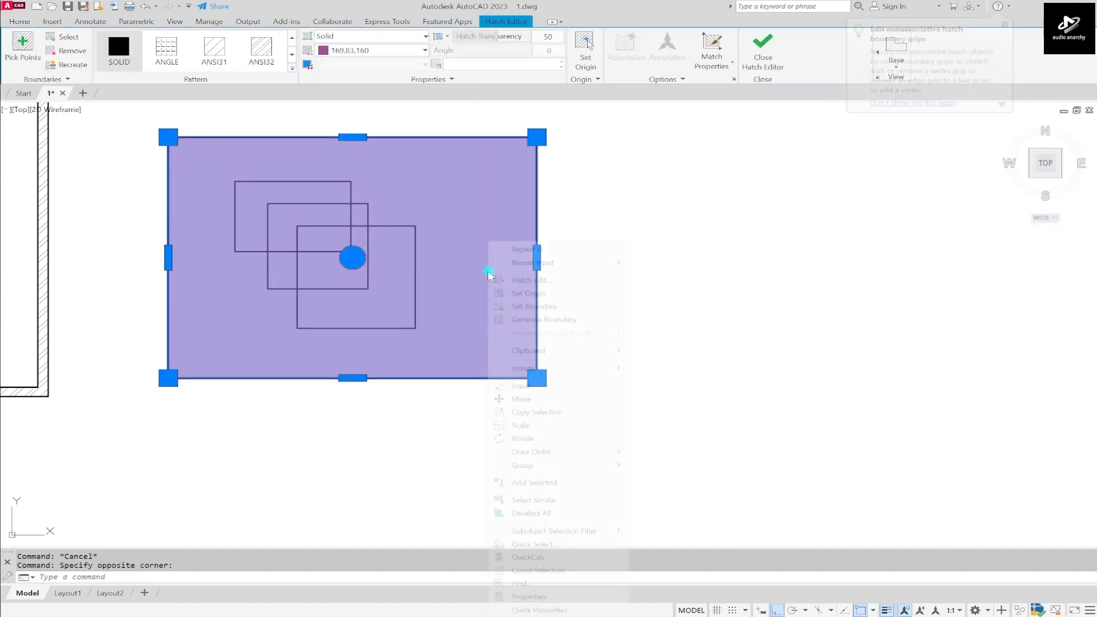
left_click(537, 282)
left_click_drag(339, 119, 780, 136)
mouse_move(837, 421)
left_mouse_down()
mouse_move(811, 421)
mouse_move(825, 420)
left_mouse_up()
left_click(600, 489)
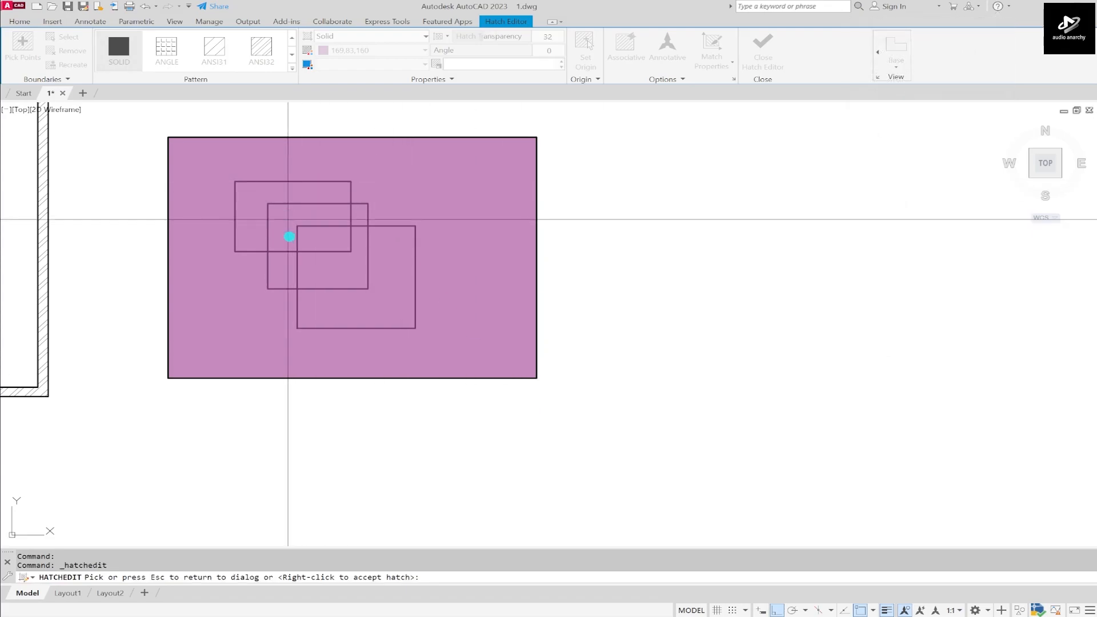
key("Escape")
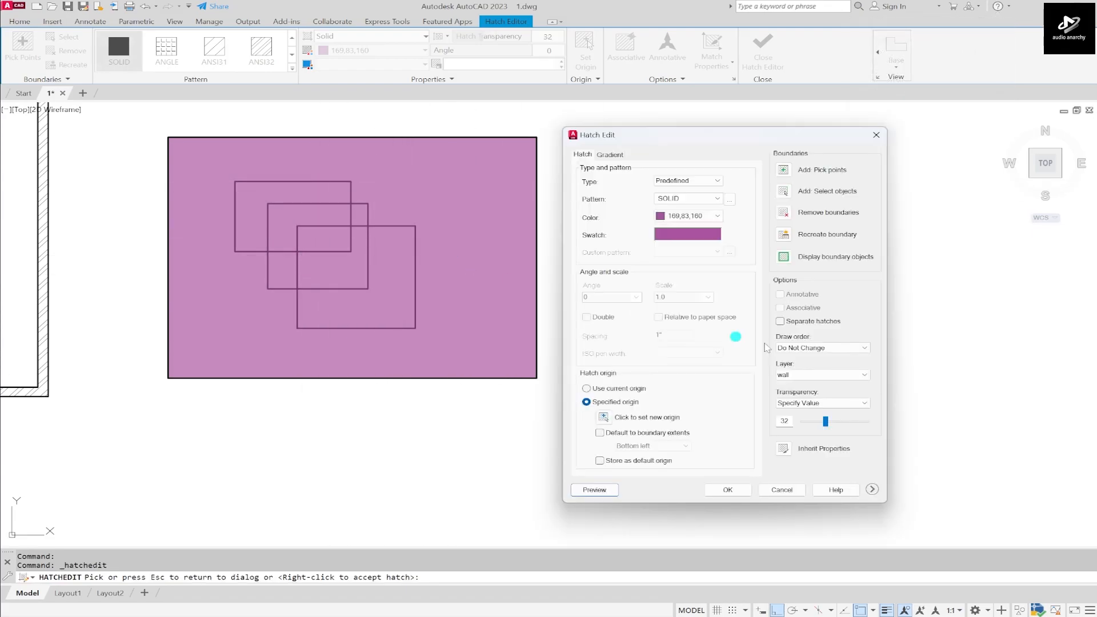
Step: Preview the purple hatch at transparencies of 90 and 27, and leave the hatch edit without applying
left_click_drag(824, 421, 871, 421)
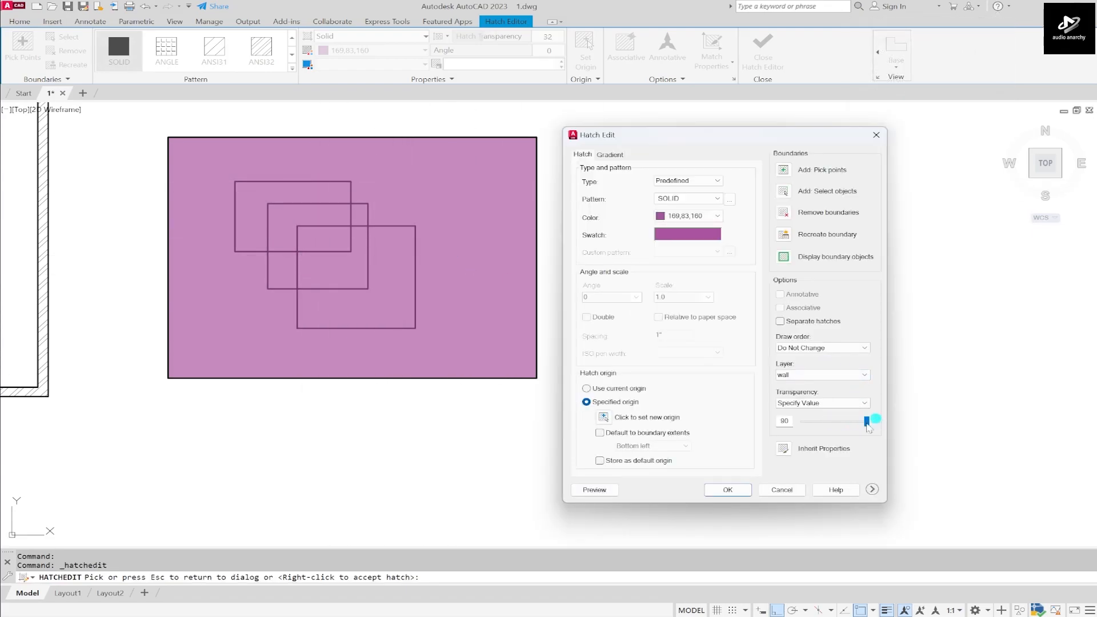
left_click(594, 490)
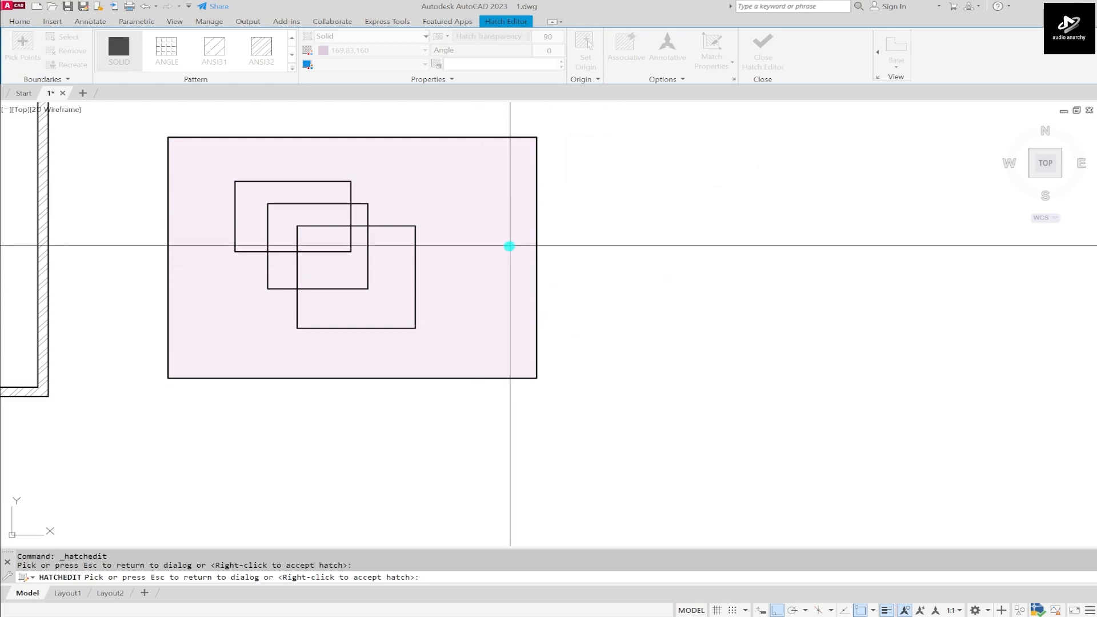
key("Escape")
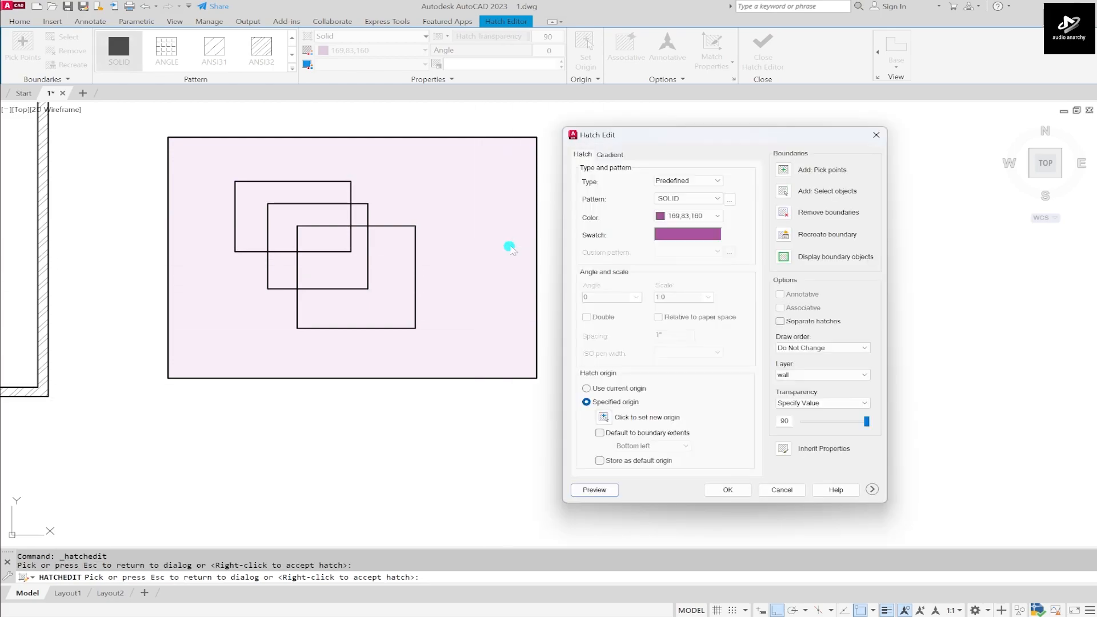
left_click_drag(867, 420, 798, 434)
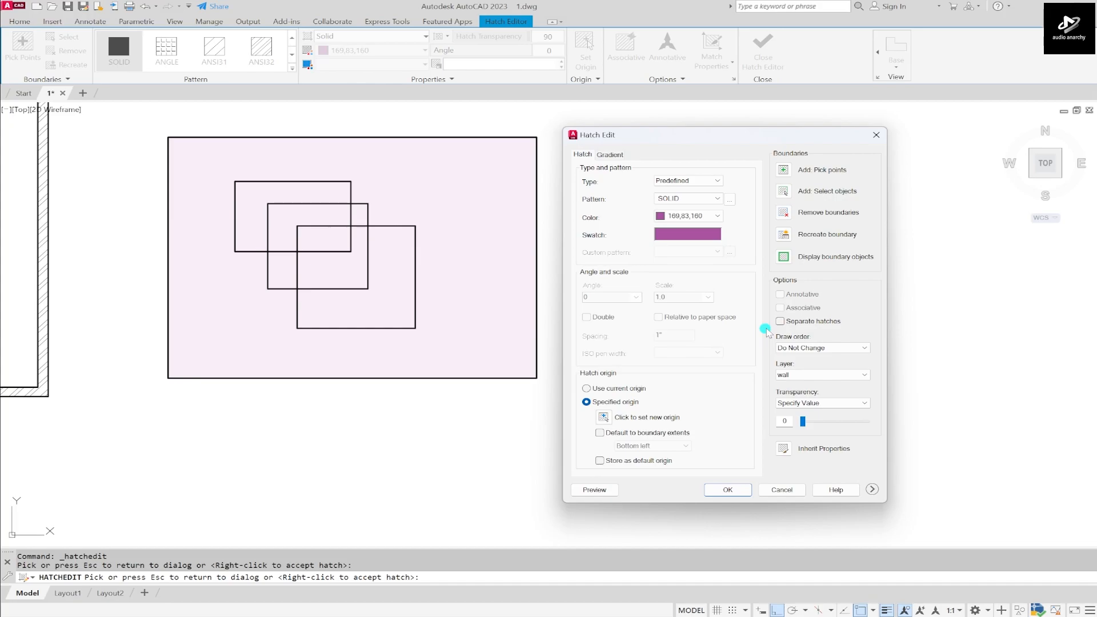
left_click(595, 489)
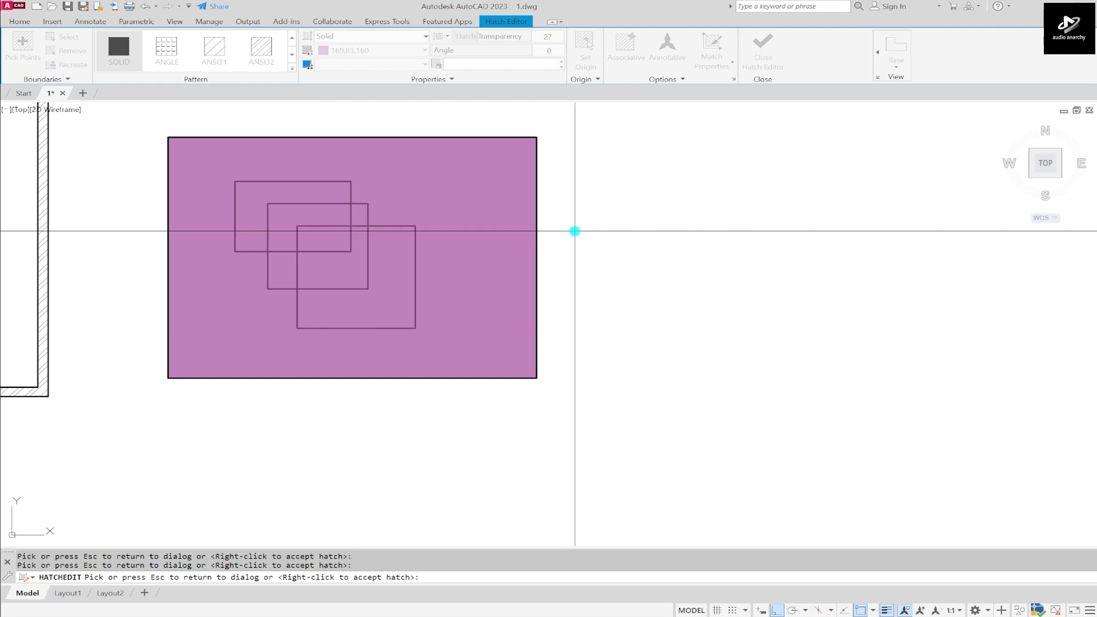
key("Escape")
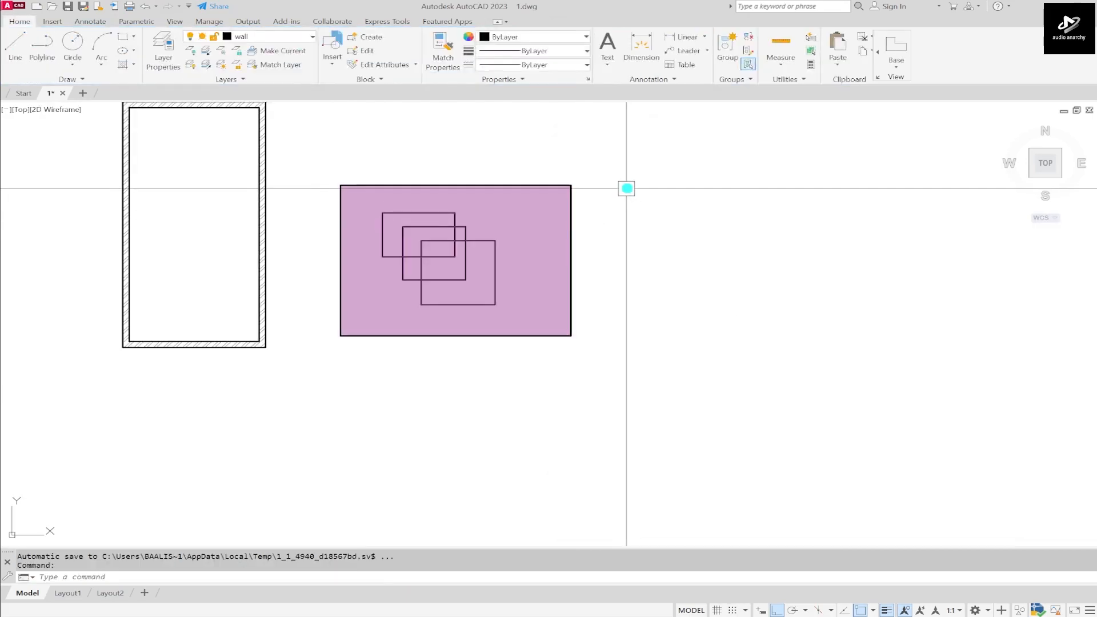
Step: Erase the purple hatch together with the enclosing rectangle and the three overlapping rectangles inside it
left_click(599, 163)
left_click(391, 359)
key("Delete")
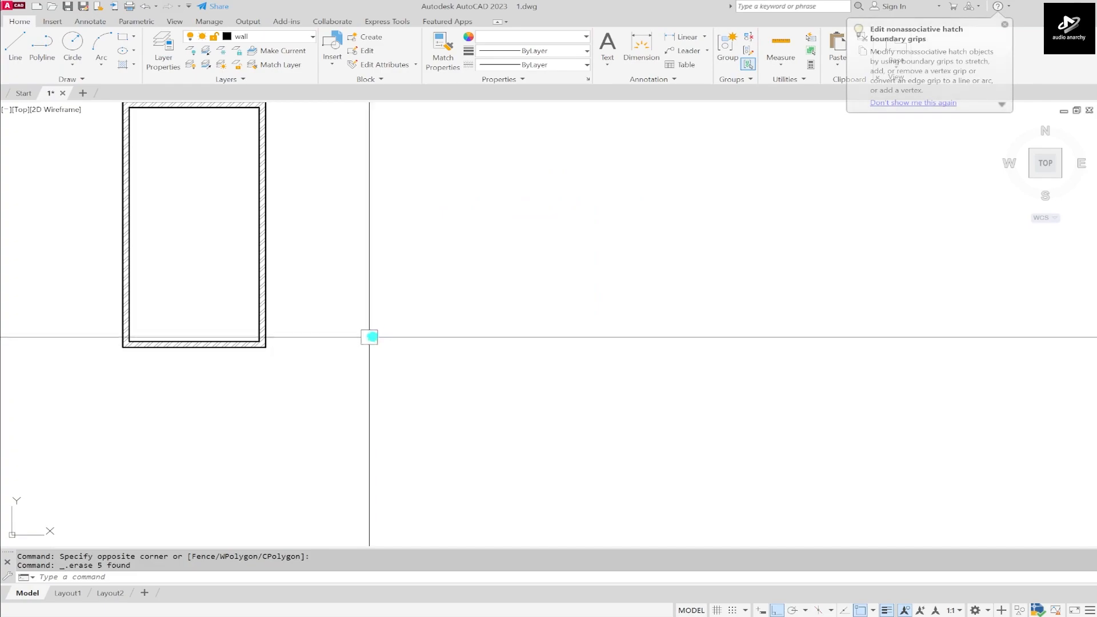
Step: Open the wall's ANSI32 hatch for editing and set up a one-color gradient with a green true color
type("hatchedit")
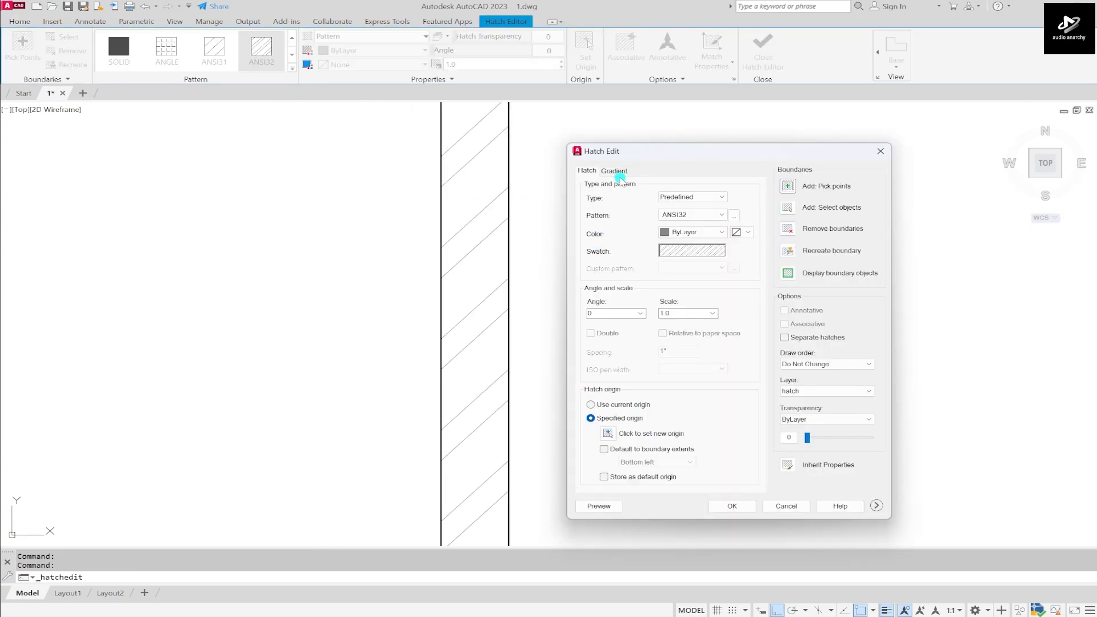
left_click(615, 171)
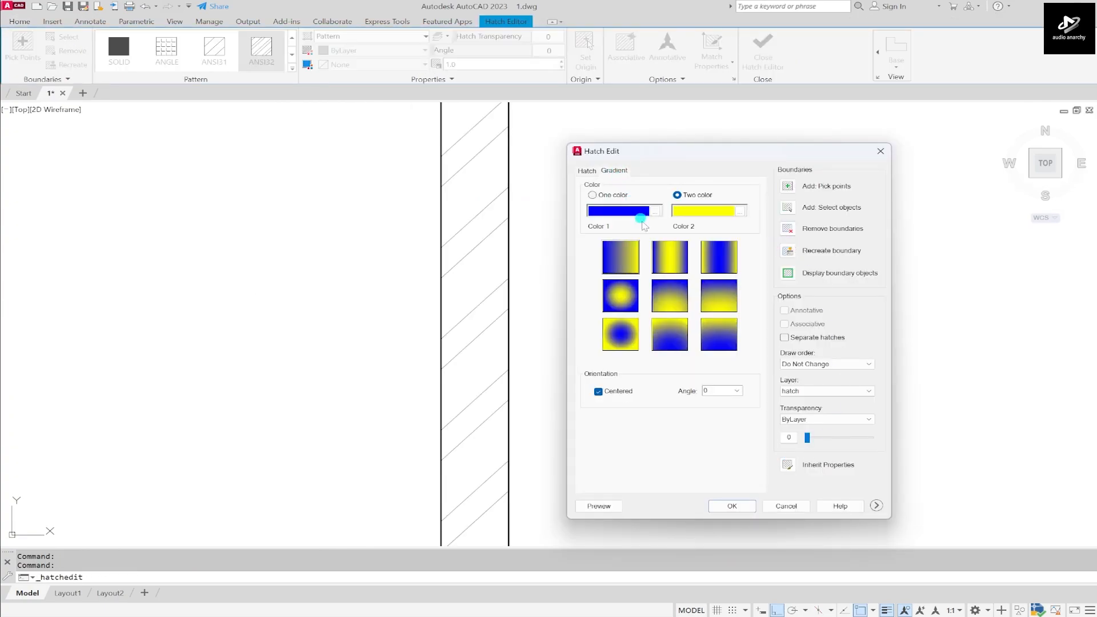
left_click(600, 197)
left_click(655, 211)
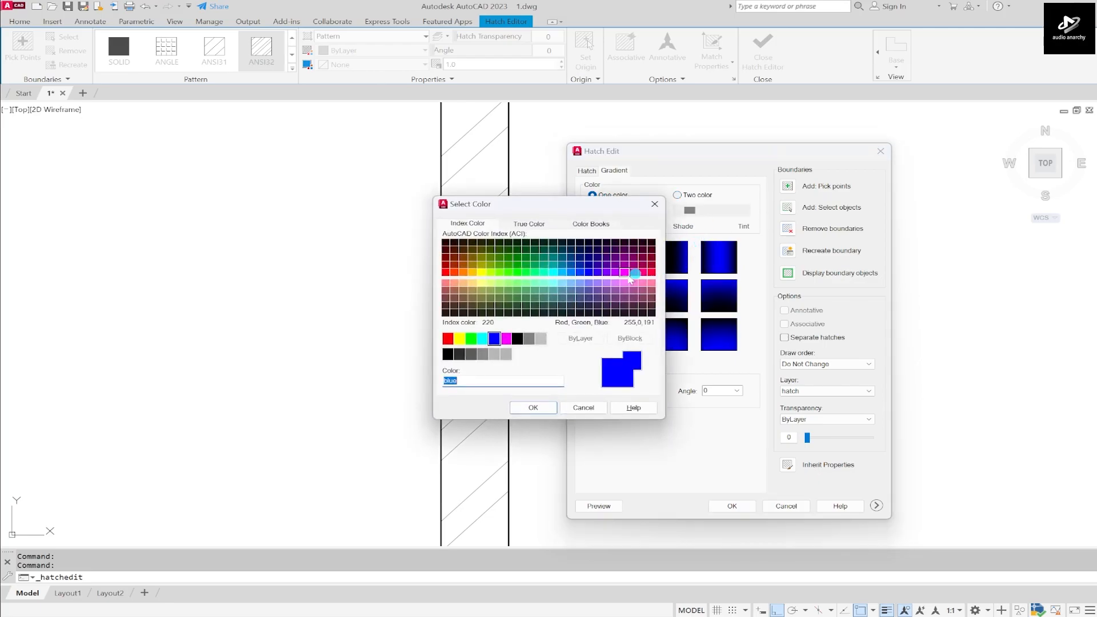
left_click(541, 229)
left_click_drag(553, 299, 486, 328)
left_click(535, 407)
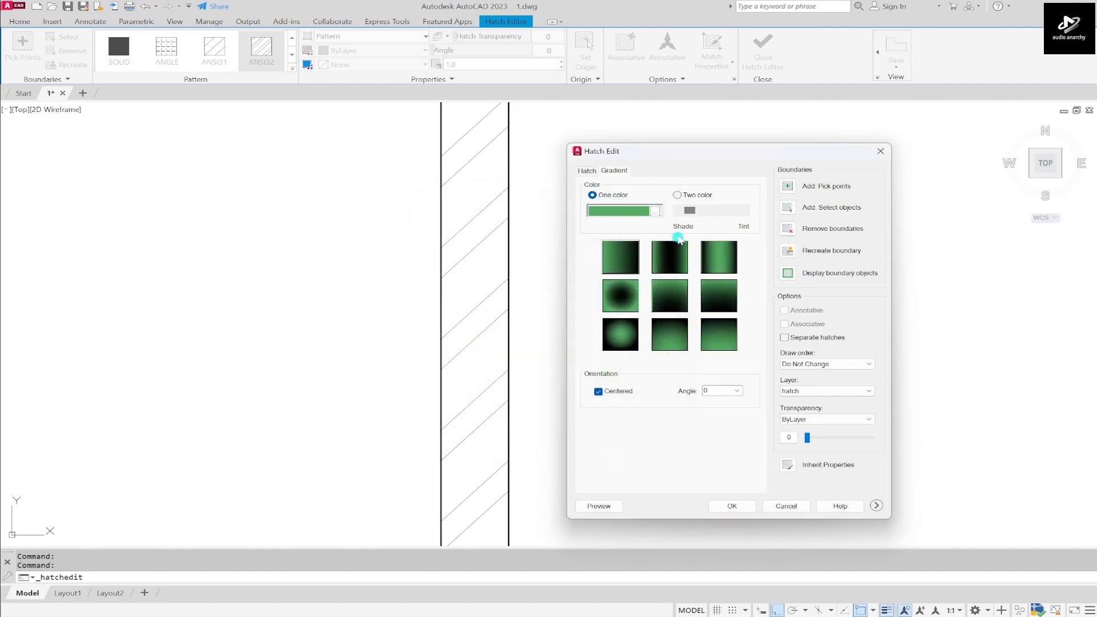
Step: Shift the green gradient from shade toward tint, try it uncentered, restore centering, and check the available angles
mouse_move(690, 212)
left_mouse_down()
mouse_move(743, 211)
mouse_move(692, 215)
left_mouse_up()
left_click_drag(692, 213, 734, 210)
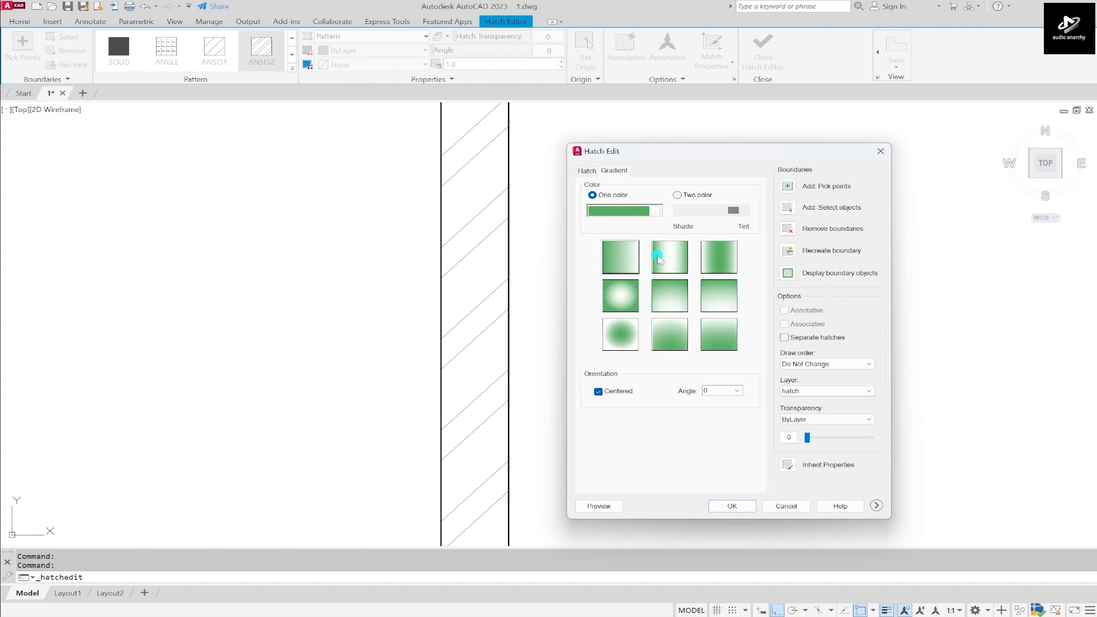
left_click(598, 392)
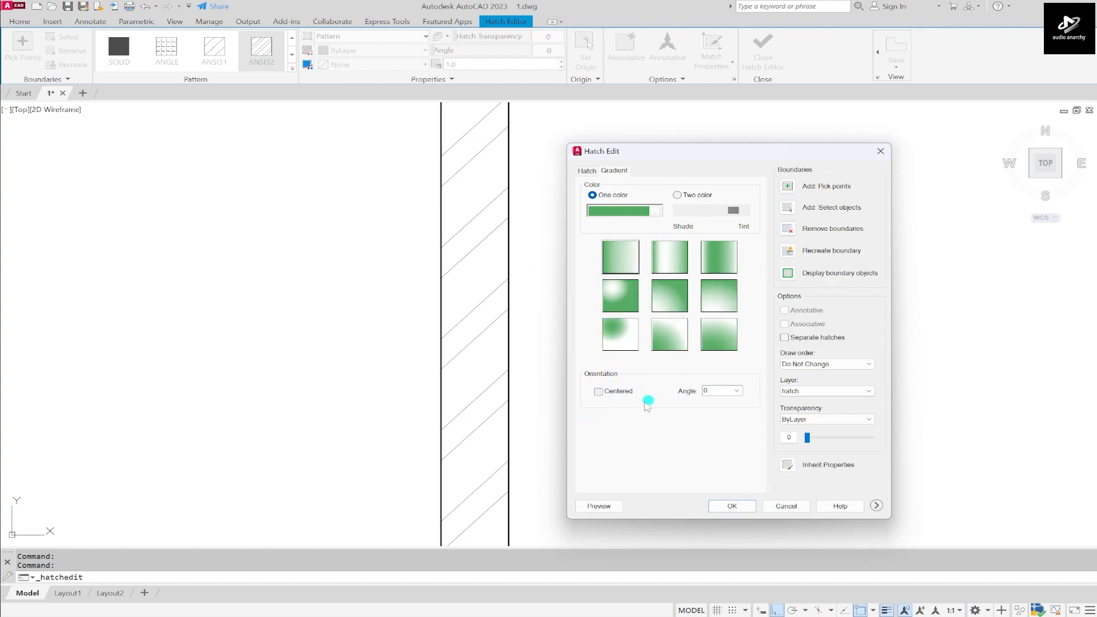
left_click(598, 393)
left_click(734, 392)
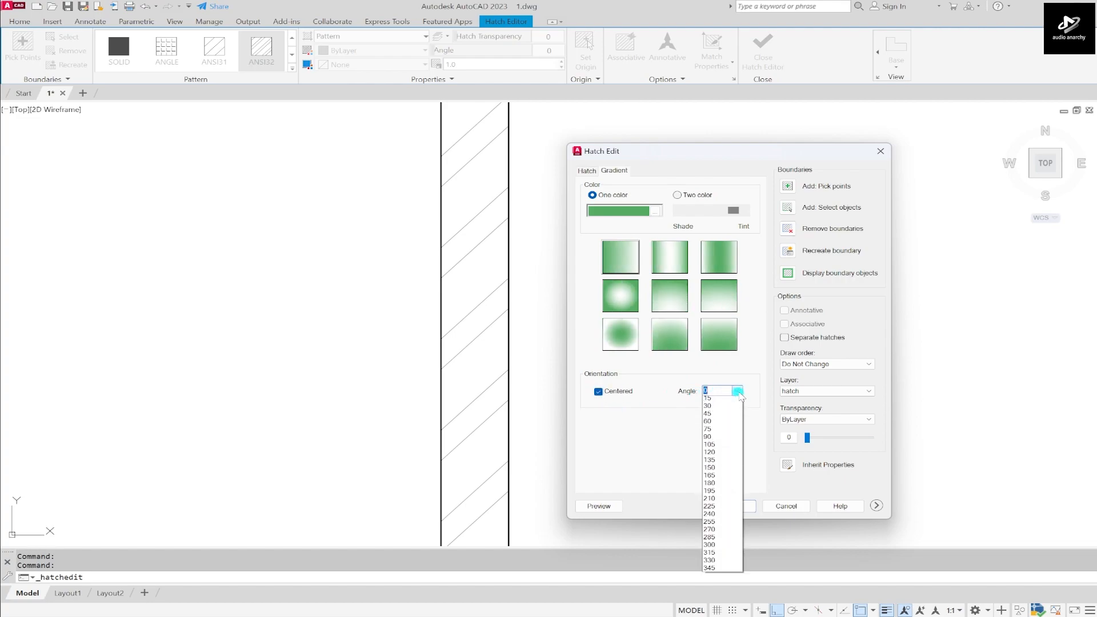
left_click(663, 446)
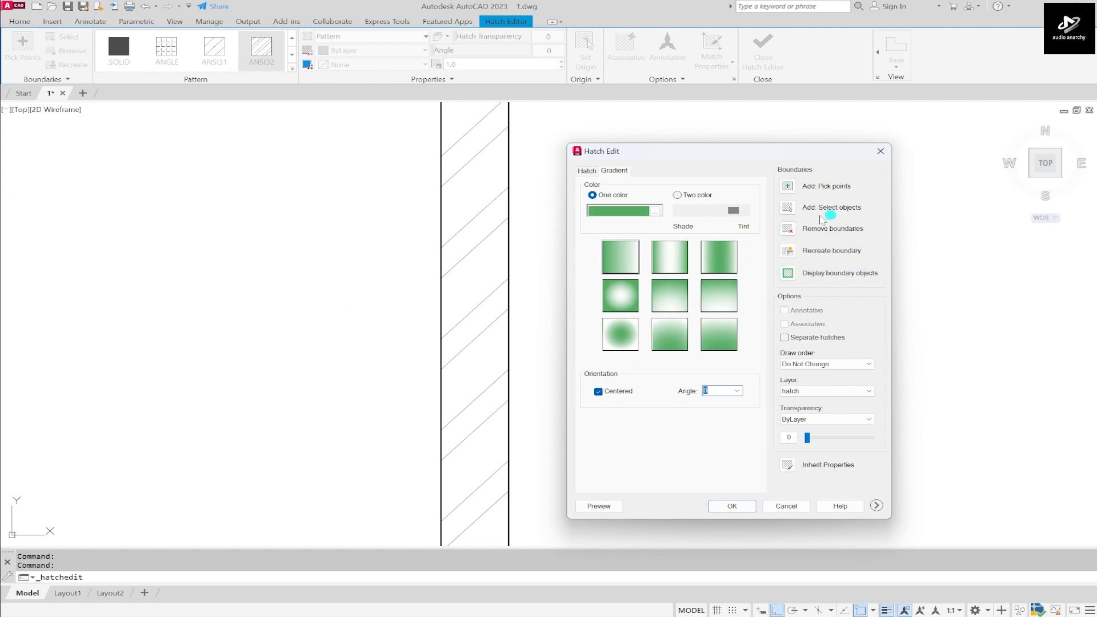
Step: Set the wall hatch's transparency mode to Specify Value
left_click(785, 337)
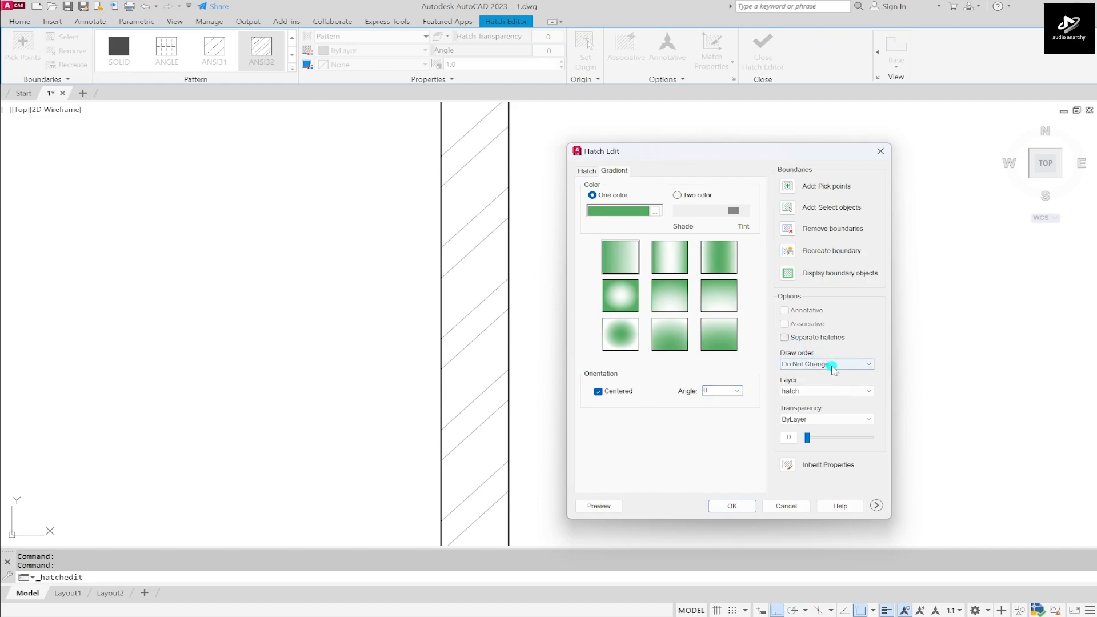
left_click(817, 419)
left_click(822, 440)
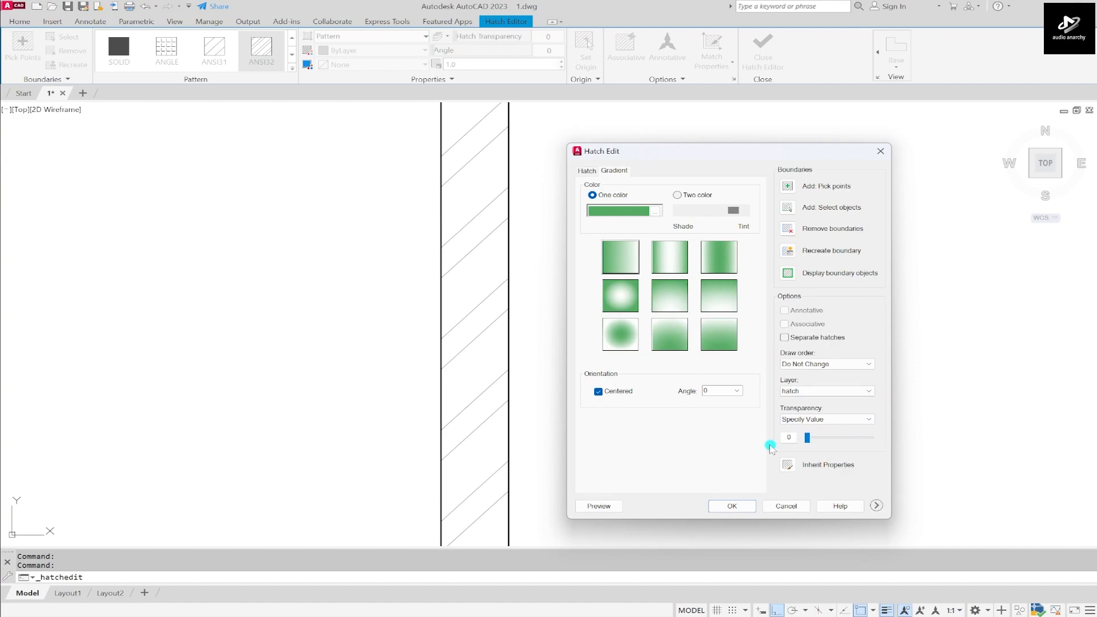
Step: Switch the wall hatch's gradient to two colors and set Color 1 to a grayish green
left_click(679, 196)
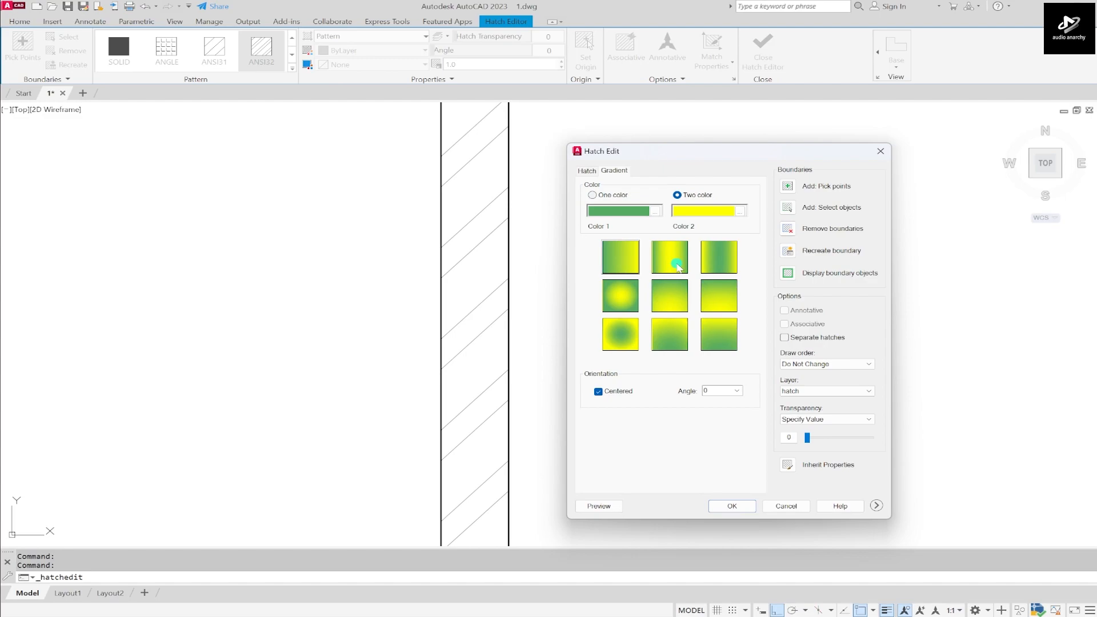
left_click(654, 211)
left_click(519, 347)
left_click(481, 349)
left_click(534, 409)
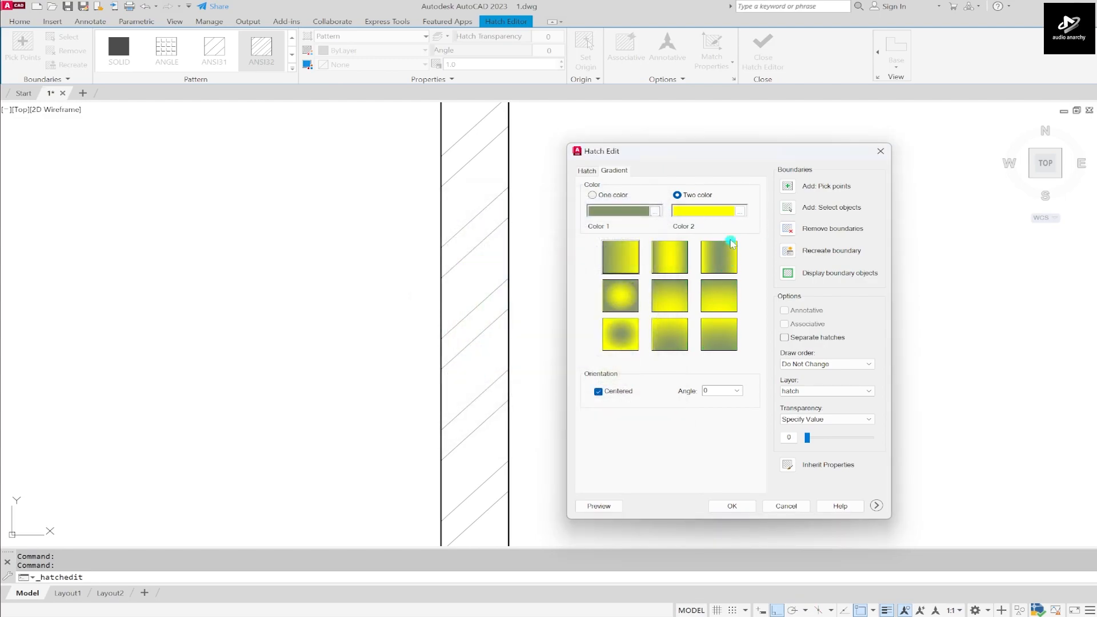
Step: Set the gradient's Color 2 to index color 64
left_click(740, 210)
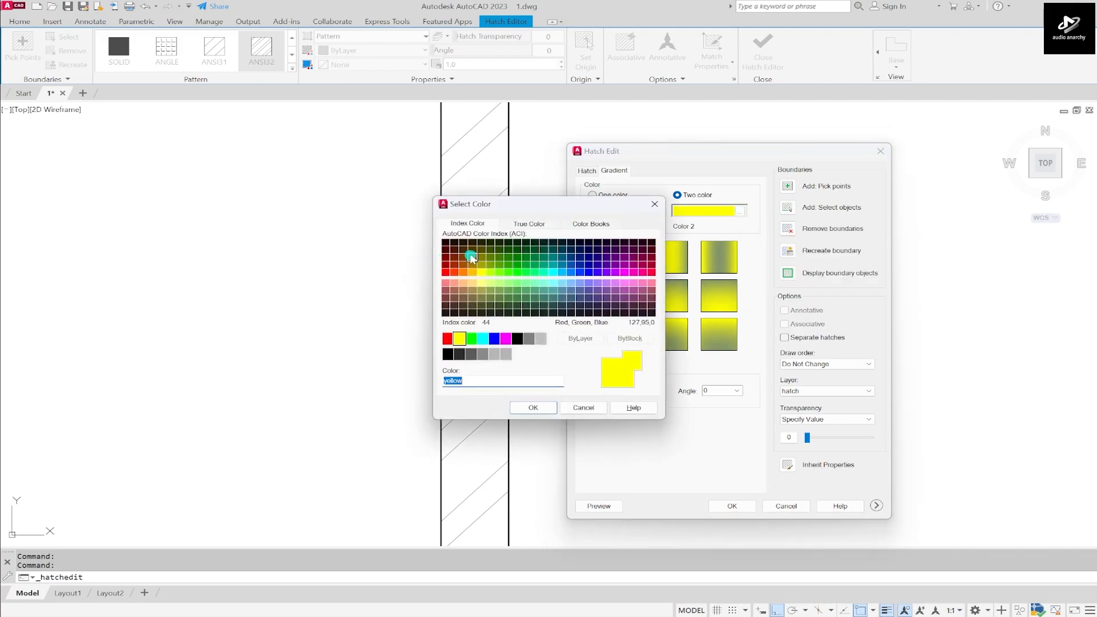
left_click(492, 255)
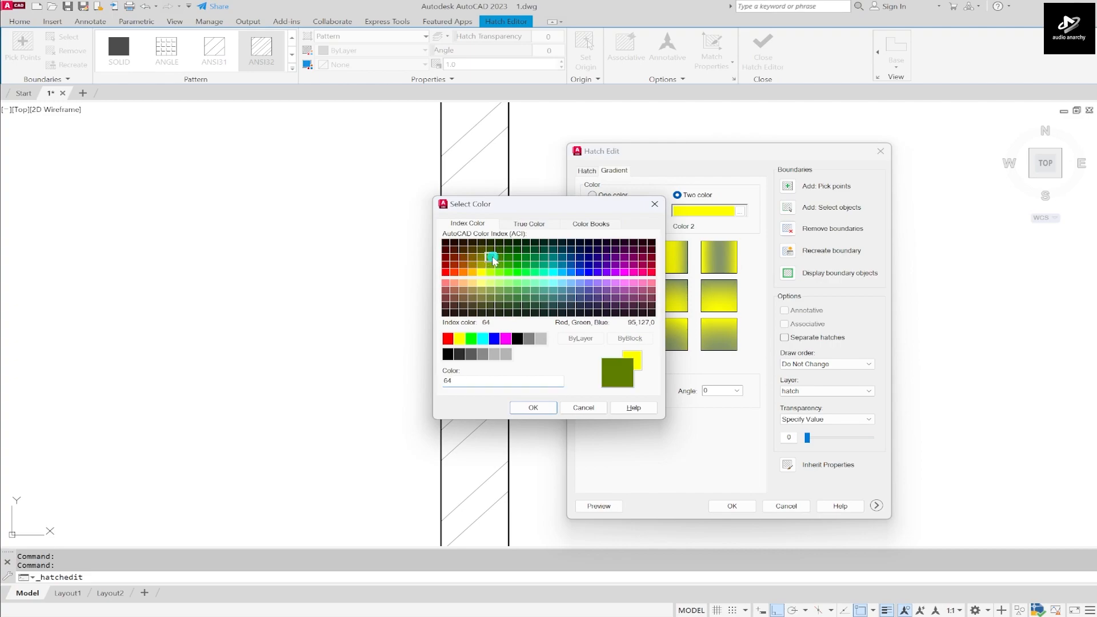
left_click(532, 407)
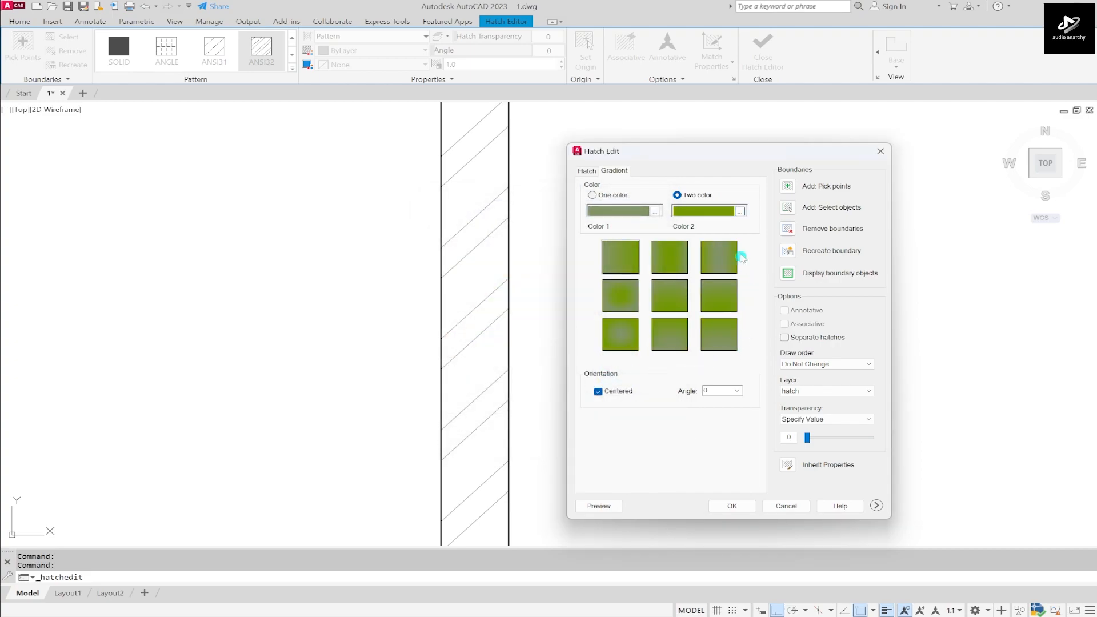
Step: Brighten the wall gradient's Color 2 to lime green, true color 195,255,15, and keep the gradient centered
left_click(740, 211)
left_click(528, 223)
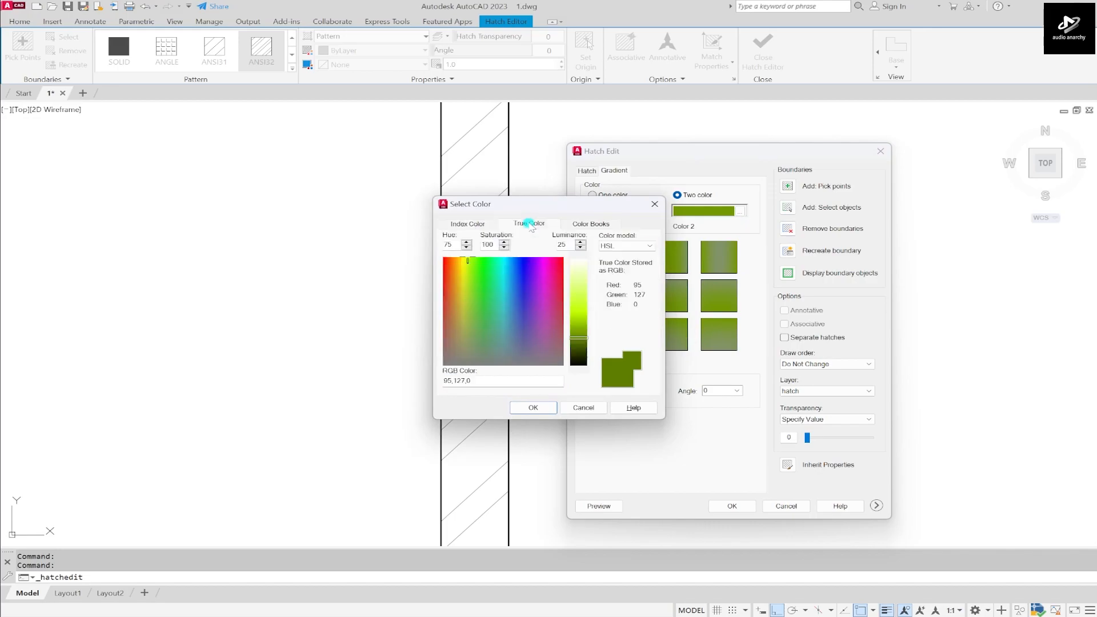
left_click(575, 324)
left_click(533, 408)
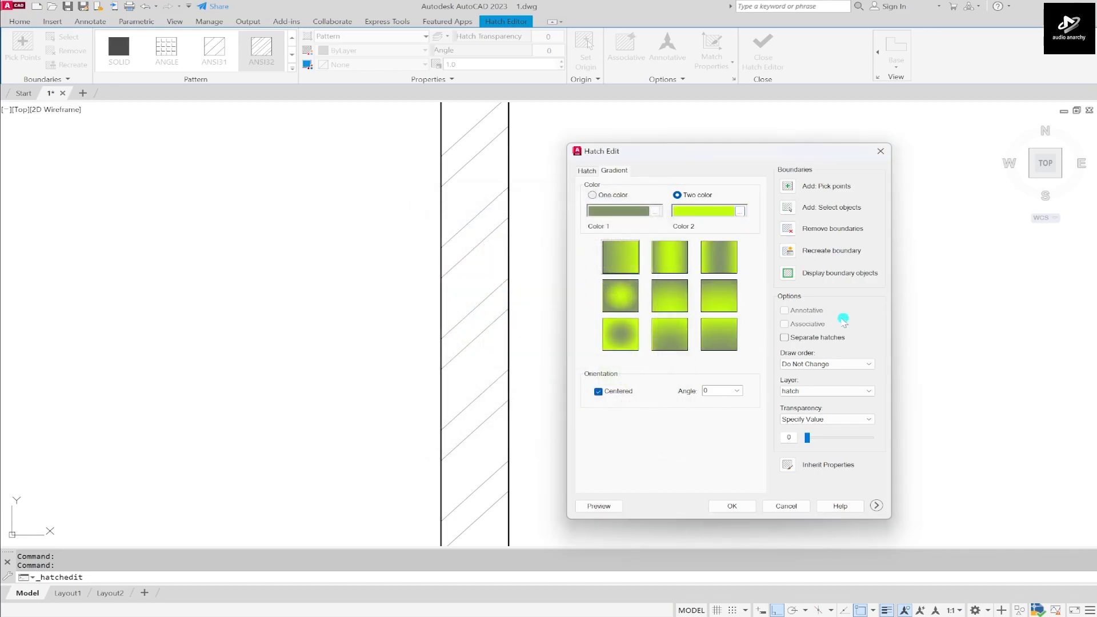
left_click(599, 391)
left_click(599, 391)
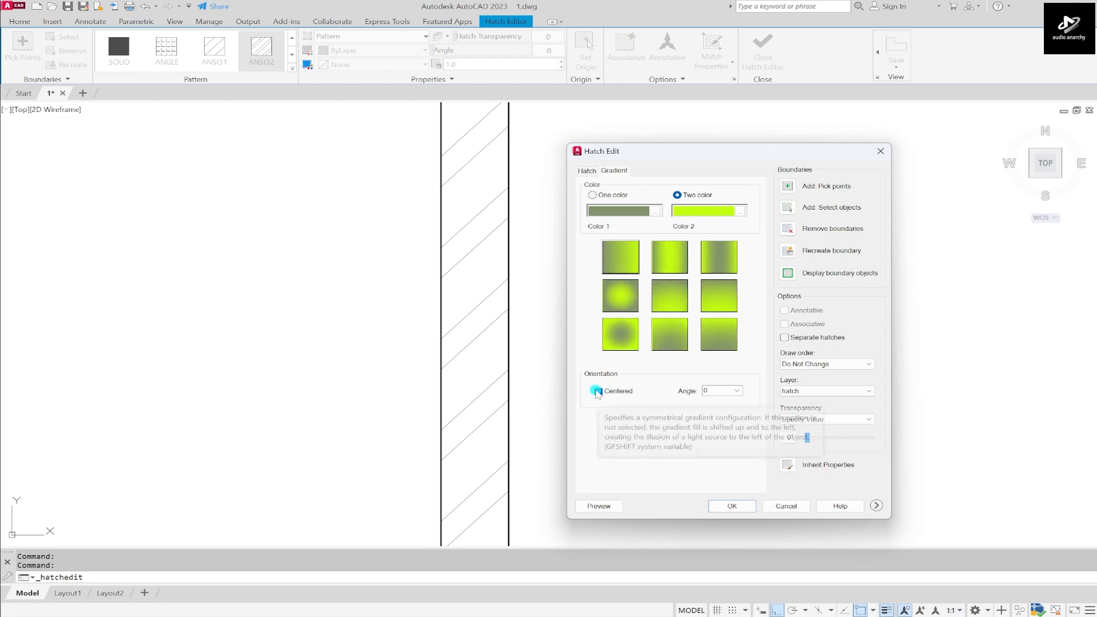
Step: Add the wall outlines as boundary objects for the hatch and apply the two-color gradient to the wall
left_click(607, 506)
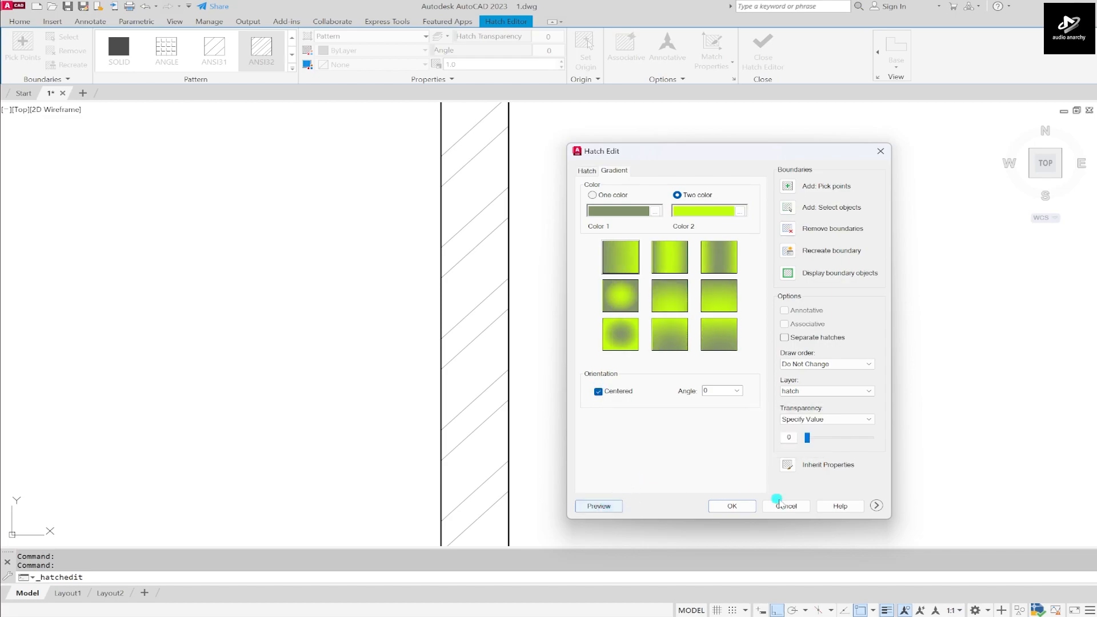
left_click(797, 208)
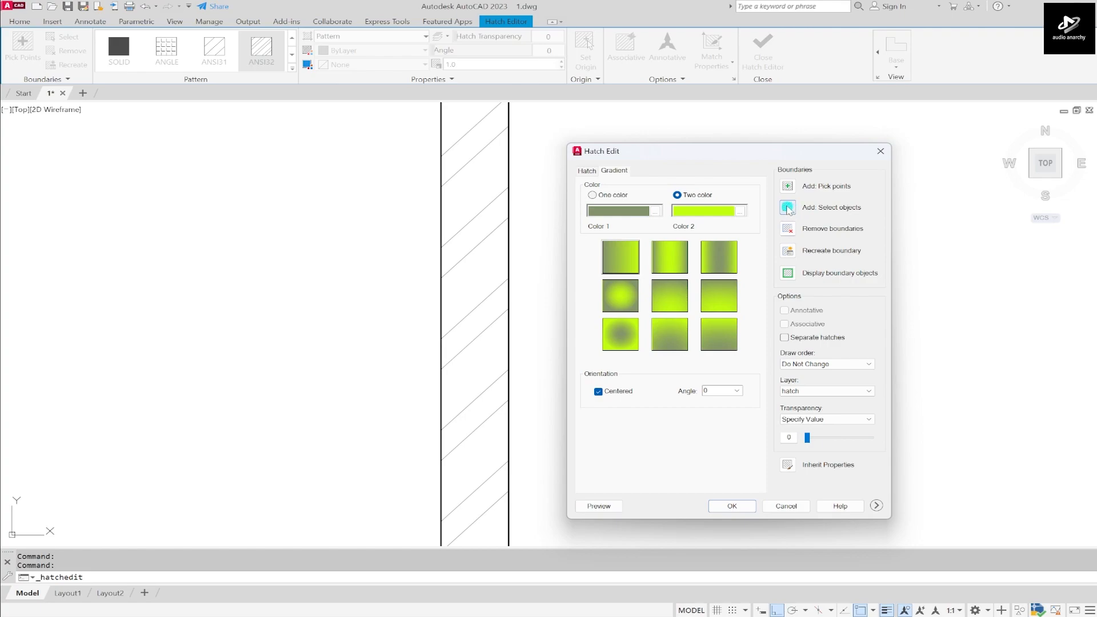
scroll(679, 251, "down", 5)
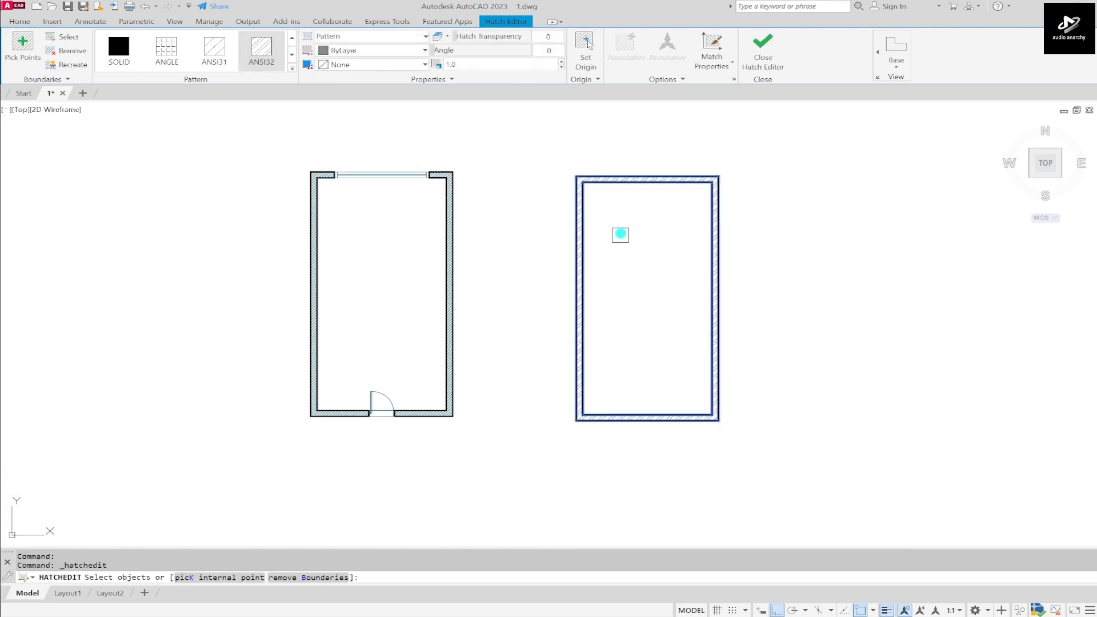
scroll(620, 236, "up", 4)
left_click(630, 158)
scroll(668, 145, "up", 10)
left_click(640, 225)
key("Return")
key("Return")
scroll(617, 253, "down", 10)
key("Escape")
key("Escape")
scroll(716, 217, "down", 4)
scroll(620, 222, "up", 6)
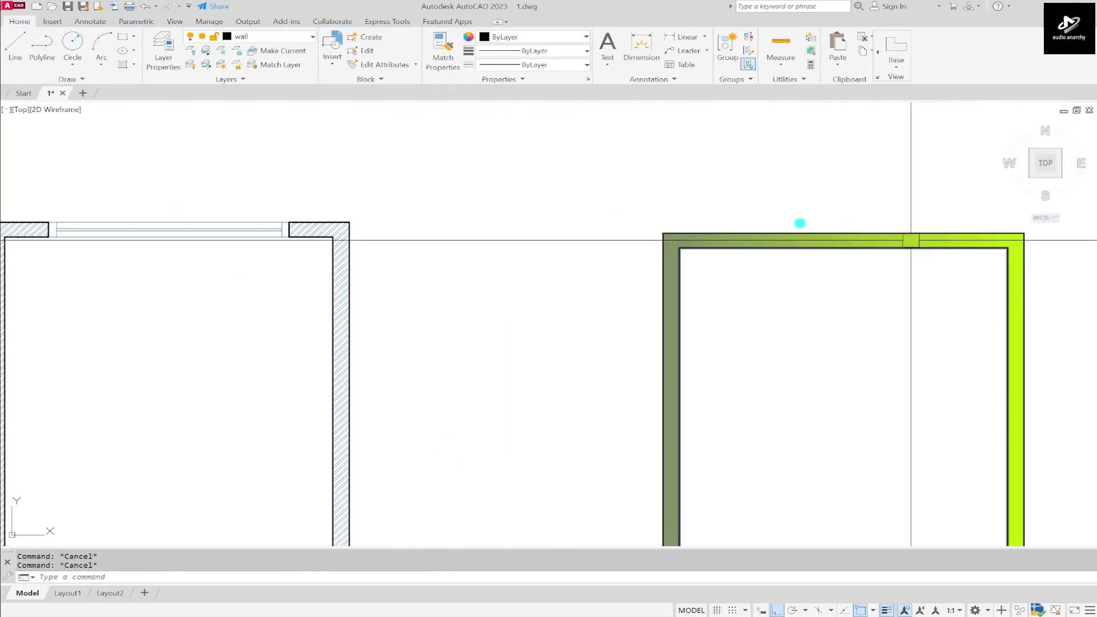
Step: Erase the gradient hatch from the wall of the second room
scroll(885, 206, "down", 3)
scroll(743, 282, "up", 8)
left_click(734, 254)
left_click(725, 311)
key("Delete")
scroll(645, 254, "down", 8)
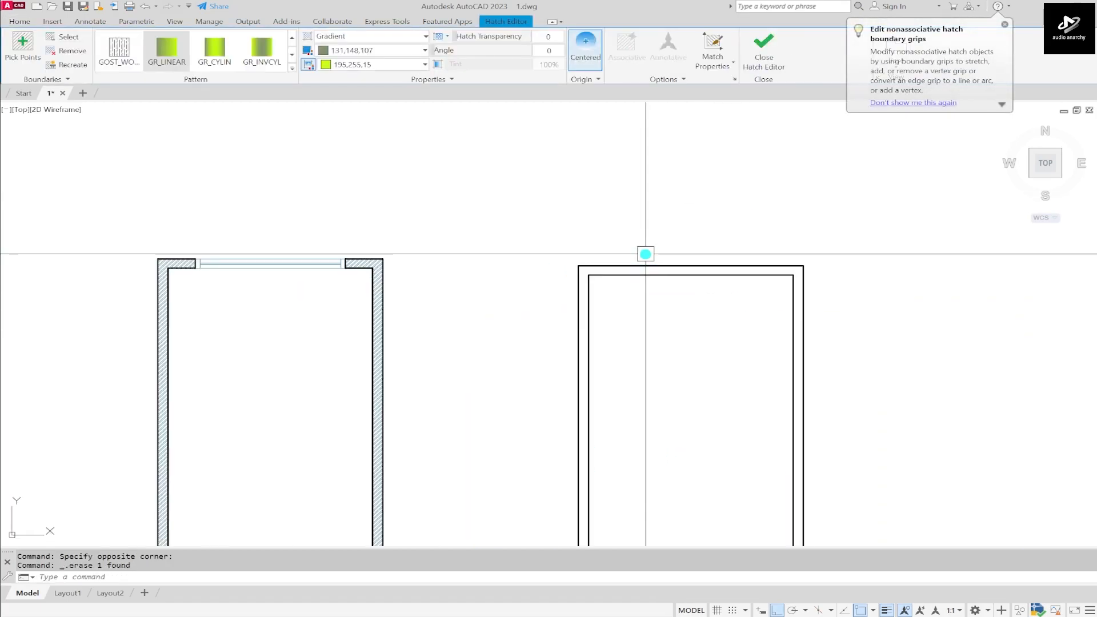
Step: Fill the interior of the second room's inner rectangle with a solid hatch
type("h")
key("Return")
left_click(23, 38)
left_click(668, 335)
key("Return")
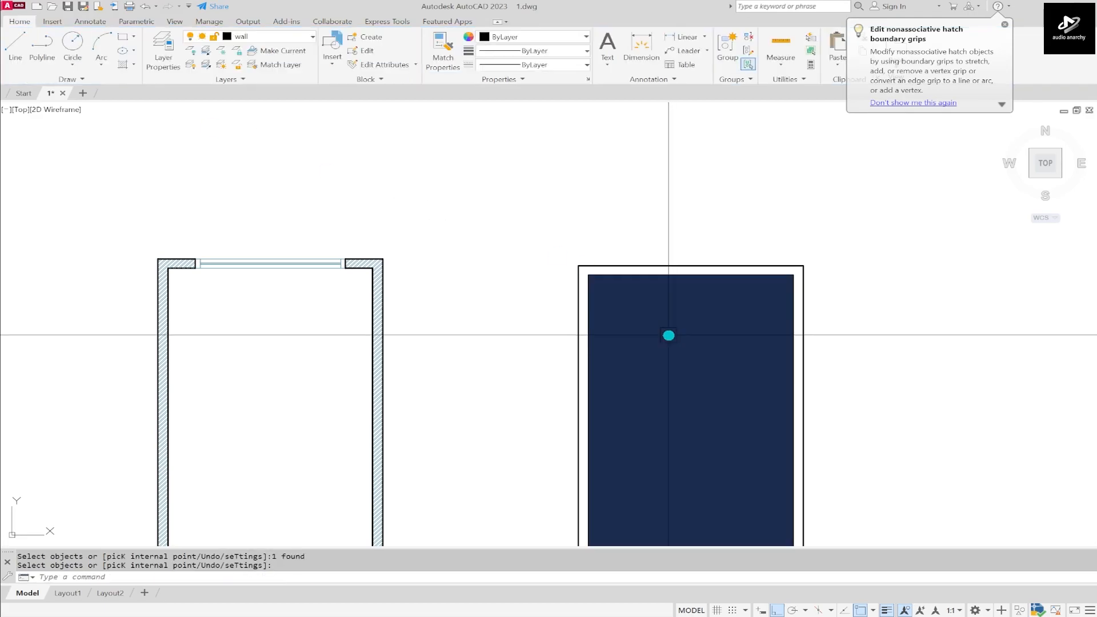
Step: Change the room interior's solid hatch to a linear two-color gradient from blue to yellow
left_click(649, 268)
right_click(650, 243)
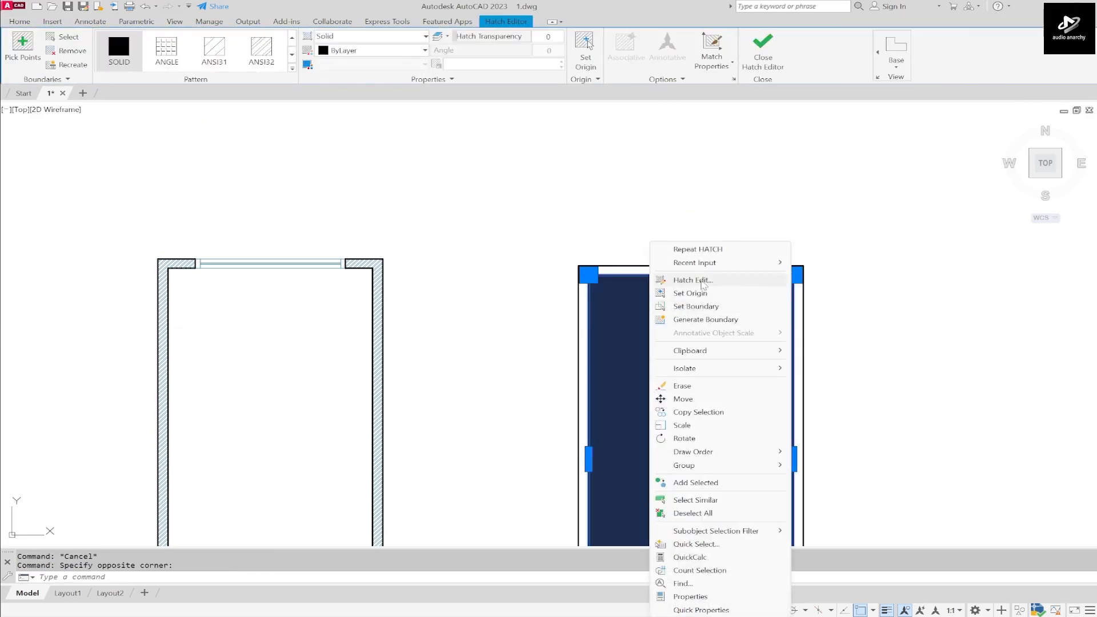
left_click(693, 280)
left_click(624, 172)
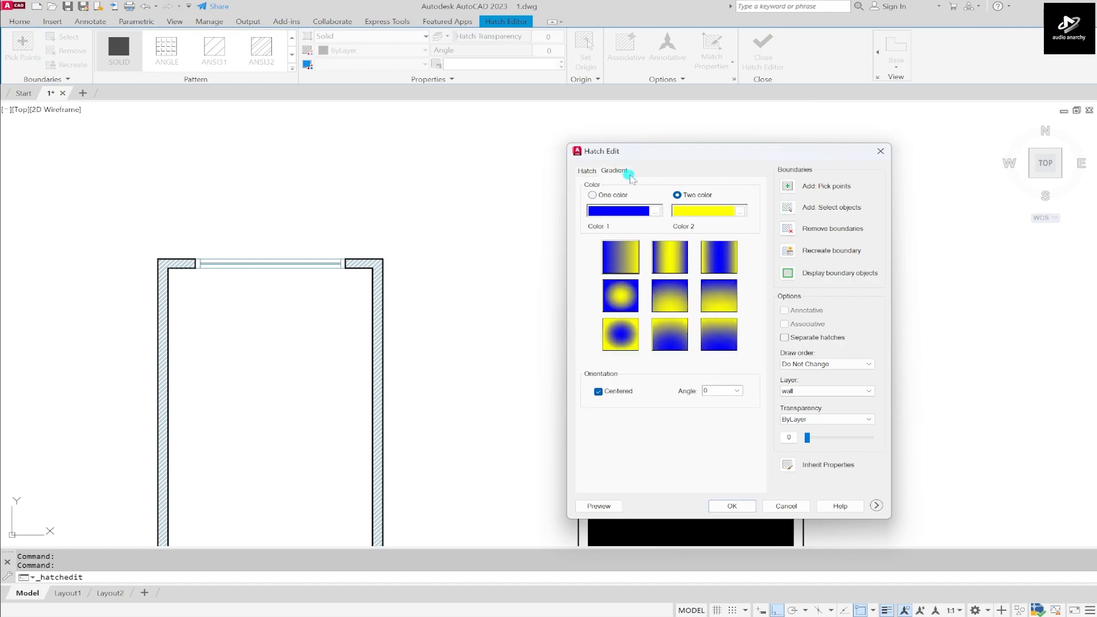
left_click(736, 506)
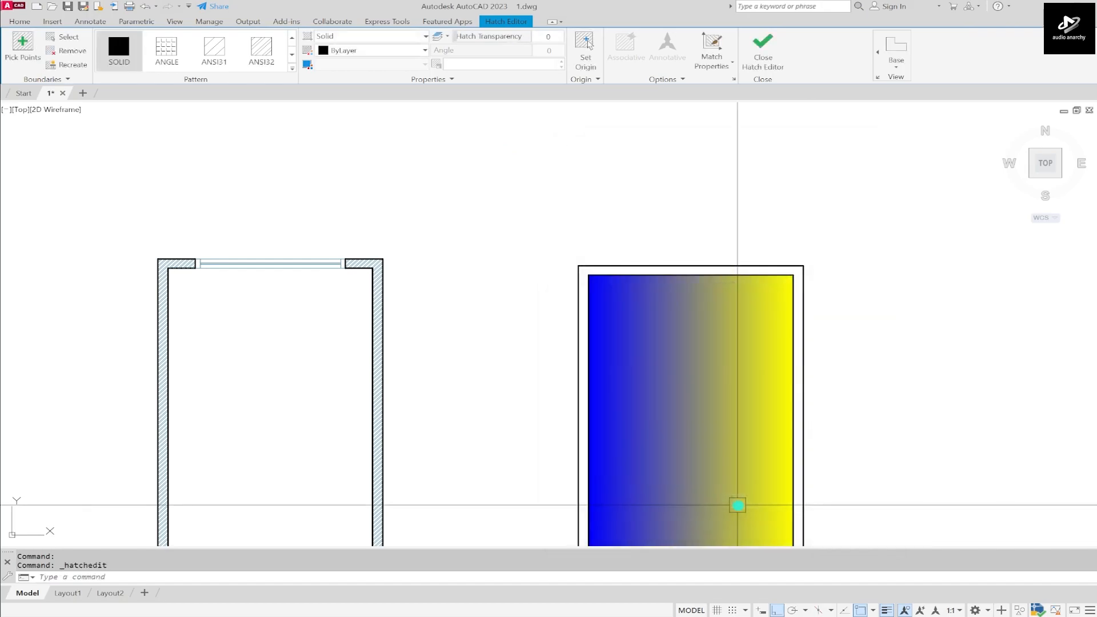
key("Escape")
scroll(686, 182, "down", 6)
scroll(736, 225, "up", 6)
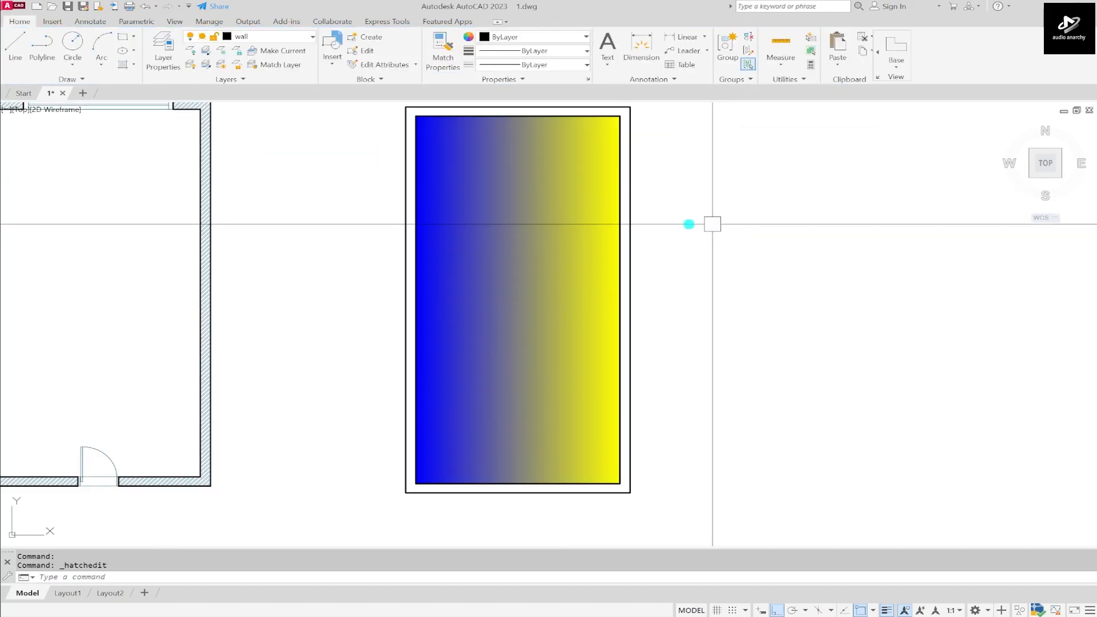
Step: Undo the blue-yellow gradient edit on the room interior's hatch
key("ctrl+z")
key("ctrl+z")
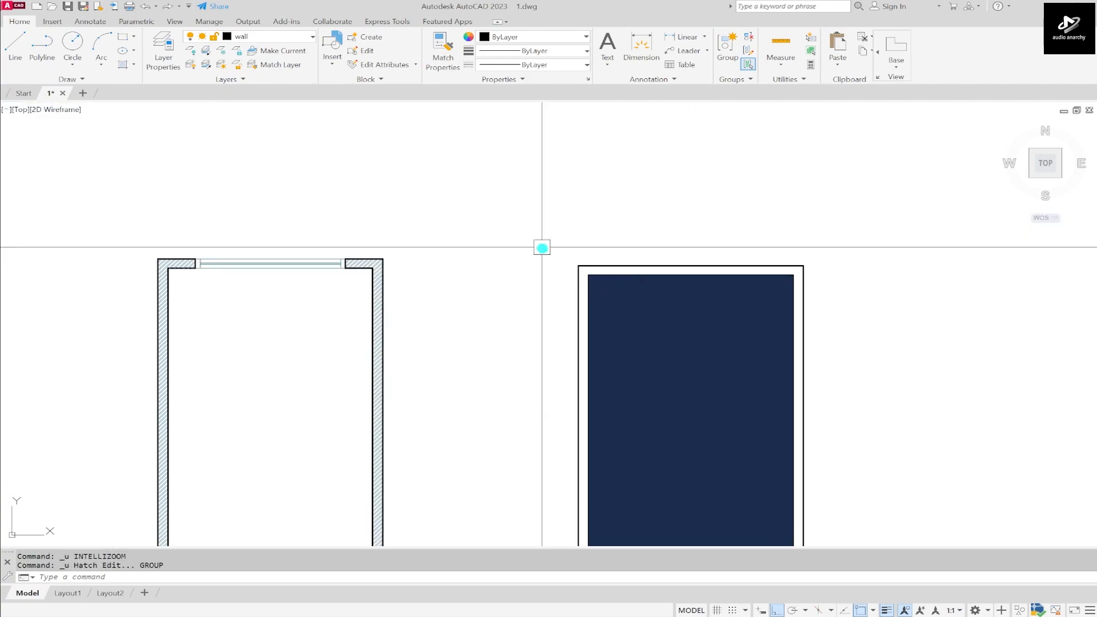
key("Escape")
scroll(545, 247, "down", 6)
key("Escape")
scroll(587, 290, "up", 6)
Step: Open the room interior's solid hatch for editing, check its available colors, and switch it to a gradient fill
left_click(584, 284)
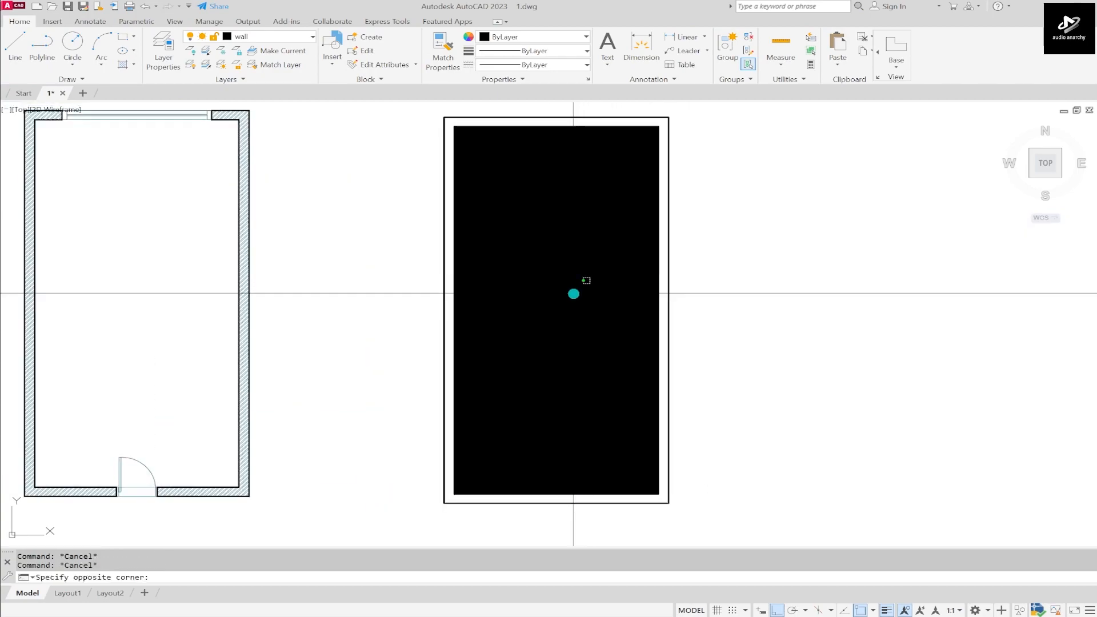
left_click(572, 291)
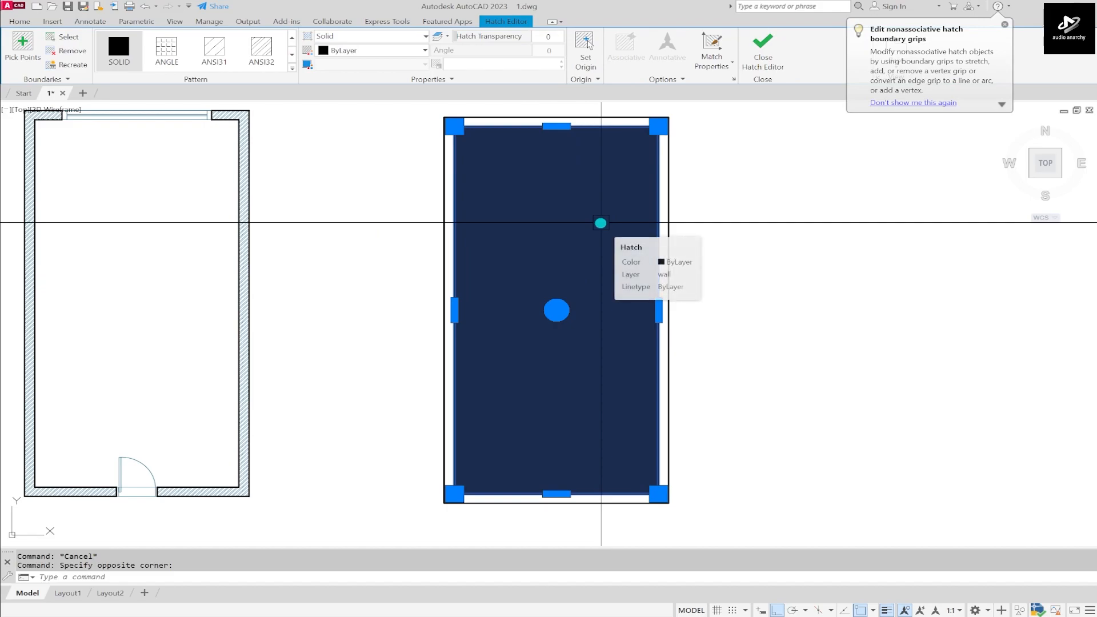
right_click(550, 200)
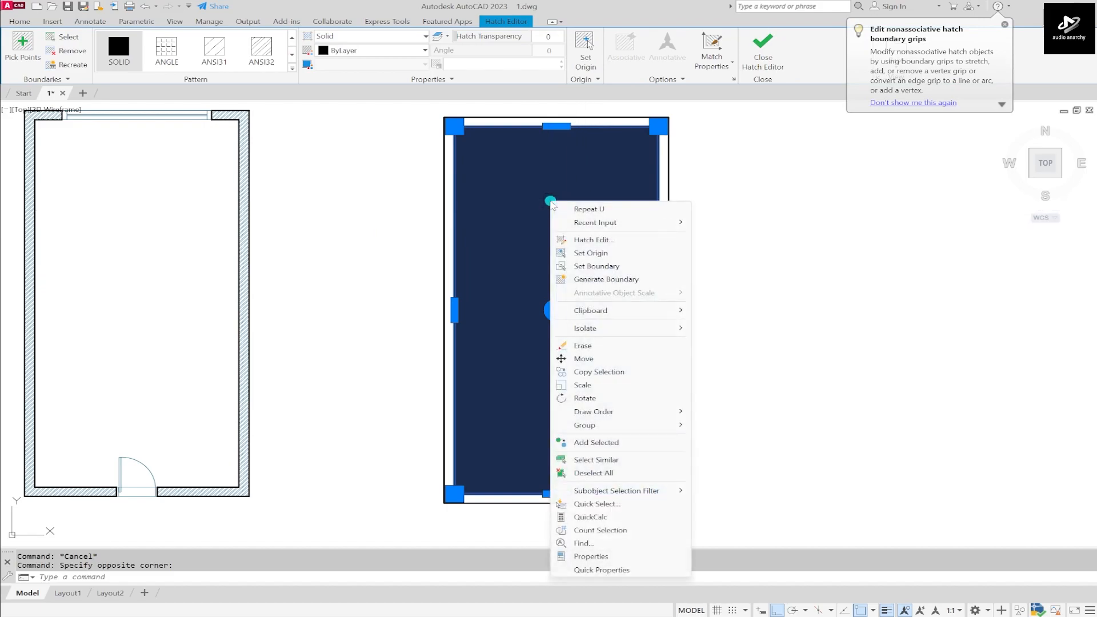
left_click(583, 240)
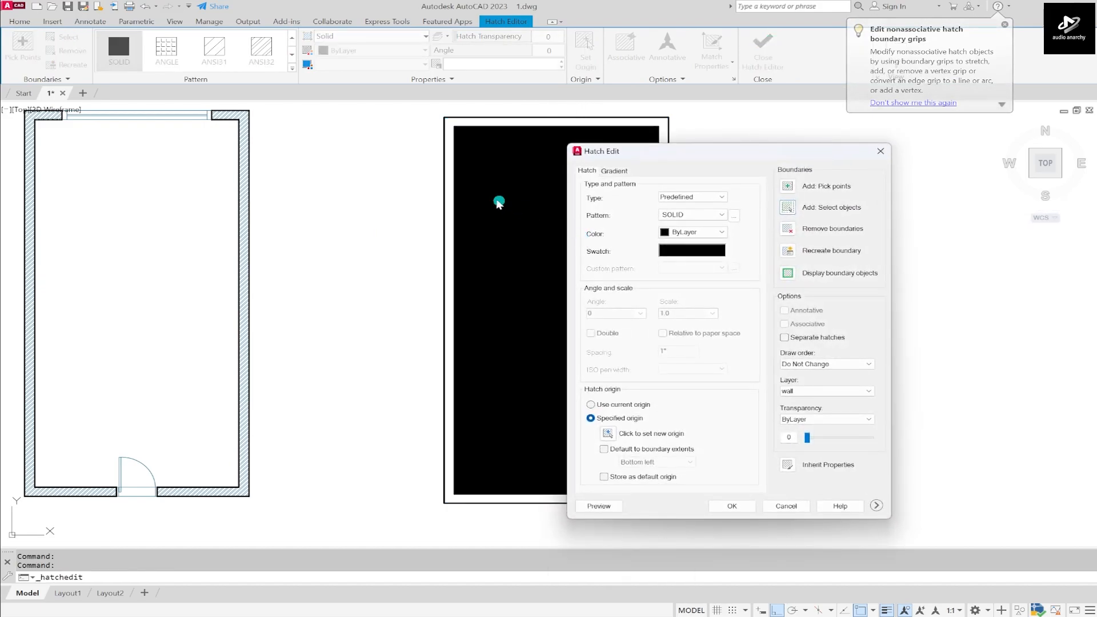
left_click(718, 234)
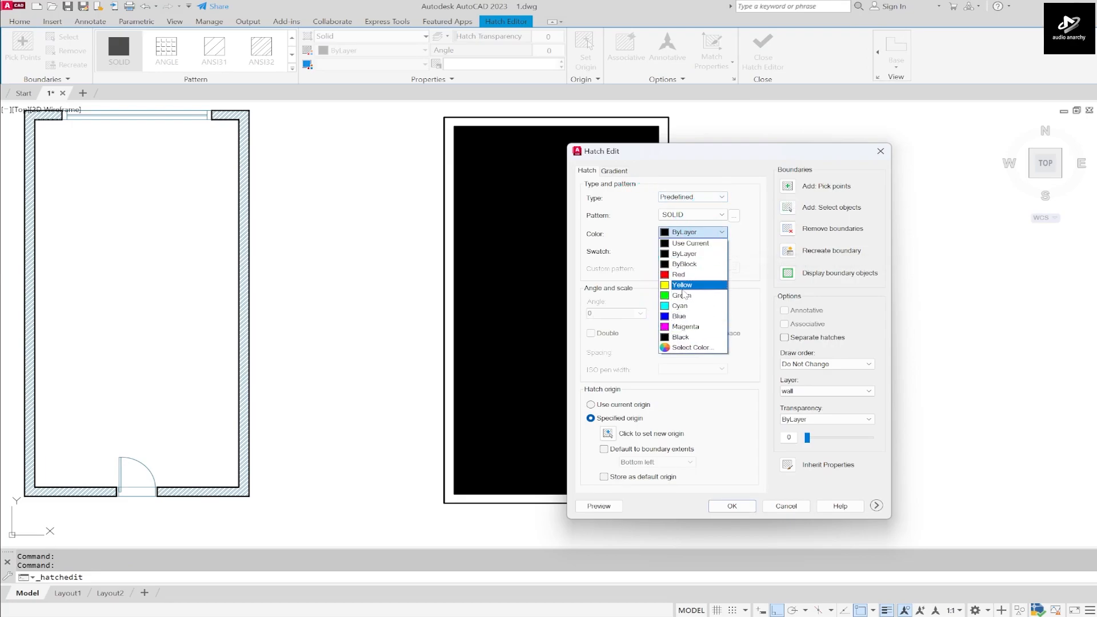
left_click(614, 172)
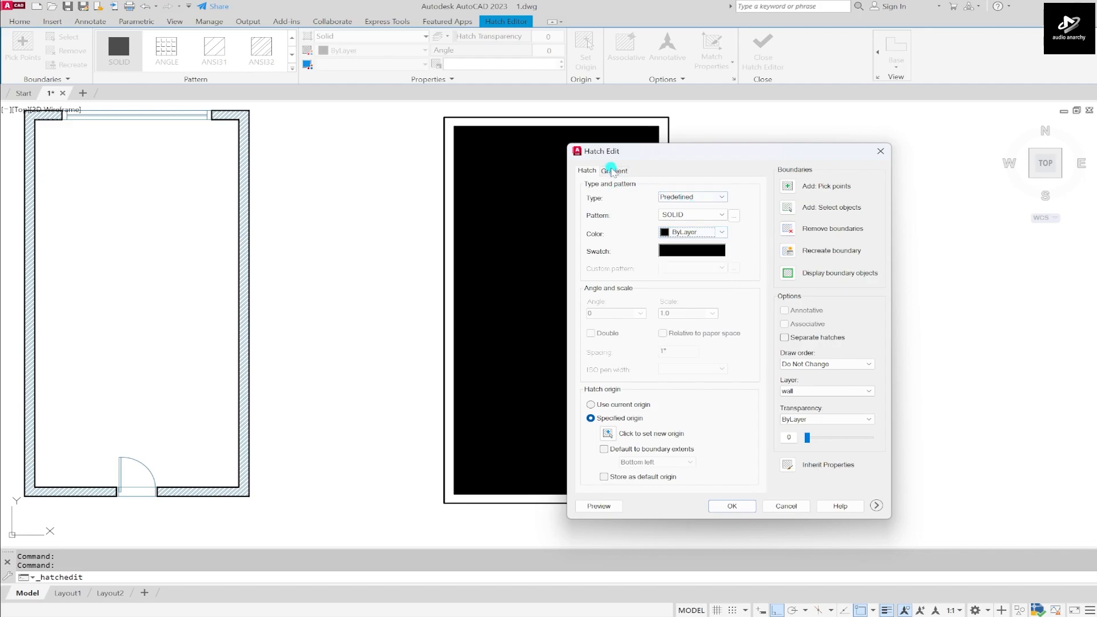
left_click(613, 170)
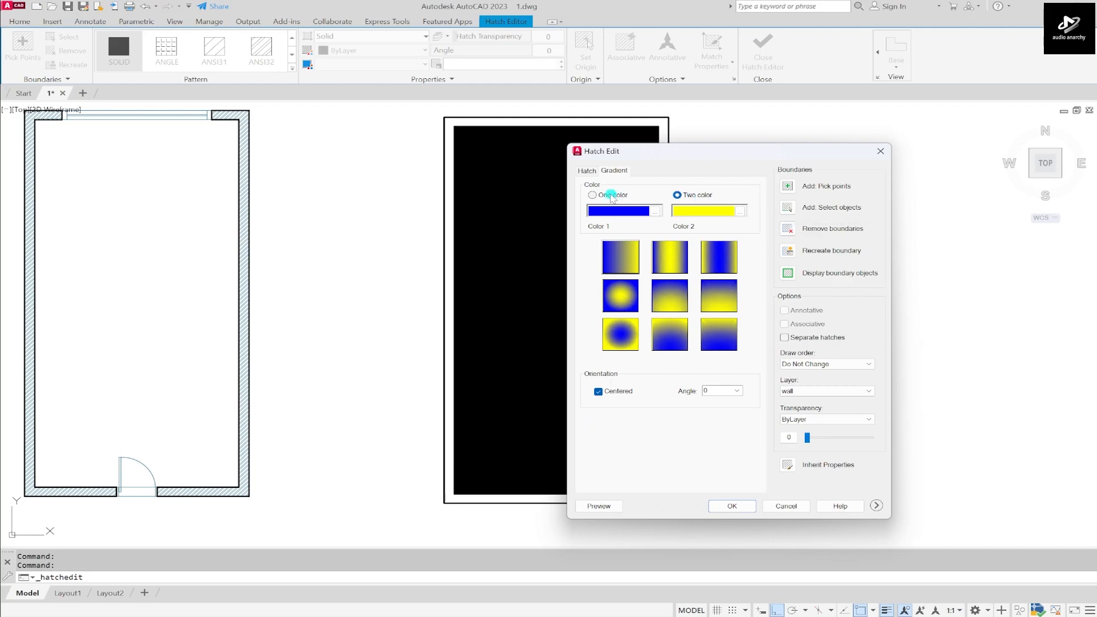
Step: Set the gradient's Color 1 to a golden brown, true color 201,160,54
left_click(661, 210)
left_click(588, 297)
left_click(537, 227)
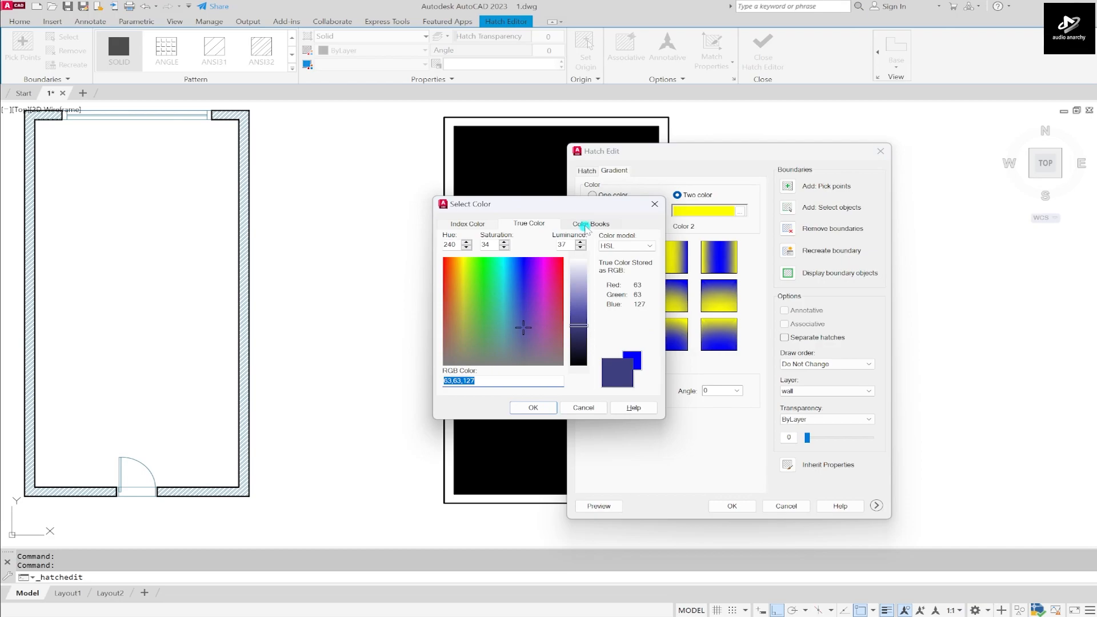
left_click(585, 225)
left_click(476, 224)
left_click(520, 224)
left_click(519, 311)
left_click(472, 346)
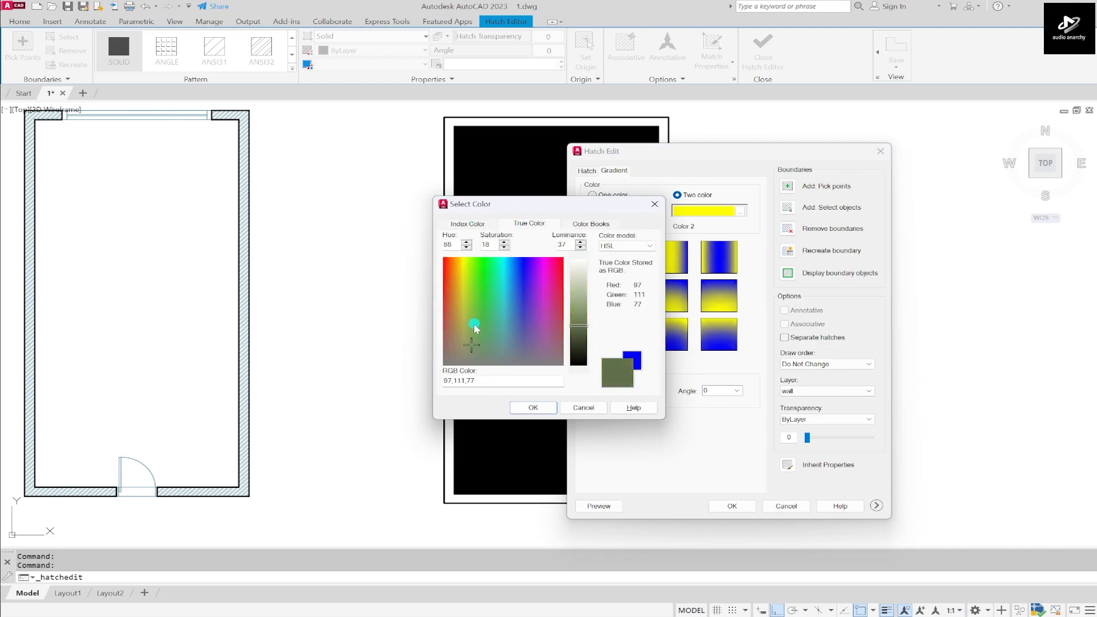
left_click(461, 324)
left_click(464, 313)
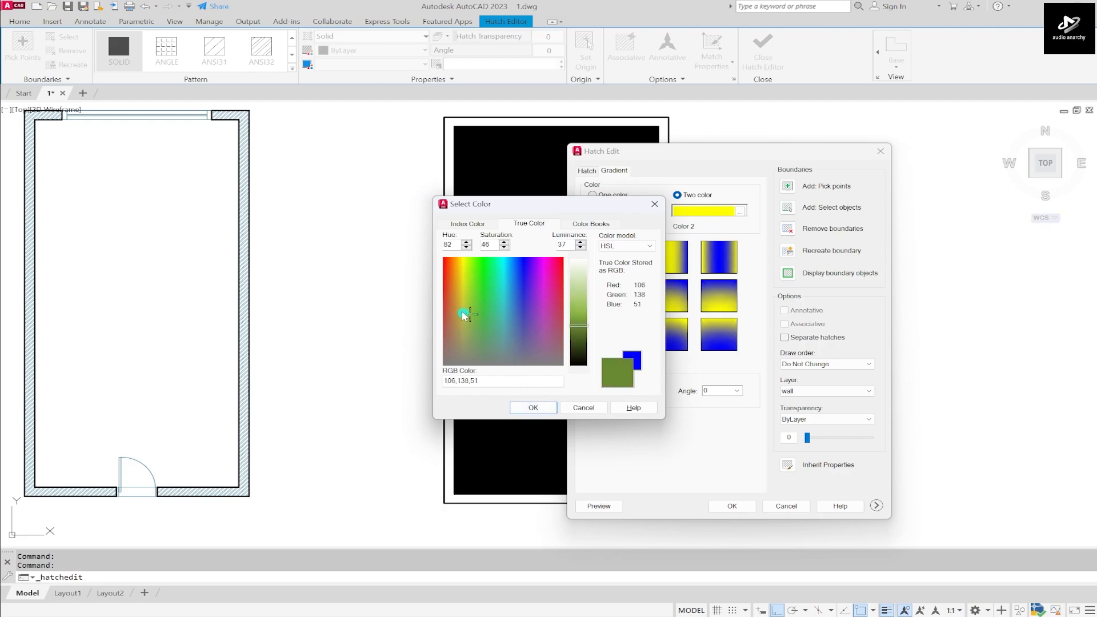
left_click(459, 309)
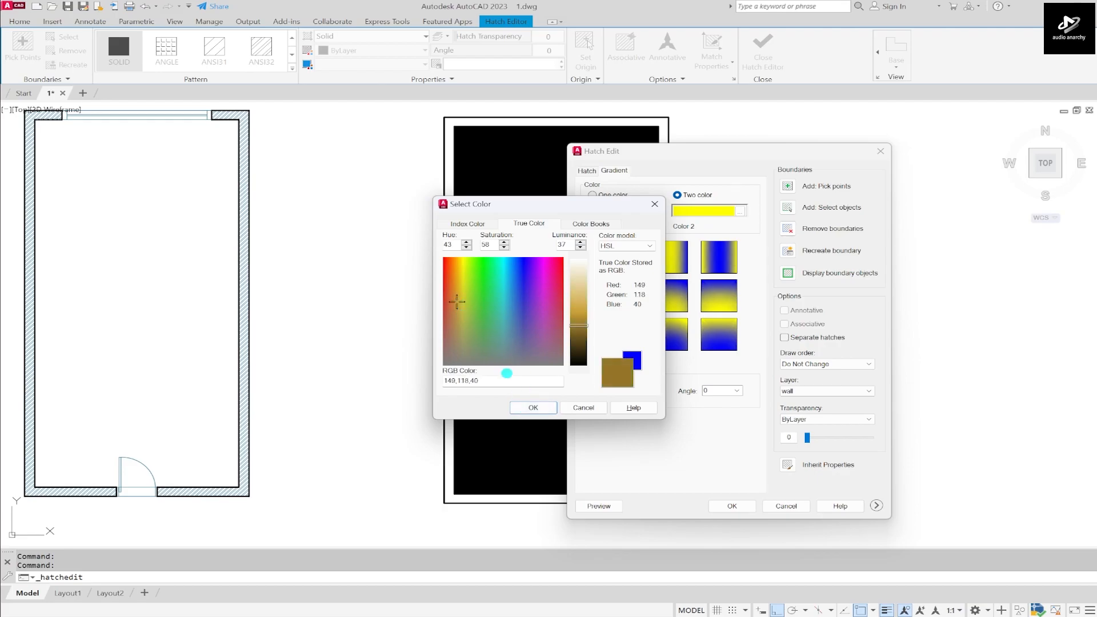
left_click(579, 314)
left_click(533, 407)
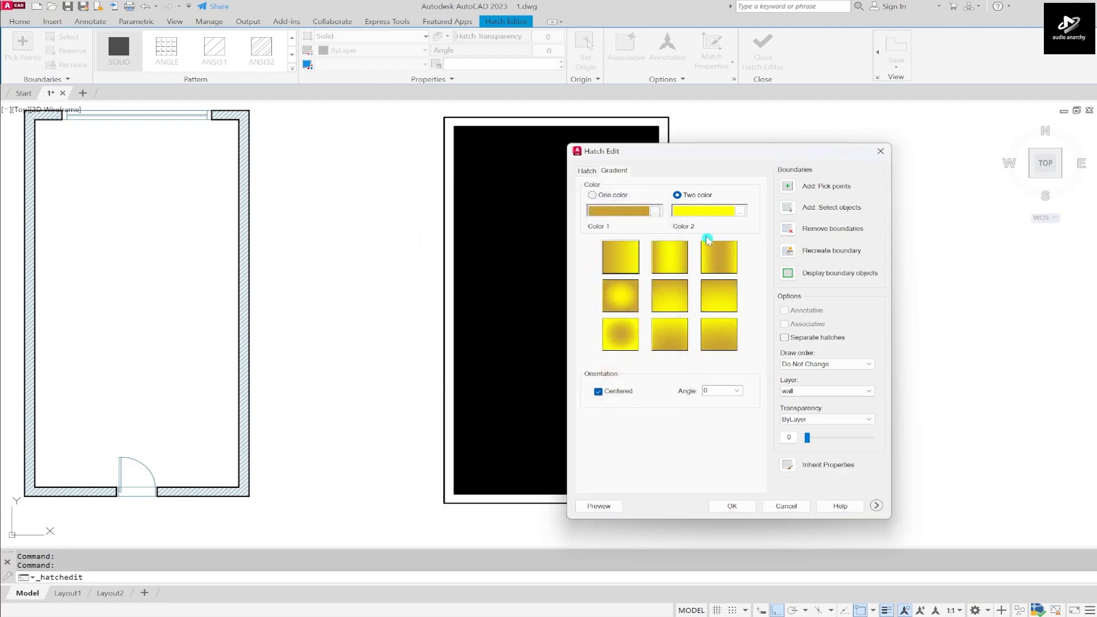
Step: Set the gradient's Color 2 to orange, true color 228,124,27
left_click(743, 211)
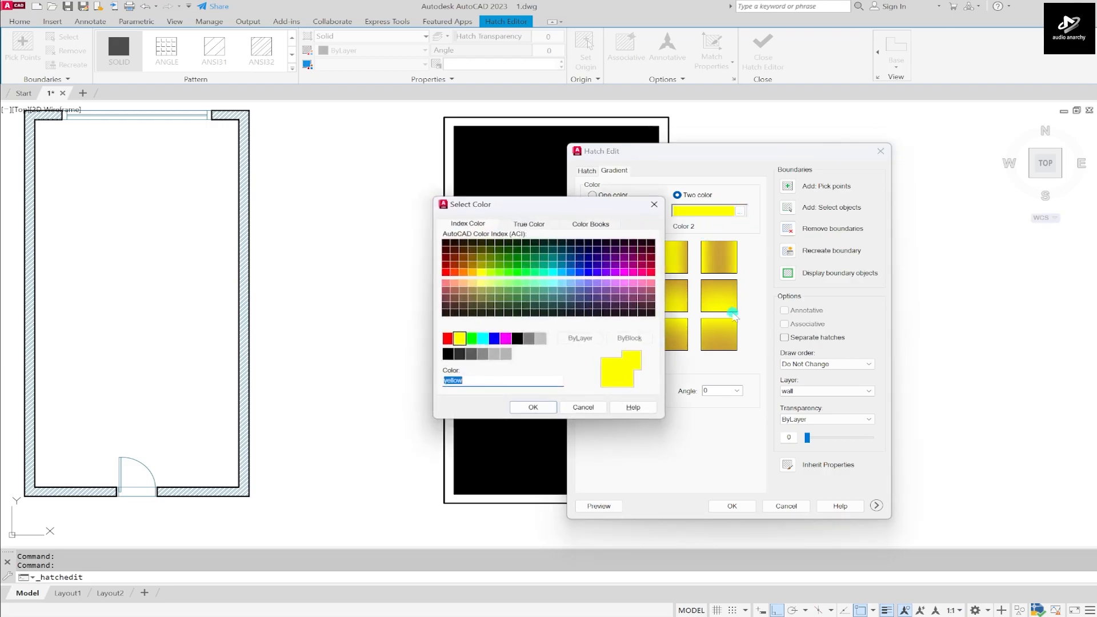
left_click(527, 224)
left_click(454, 280)
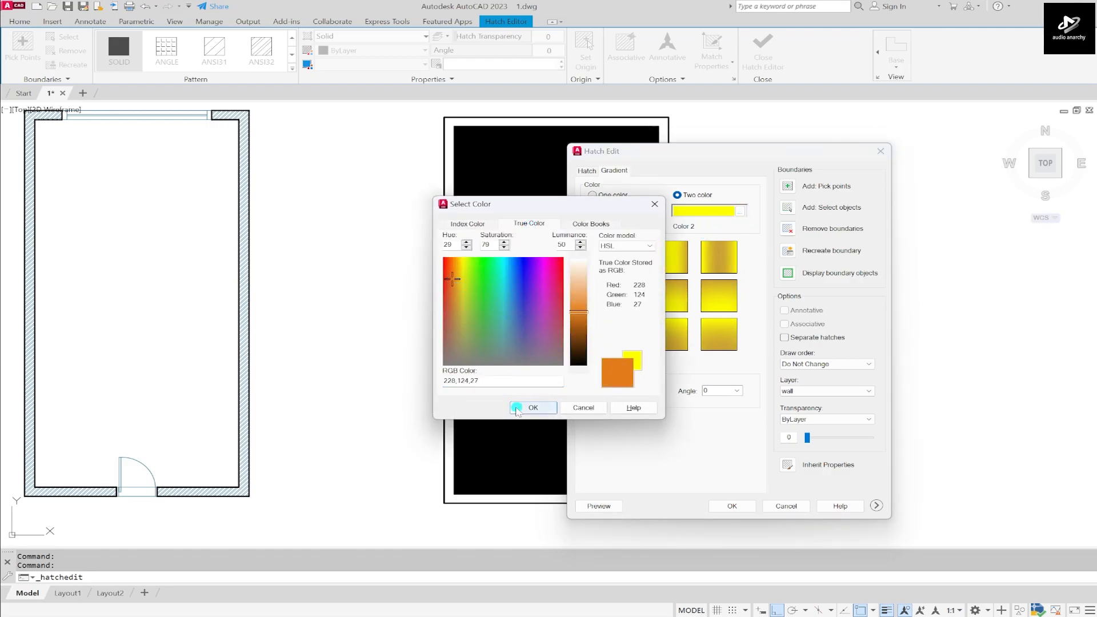
left_click(533, 407)
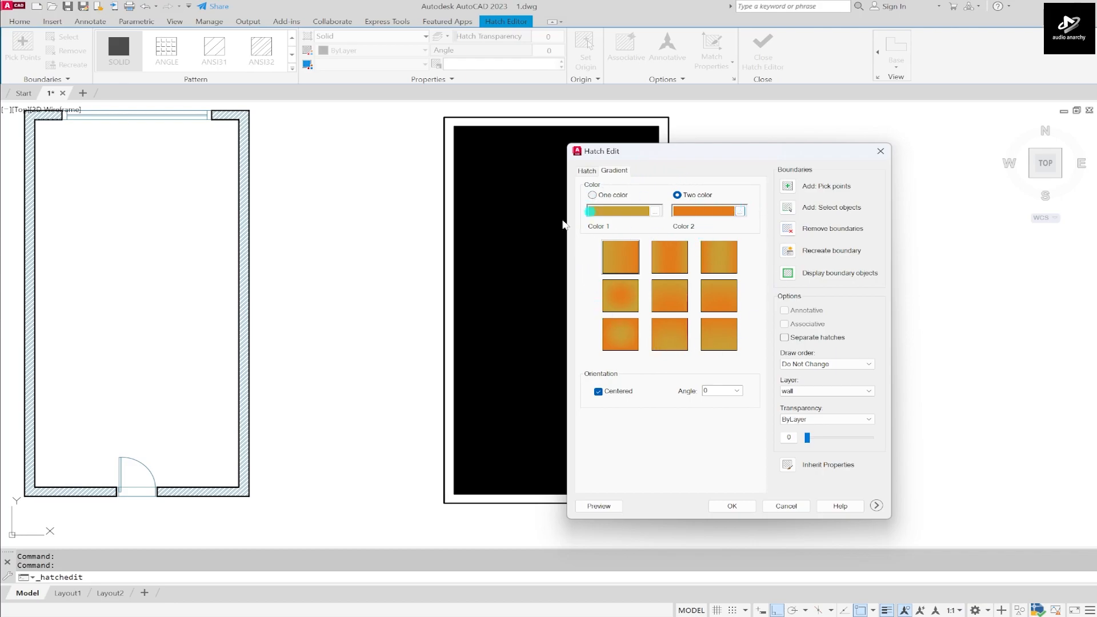
Step: Preview the linear gradient in the room interior and move the Hatch Edit dialog clear of the room
left_click(594, 506)
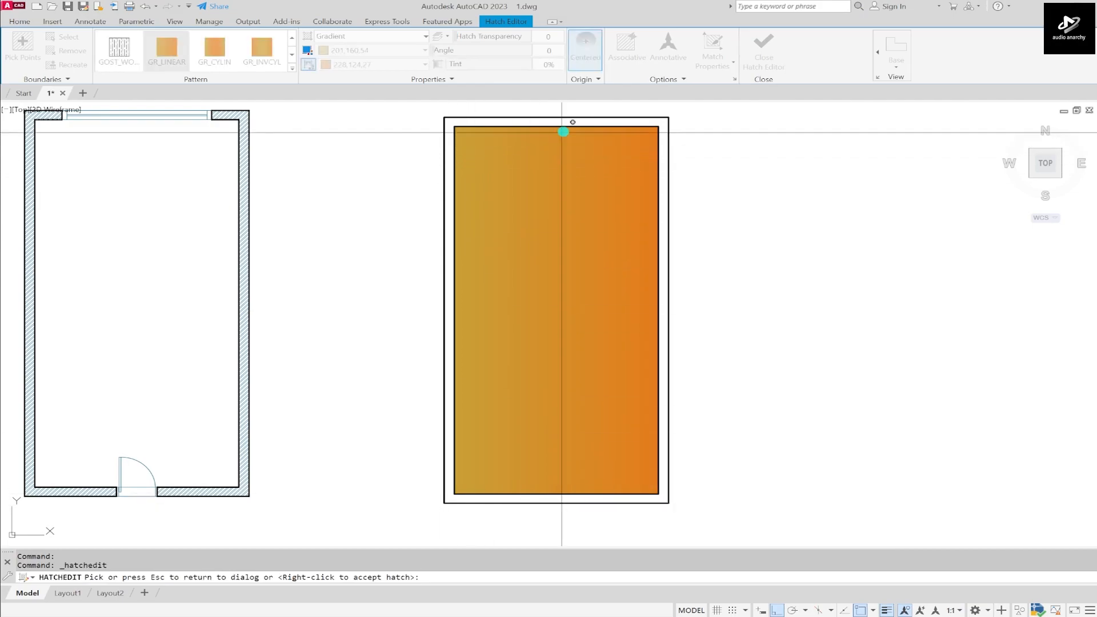
left_click(635, 345)
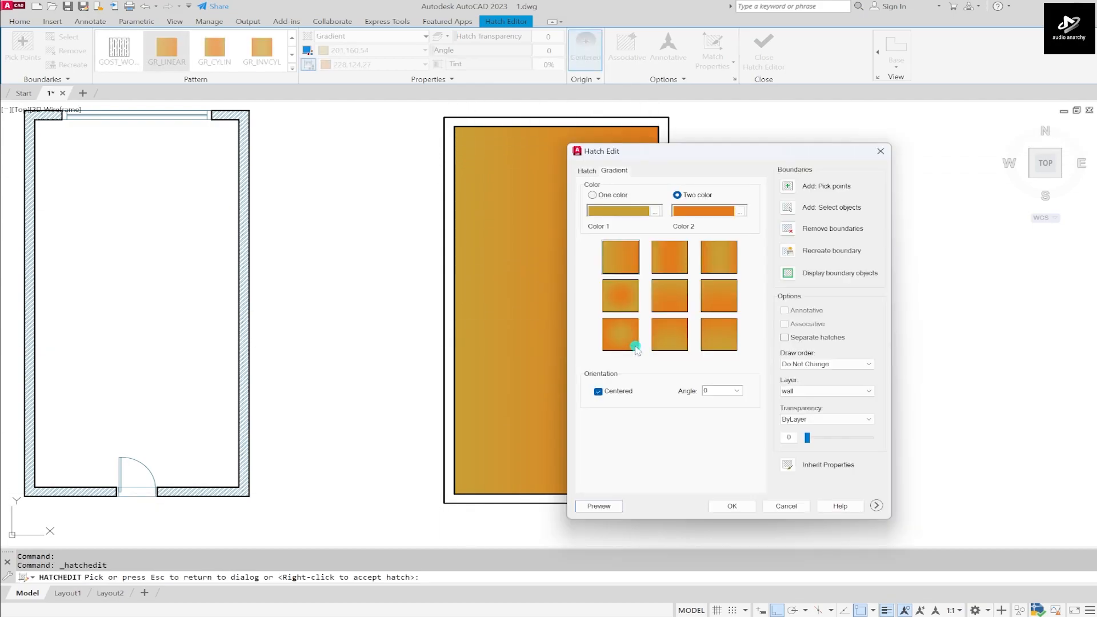
left_click_drag(735, 160, 856, 138)
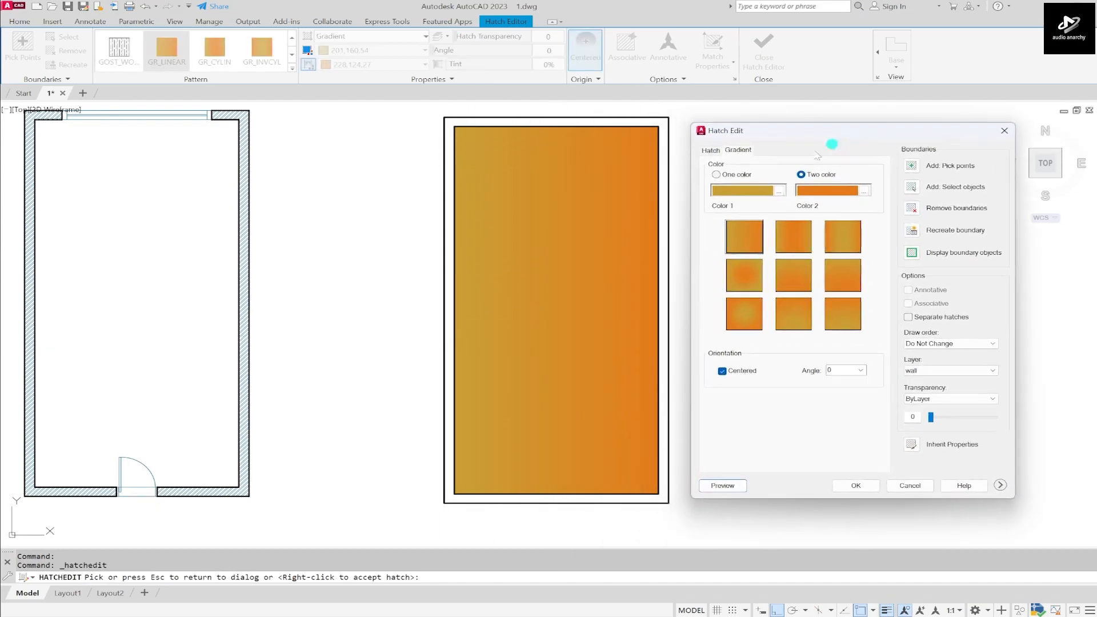
Step: Preview the cylindrical gradient and the inverted cylindrical gradient in the room interior, leaving the inverted cylindrical one selected
left_click(802, 241)
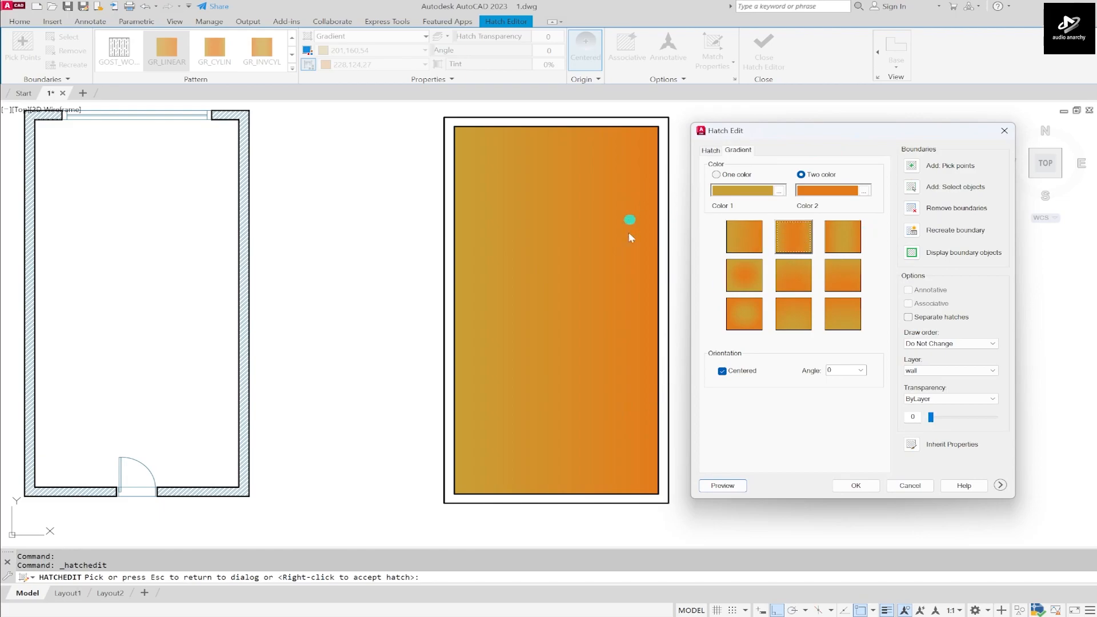
left_click(718, 486)
left_click(553, 276)
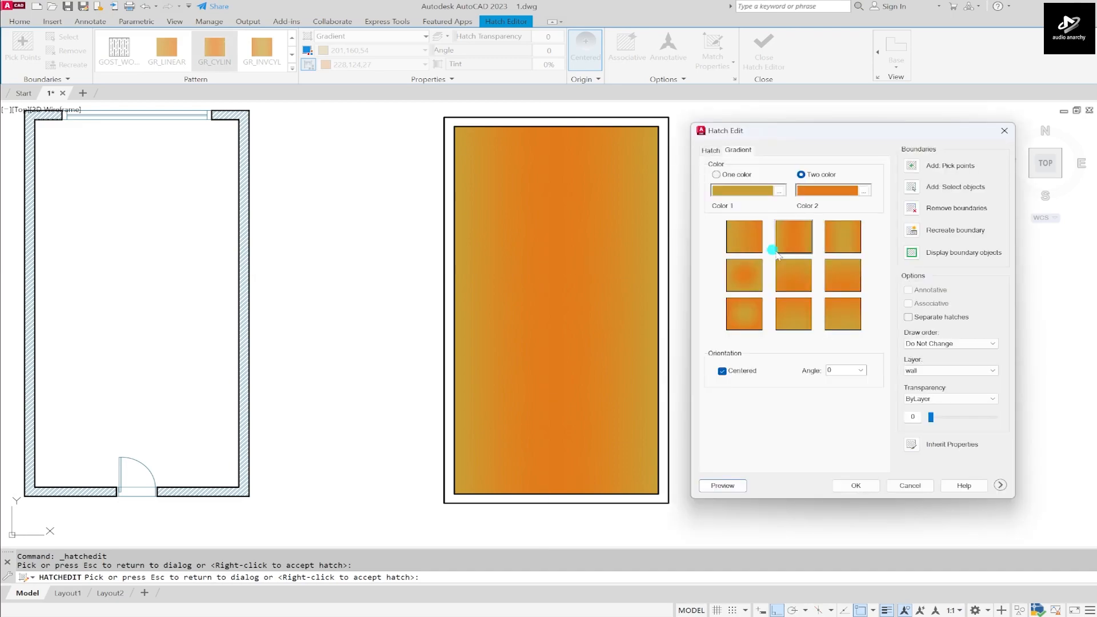
left_click(842, 241)
left_click(722, 485)
left_click(726, 288)
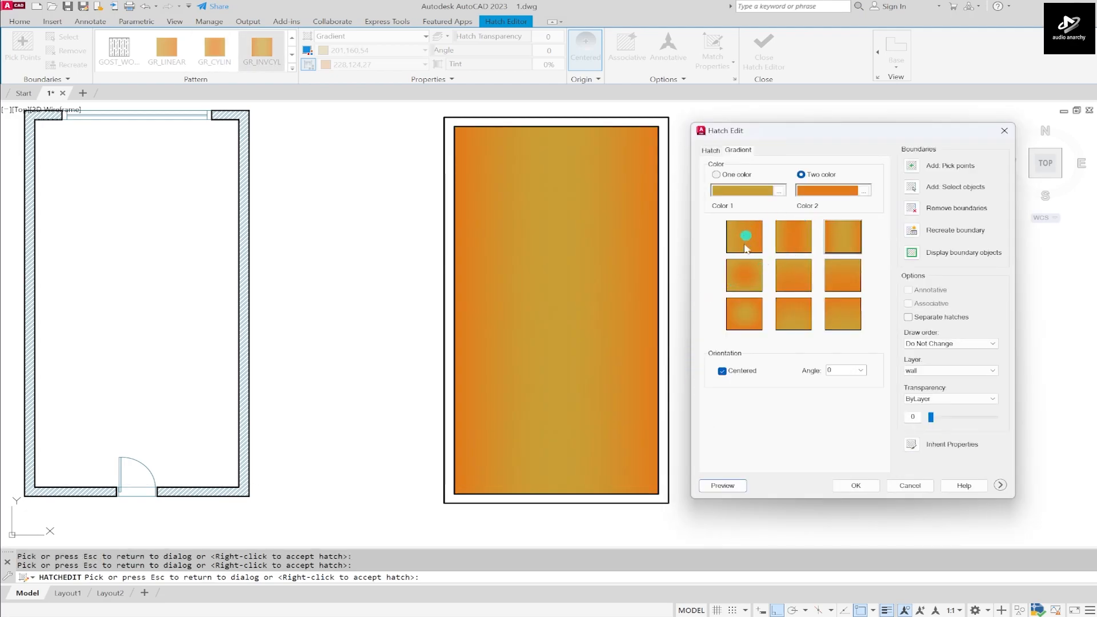
Step: Preview the inverted spherical gradient in the doorless room's interior and leave Hatch Edit without applying it
left_click(747, 314)
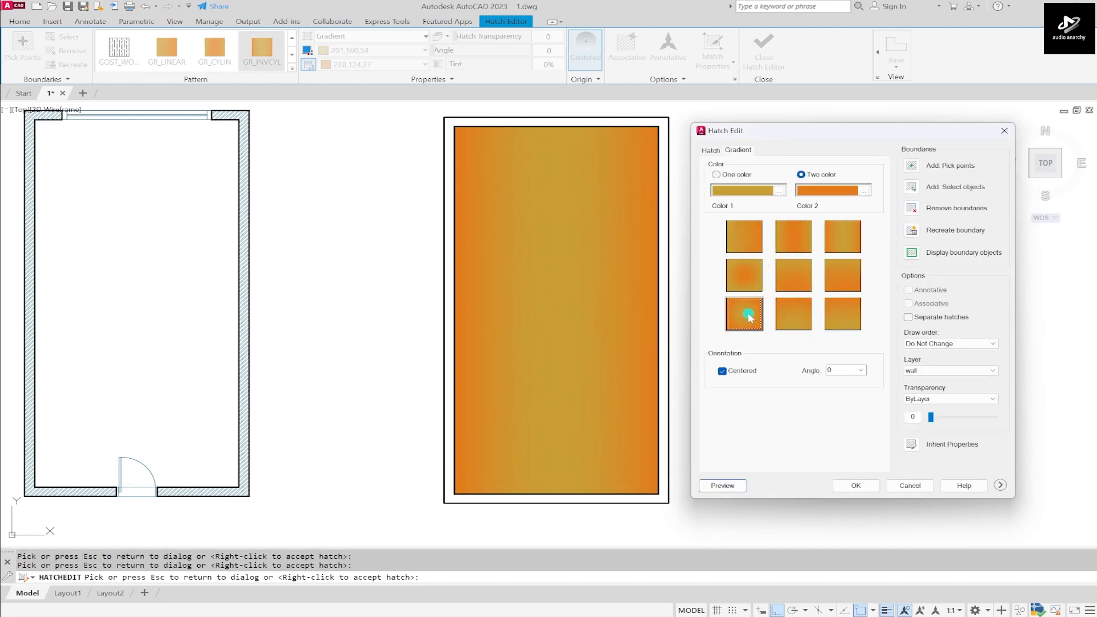
left_click(723, 484)
scroll(668, 280, "down", 4)
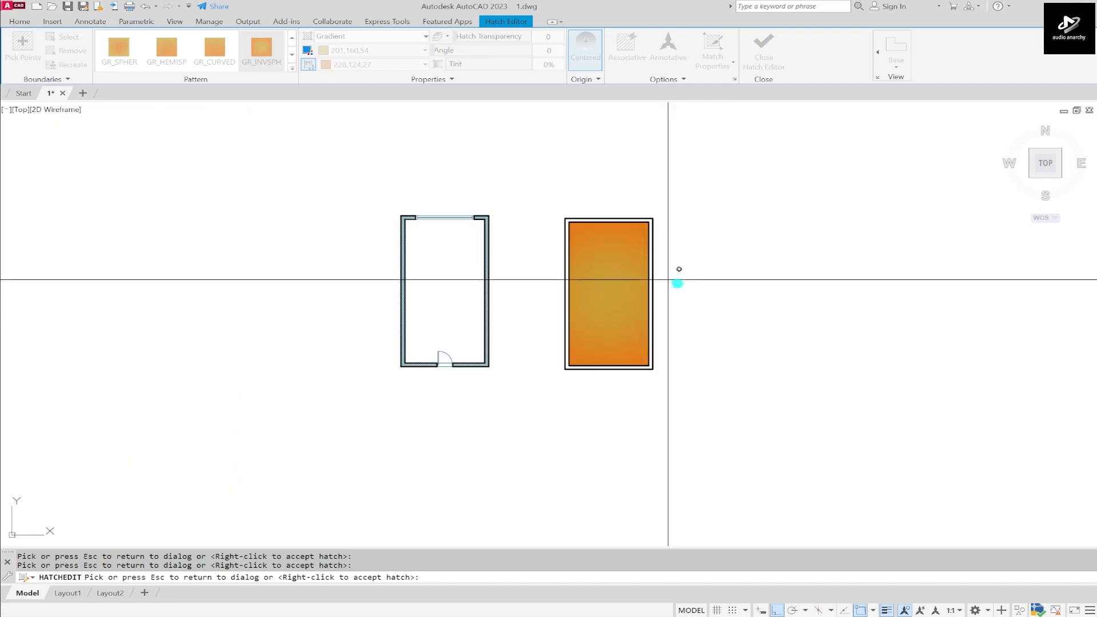
key("Escape")
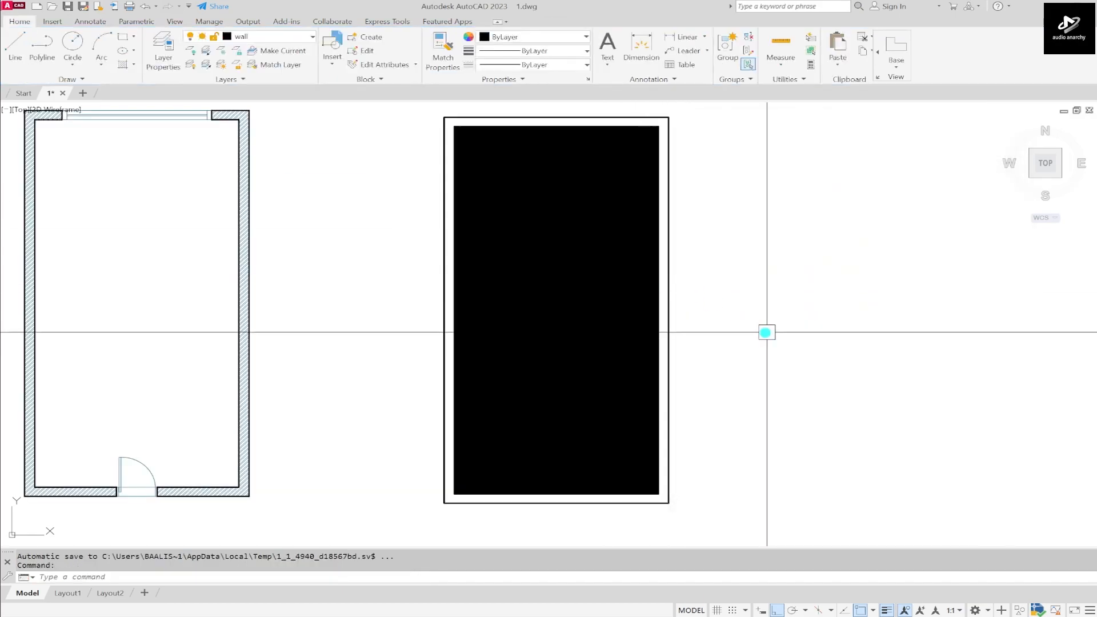
scroll(605, 290, "down", 2)
key("Escape")
Step: Edit the doorless room's solid hatch into a blue and yellow two-color linear gradient, previewing it before applying
left_click(597, 285)
left_click(571, 315)
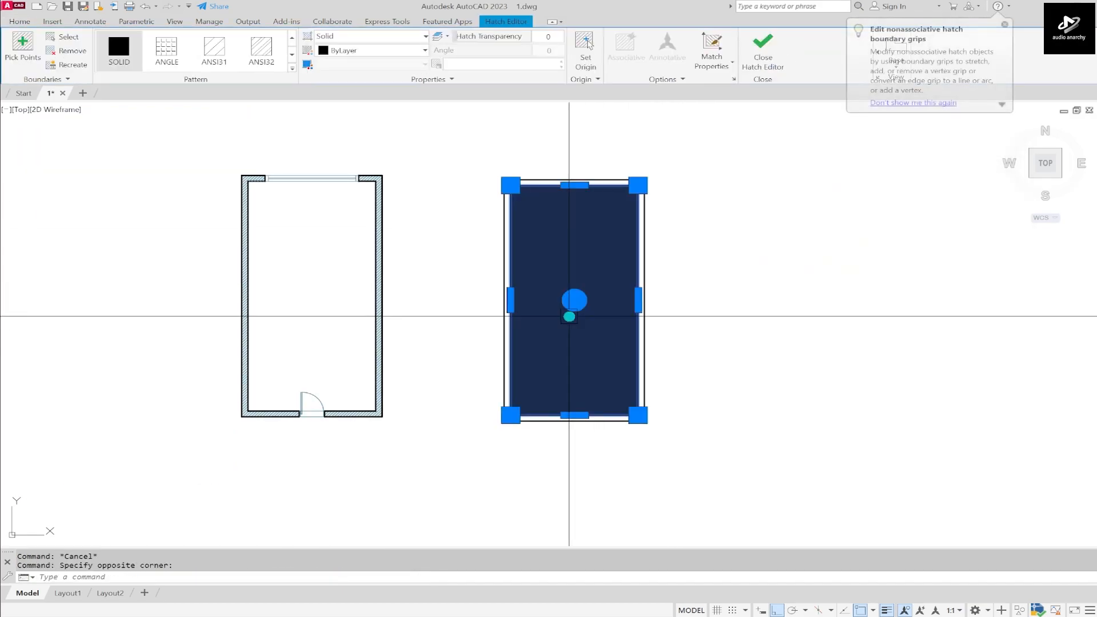
right_click(602, 282)
left_click(628, 279)
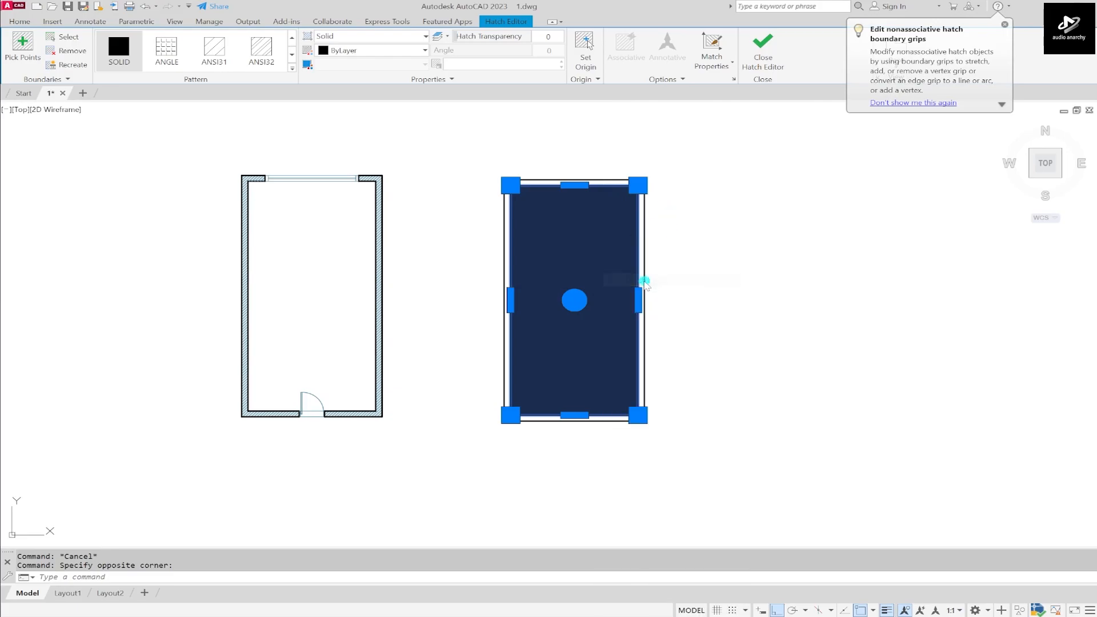
left_click(615, 171)
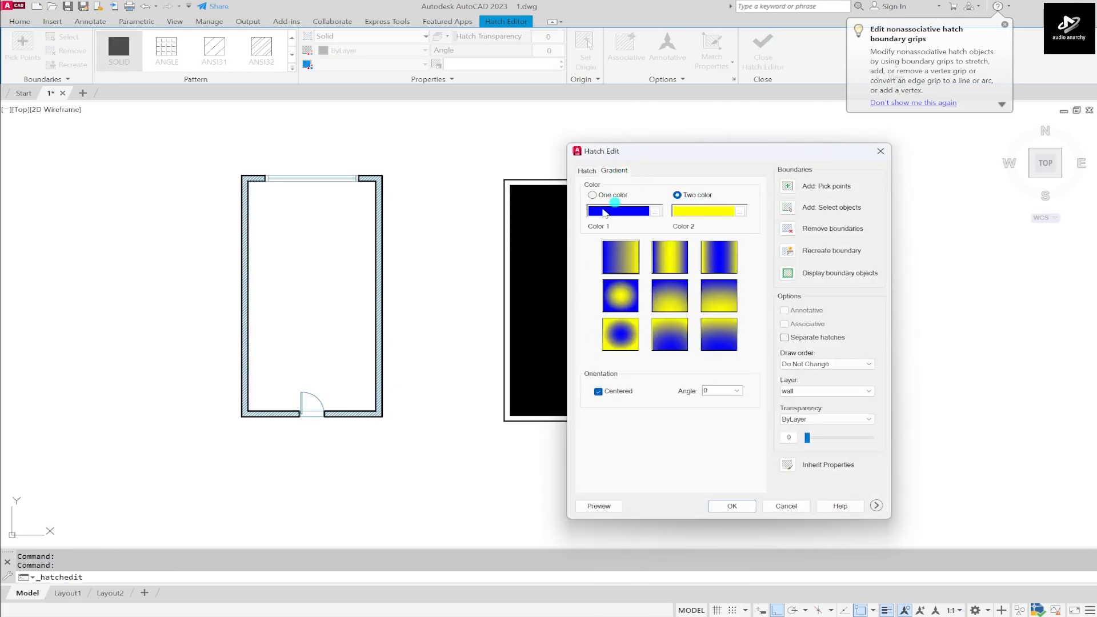
left_click(611, 510)
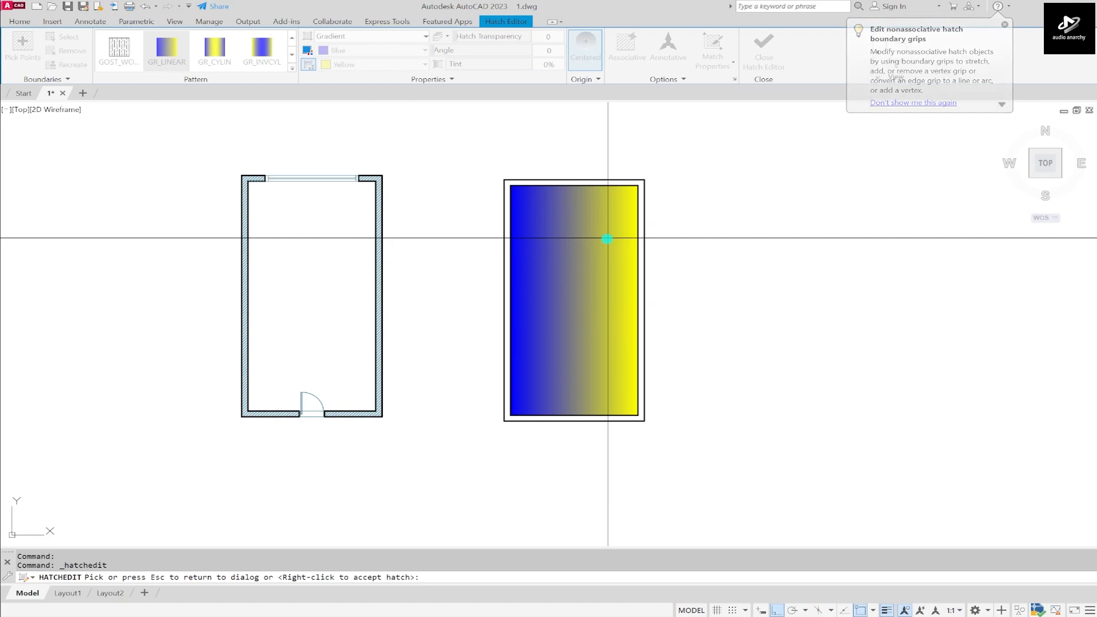
key("Escape")
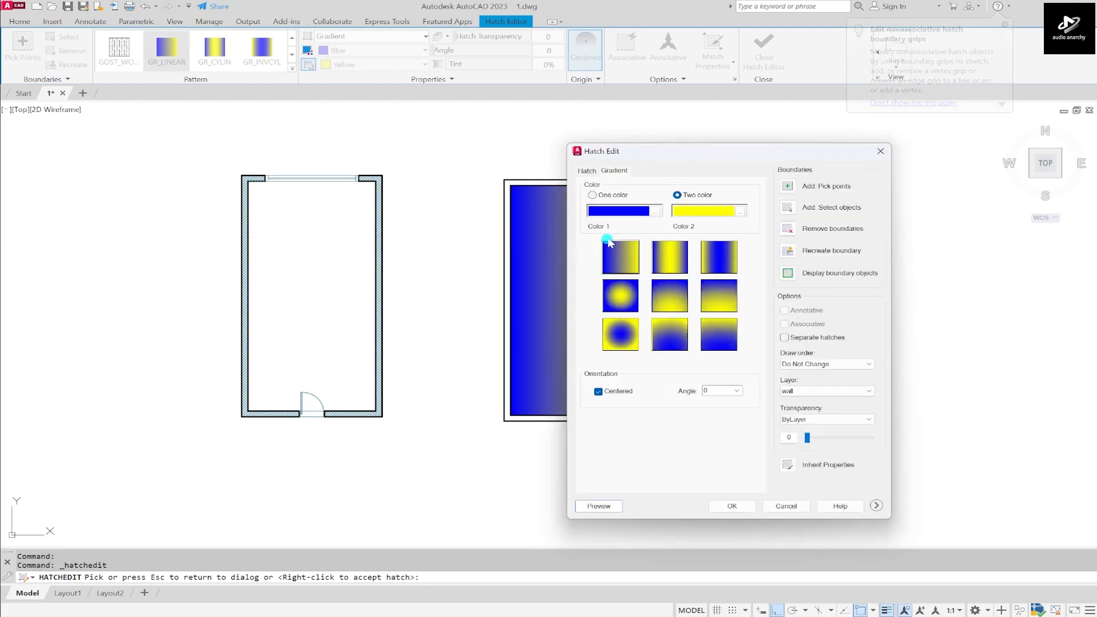
left_click(727, 505)
scroll(556, 284, "up", 4)
key("Escape")
scroll(604, 274, "down", 5)
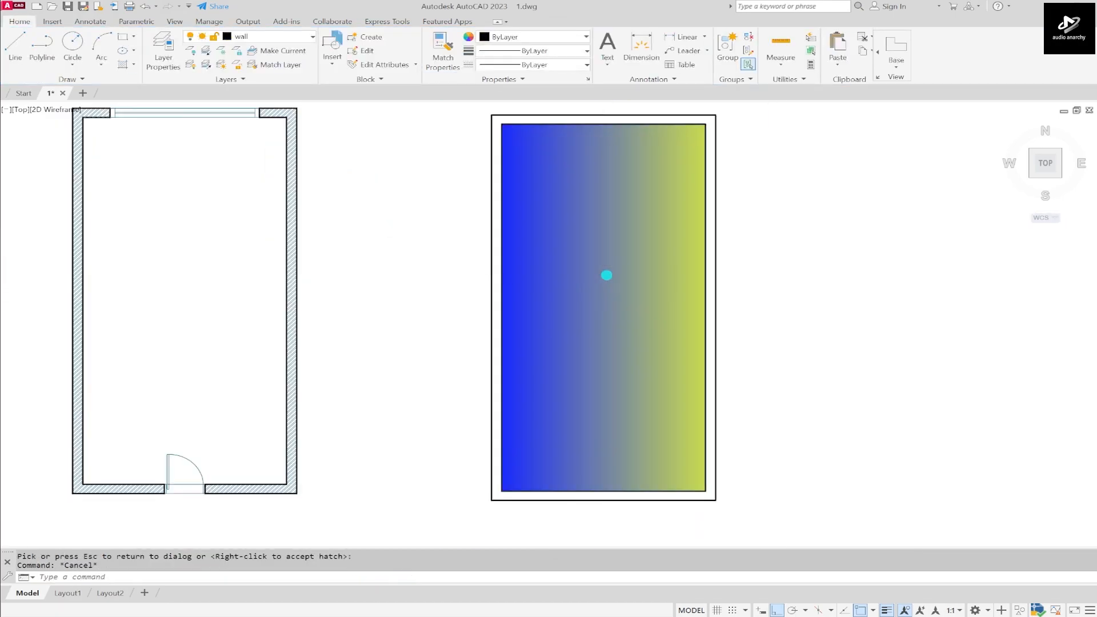
Step: Reopen Hatch Edit for the blue and yellow gradient, expand the additional island options and review the Hatch and Gradient settings
left_click(600, 297)
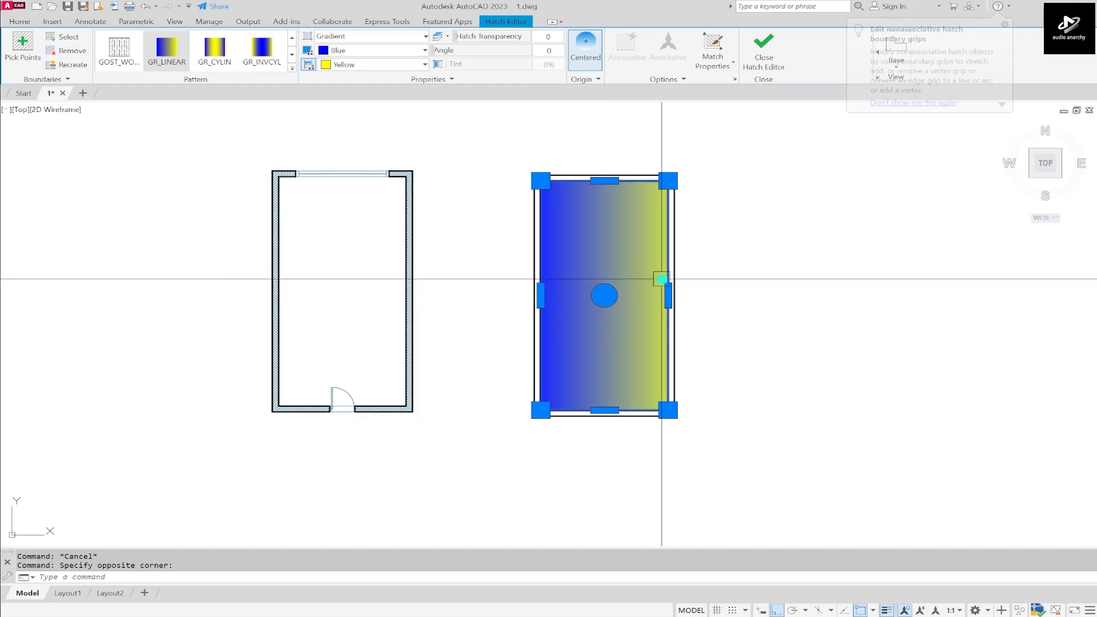
right_click(609, 295)
left_click(654, 279)
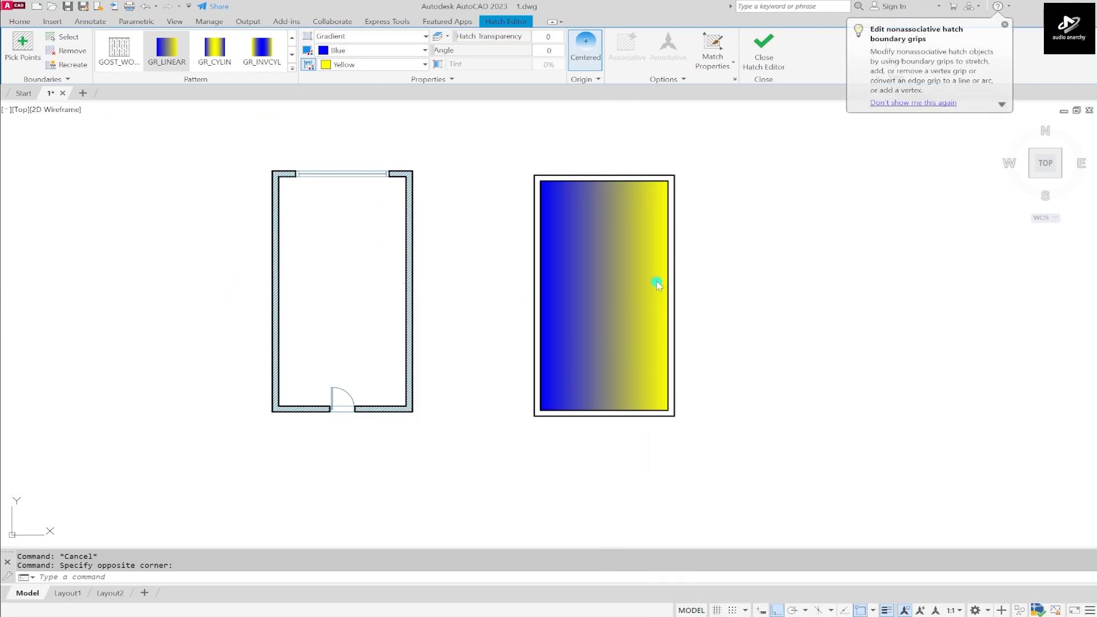
left_click_drag(793, 158, 636, 118)
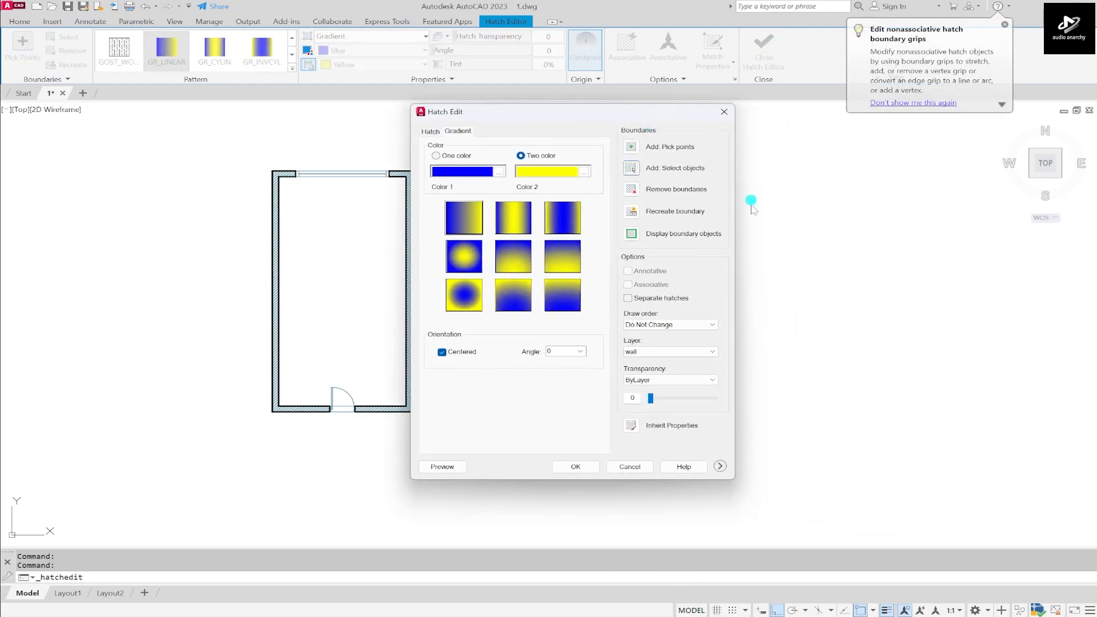
left_click(720, 466)
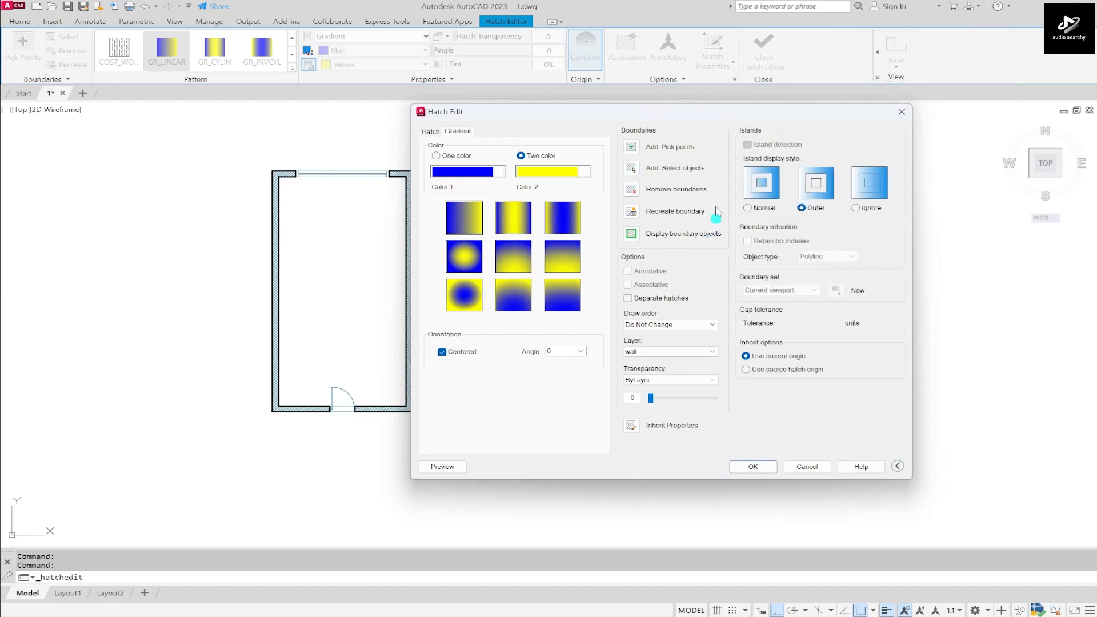
left_click(430, 132)
left_click(456, 132)
left_click(432, 132)
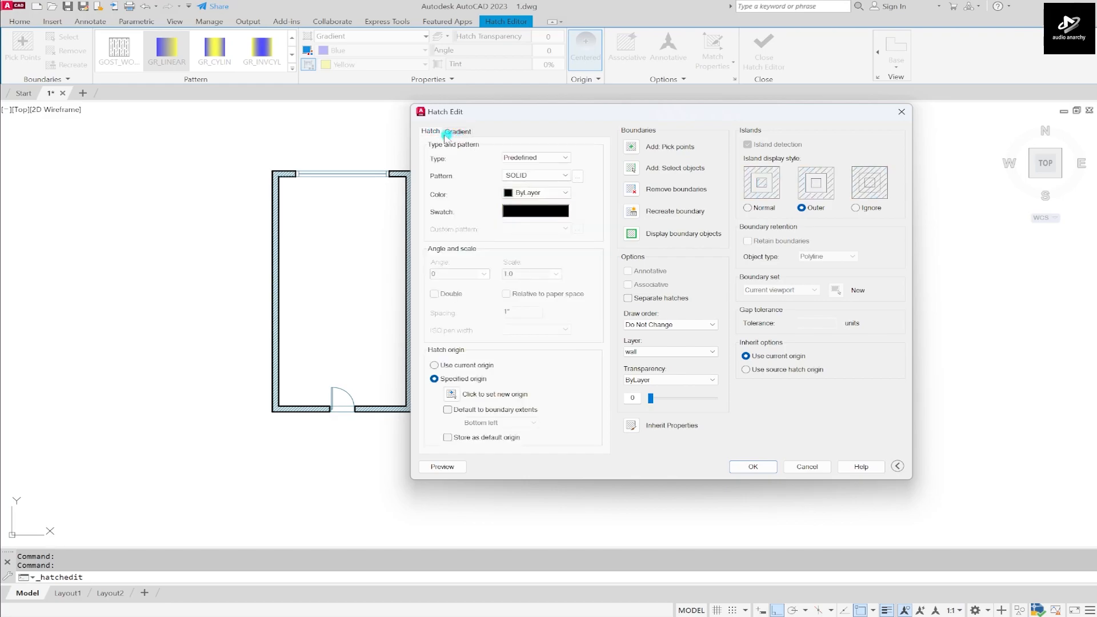
Step: Try index color 73 for the SOLID pattern and close Hatch Edit without applying it
left_click(549, 191)
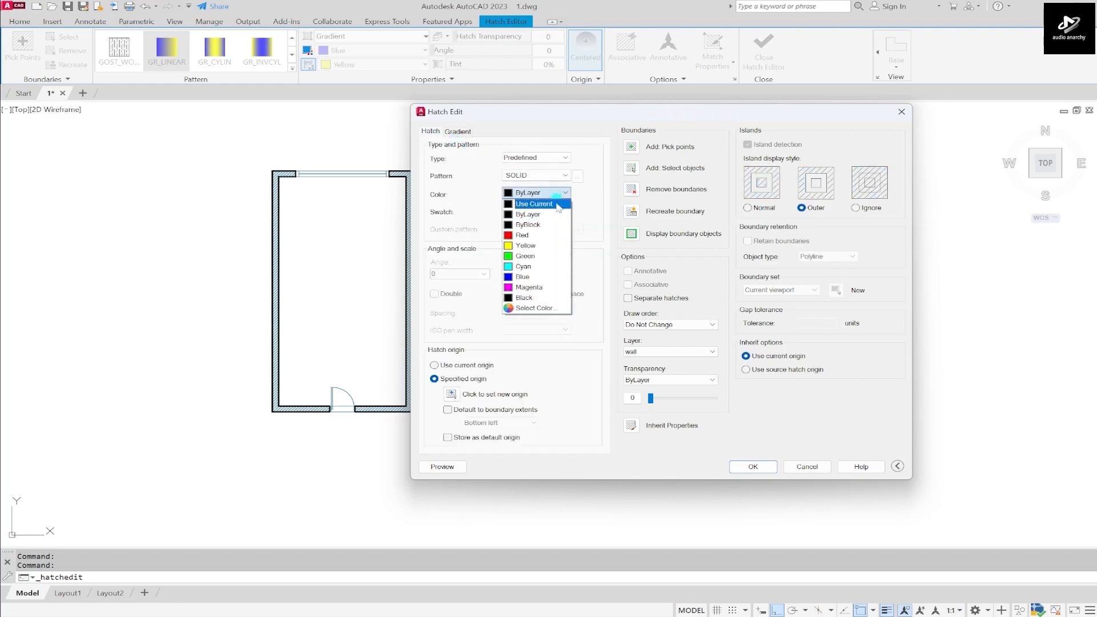
left_click(533, 308)
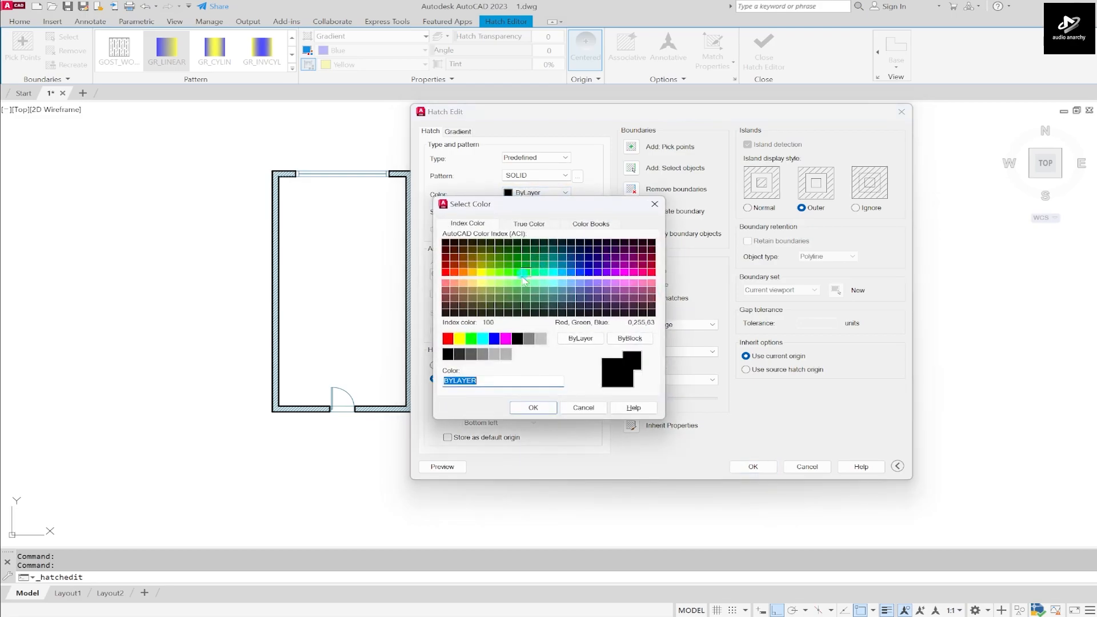
left_click(499, 290)
left_click(532, 408)
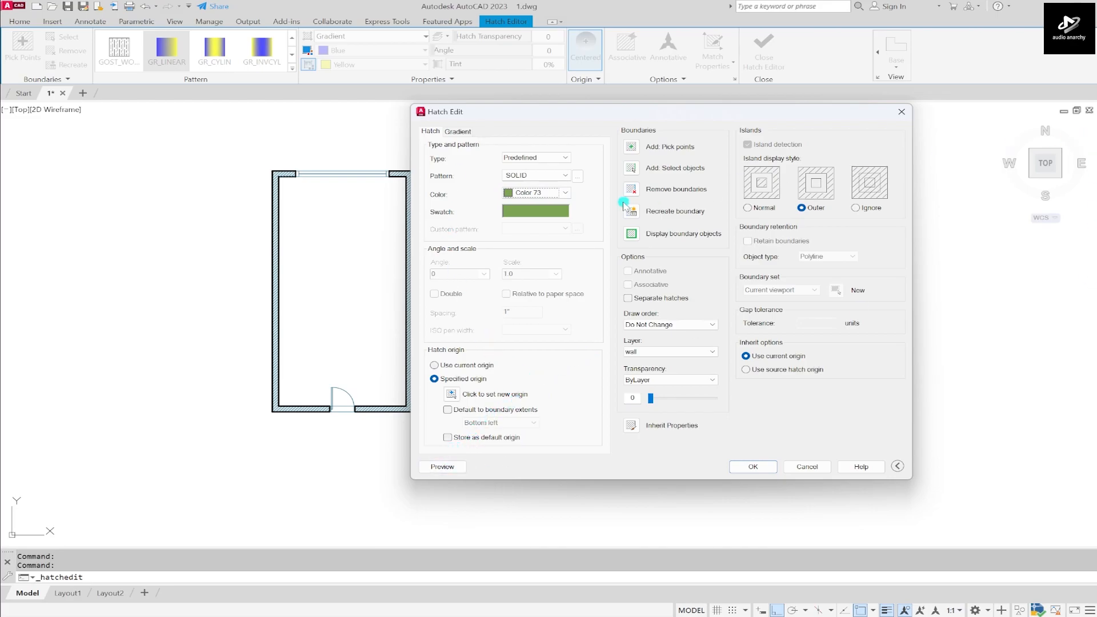
left_click(901, 112)
Step: Erase the blue and yellow gradient hatch from the doorless room
left_click(602, 160)
left_click(589, 277)
key("Delete")
scroll(684, 231, "down", 2)
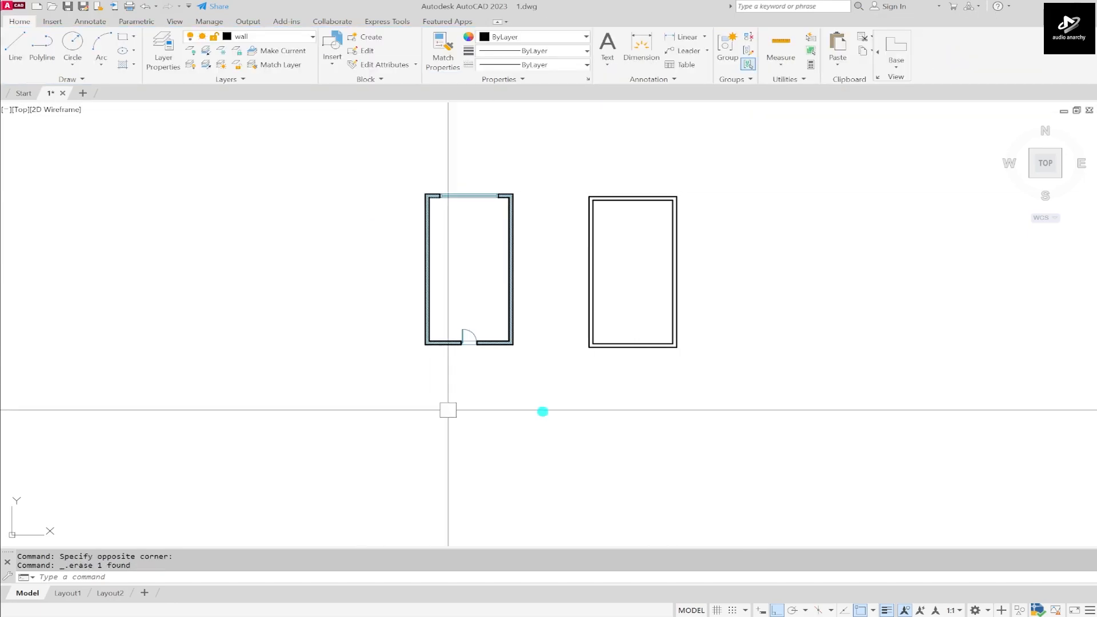
Step: Make the hatch layer current
left_click(257, 36)
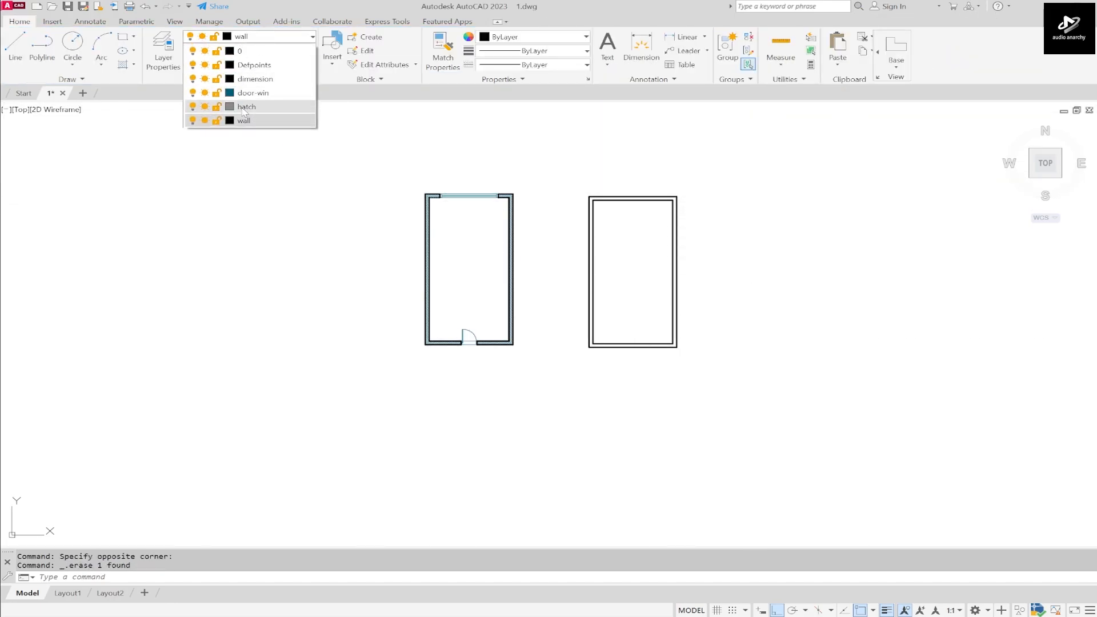
left_click(251, 107)
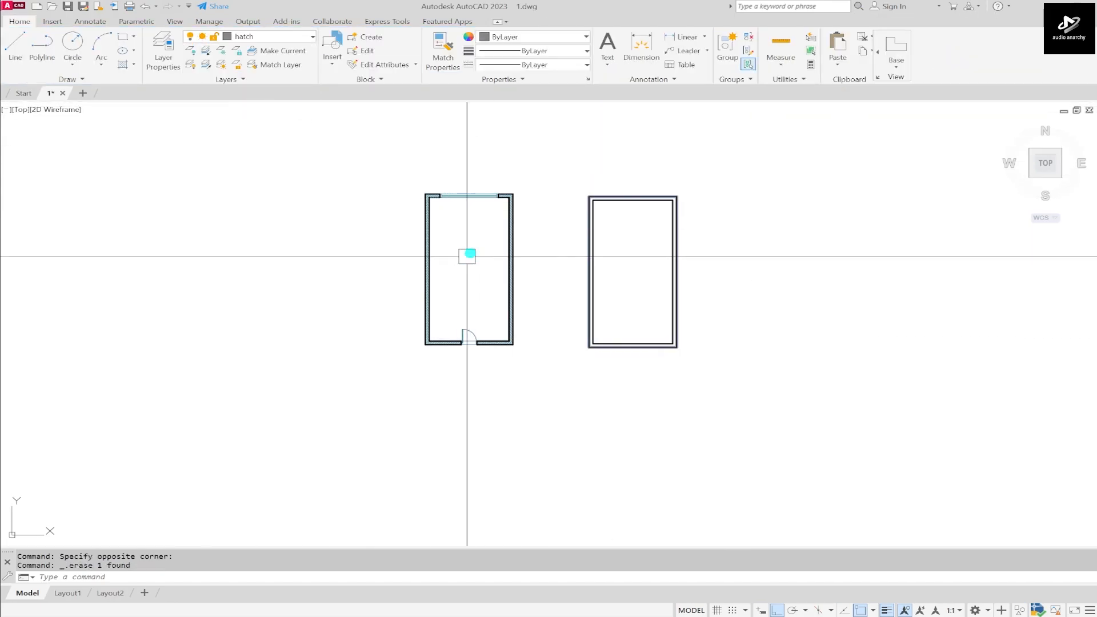
scroll(447, 179, "up", 5)
scroll(498, 148, "down", 5)
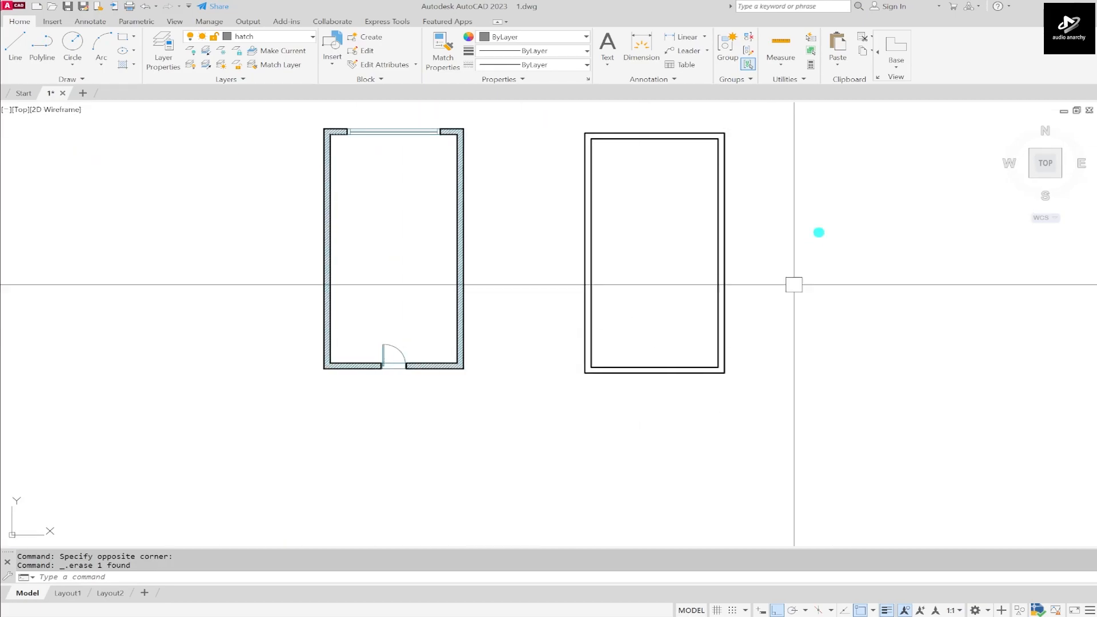
Step: Set the wall hatch's color to ByLayer in the room plan with the door and window
scroll(332, 137, "up", 8)
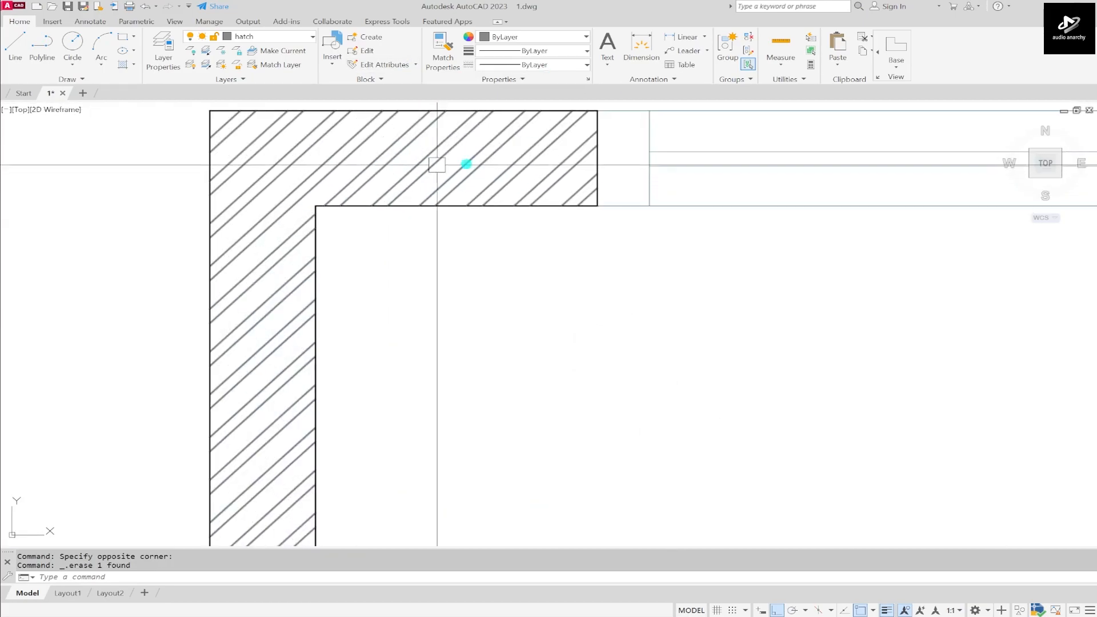
left_click(443, 163)
left_click(355, 51)
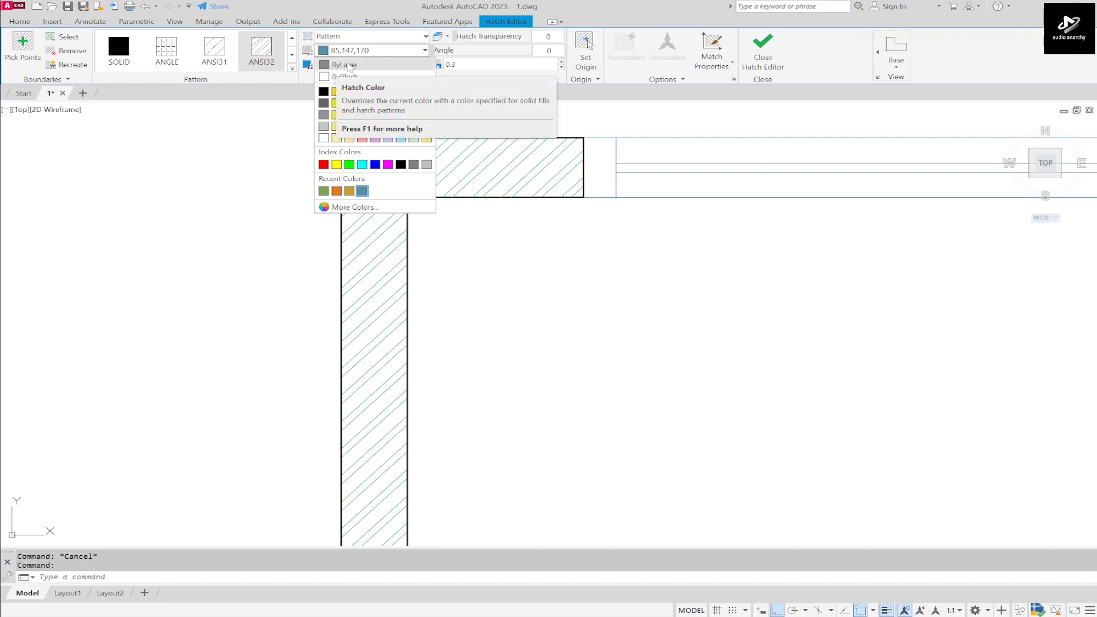
left_click(349, 66)
scroll(714, 165, "down", 8)
key("Escape")
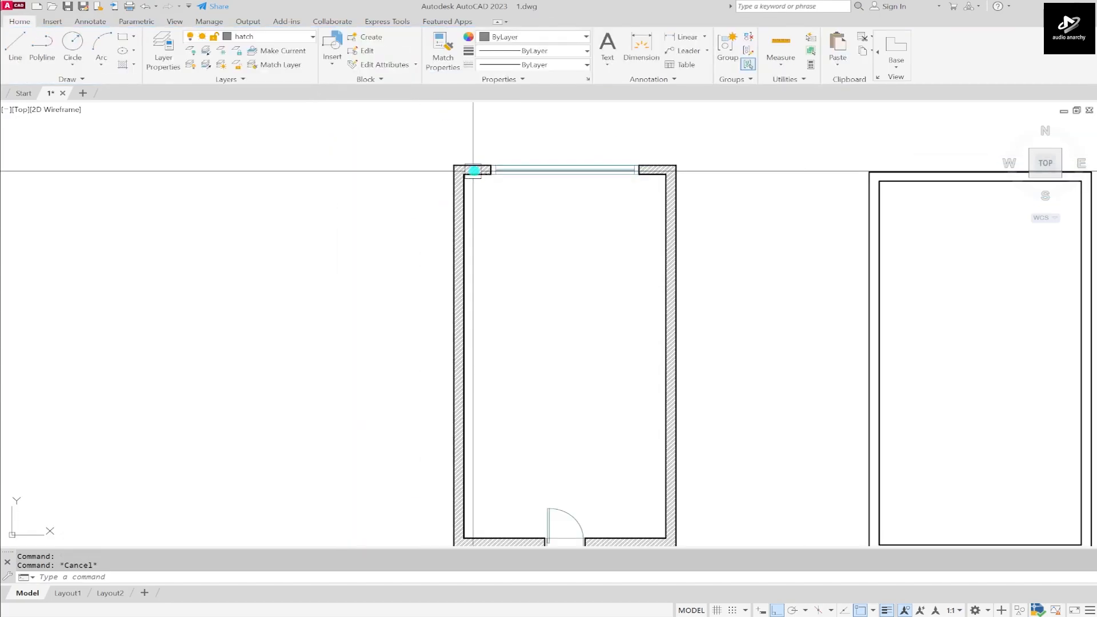
scroll(530, 247, "down", 2)
scroll(573, 296, "up", 2)
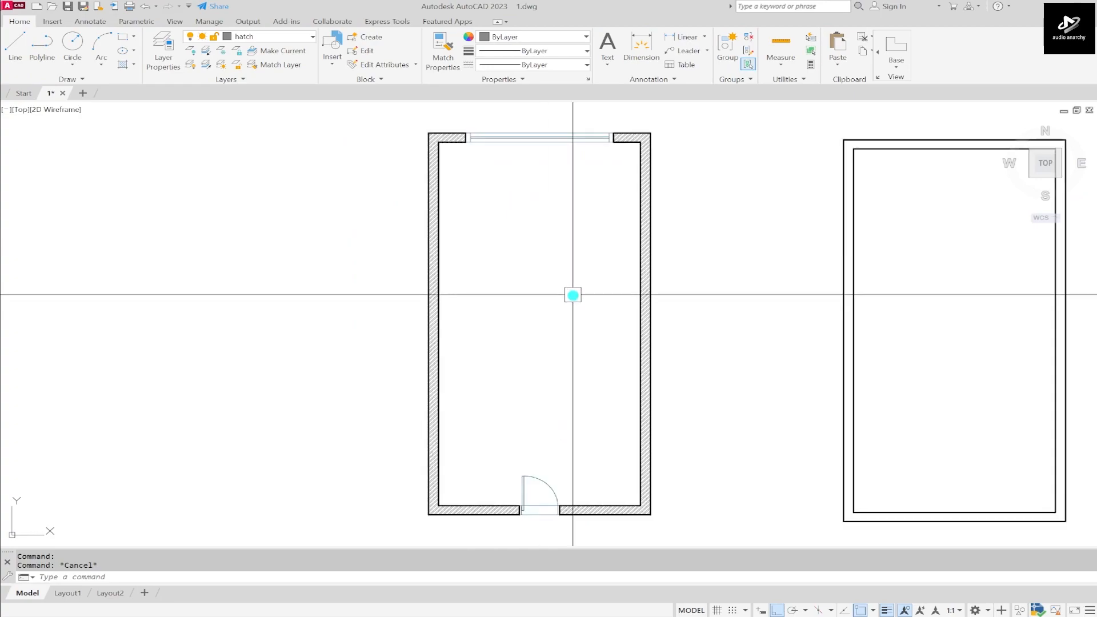
Step: Fill the interior of the room with the door and window with a SOLID hatch on the hatch layer
left_click(431, 143)
key("Escape")
type("h")
key("Return")
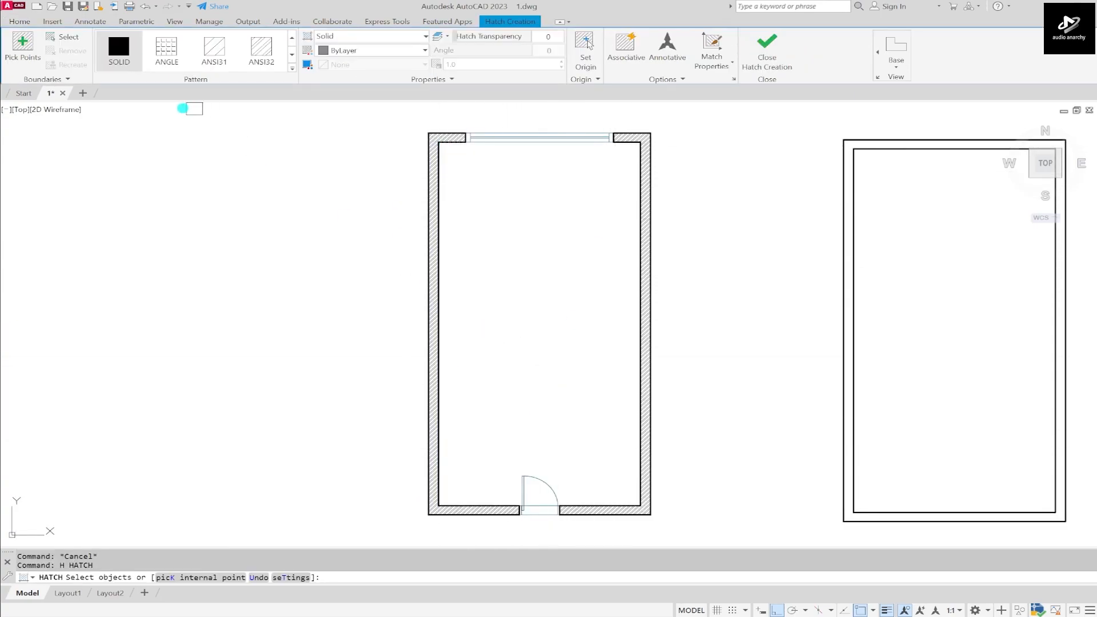
left_click(20, 41)
left_click(536, 191)
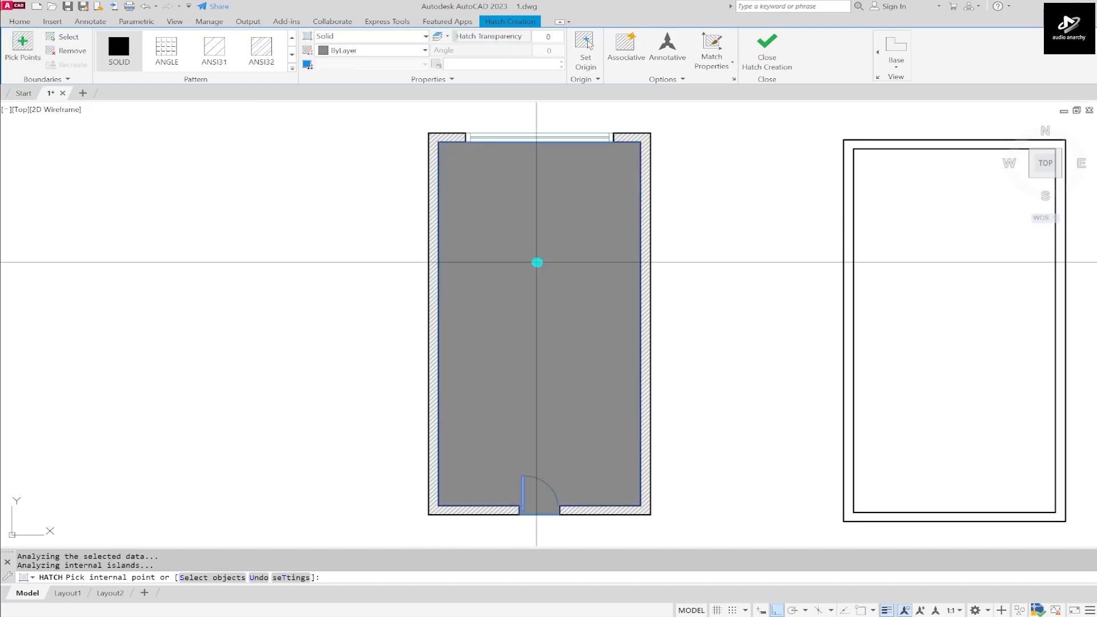
key("Escape")
Step: Open the floor hatch in Hatch Edit and change its pattern to NET
left_click(580, 289)
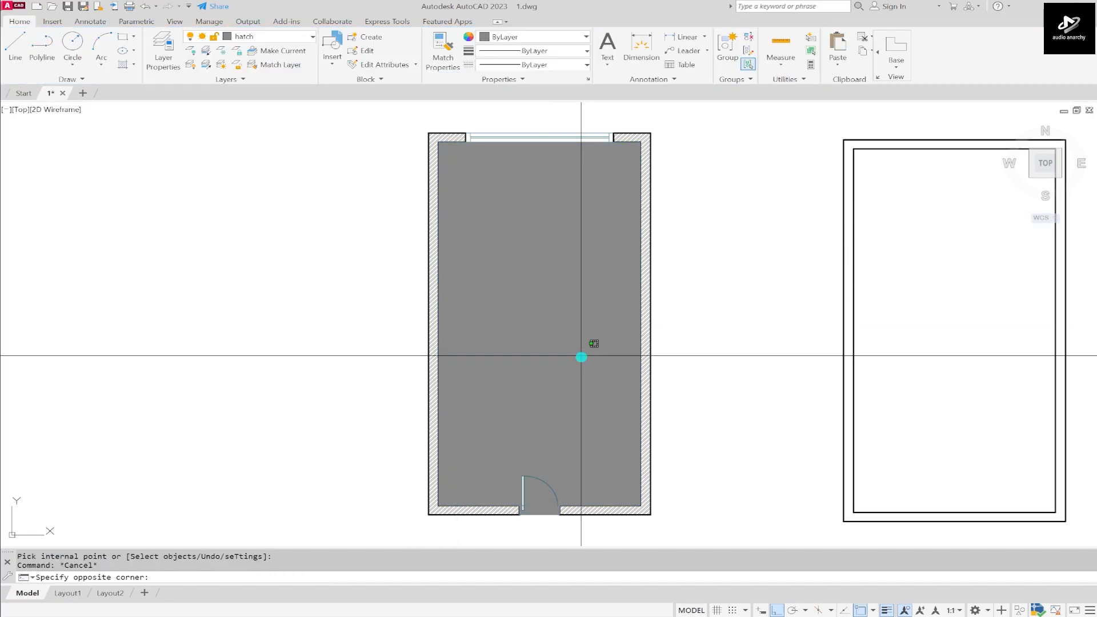
left_click(542, 306)
right_click(541, 242)
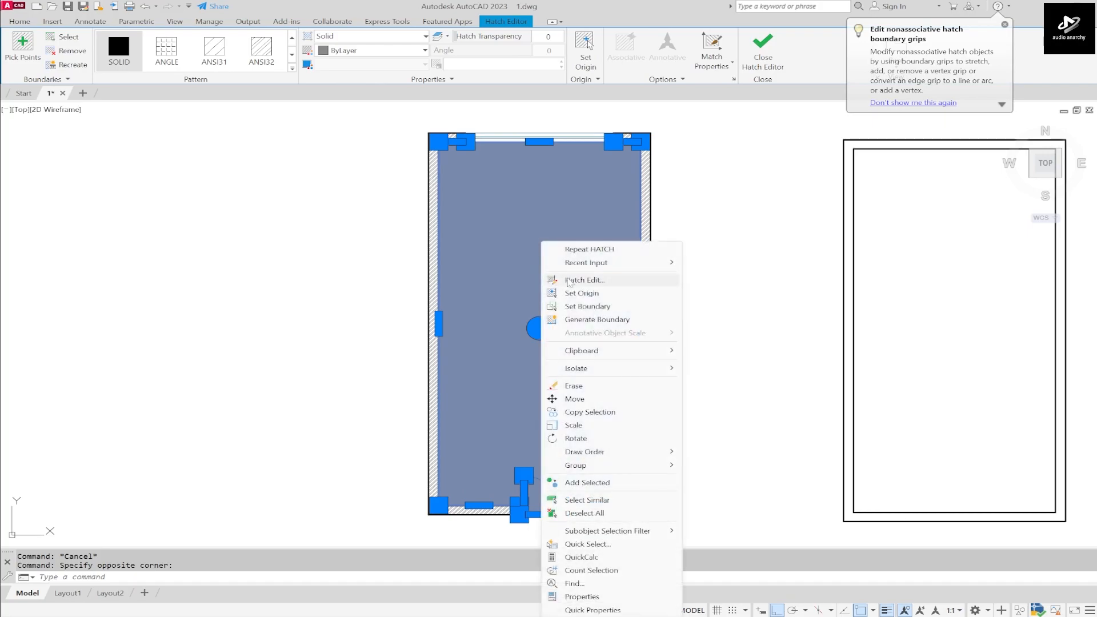
left_click(585, 279)
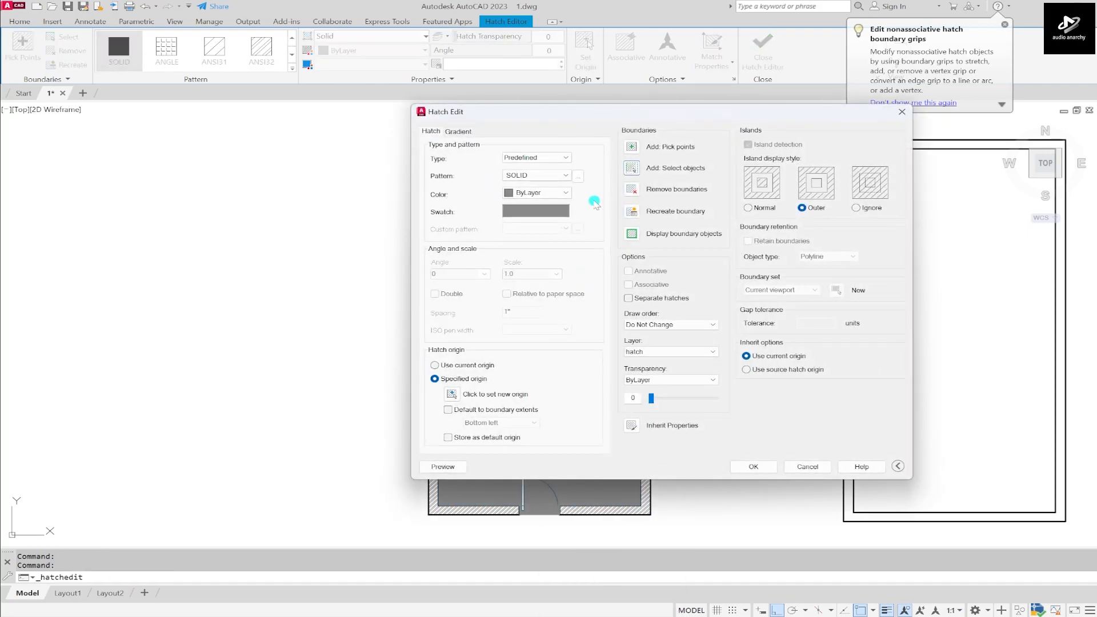
left_click(577, 176)
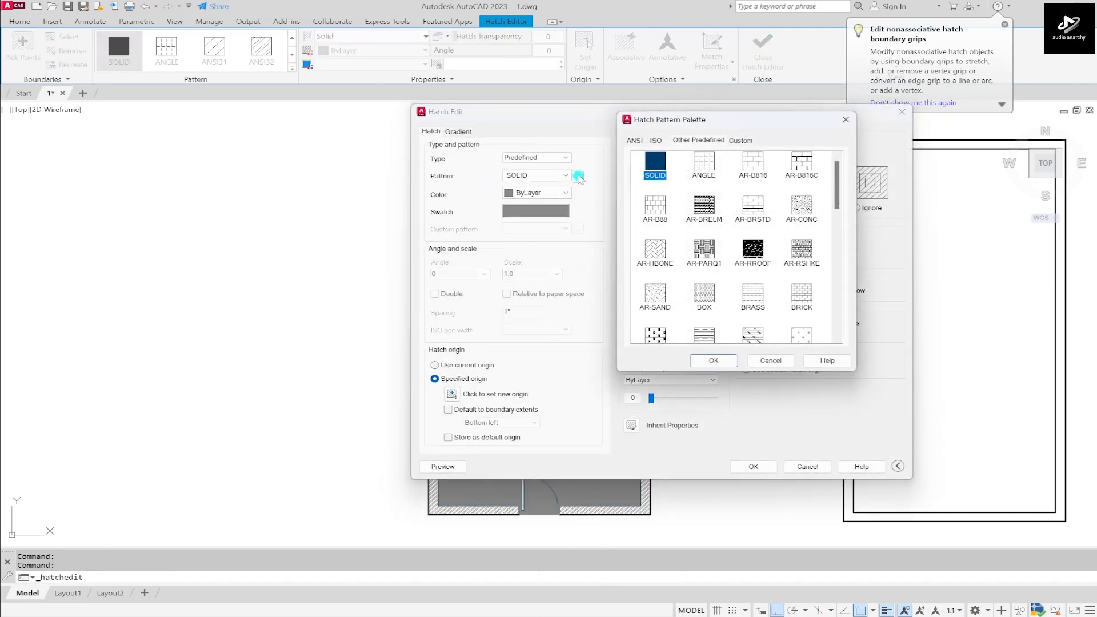
scroll(798, 271, "down", 5)
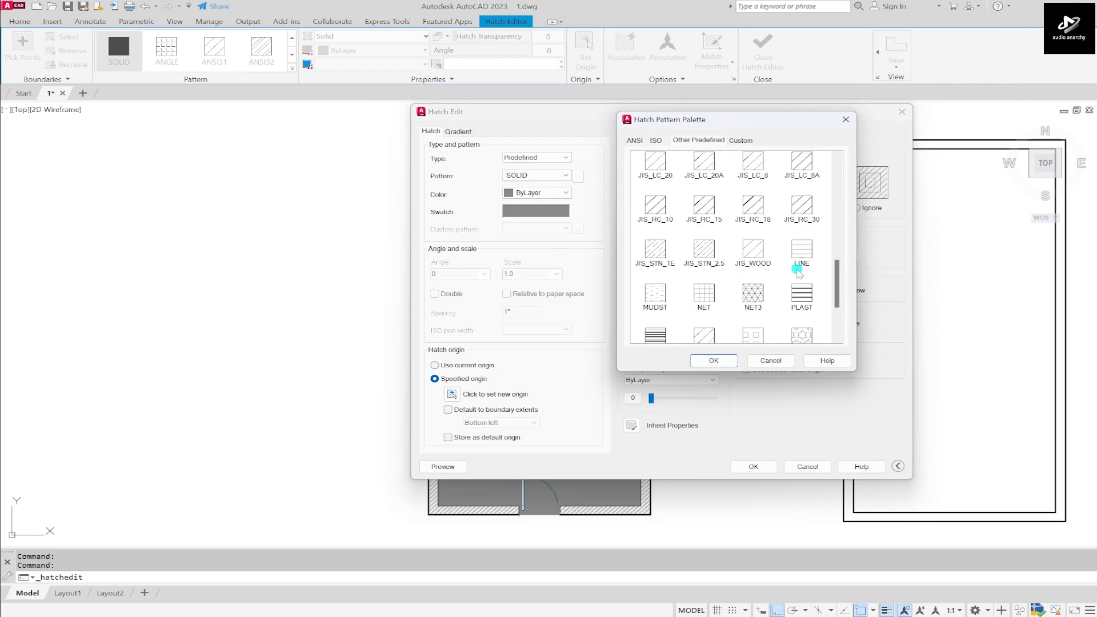
scroll(813, 267, "down", 3)
left_click(699, 197)
left_click(713, 360)
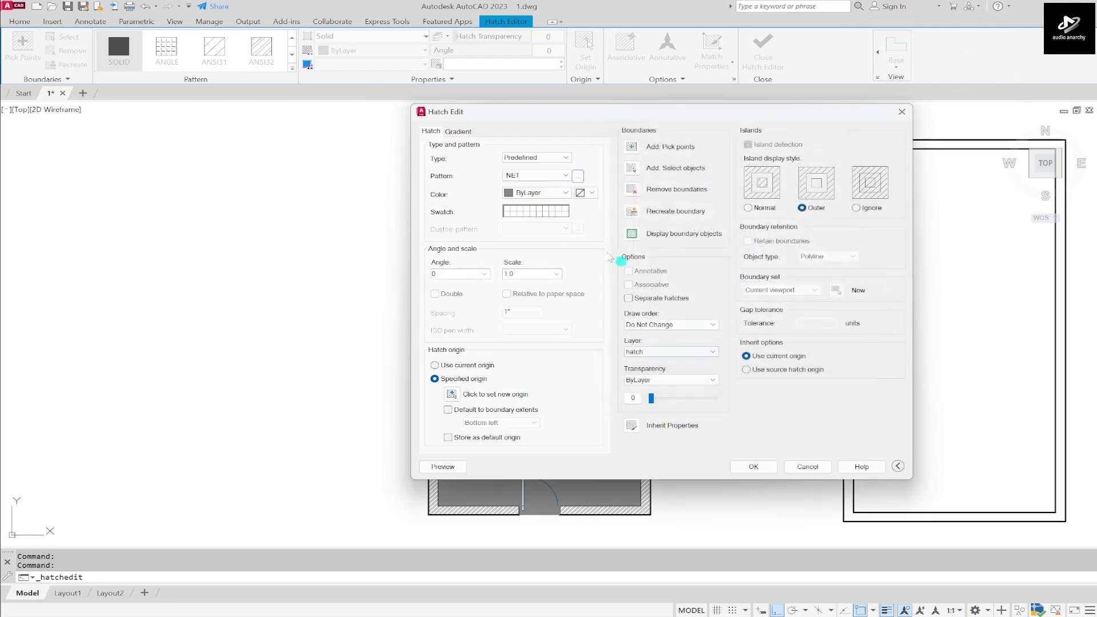
Step: Set the floor hatch's pattern color to the true color 242,239,237
left_click(551, 197)
left_click(528, 310)
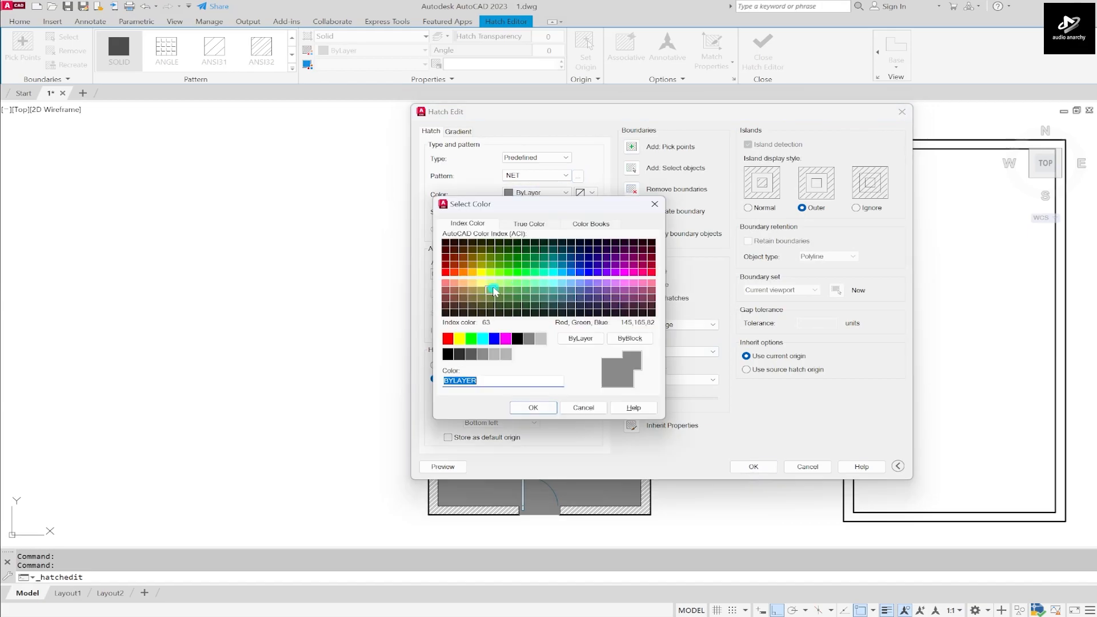
left_click(529, 224)
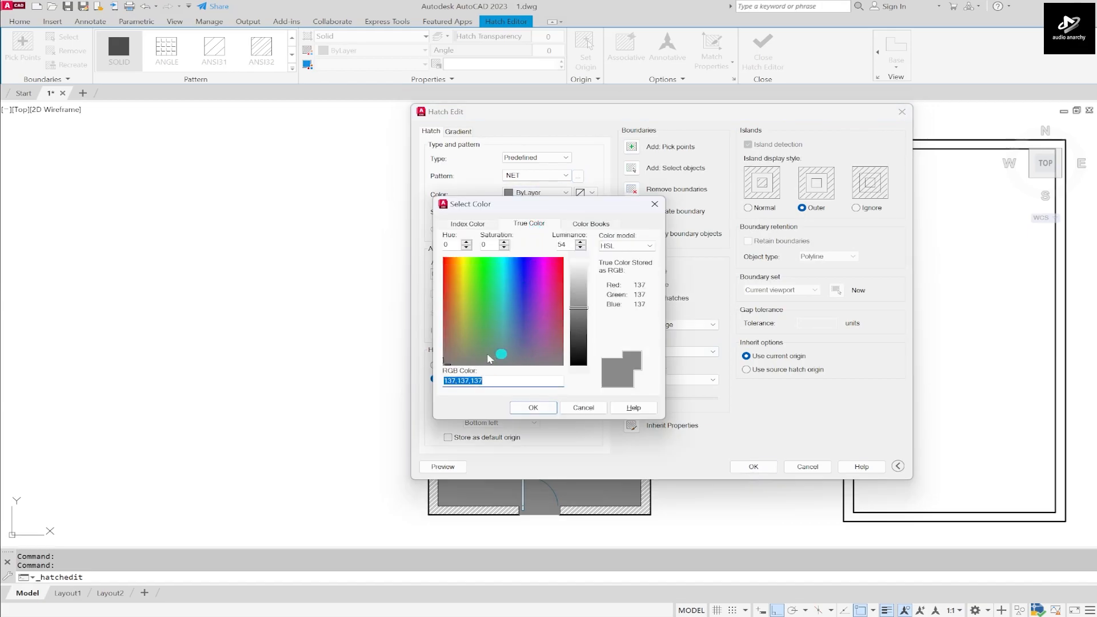
left_click(451, 345)
left_click_drag(578, 282, 578, 268)
left_click(533, 407)
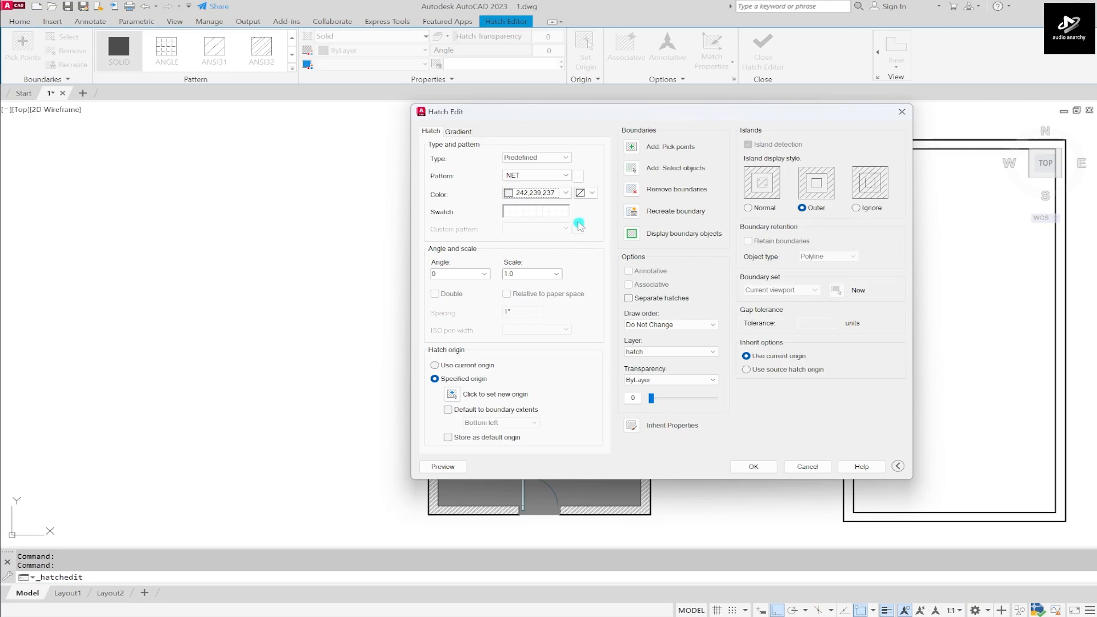
Step: Darken the floor hatch's pattern color to the true color 210,200,193 and preview it in the room plan
left_click(548, 193)
left_click(547, 318)
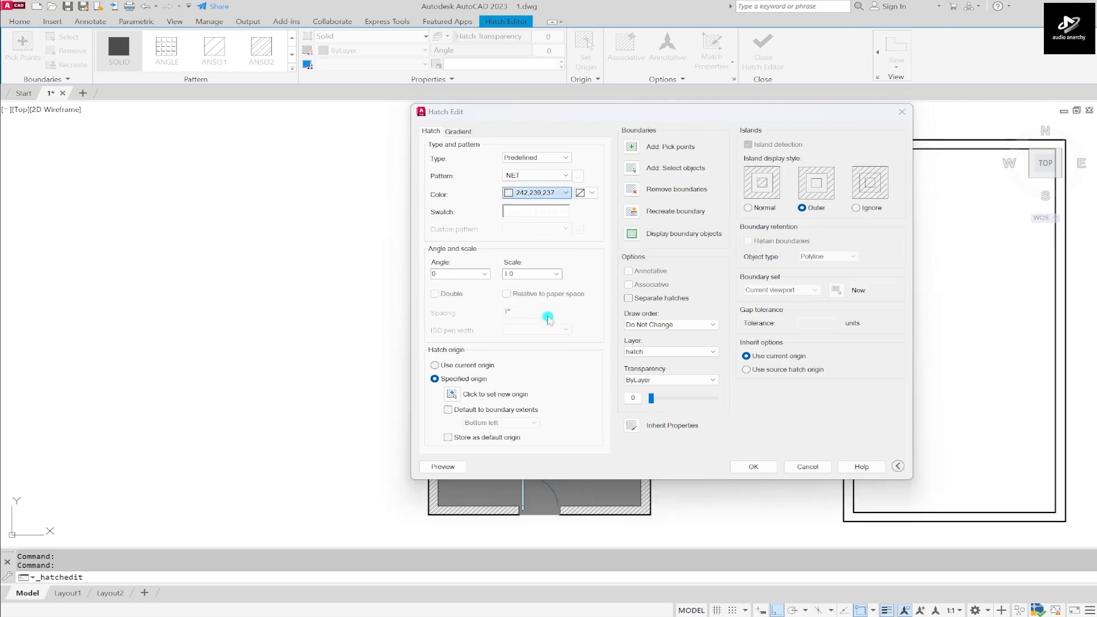
left_click(579, 282)
left_click(532, 407)
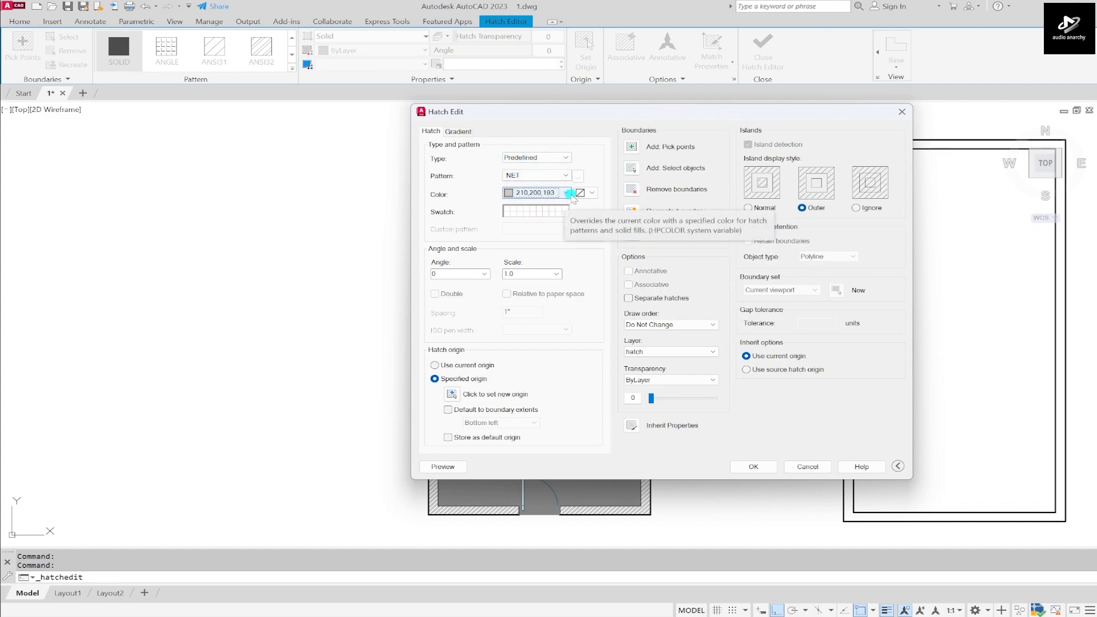
left_click(441, 466)
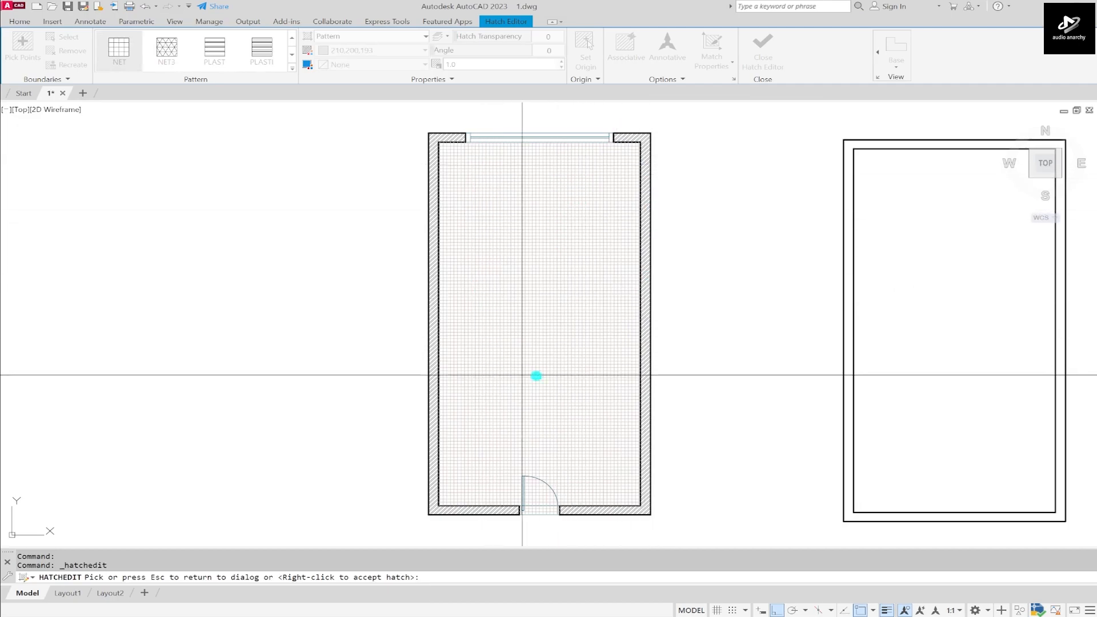
key("Escape")
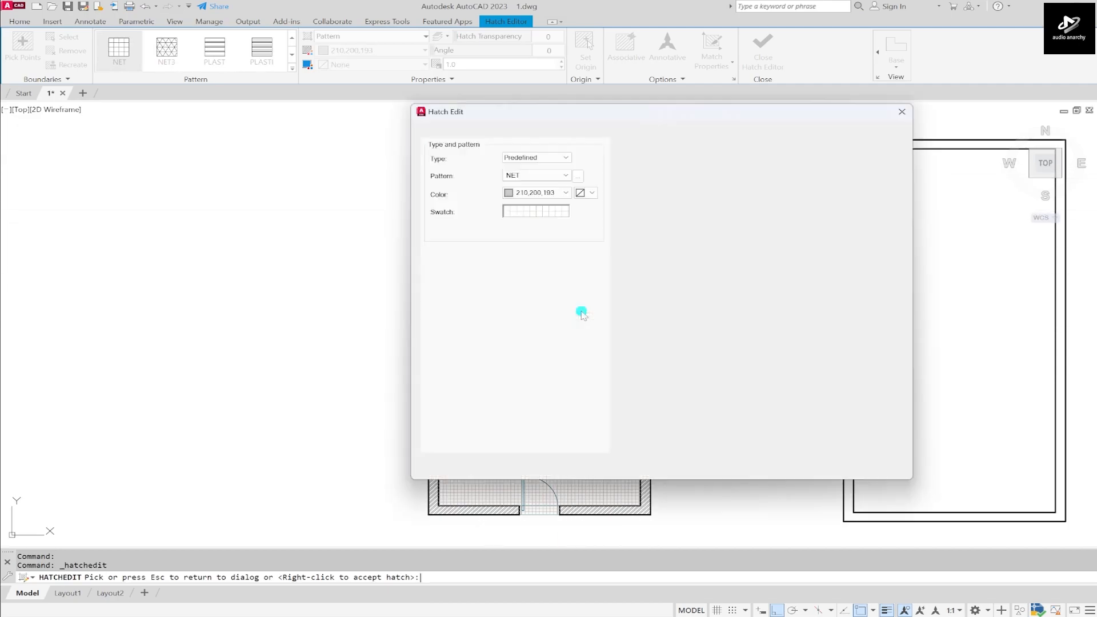
Step: Try scales of 6 and 8 for the NET floor hatch, previewing each in the room plan
left_click(531, 276)
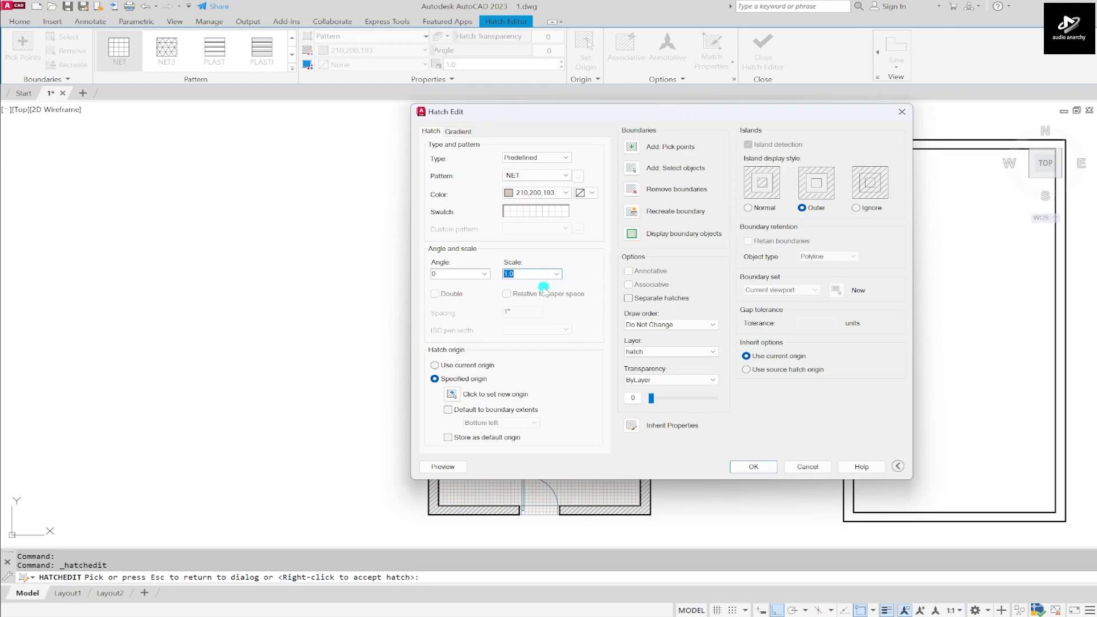
left_click(448, 466)
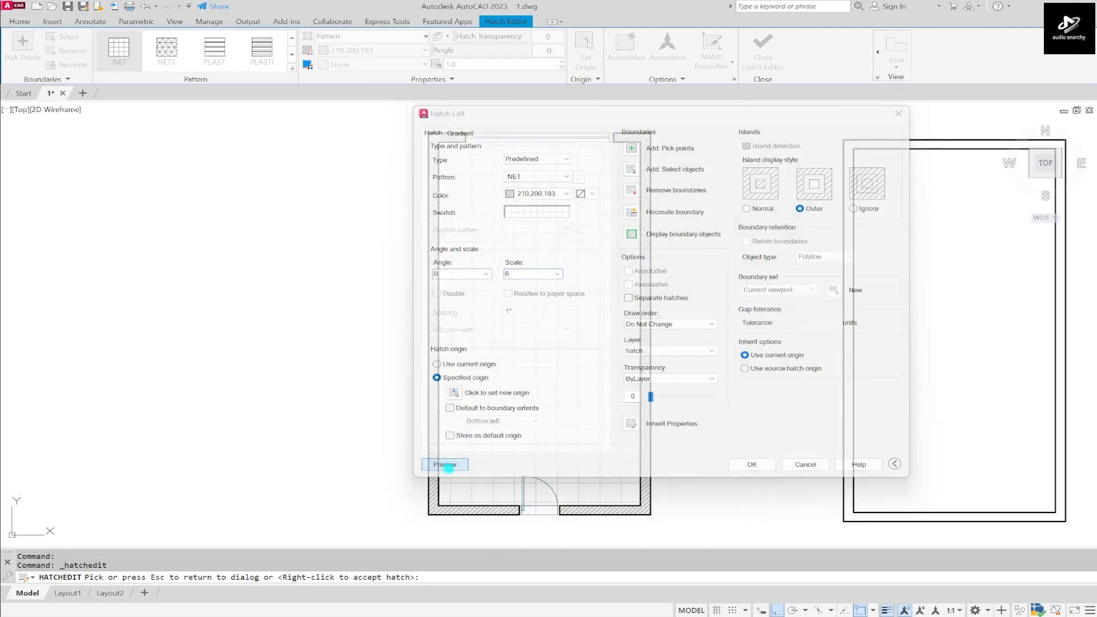
key("Escape")
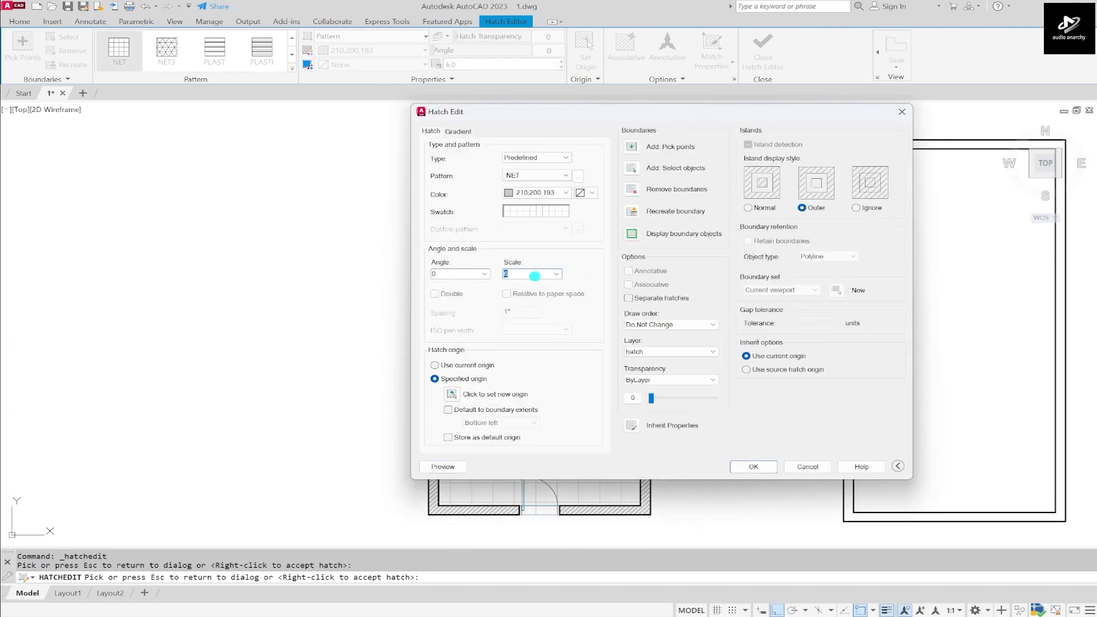
left_click(442, 466)
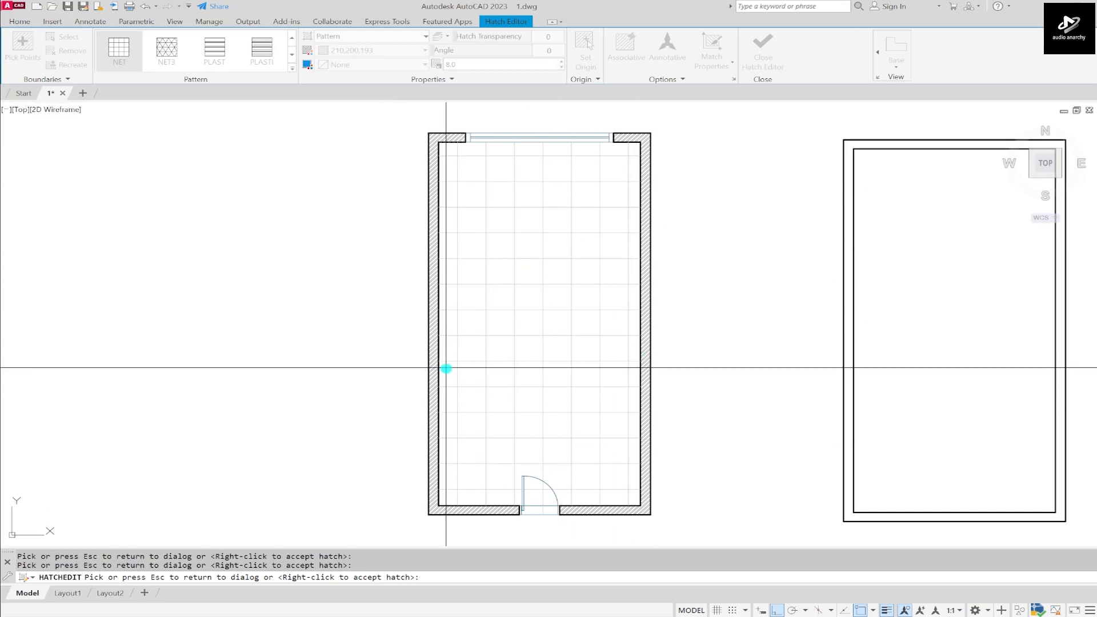
key("Escape")
Step: Set the NET floor hatch's scale to 10 and preview it before returning to the hatch settings
double_click(518, 272)
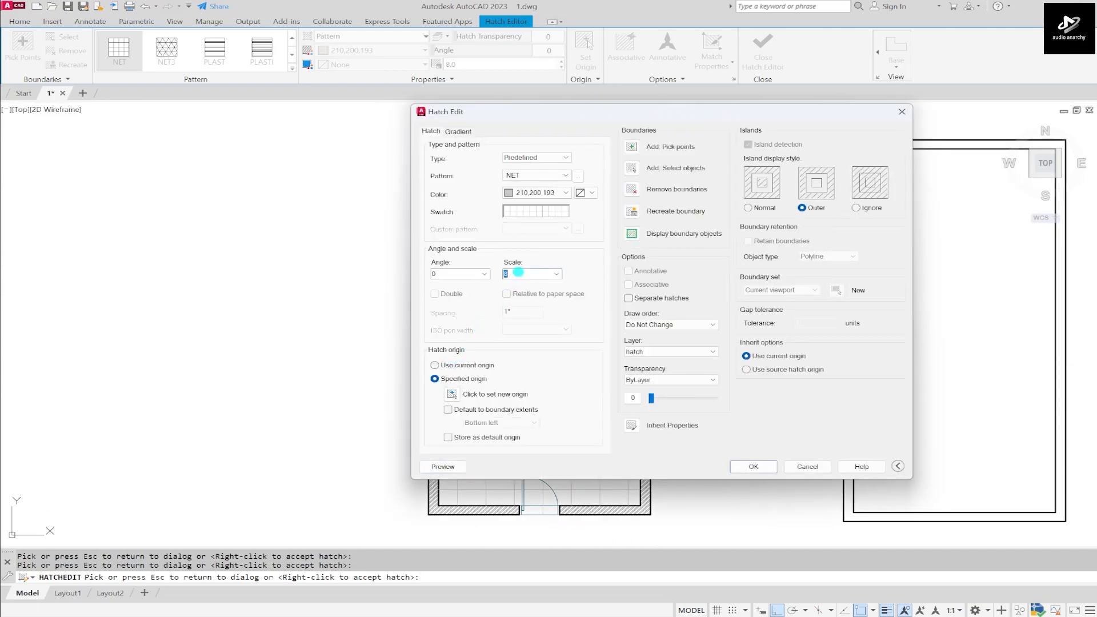
left_click(451, 469)
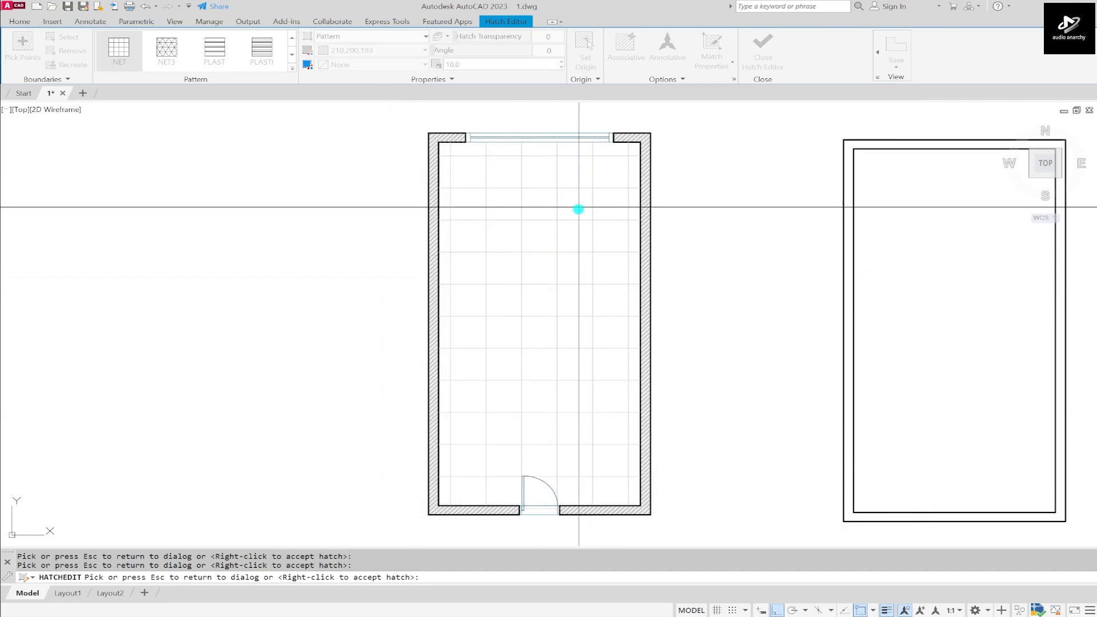
left_click(577, 210)
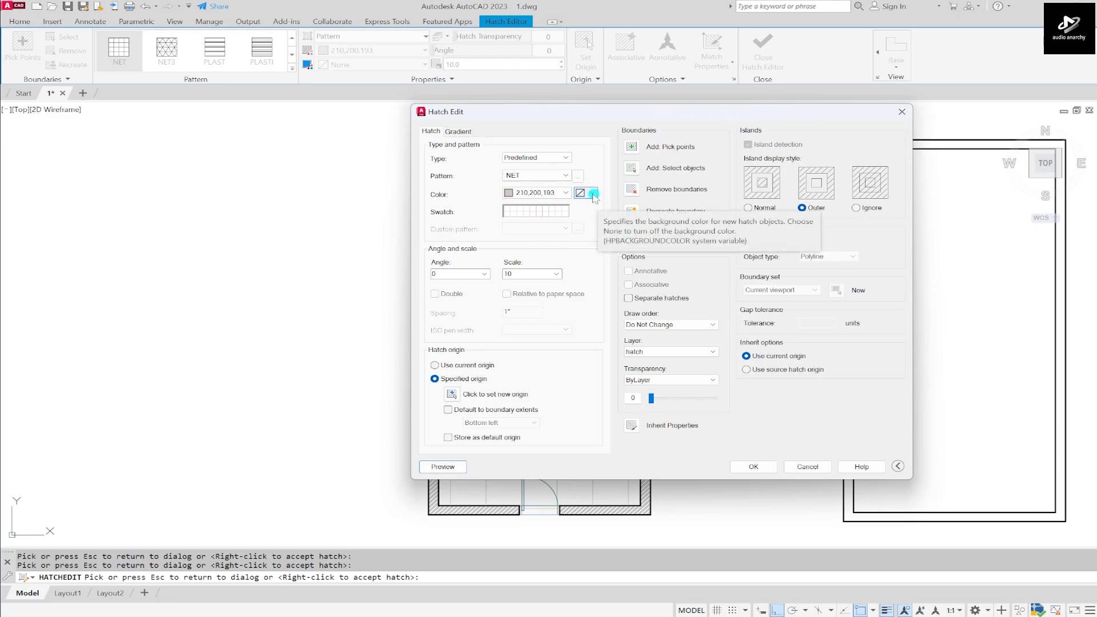
Step: Give the floor hatch a light warm-gray true color as its background color
left_click(593, 193)
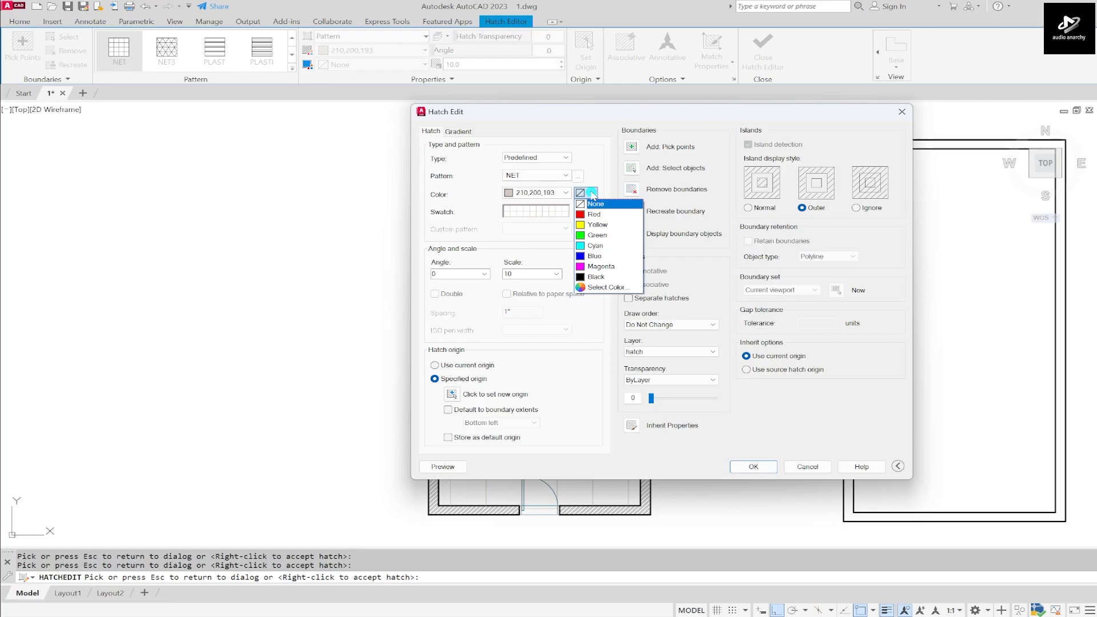
left_click(591, 195)
left_click(591, 193)
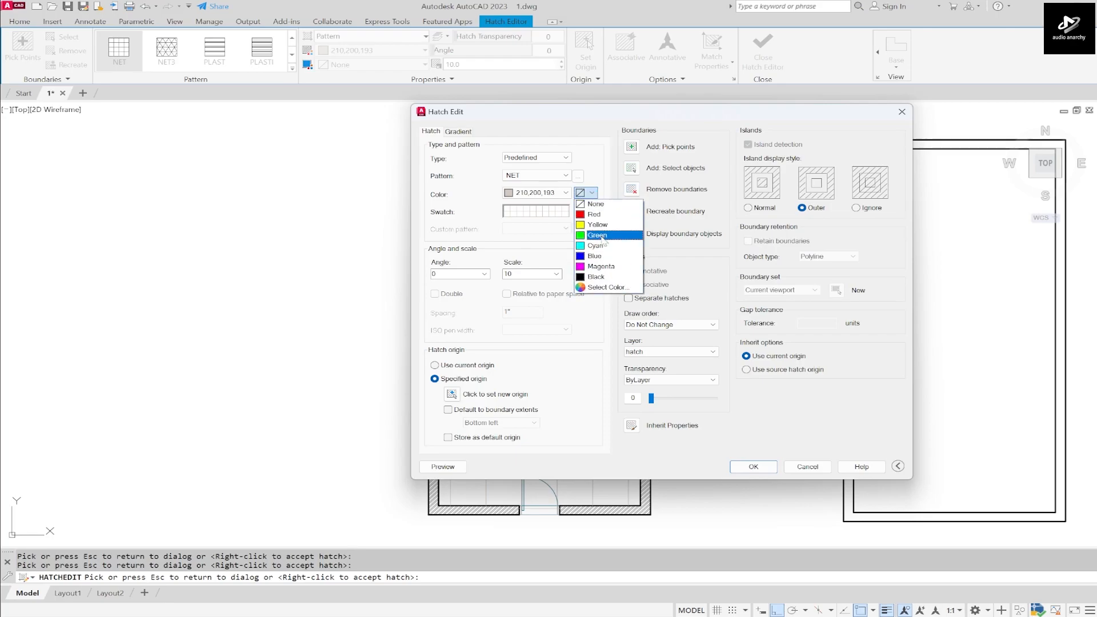
left_click(606, 287)
left_click(517, 225)
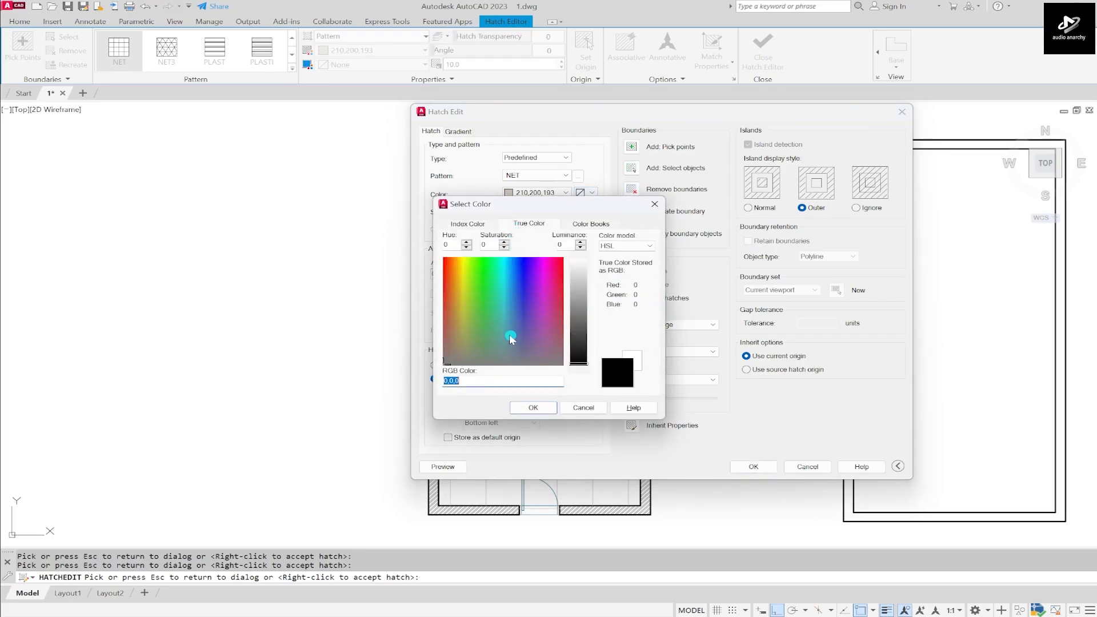
left_click(459, 356)
left_click_drag(576, 286, 578, 268)
left_click(544, 408)
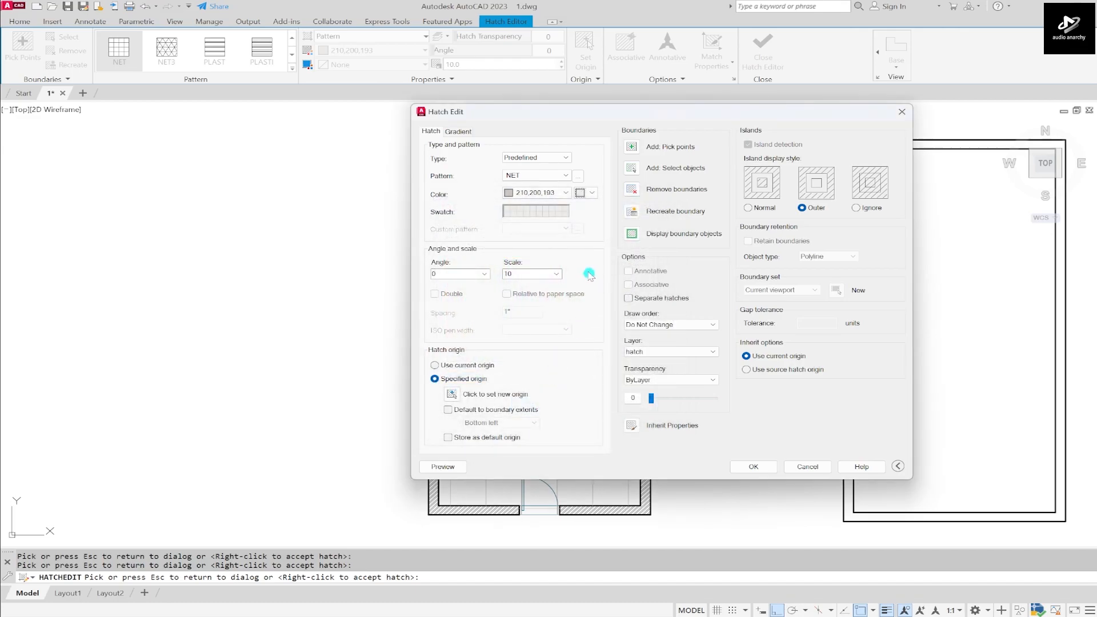
Step: Set the floor hatch's pattern line color to the true color 178,160,149, a darker shade of 242,239,237
left_click(567, 193)
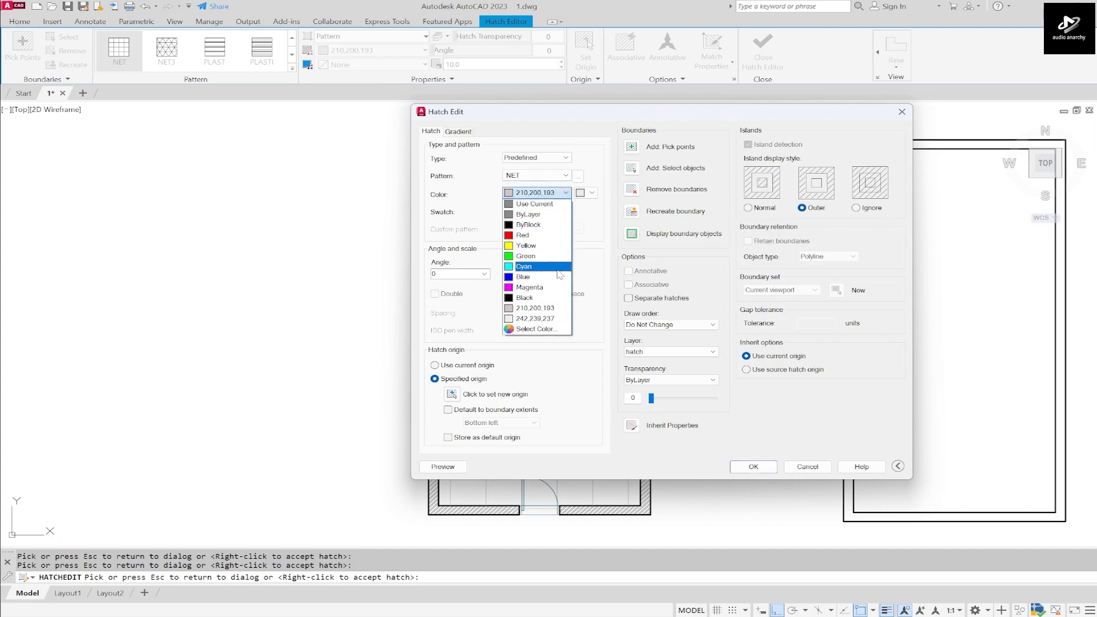
left_click(537, 318)
left_click(567, 192)
left_click(537, 329)
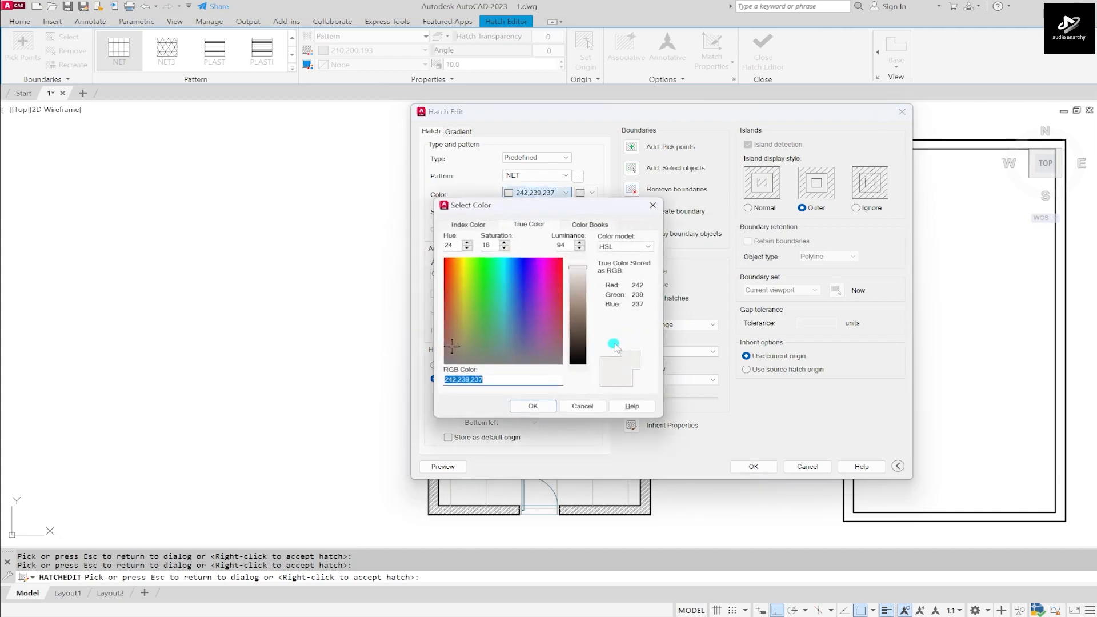
left_click_drag(579, 331, 578, 297)
left_click(545, 407)
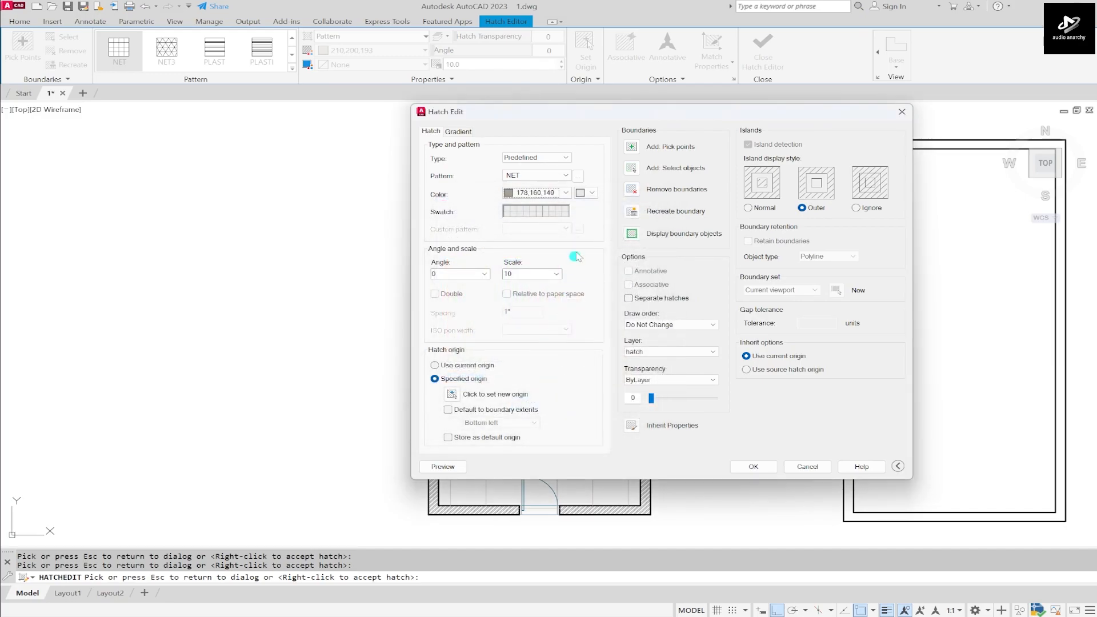
Step: Preview the edited floor hatch, accept the changes and deselect the hatch
left_click(443, 466)
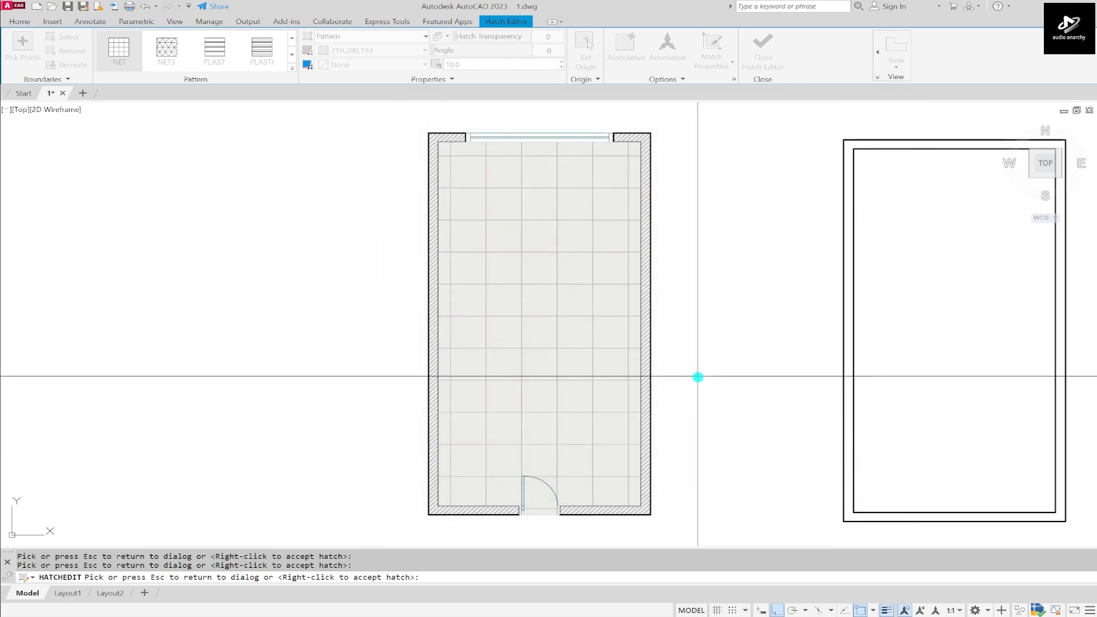
right_click(686, 313)
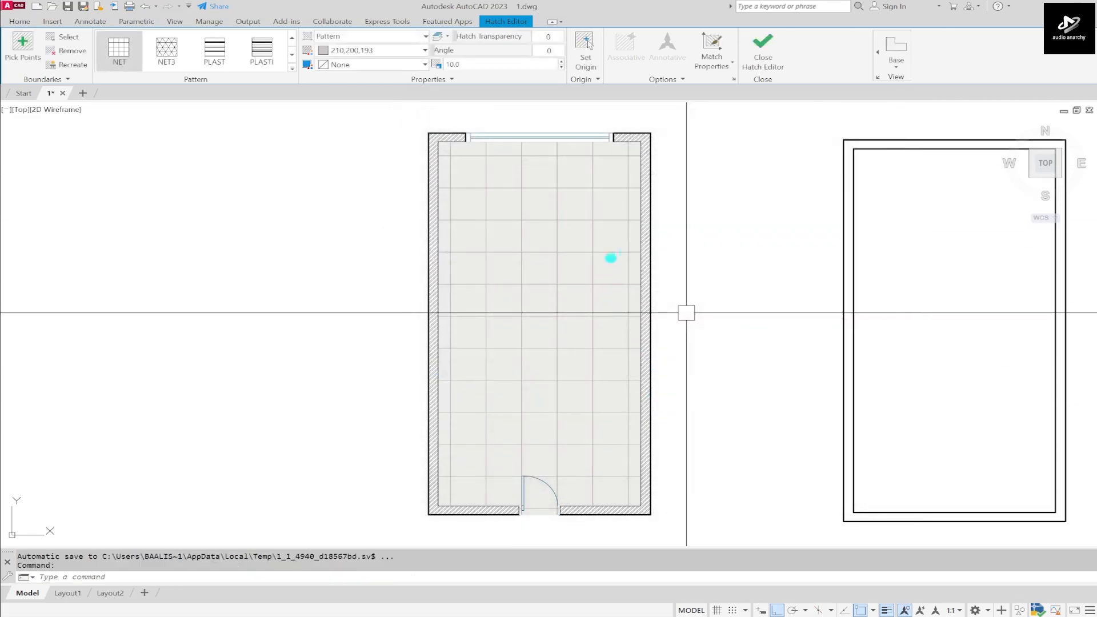
key("Escape")
scroll(358, 219, "down", 4)
scroll(430, 185, "up", 4)
key("Escape")
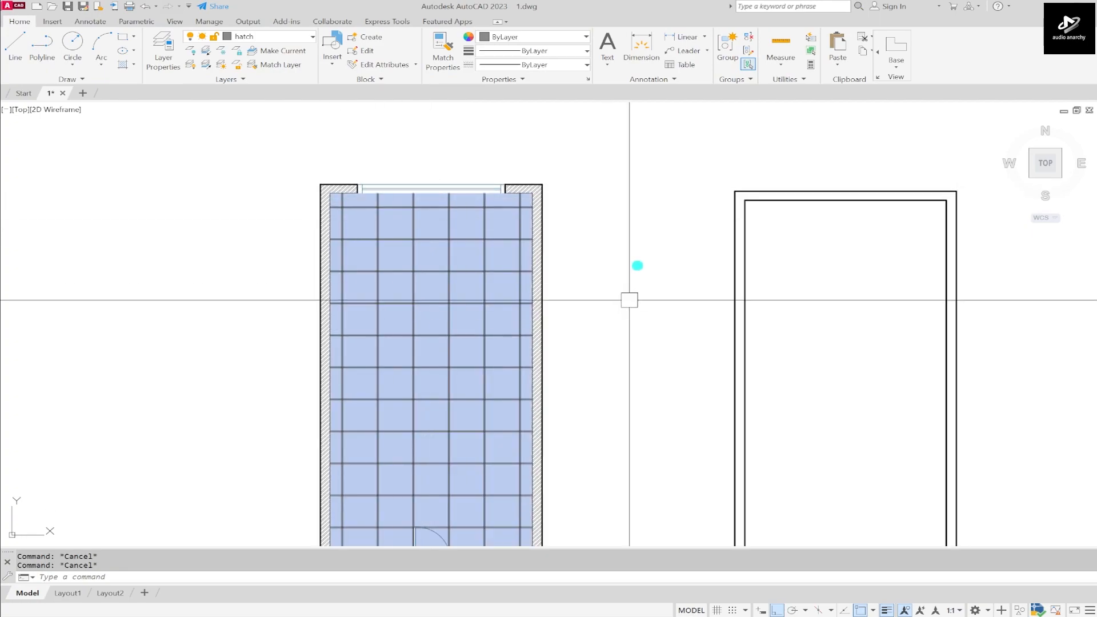
Step: Fill the inner rectangle of the plan without openings with a SOLID hatch by selecting it as the boundary object
scroll(616, 157, "down", 4)
scroll(494, 172, "up", 2)
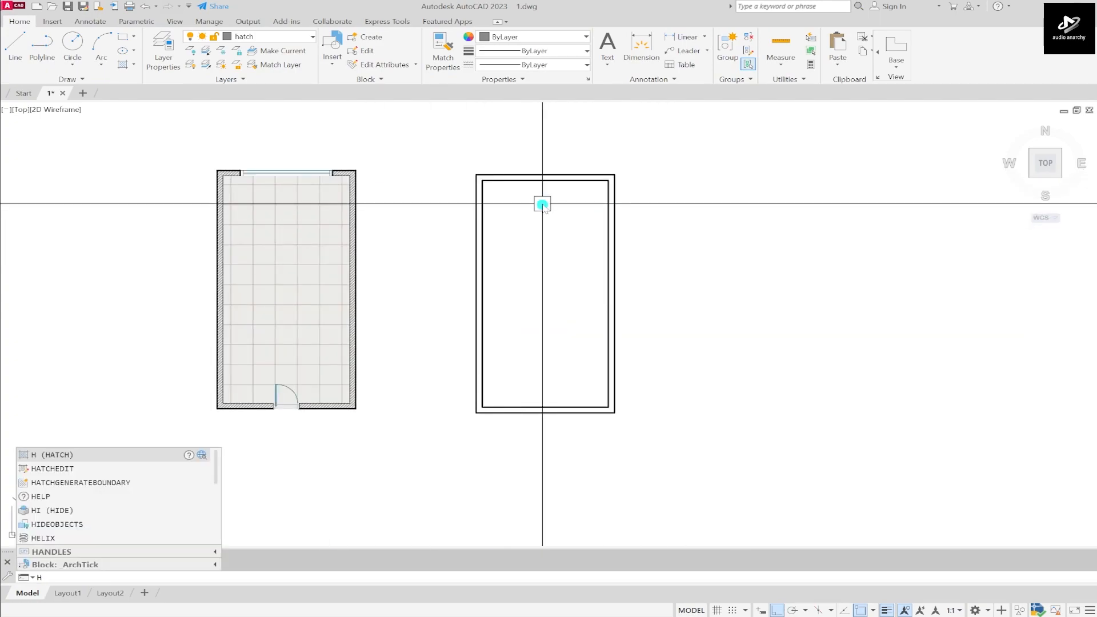
key("Return")
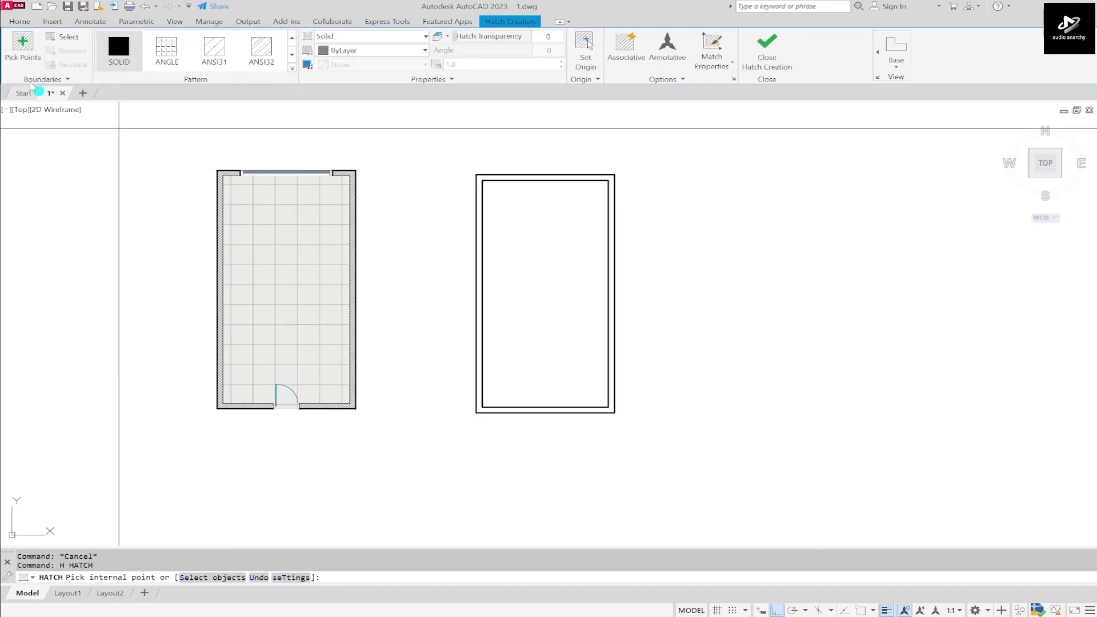
left_click(54, 38)
left_click(522, 180)
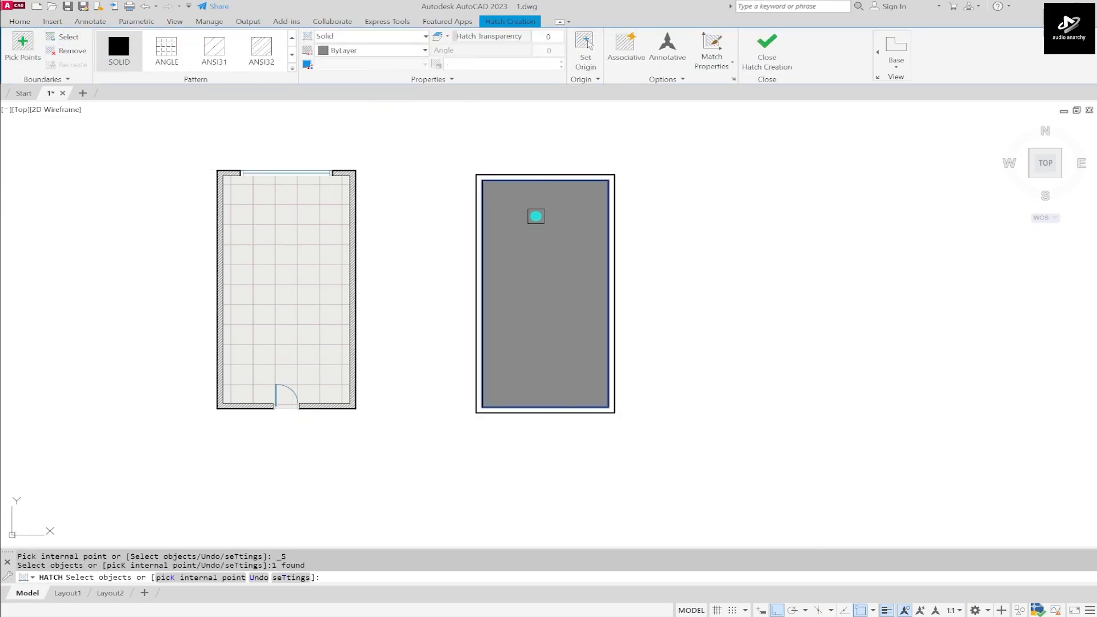
key("Escape")
scroll(661, 171, "down", 2)
scroll(593, 172, "up", 2)
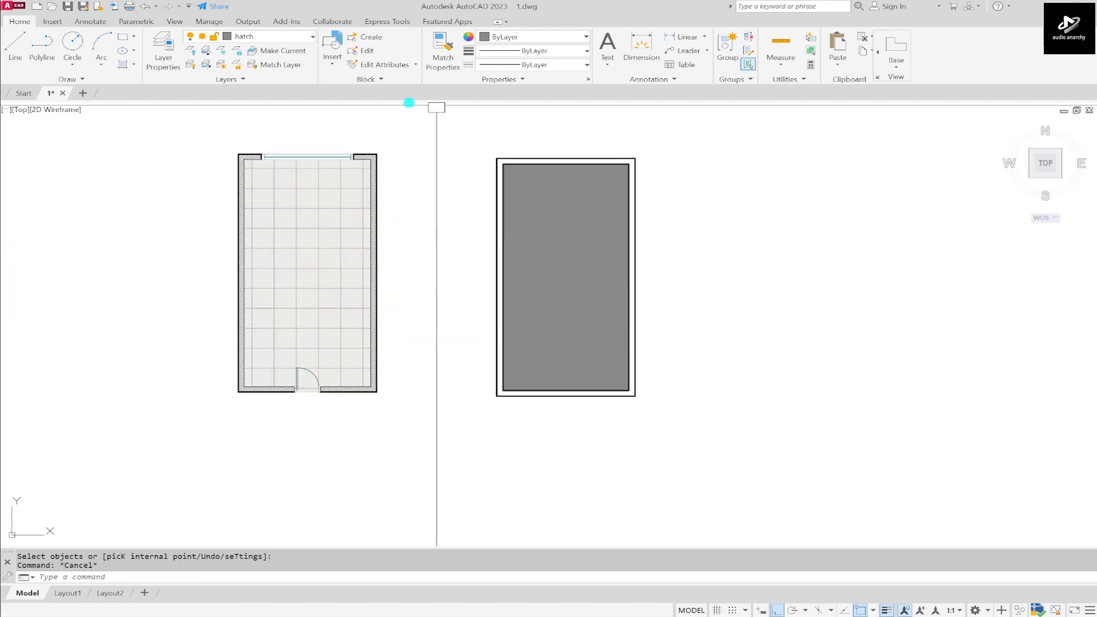
Step: Open the solid hatch of the plan without openings in Hatch Edit and choose SOLID as its pattern
left_click(521, 217)
left_click(520, 219)
right_click(603, 191)
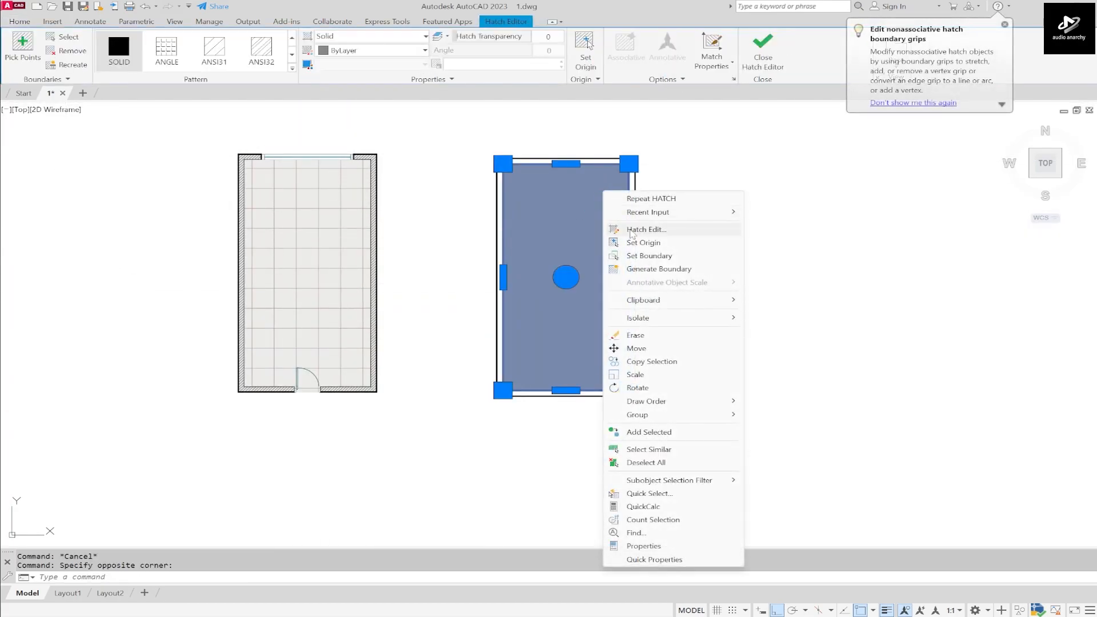
left_click(630, 230)
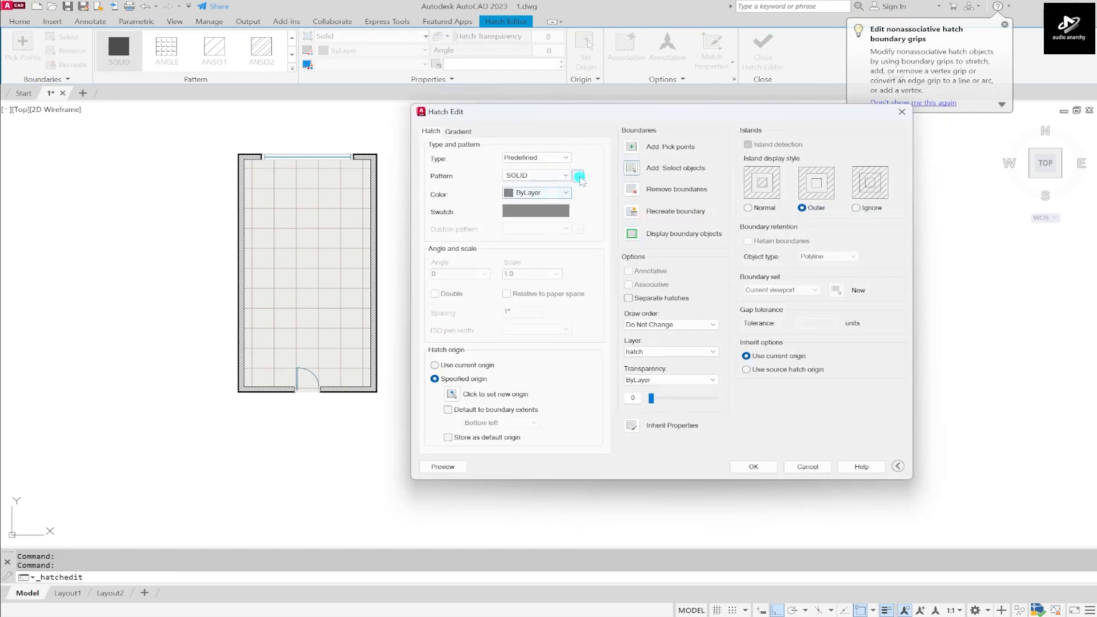
left_click(579, 177)
left_click(655, 176)
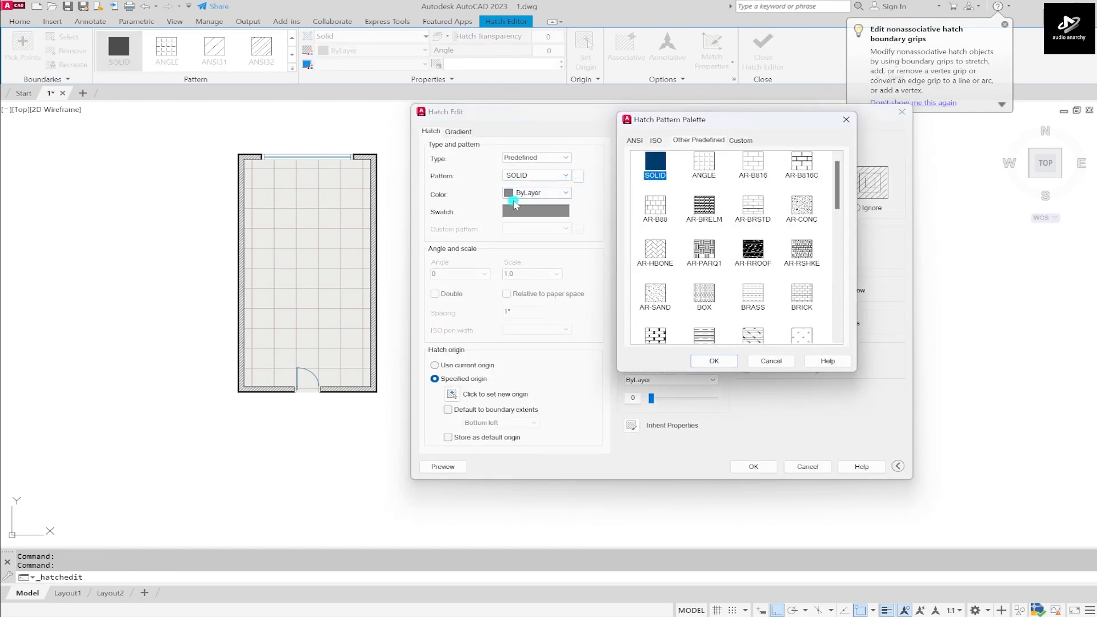
left_click(714, 361)
Step: Set the solid hatch's color to the true color 224,224,224 and apply the change
left_click(564, 195)
left_click(549, 309)
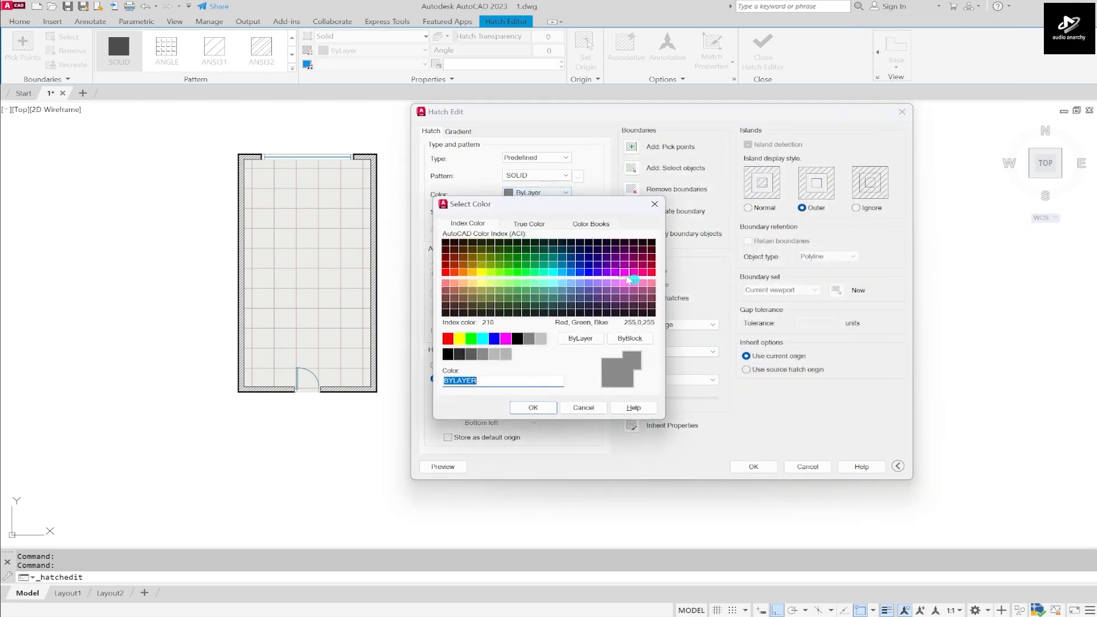
left_click(543, 224)
type("224,224,224")
left_click(533, 407)
left_click(767, 466)
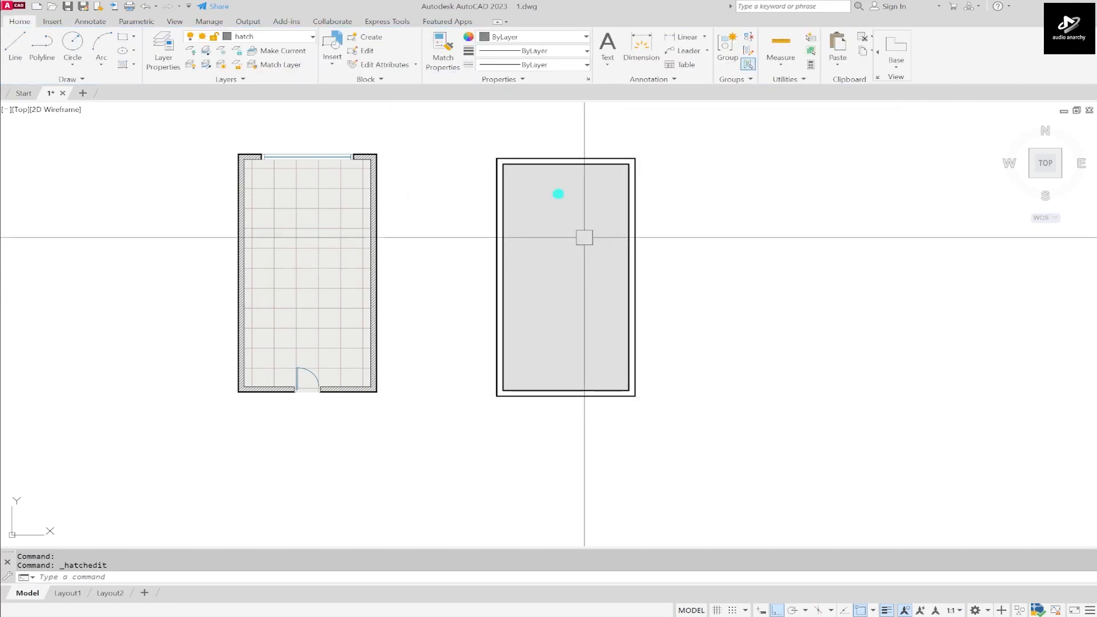